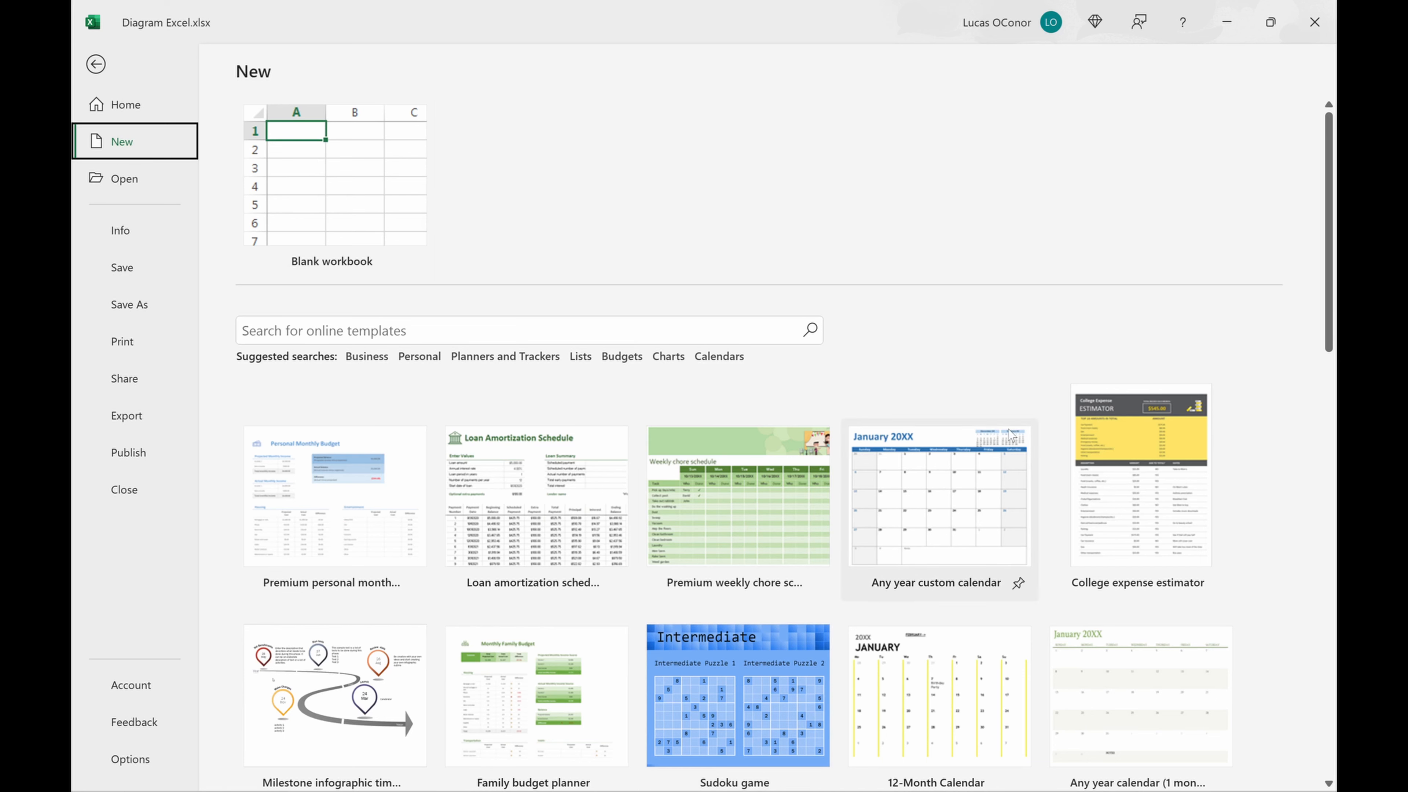
- Browse the full gallery of workbook templates for a new file, from the blank workbook to the last templates
scroll(1016, 299, "down", 2)
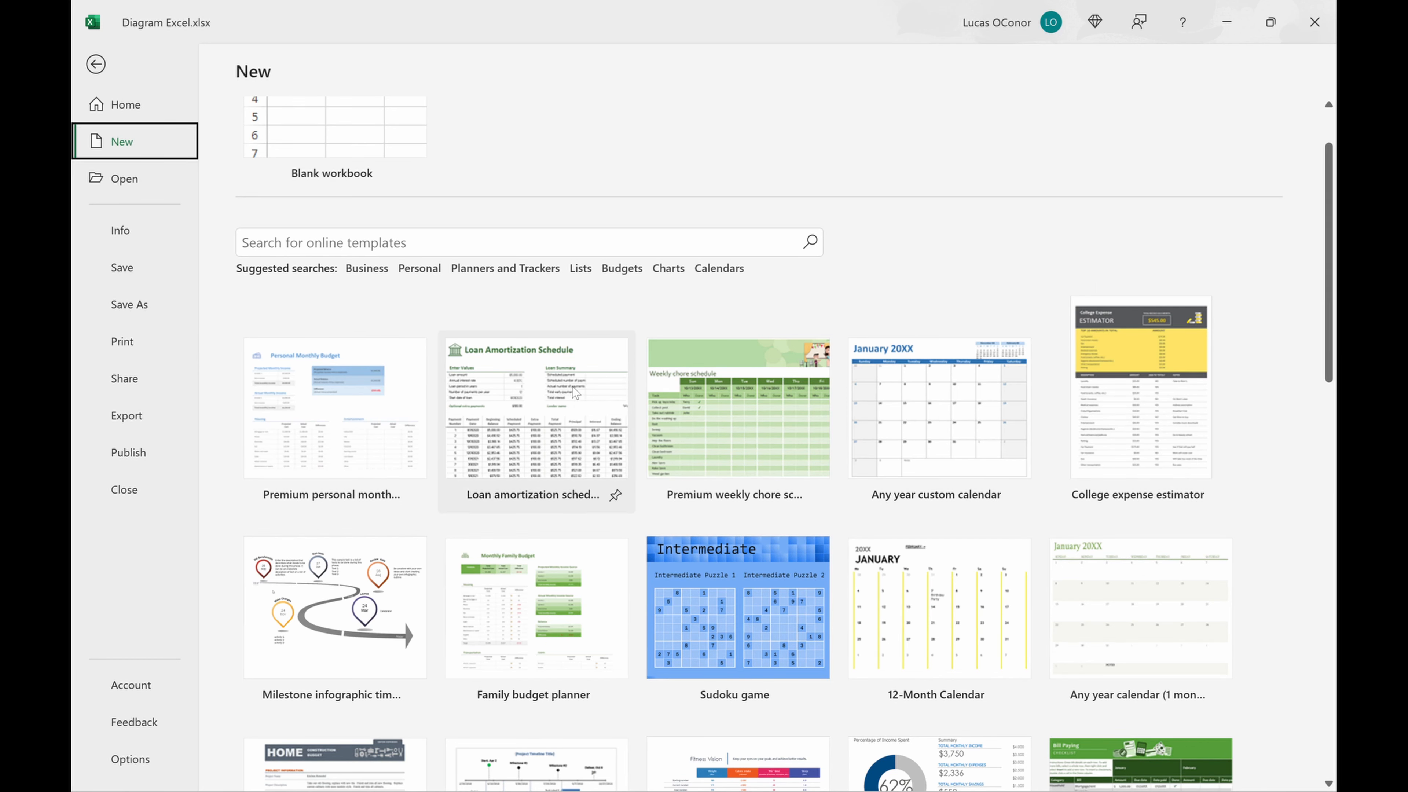
scroll(576, 392, "down", 1)
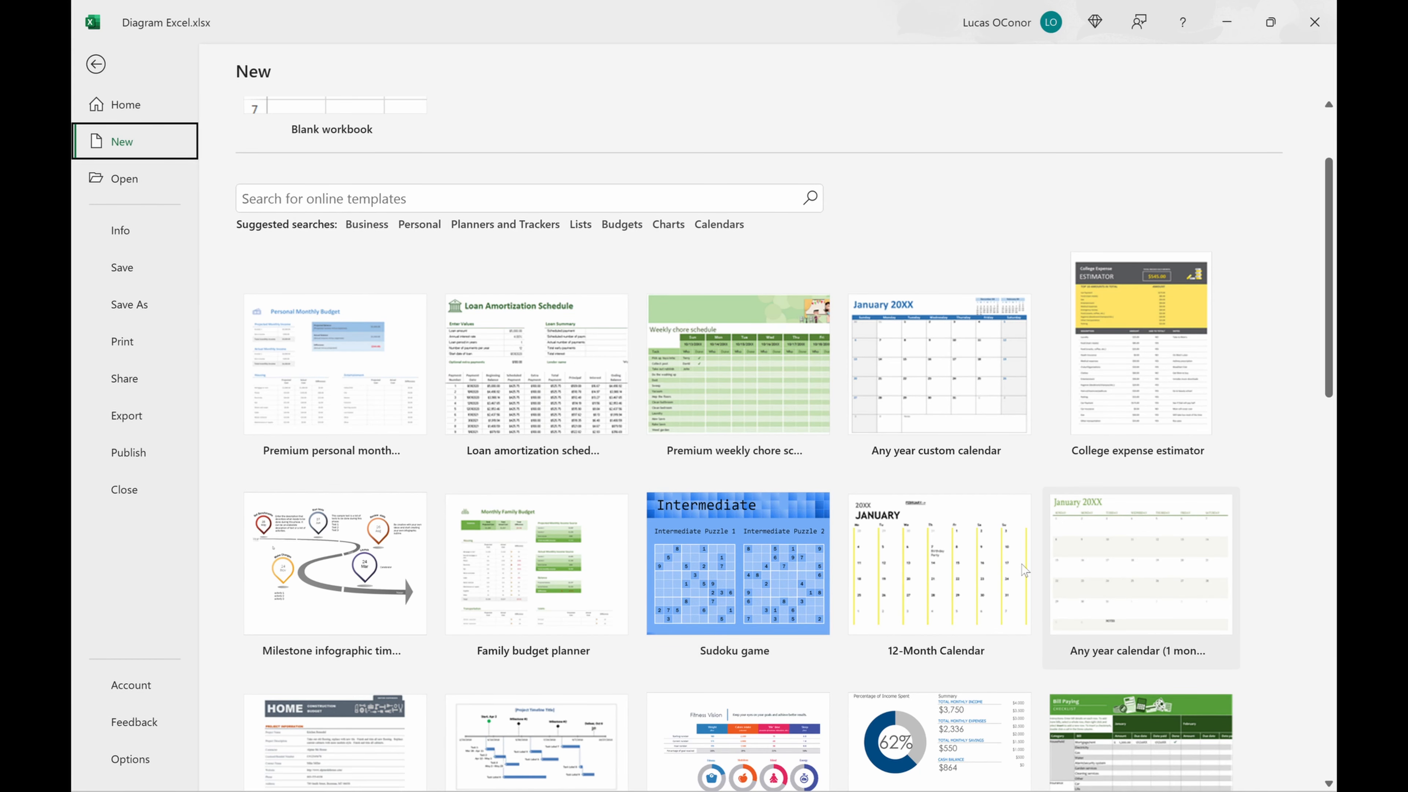
scroll(1136, 571, "down", 4)
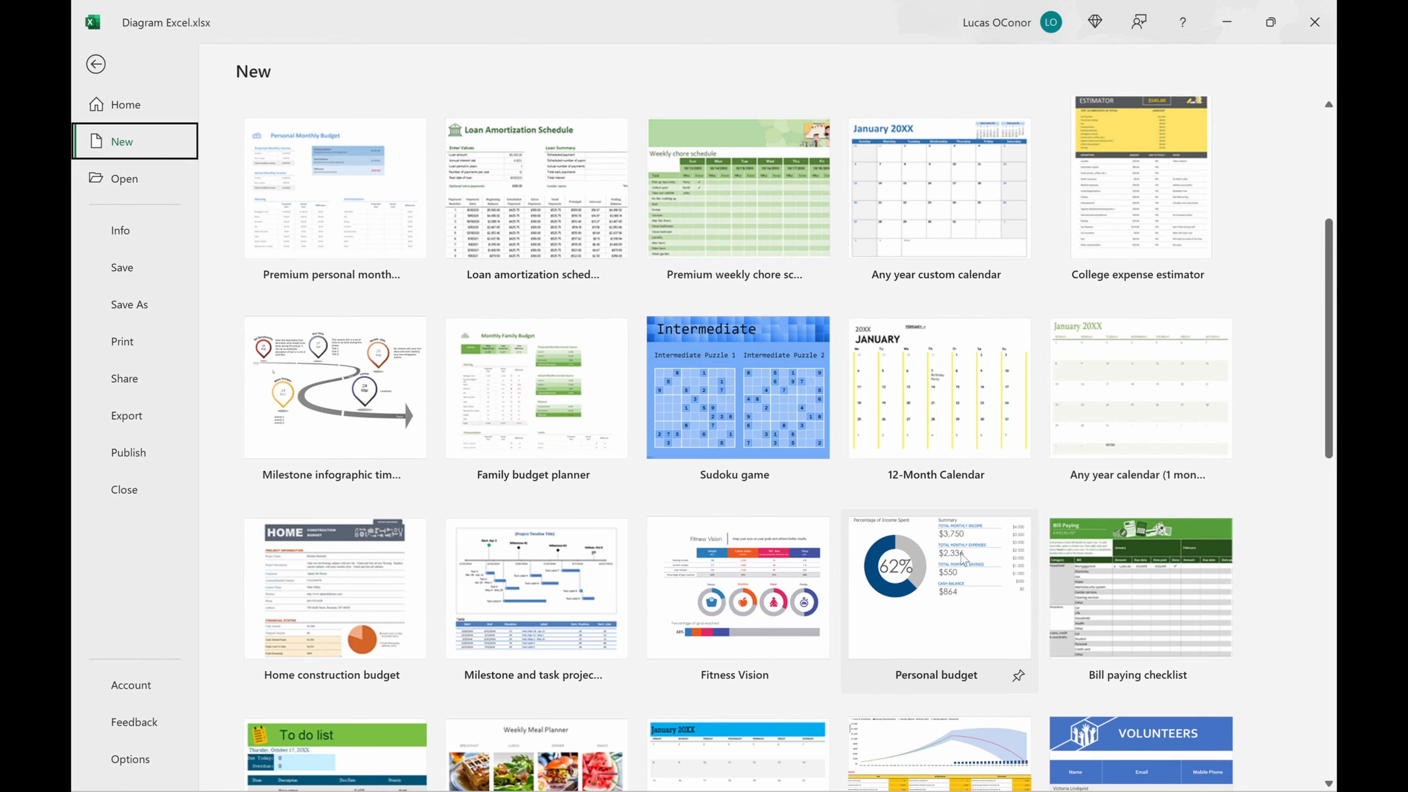
scroll(960, 554, "down", 6)
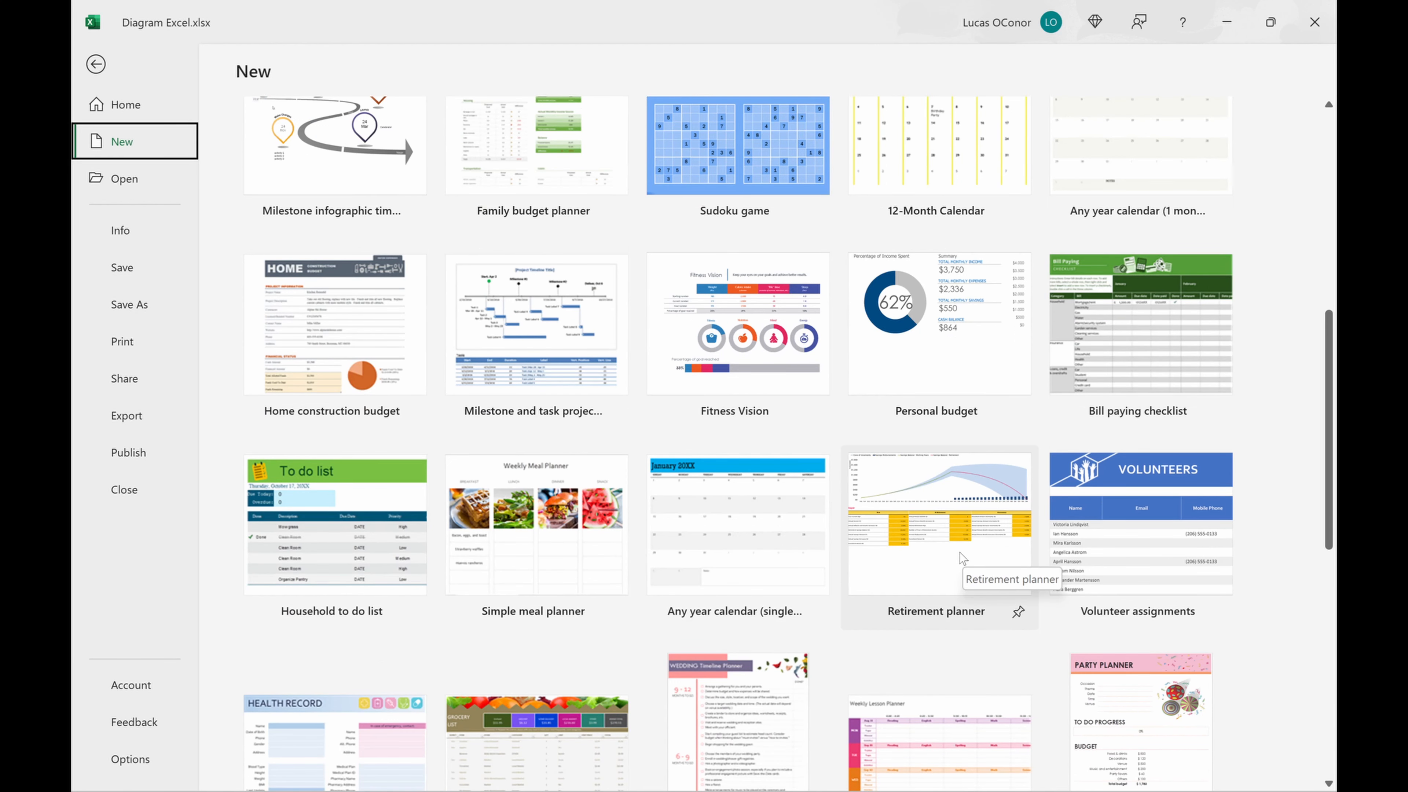
scroll(958, 552, "down", 4)
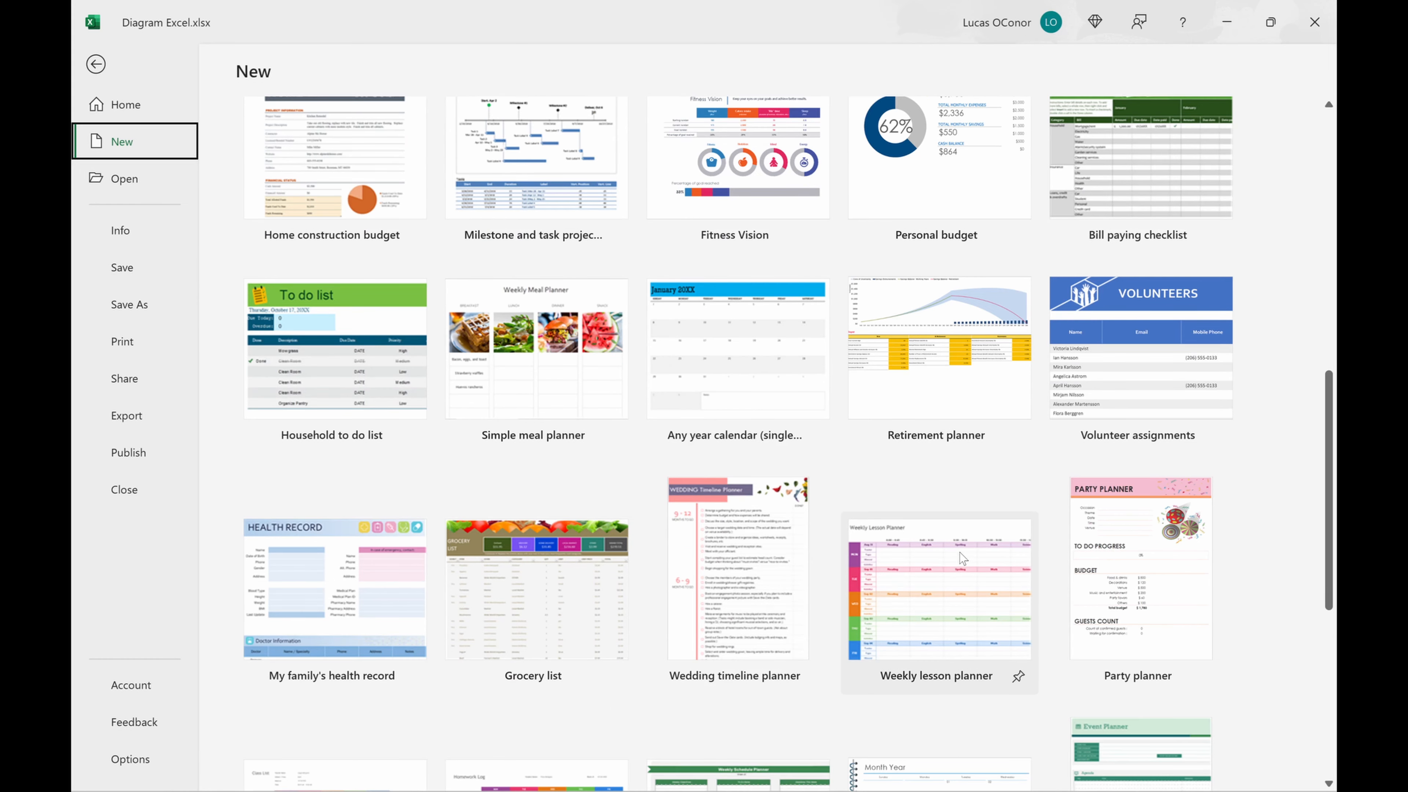
scroll(959, 552, "down", 7)
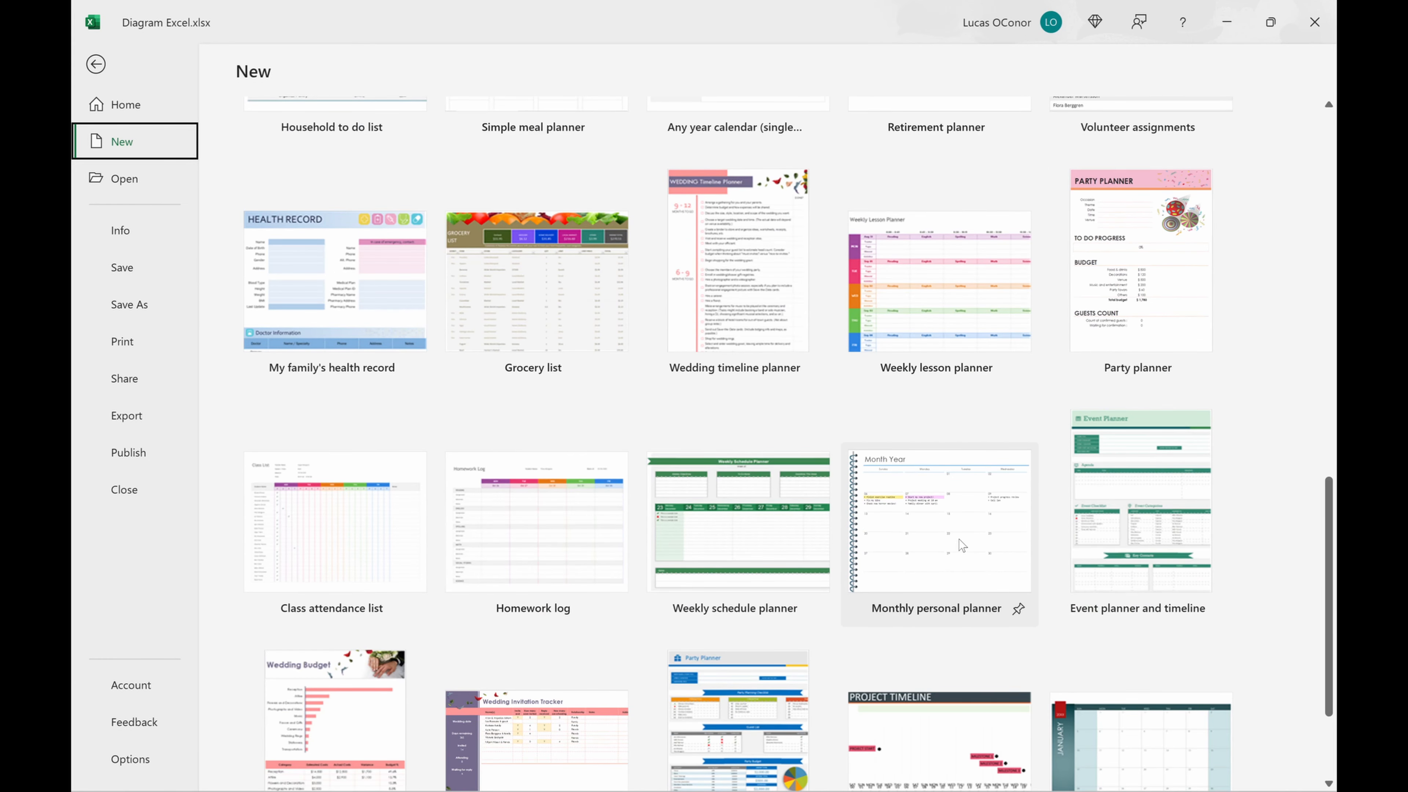
scroll(961, 547, "down", 4)
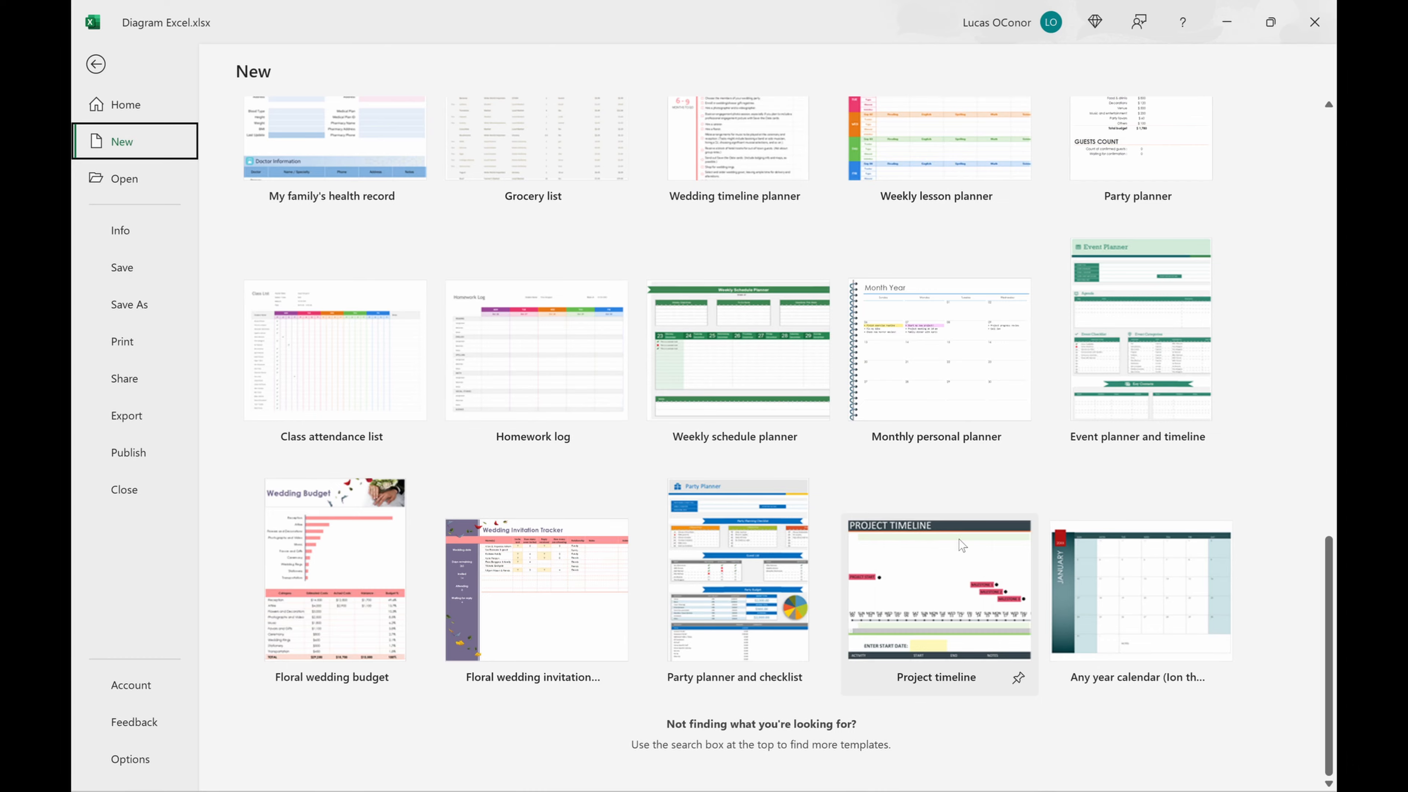
scroll(959, 539, "up", 15)
scroll(359, 200, "up", 1)
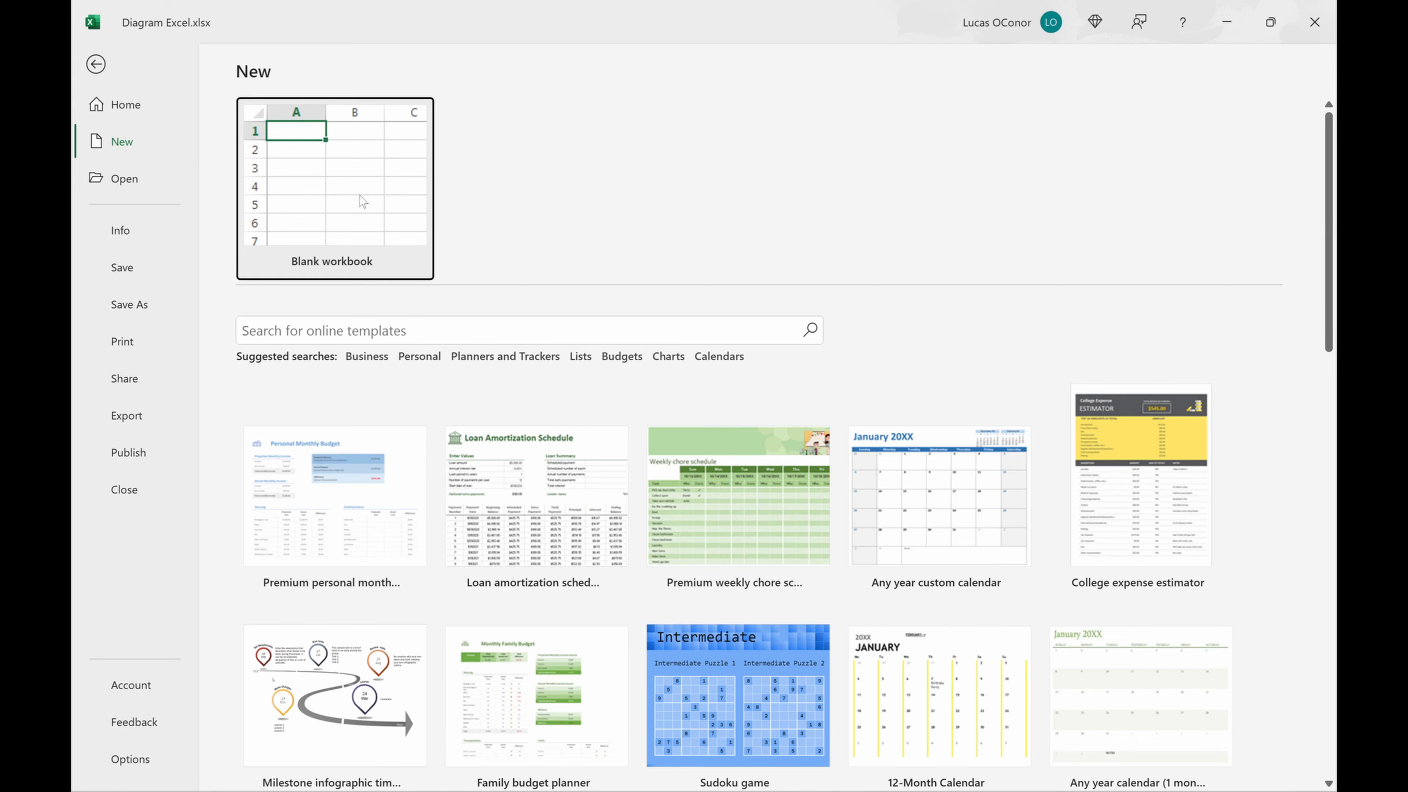
- Create a new blank workbook and move the active cell around the grid, finishing on D2
left_click(360, 195)
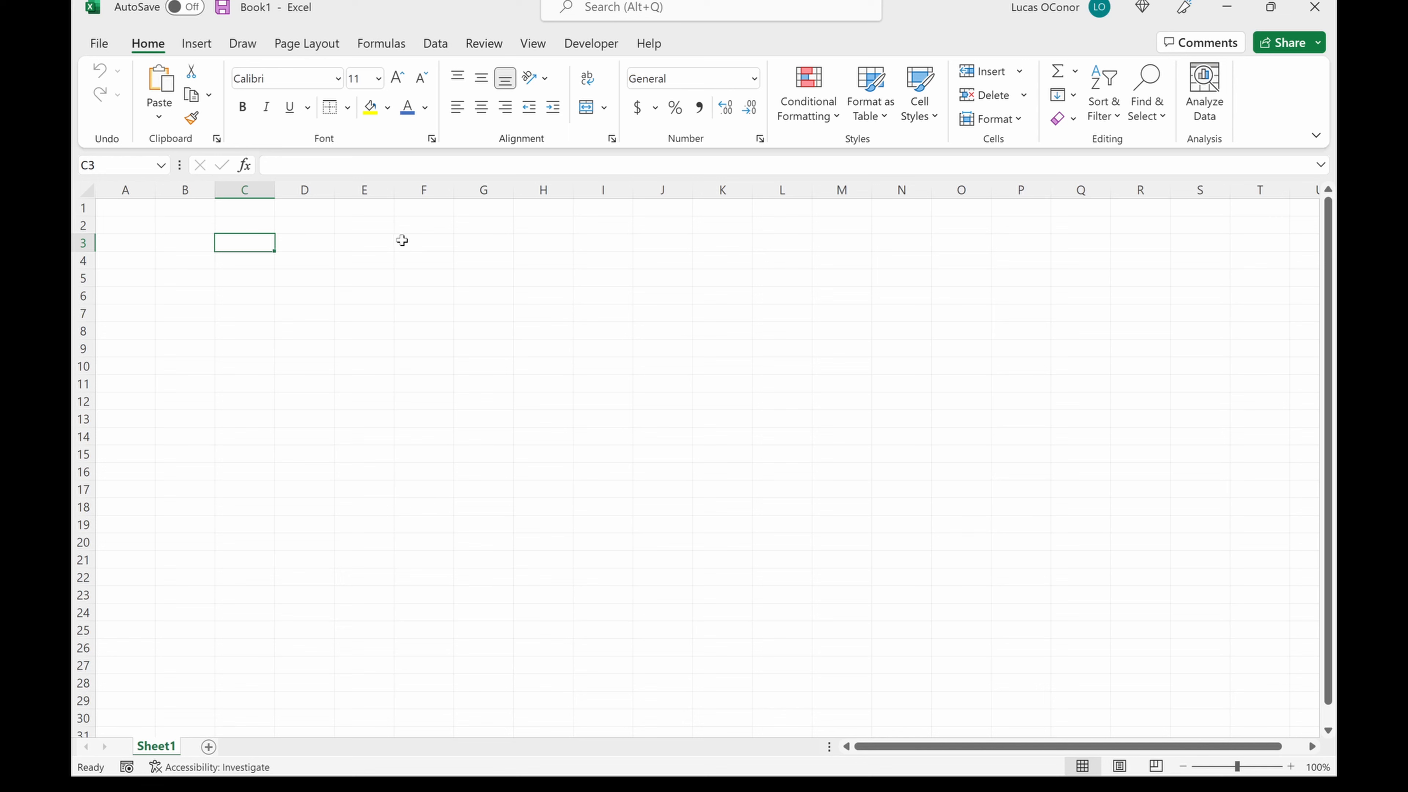
key("Left")
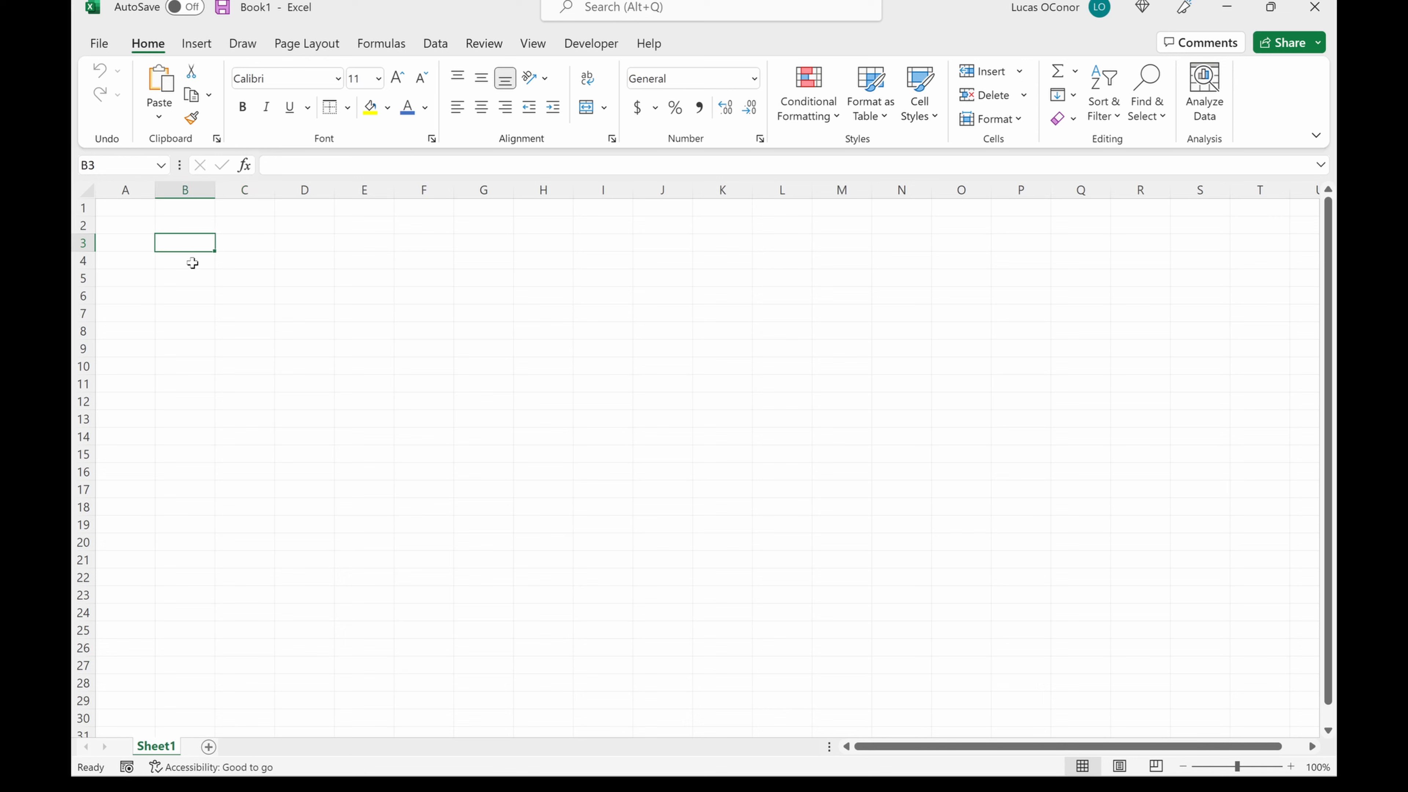
key("Down")
key("Right")
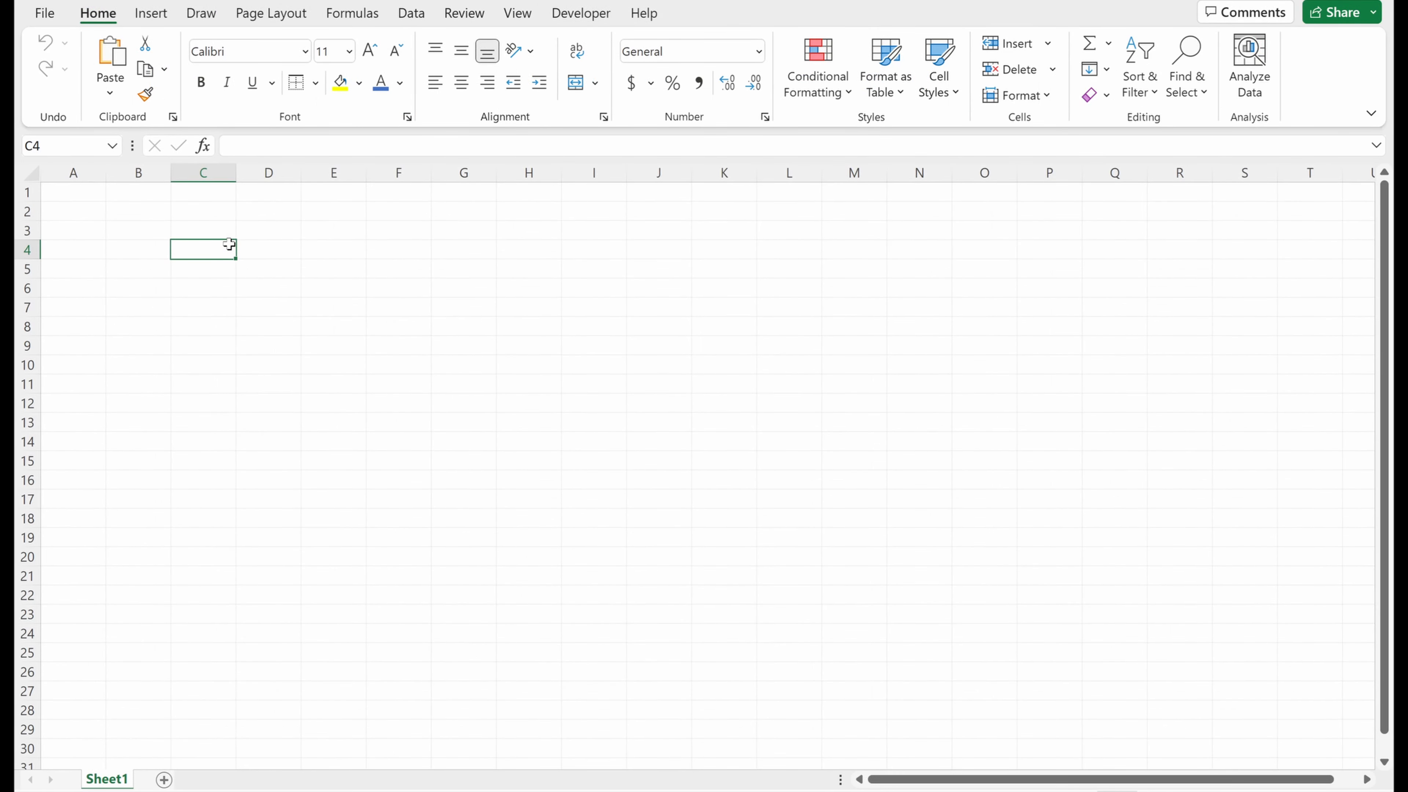
left_click(132, 212)
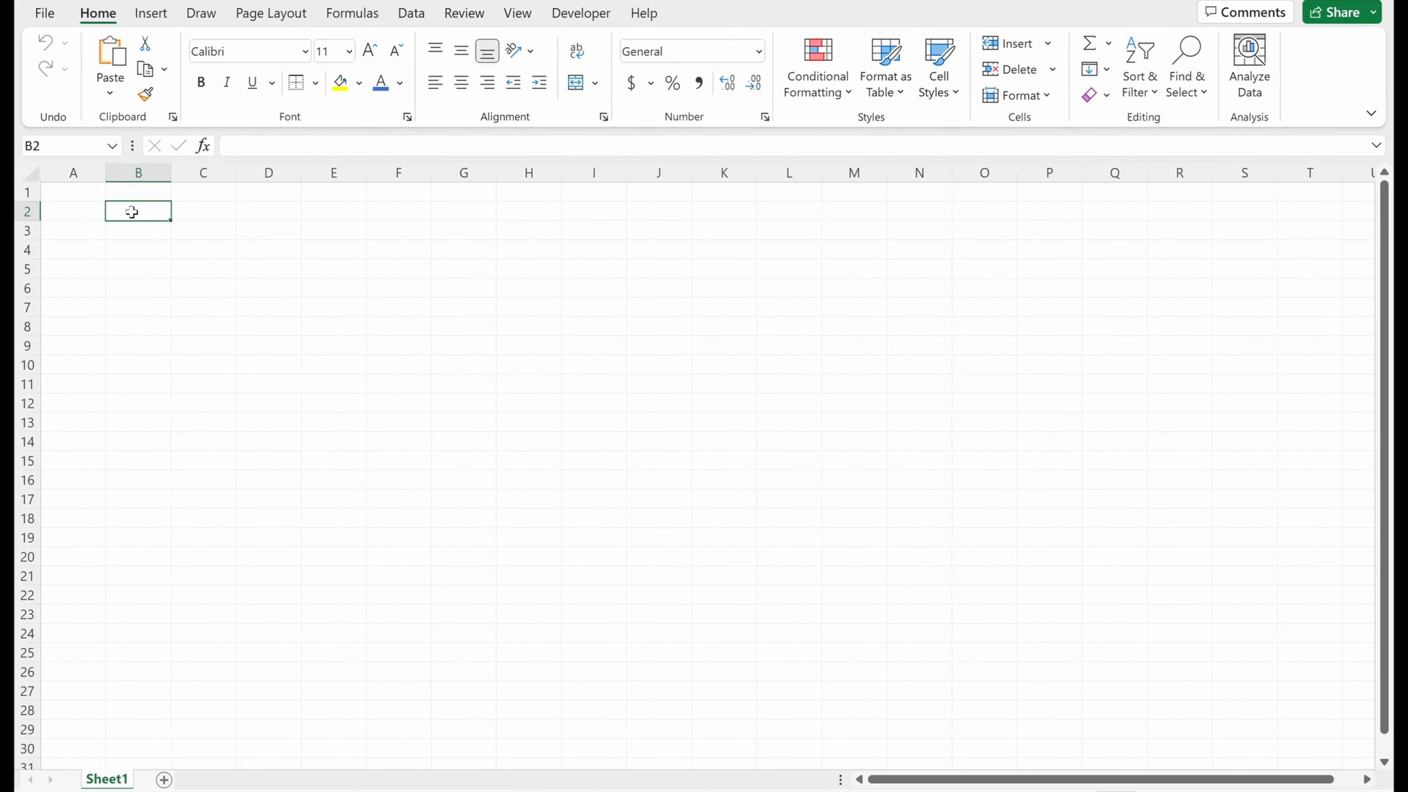
key("Right")
key("Right")
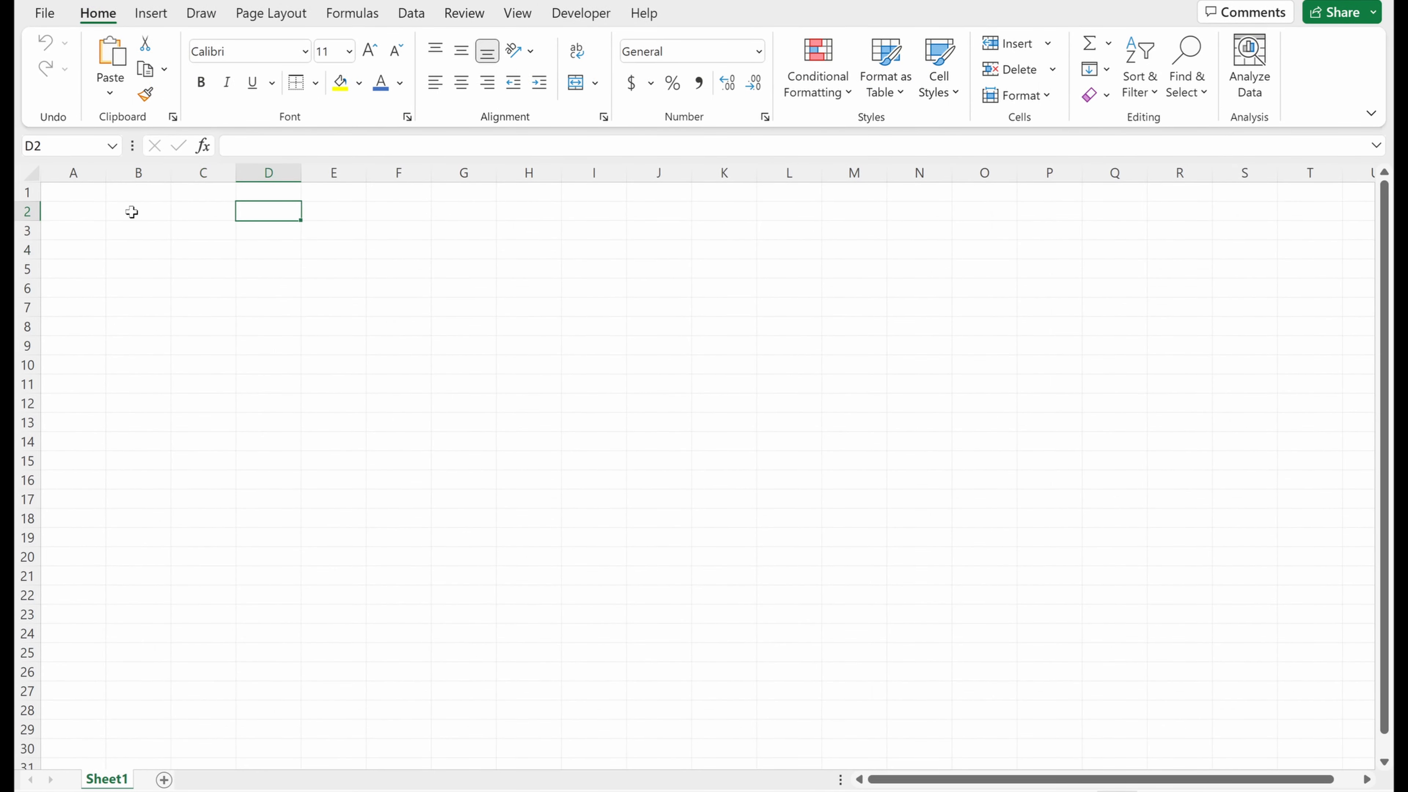
- Add two new worksheets and rename the last one "Sheet 18"
left_click(163, 780)
left_click(216, 781)
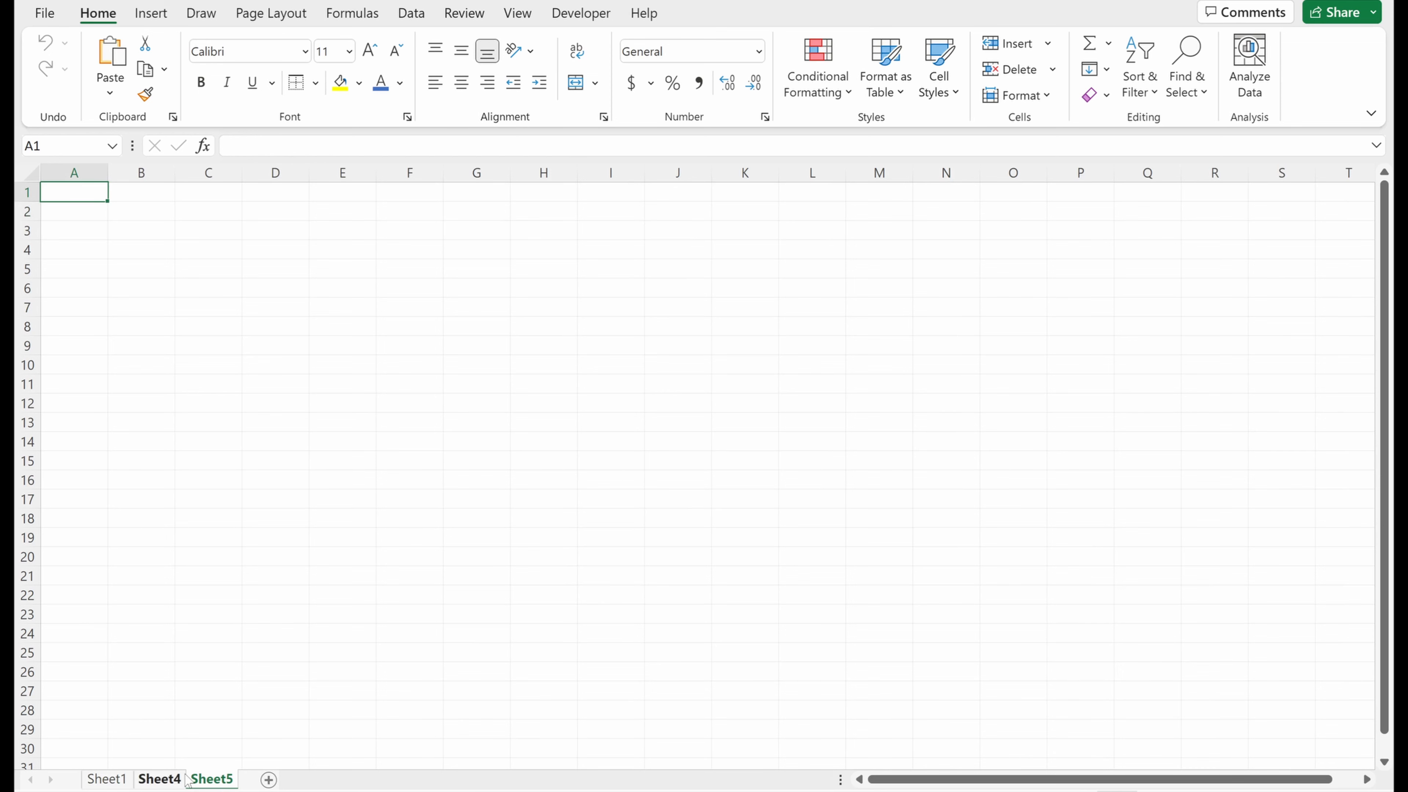
key("alt")
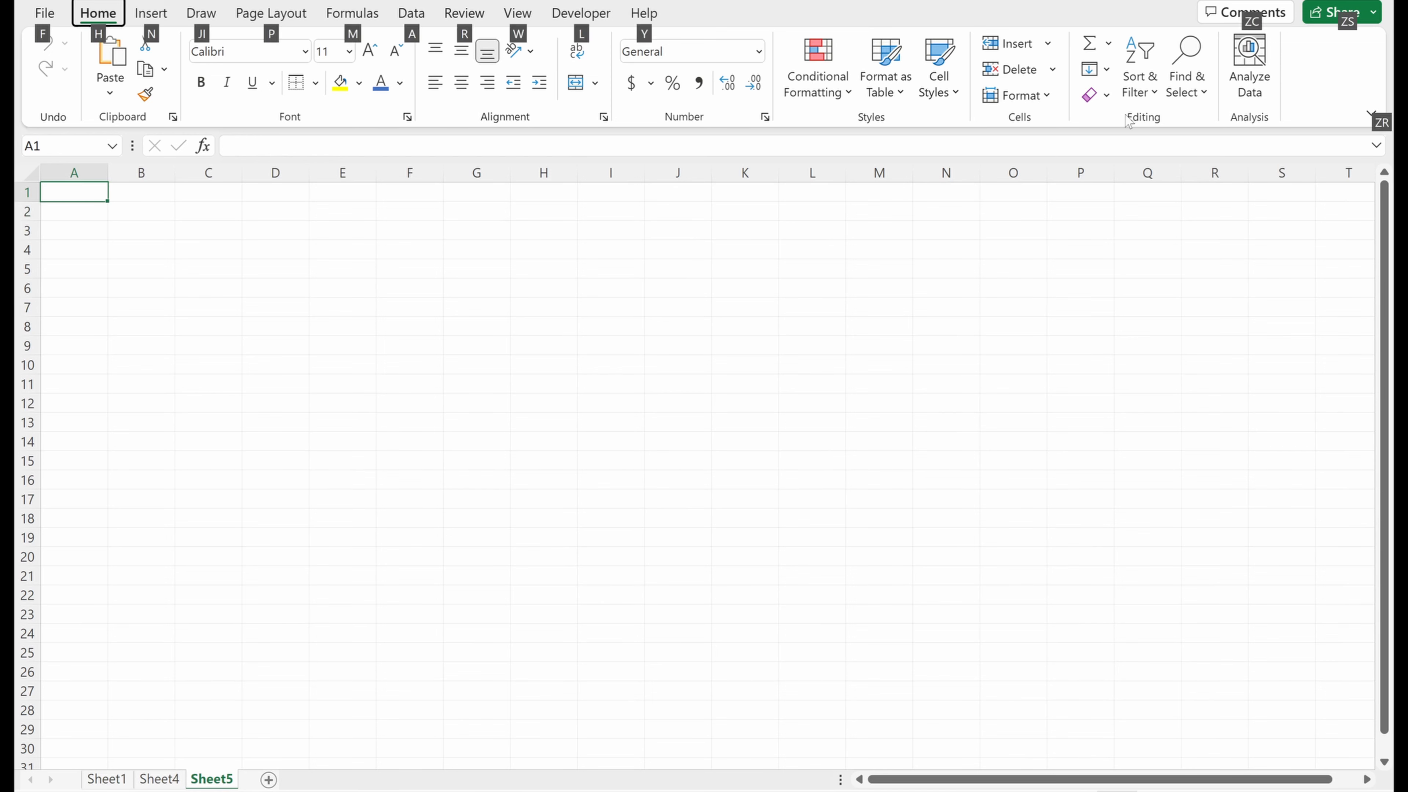
type("hor")
type("Sheet")
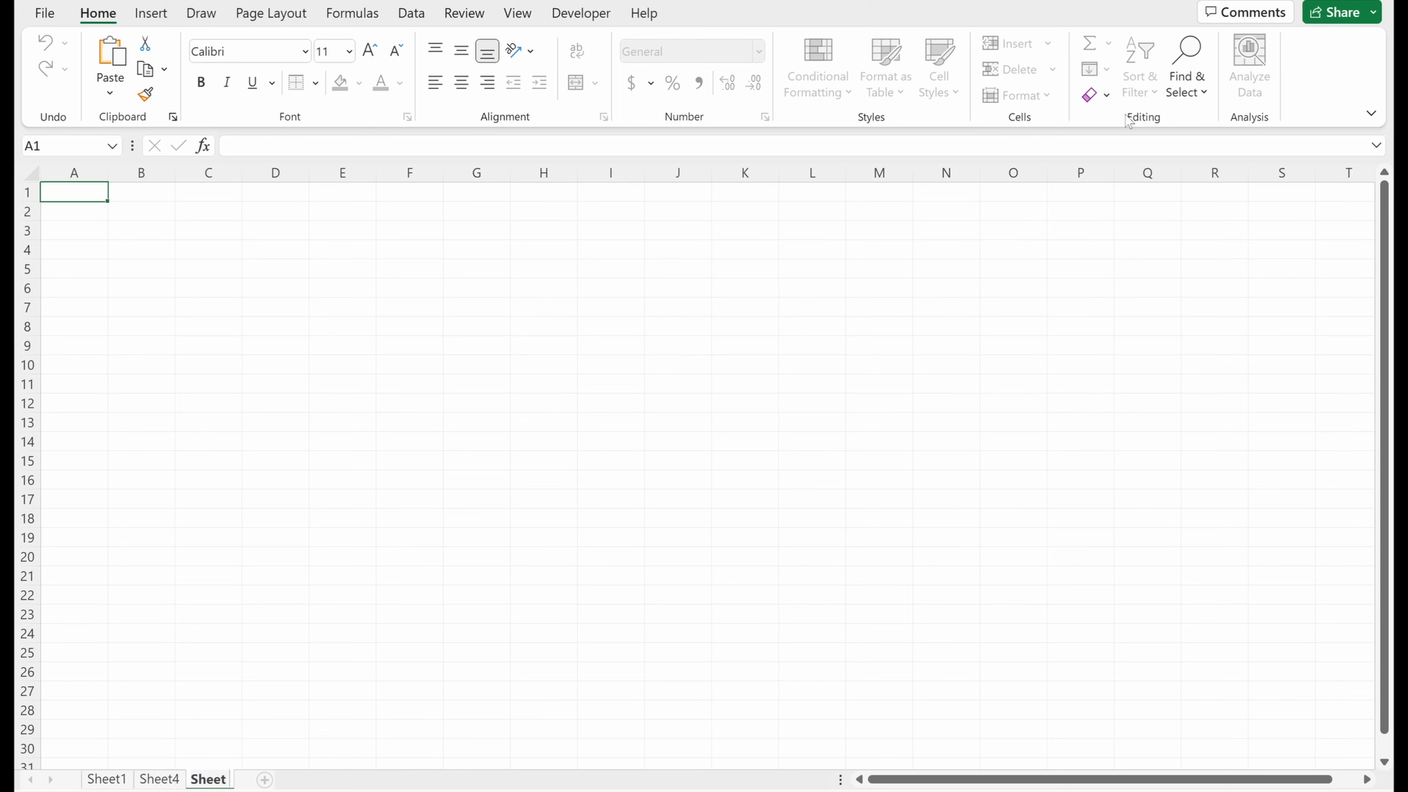
type(" 18")
key("Return")
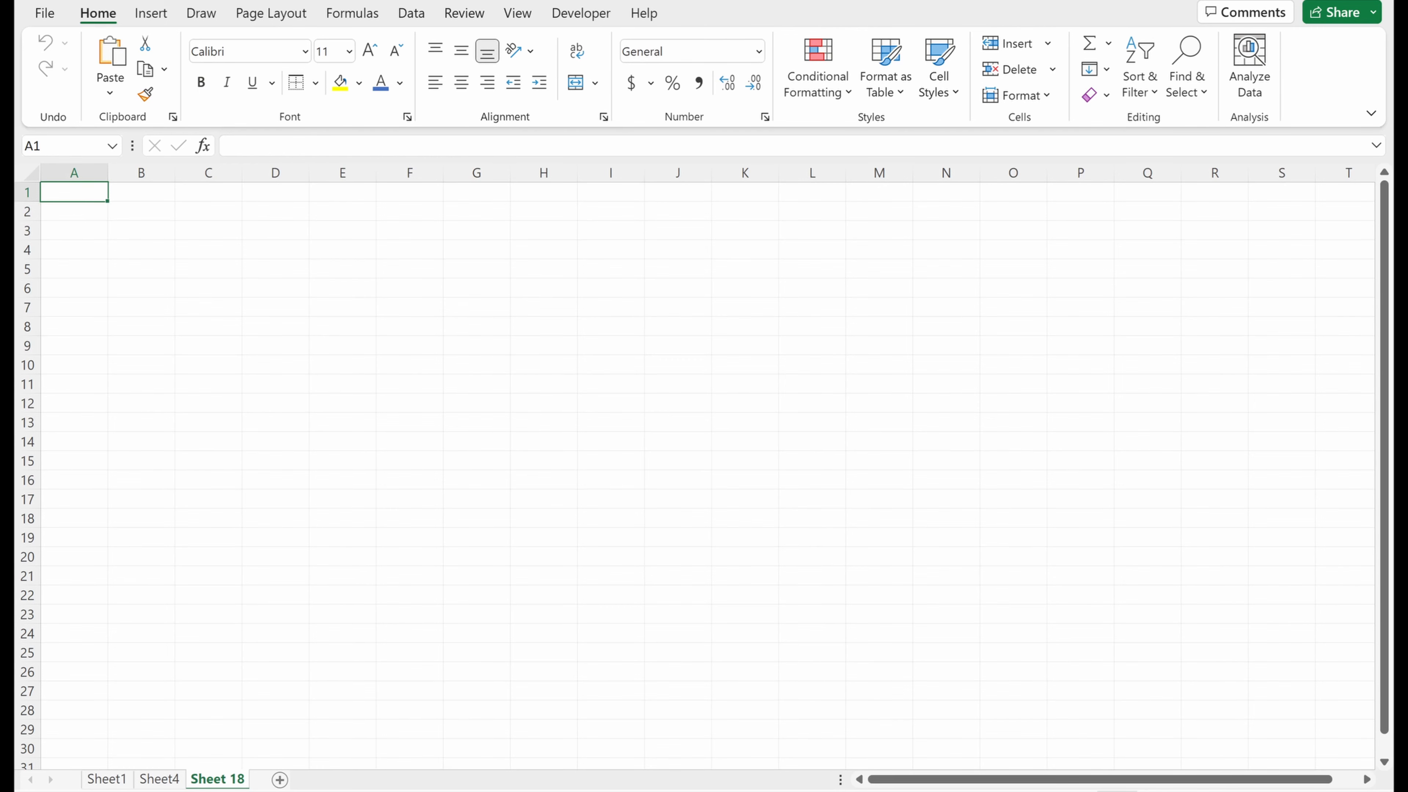
- View the Save As locations, return to the worksheet and call up the Save As dialog directly
left_click(44, 12)
left_click(95, 283)
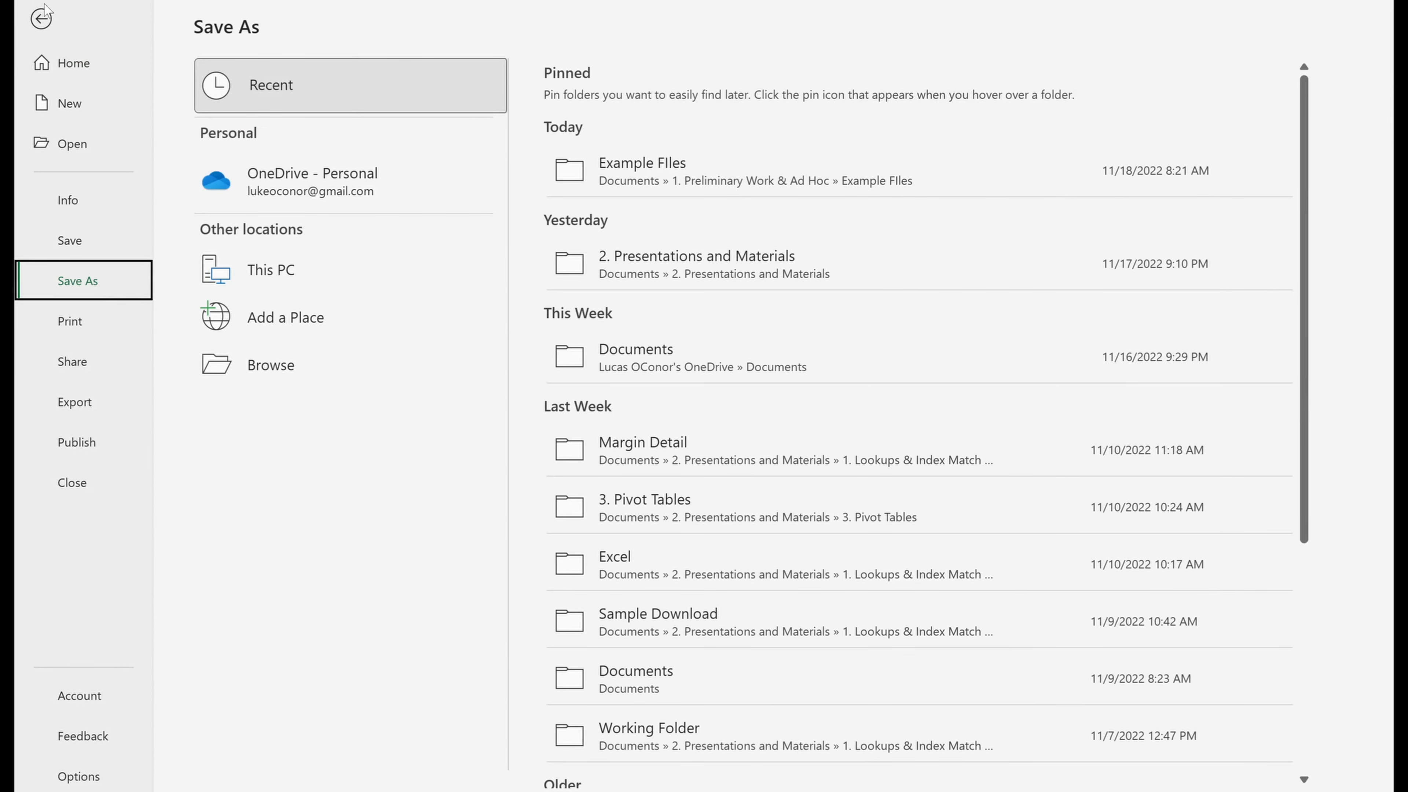
left_click(41, 19)
key("F12")
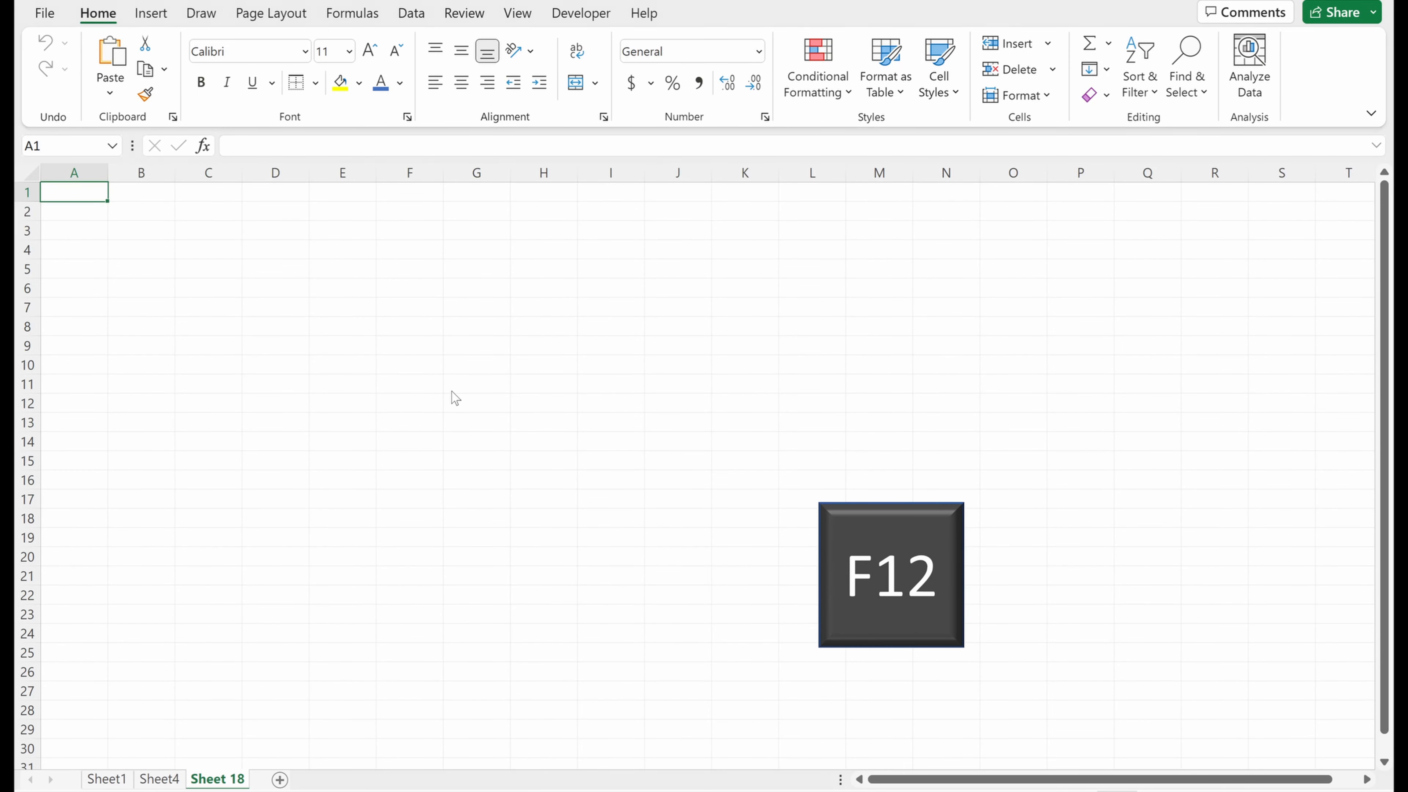
key("F12")
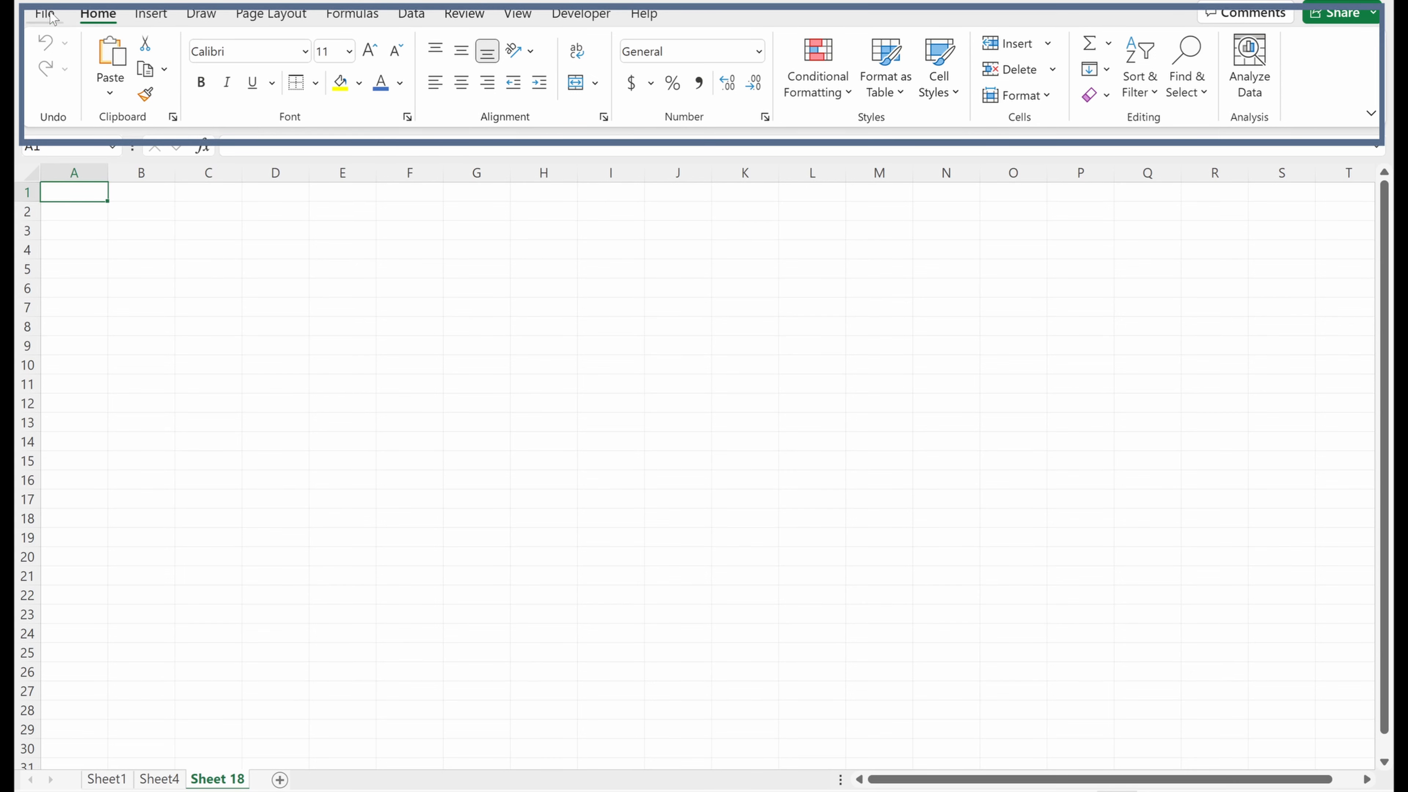
left_click(151, 16)
left_click(113, 16)
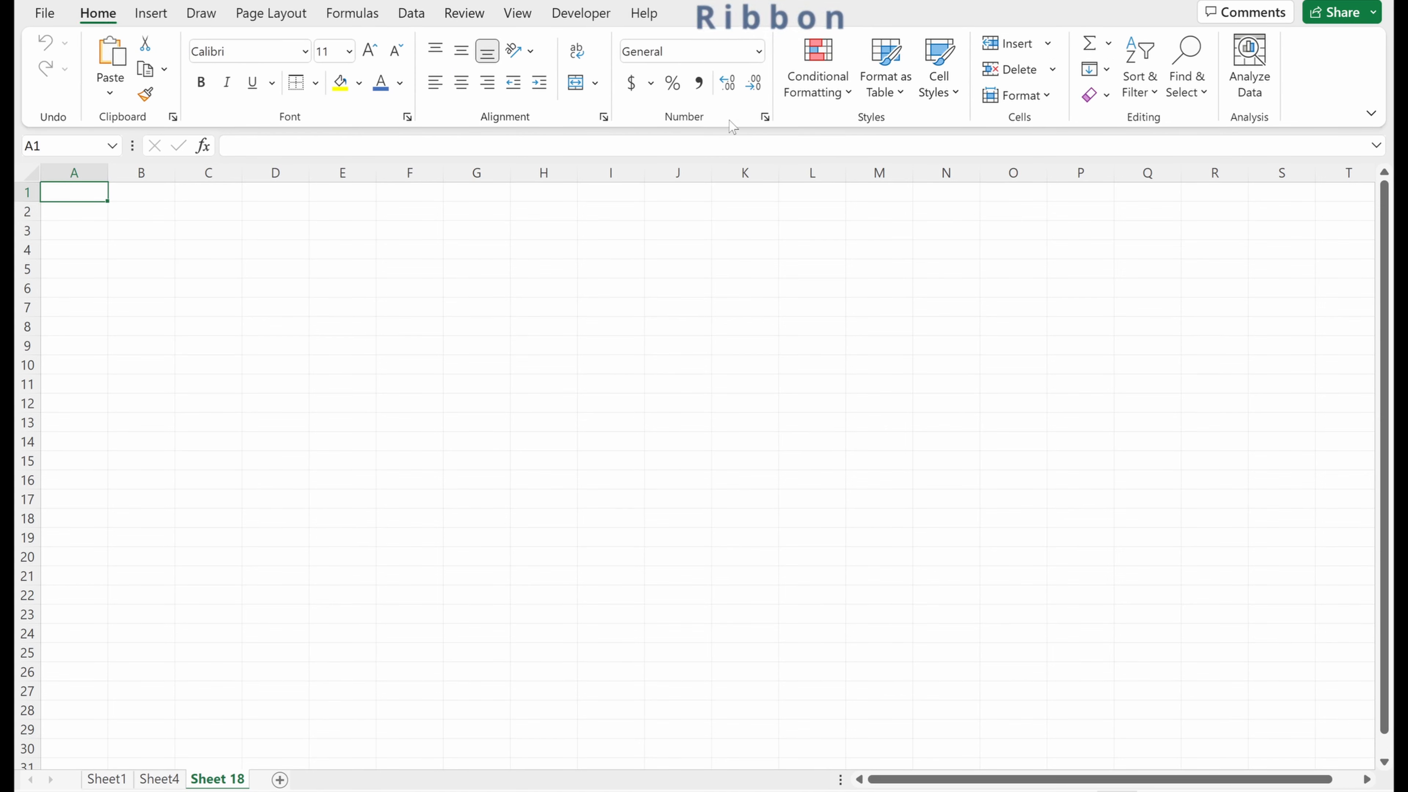
left_click(150, 14)
left_click(201, 13)
left_click(286, 17)
left_click(119, 15)
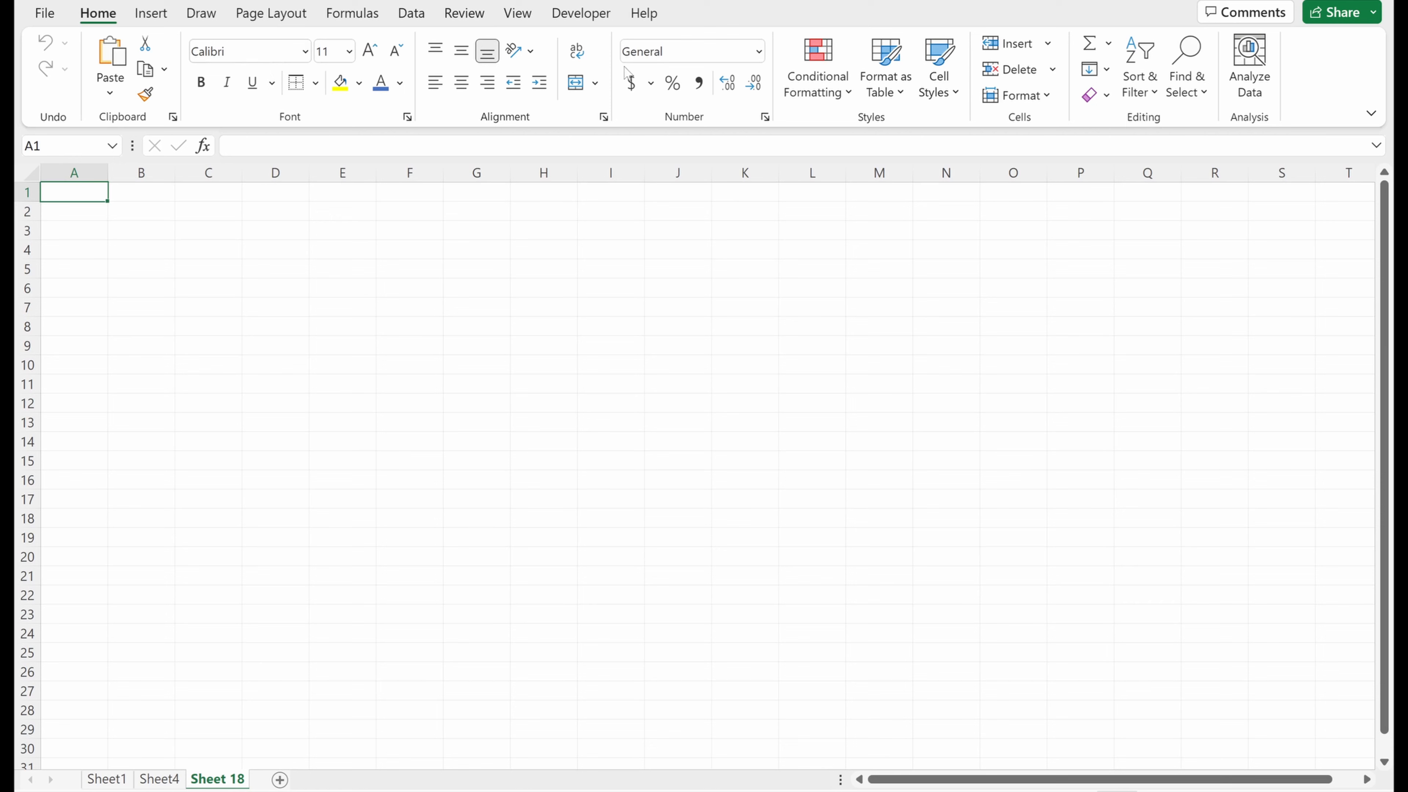
left_click(758, 52)
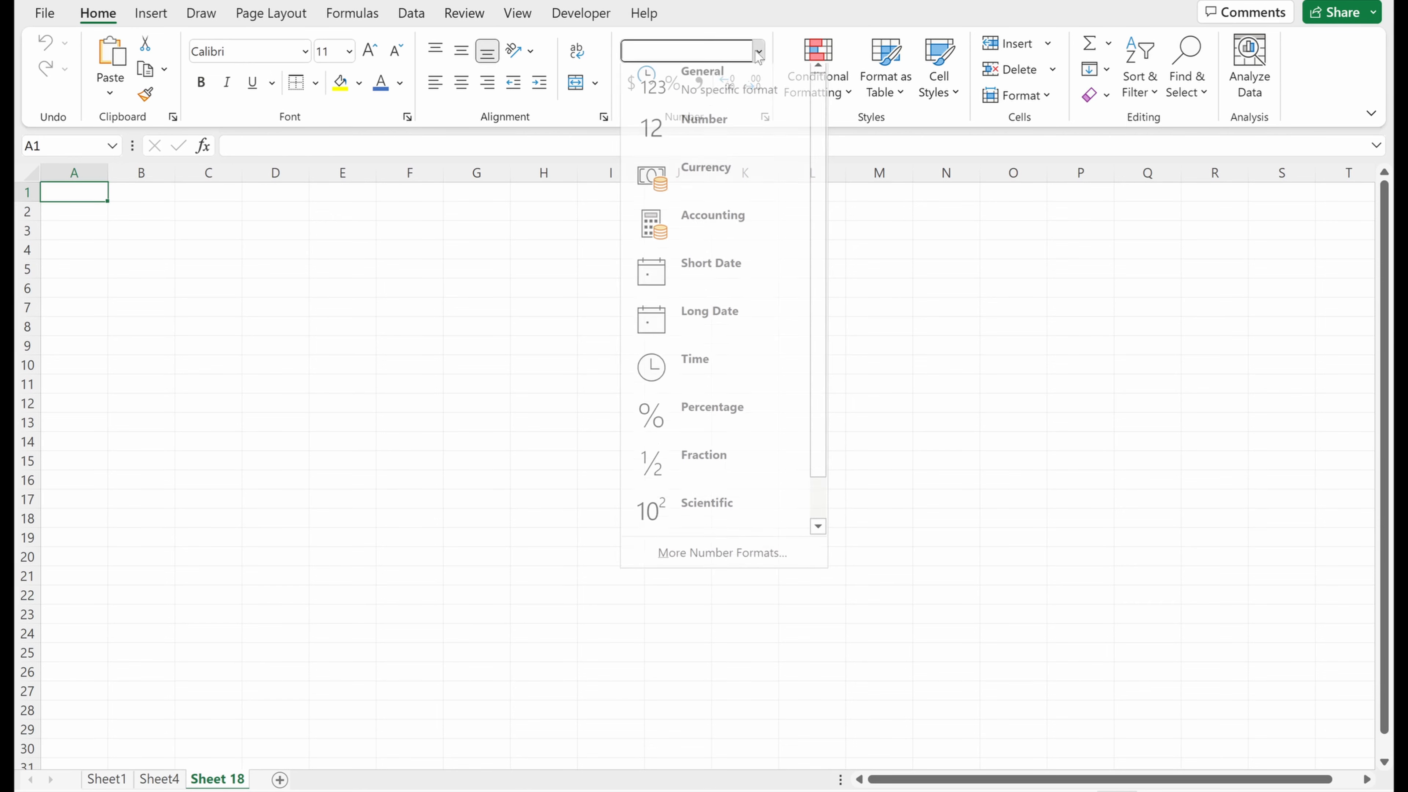
left_click(758, 52)
- Enter "This is text" in cell B4 of Sheet 18
left_click(129, 251)
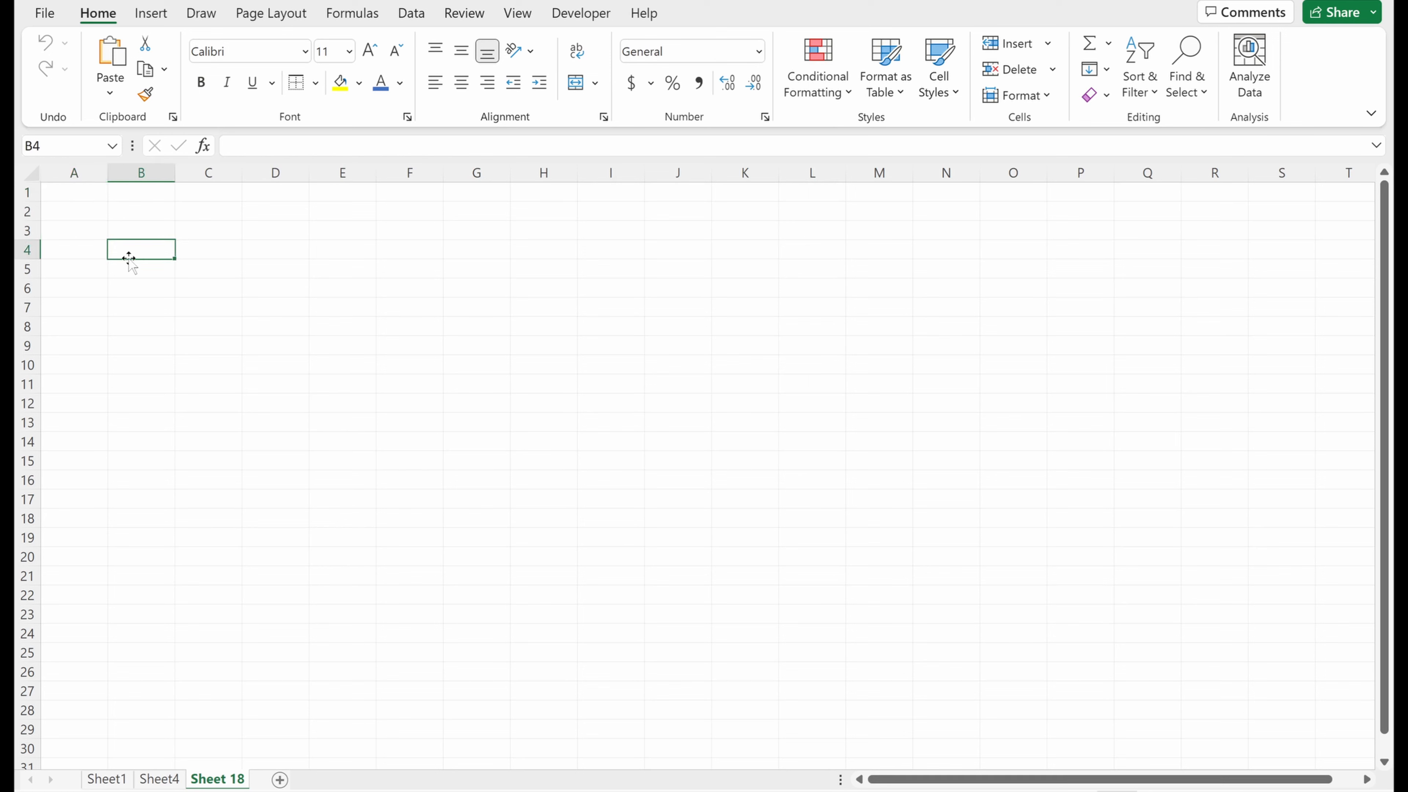
type("This")
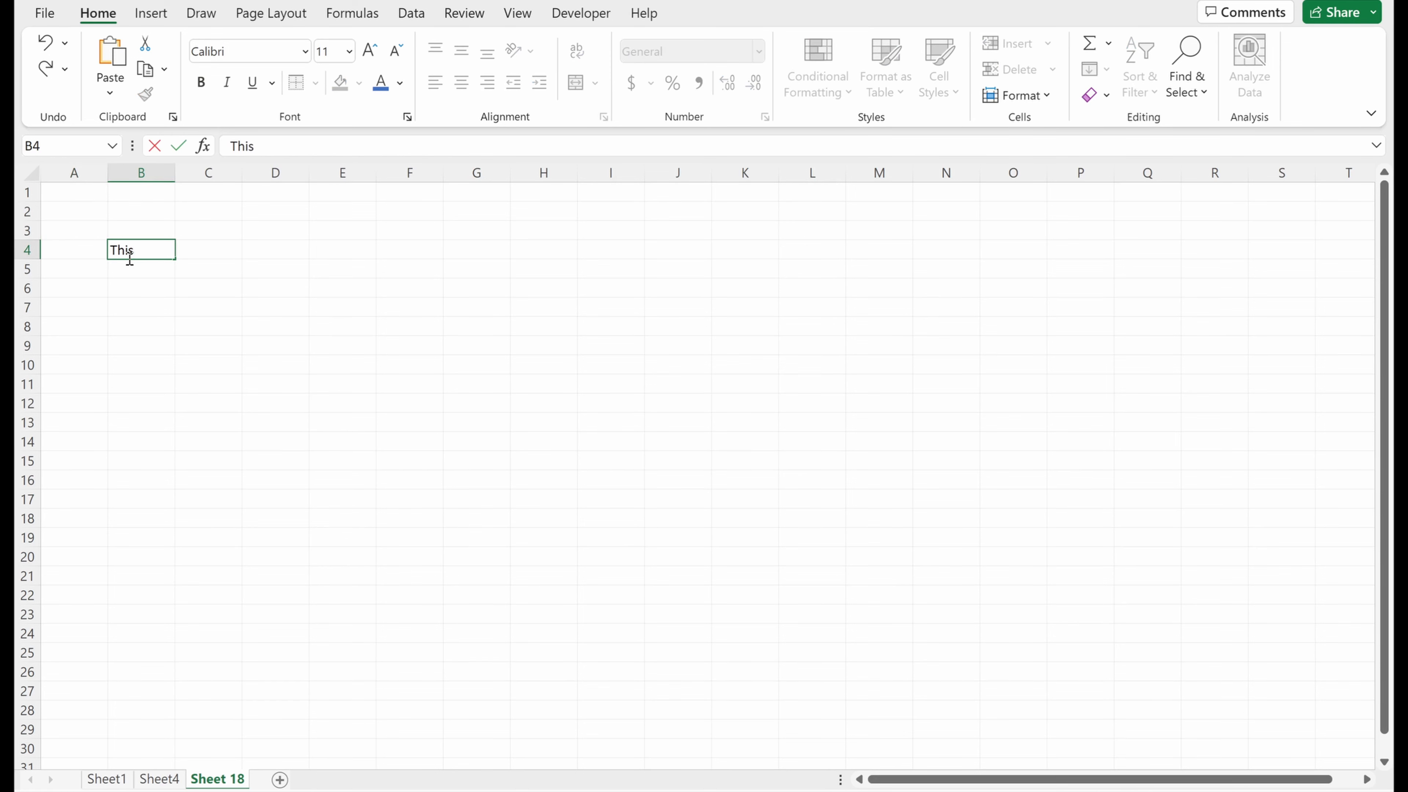
type(" is text")
key("Return")
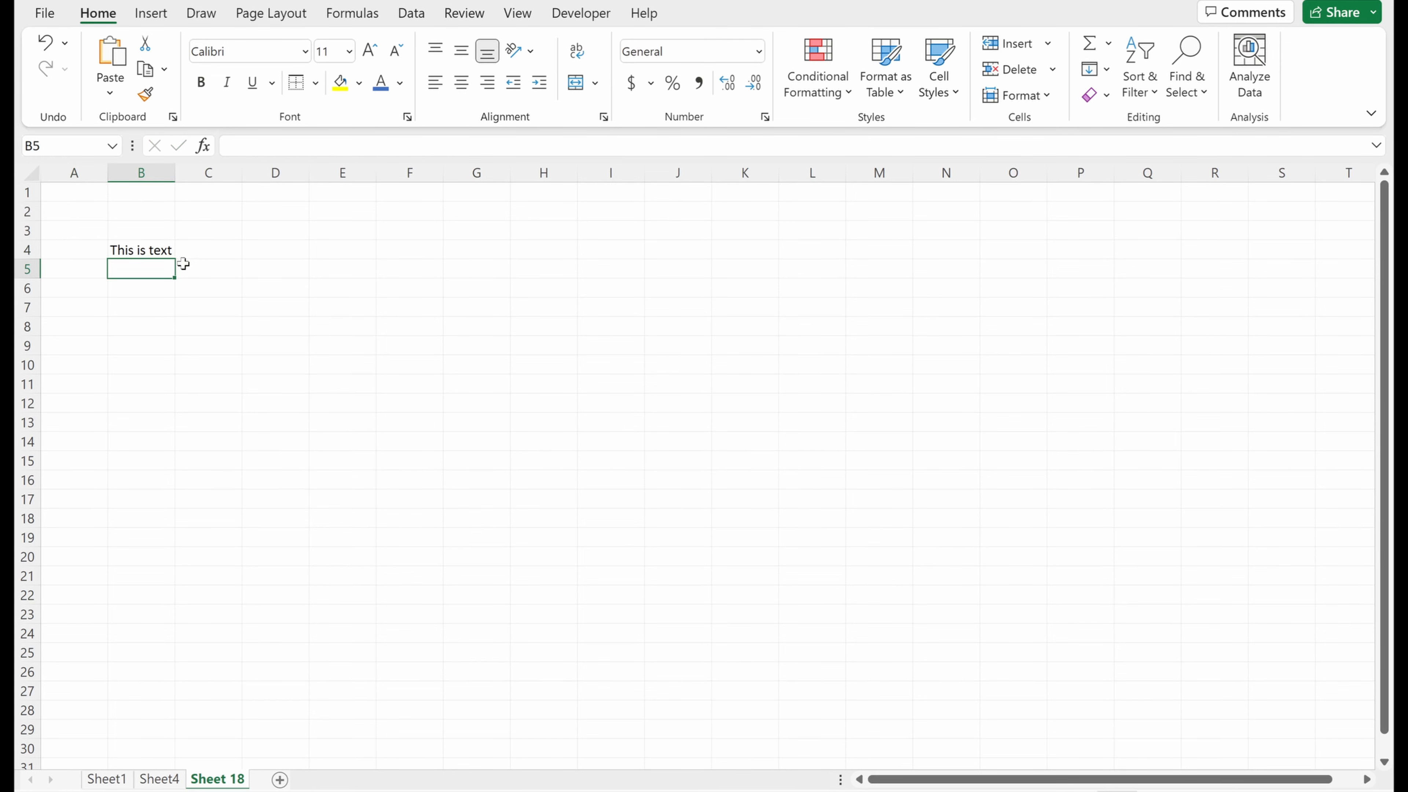
- Undo and redo the text entry in cell B4 twice, leaving the text in place
left_click(144, 250)
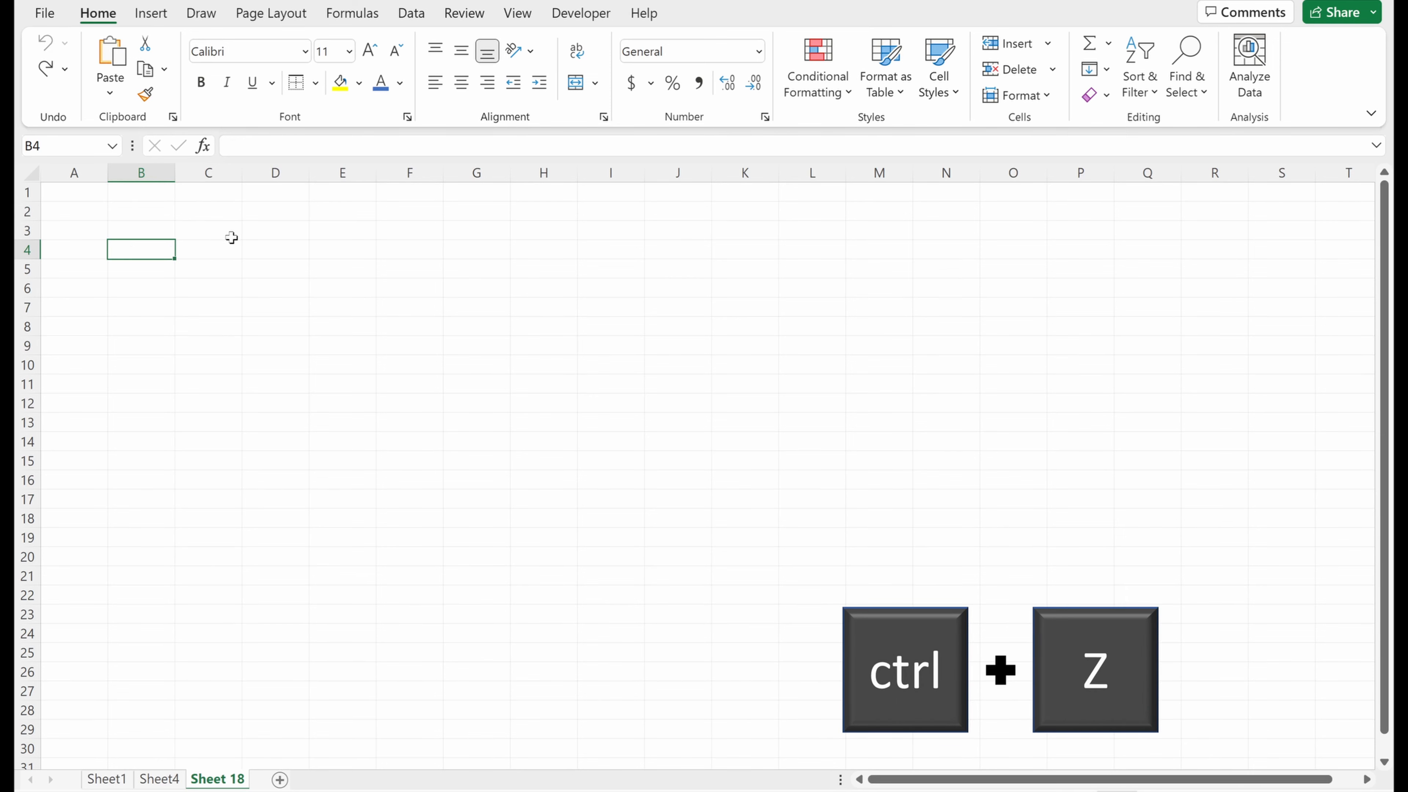
key("ctrl+y")
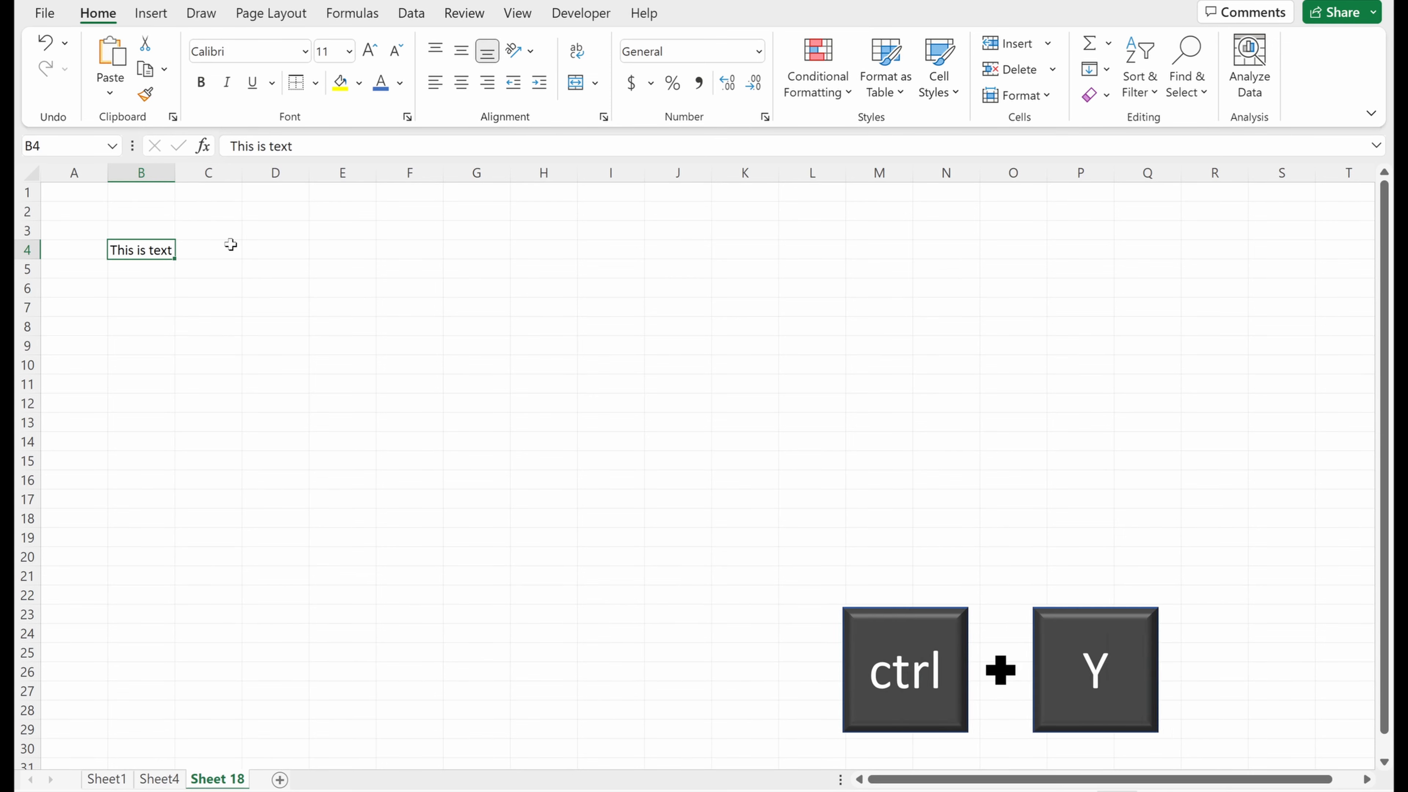
left_click(49, 51)
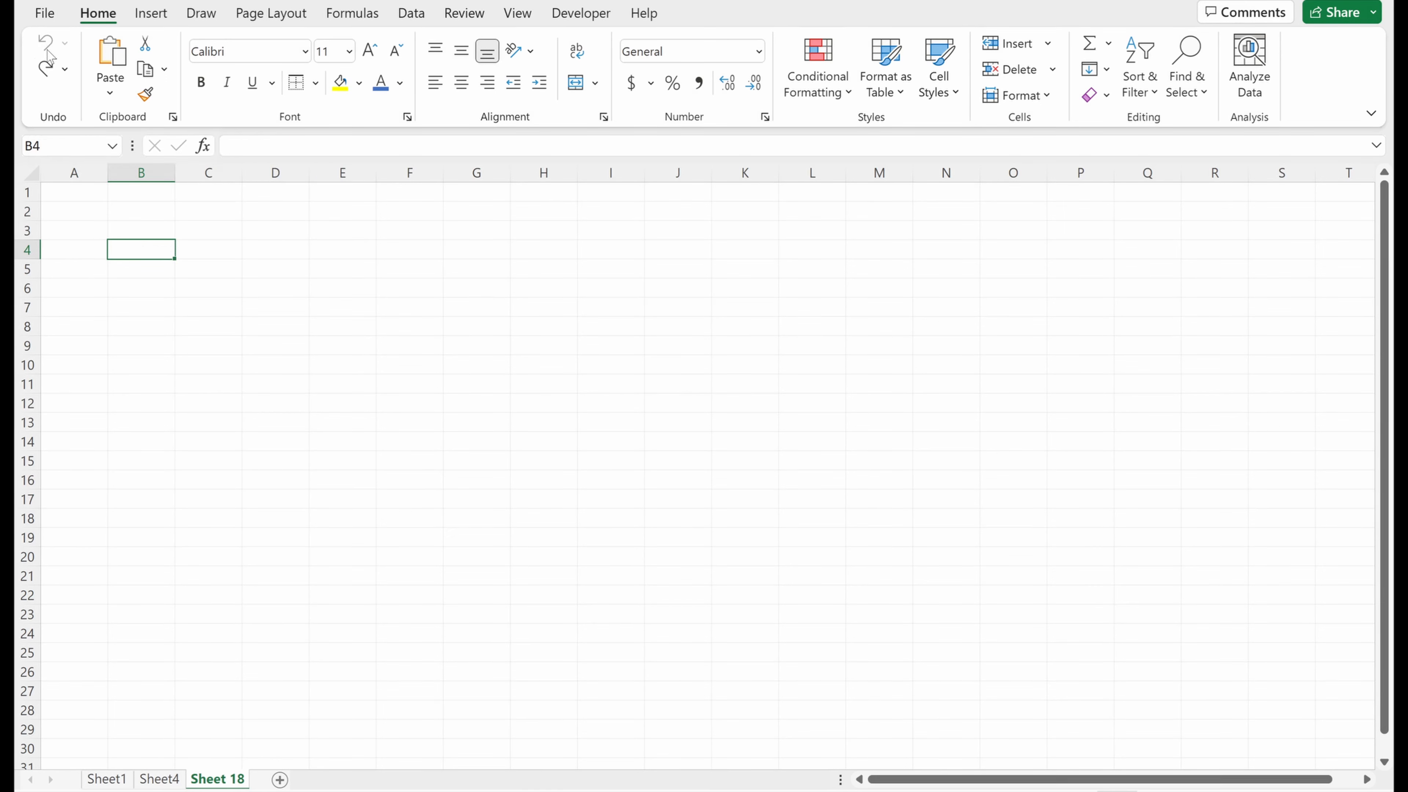
left_click(49, 70)
- Copy the text in cell B4 and paste it into cell C7
left_click(145, 69)
left_click(208, 307)
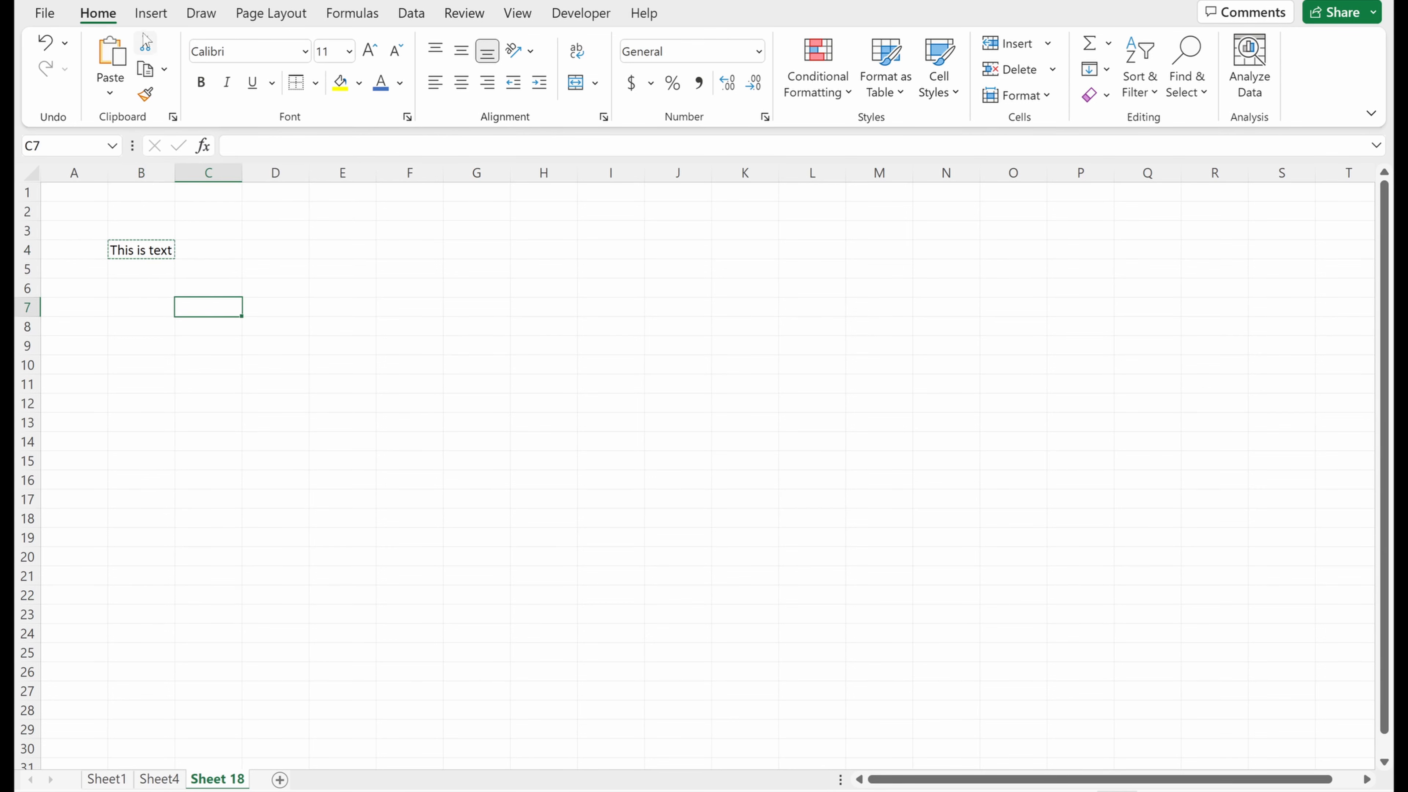
left_click(110, 53)
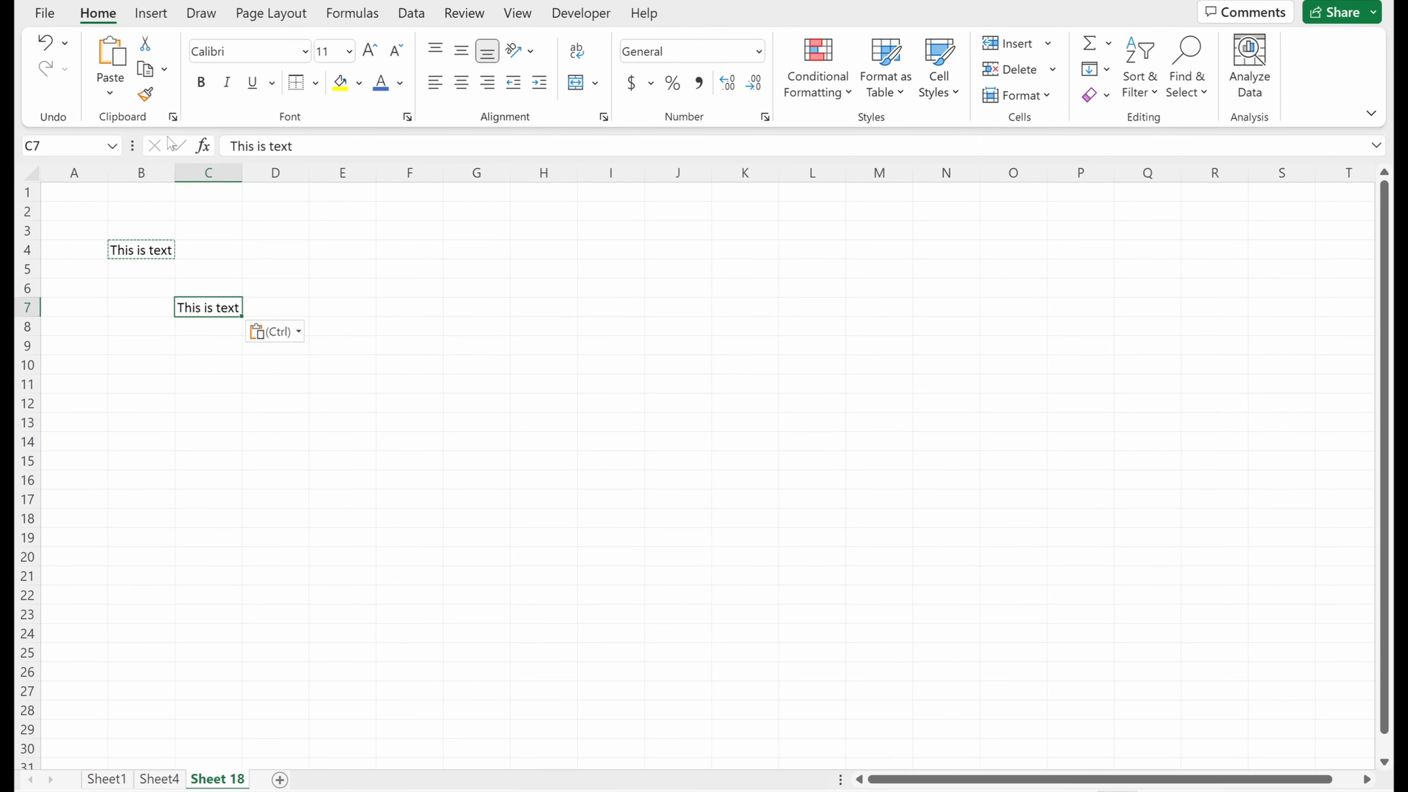
- Copy cell B4 again and paste it into cells E7 and C4
left_click(167, 251)
key("ctrl+c")
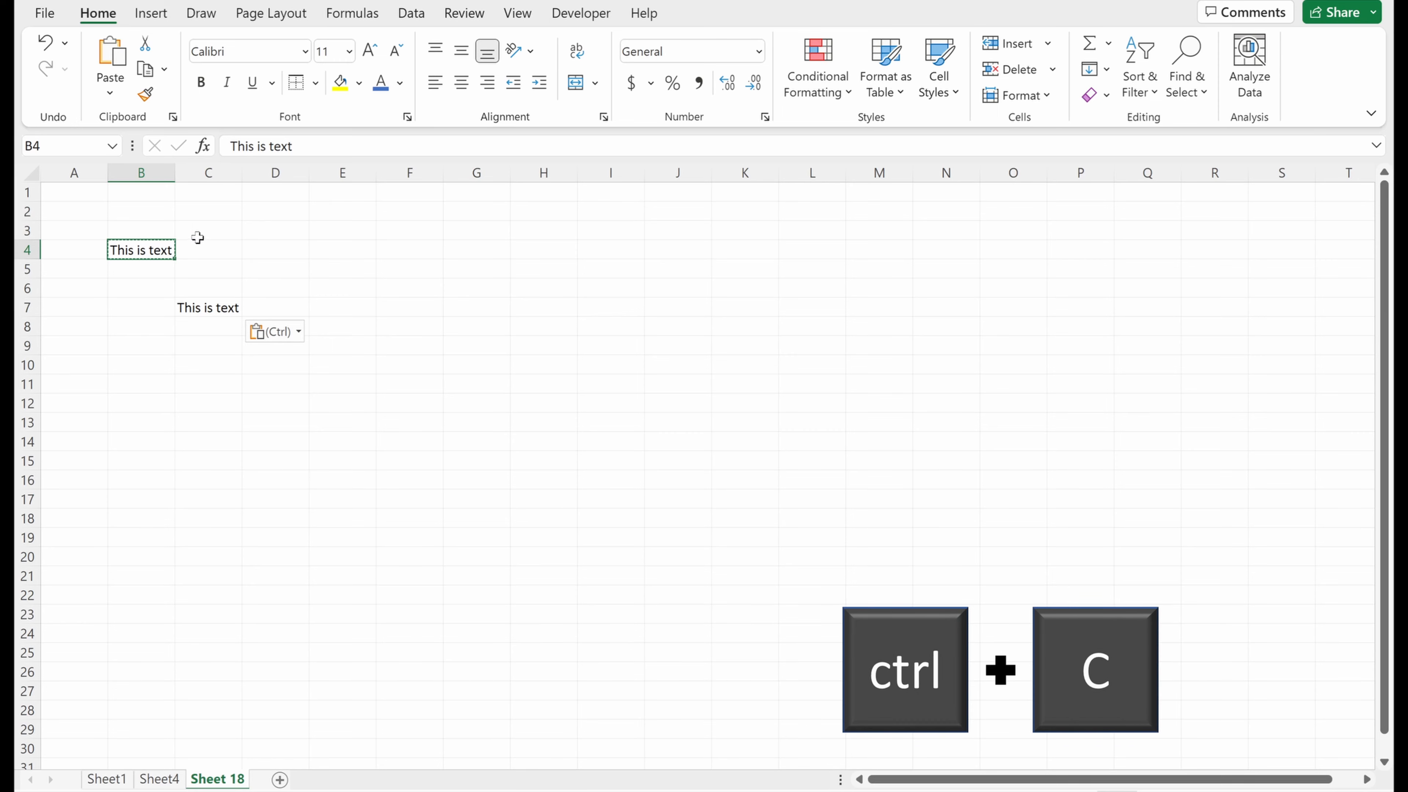
left_click(370, 308)
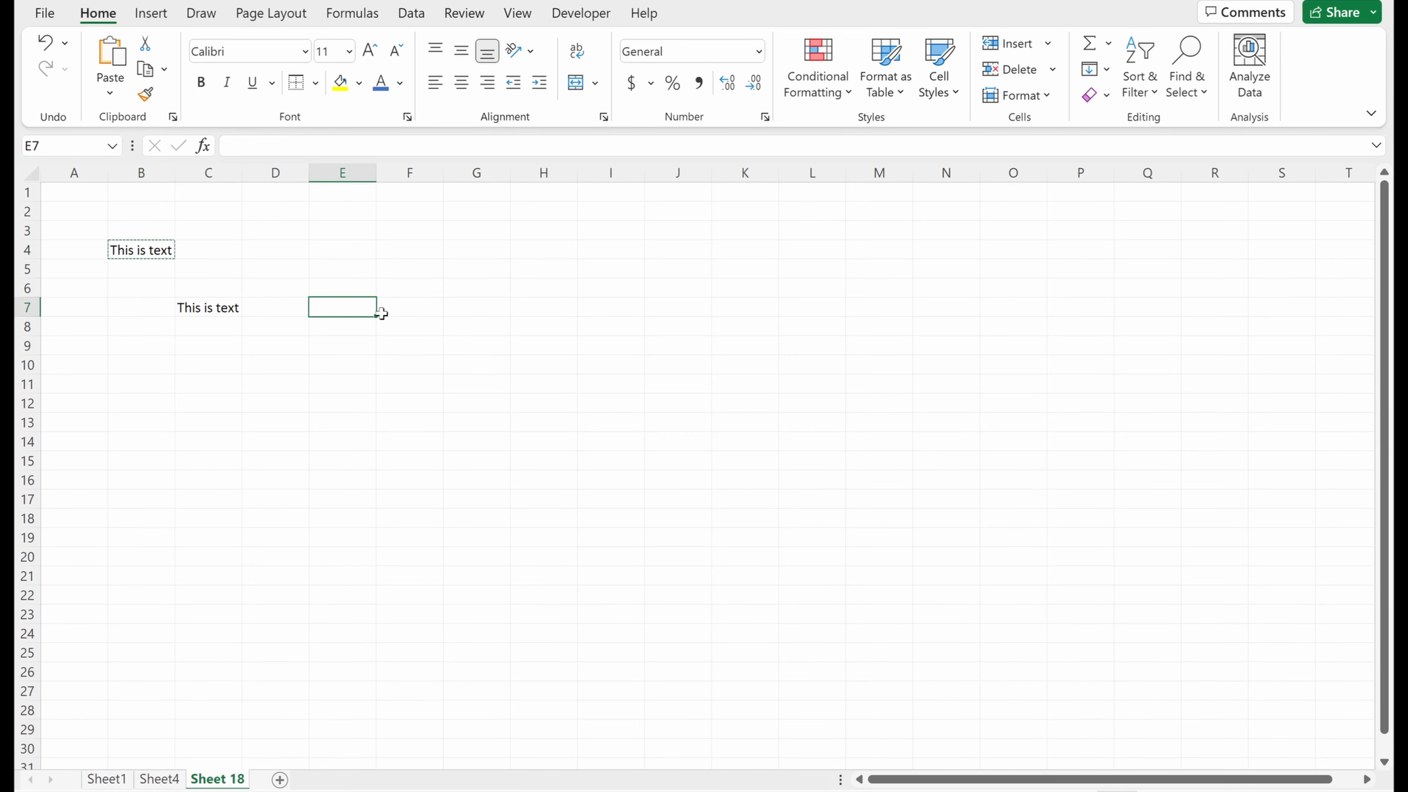
key("ctrl+v")
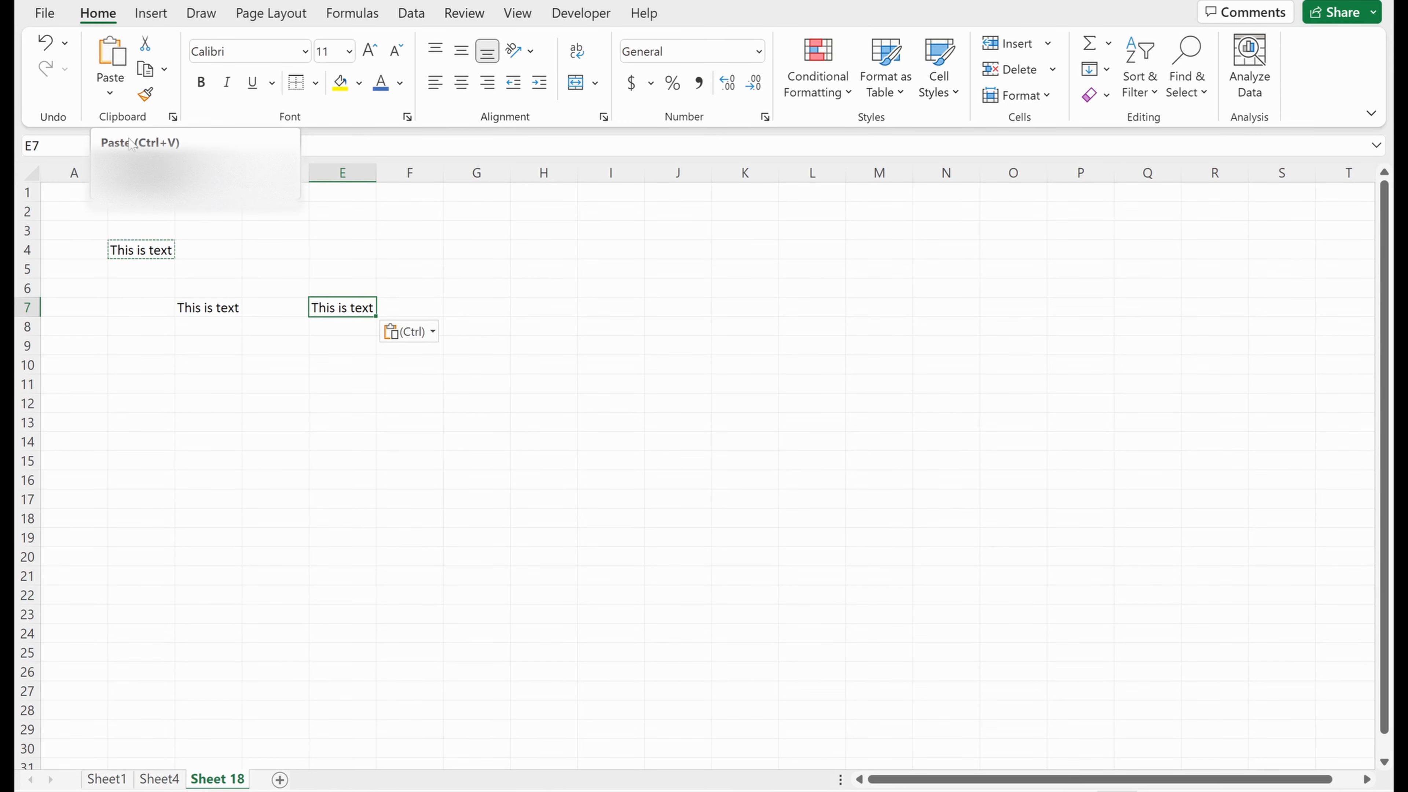
left_click(214, 251)
key("ctrl+v")
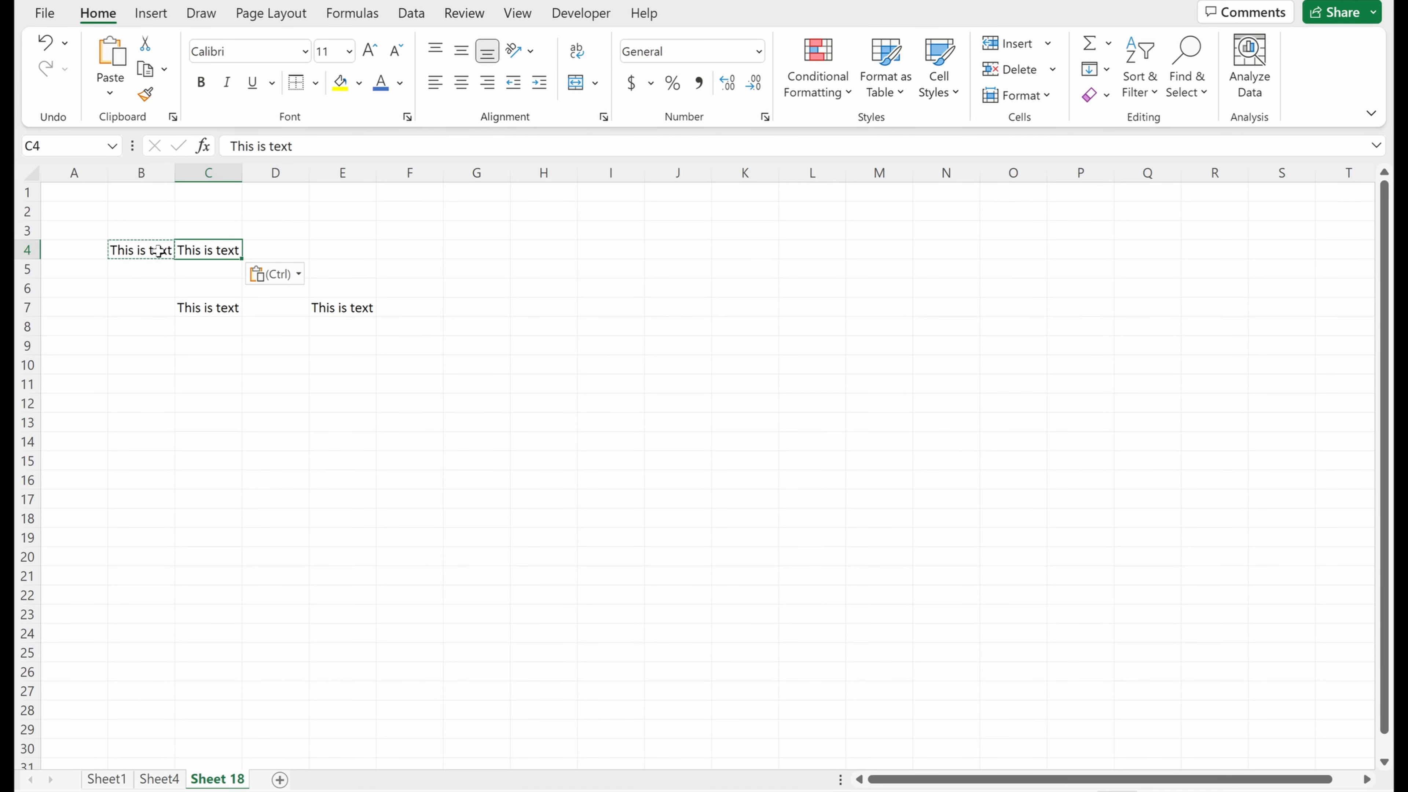
- Cut the text from cell B4 and paste it into cell B10
left_click(159, 251)
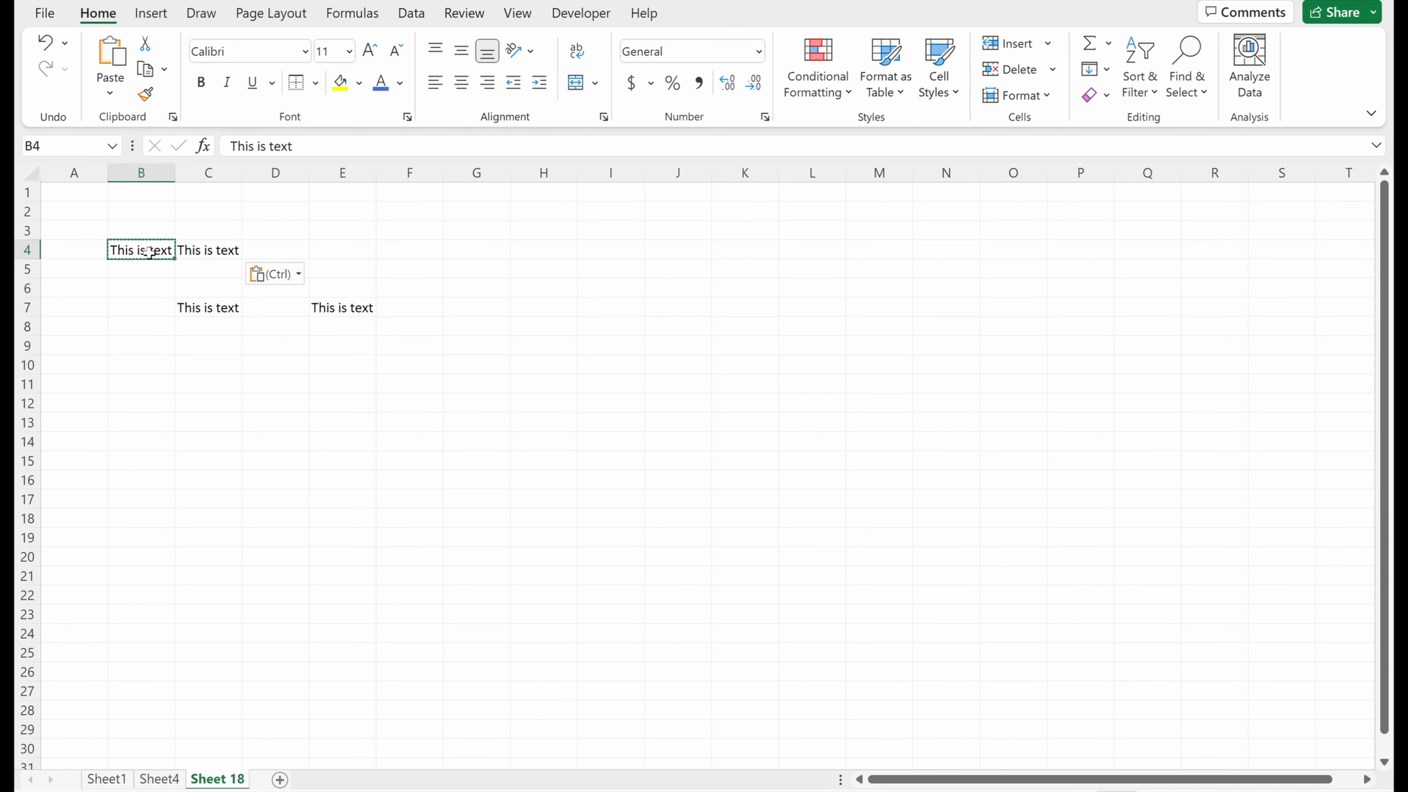
left_click(147, 45)
left_click(119, 364)
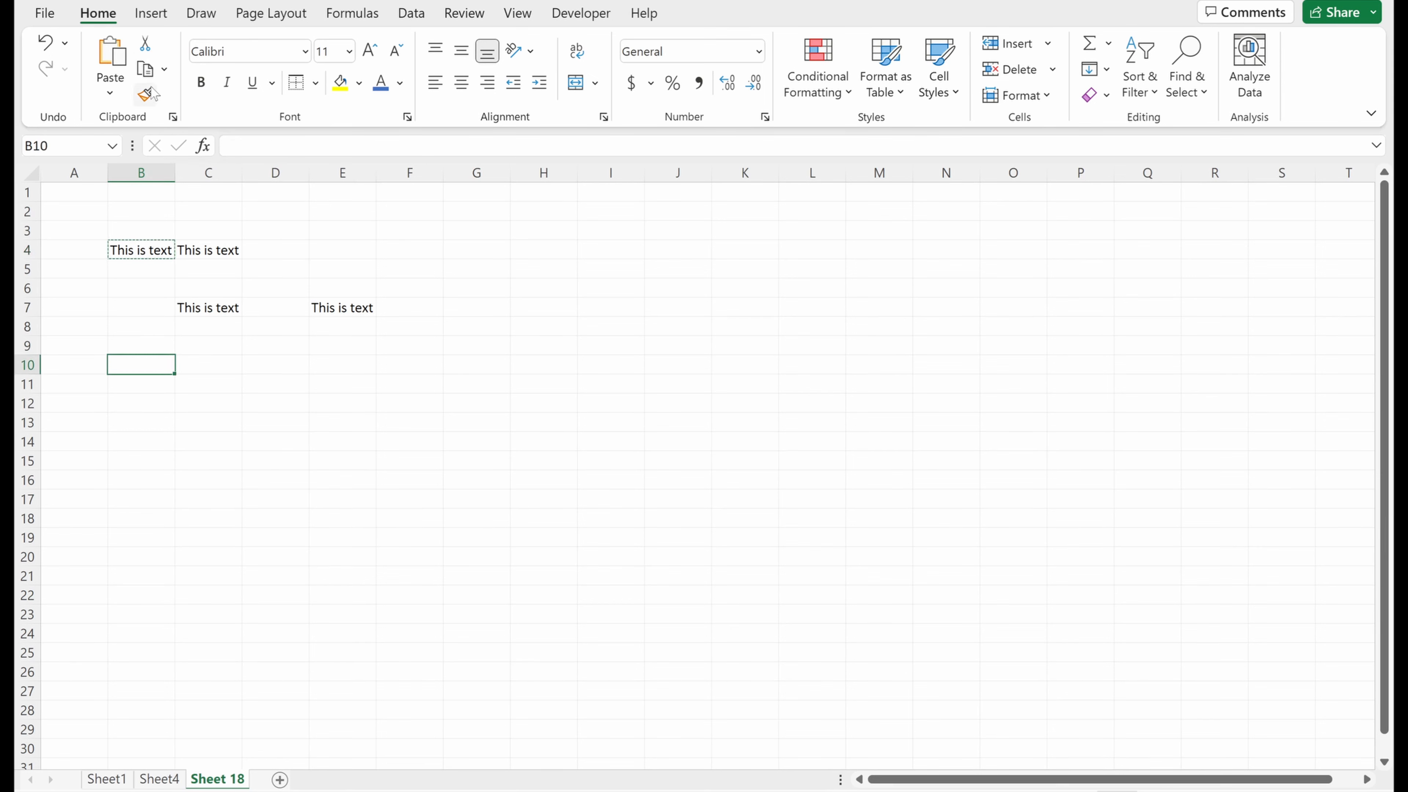
left_click(111, 64)
left_click(149, 251)
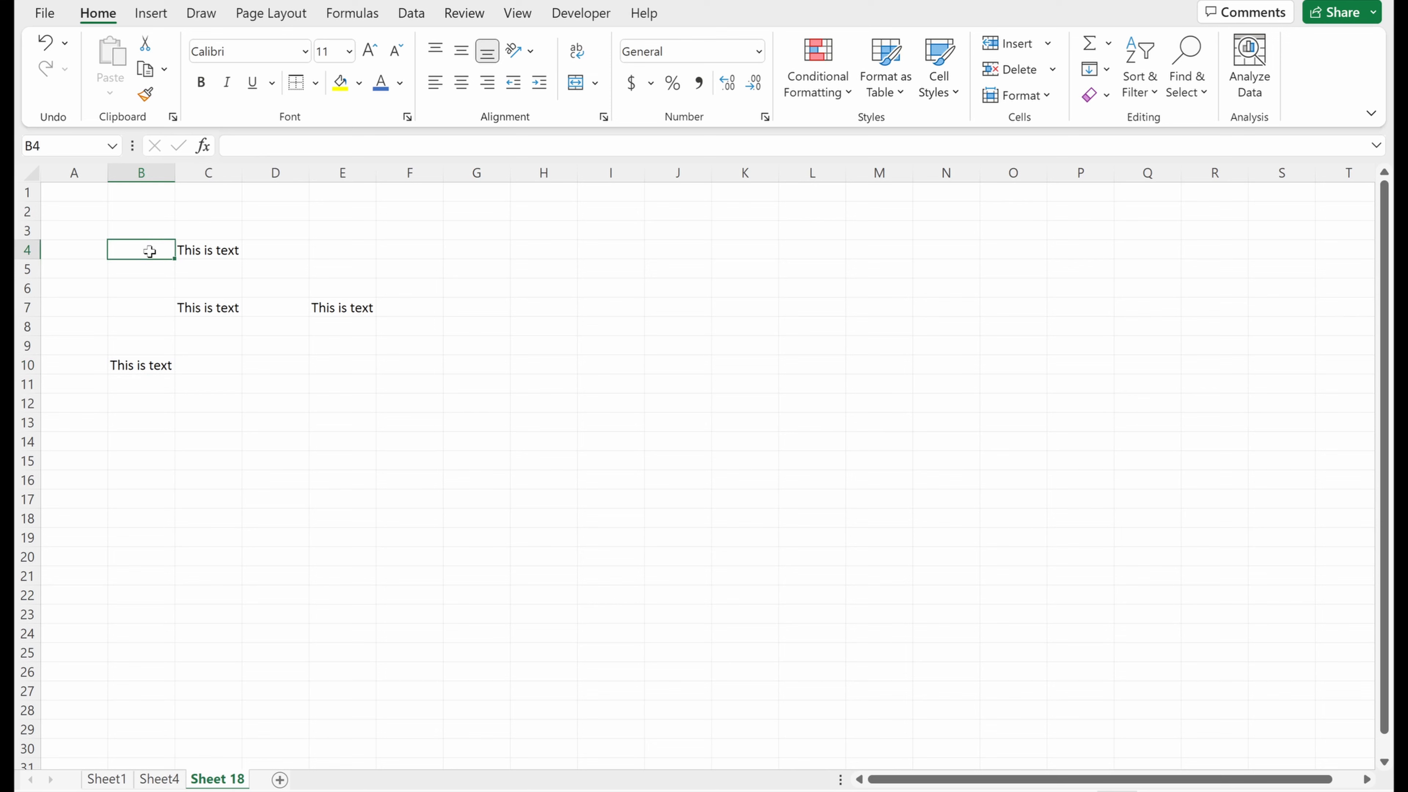
- Cut the text from cell C4 and paste it into cell D4
left_click(192, 249)
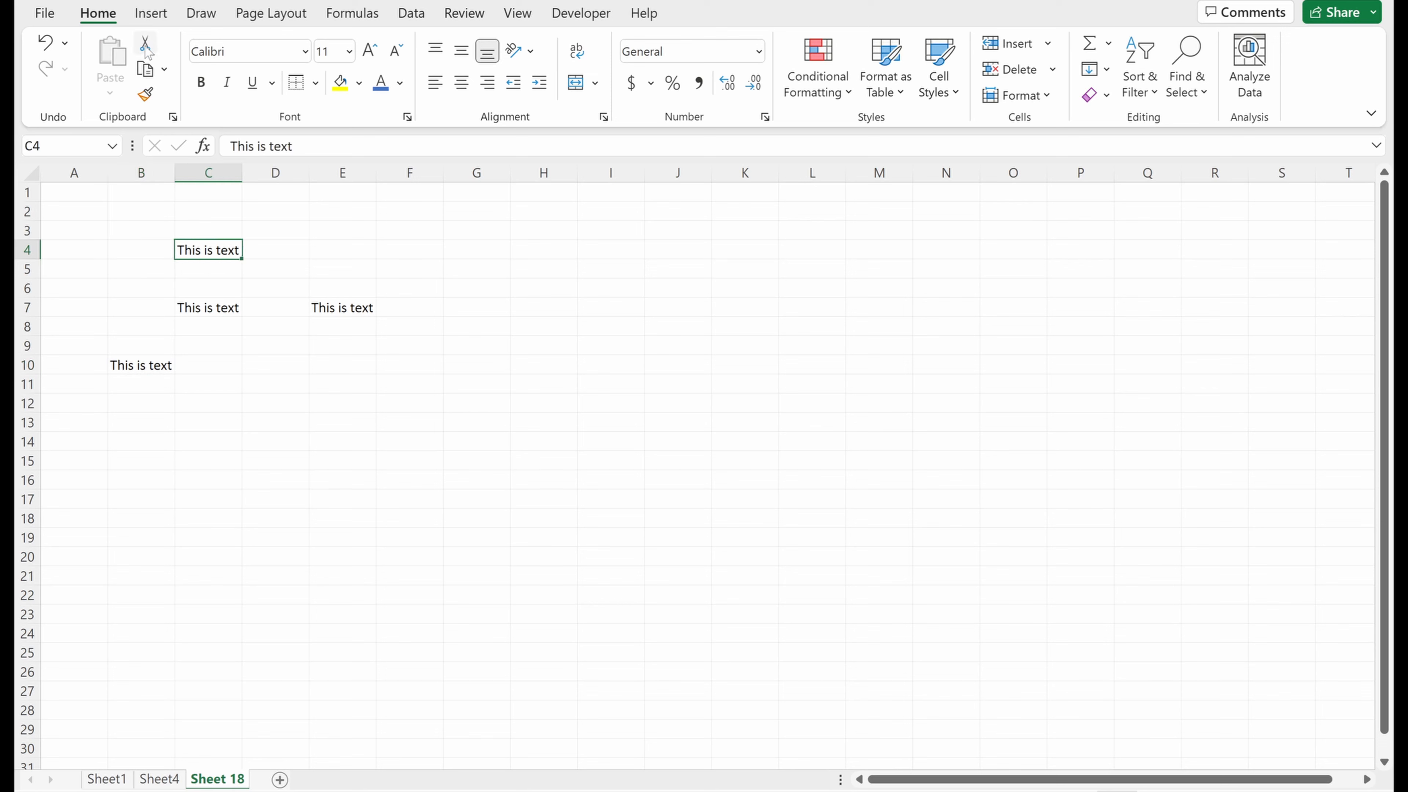
key("ctrl+x")
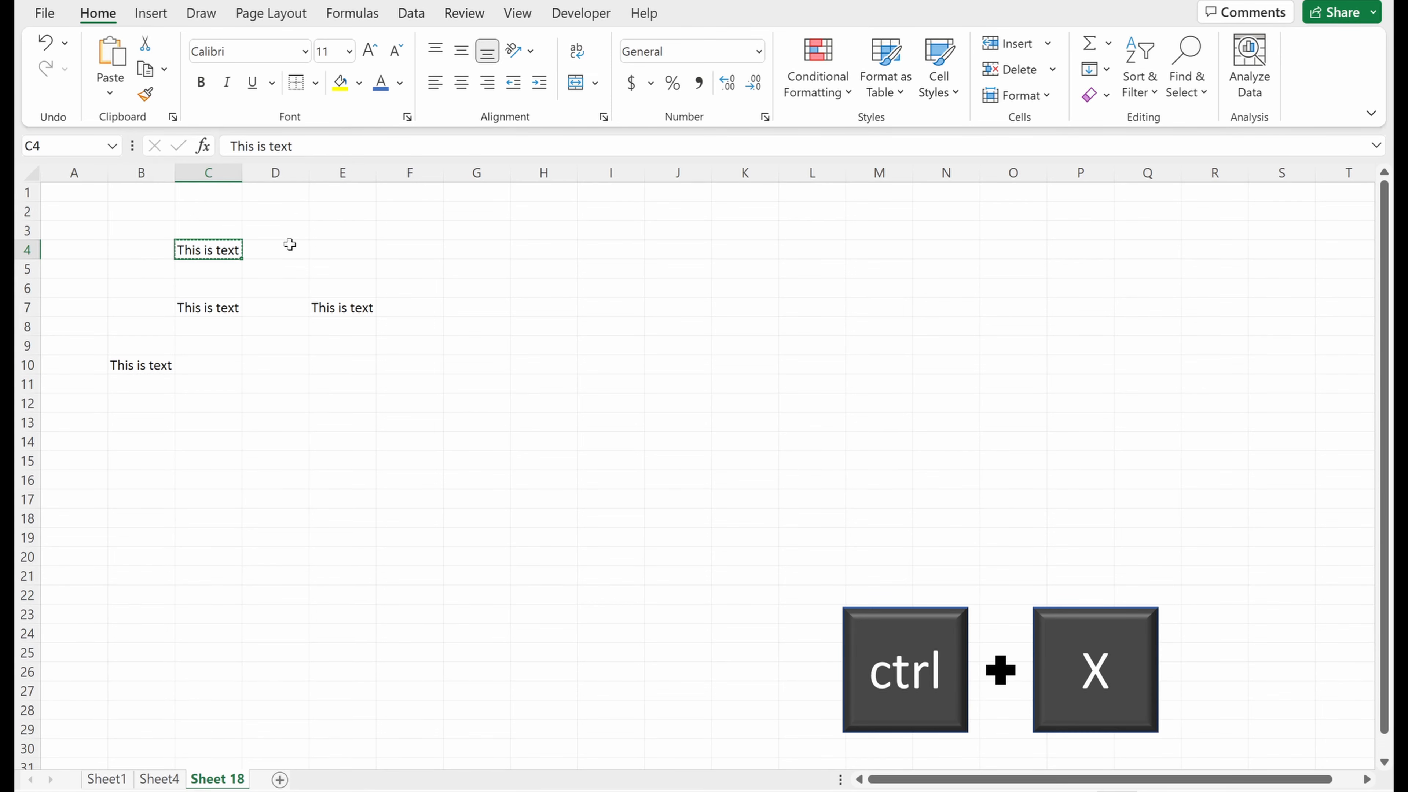
left_click(289, 245)
key("ctrl+v")
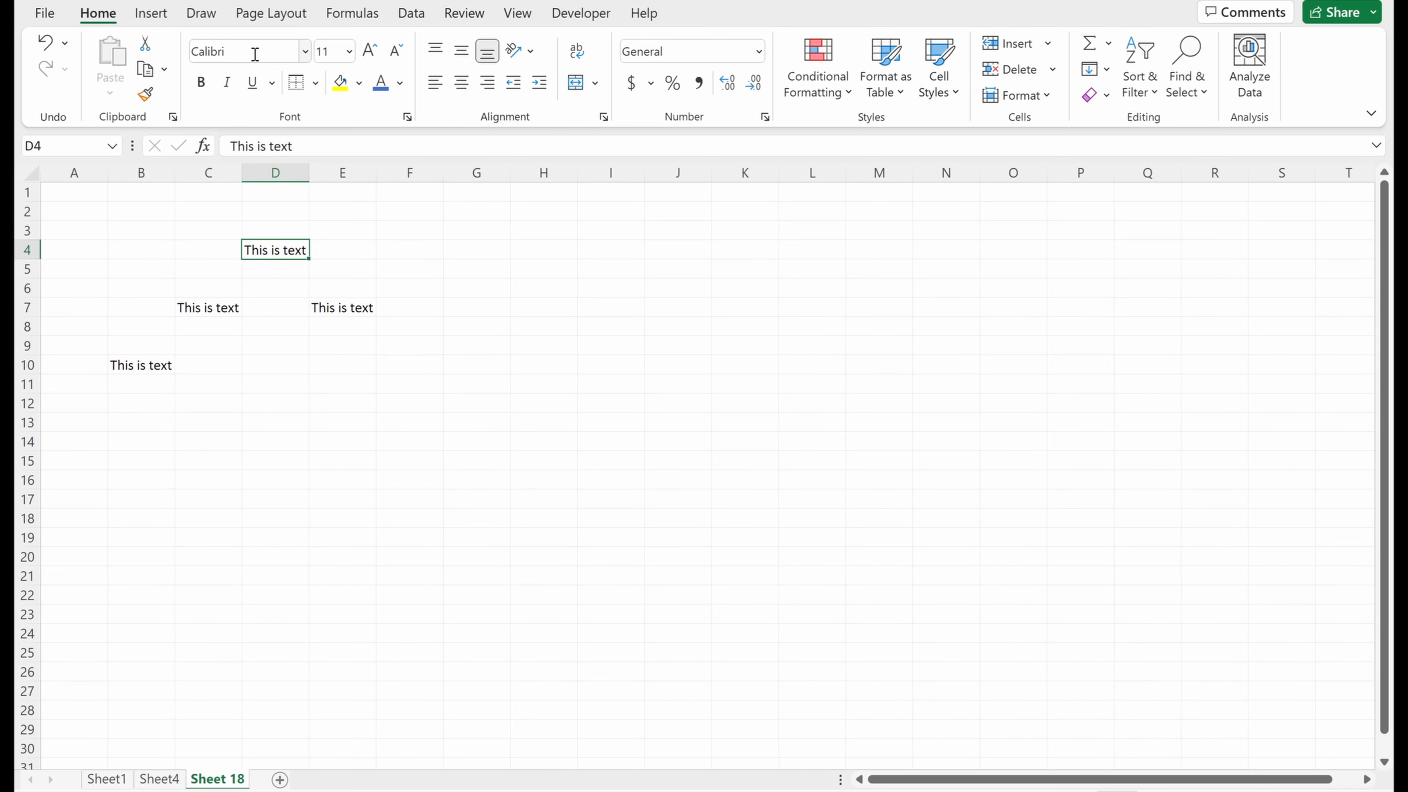
- Set the font size of the text in cell D4 to 12
left_click(308, 56)
left_click(309, 57)
left_click(333, 52)
type("12")
key("Tab")
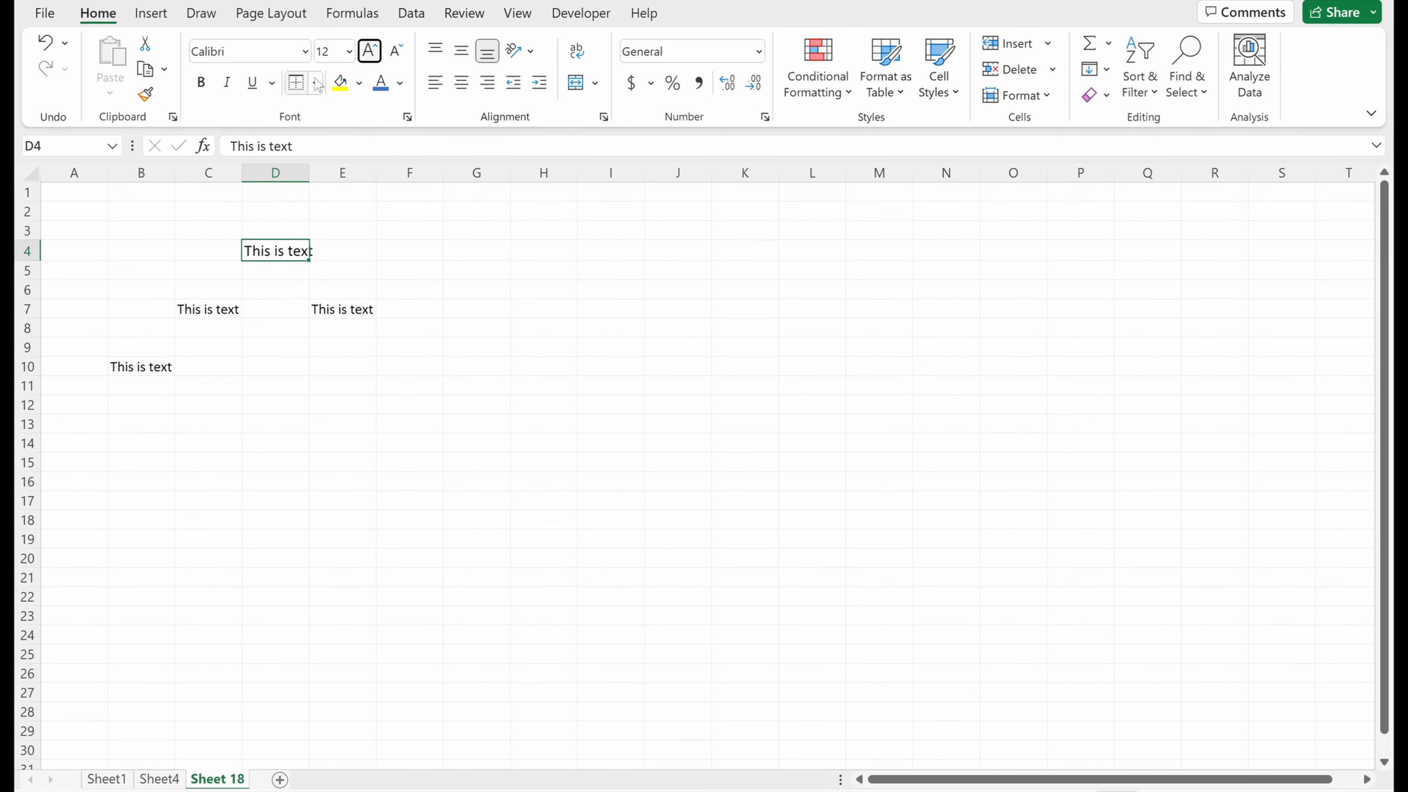
- Make the text in cell D4 bold, italic and underlined, and add an outside border around the cell
left_click(205, 88)
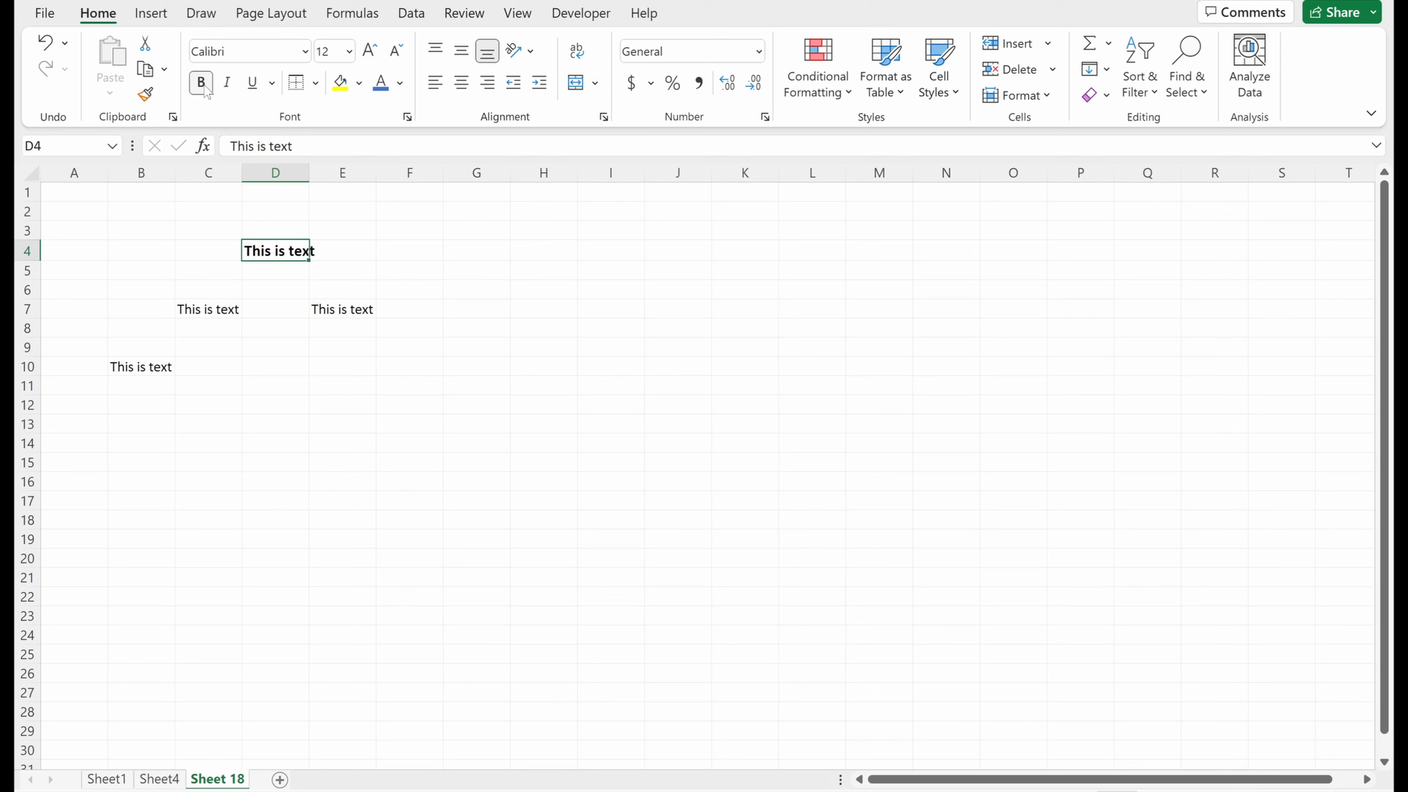
left_click(229, 85)
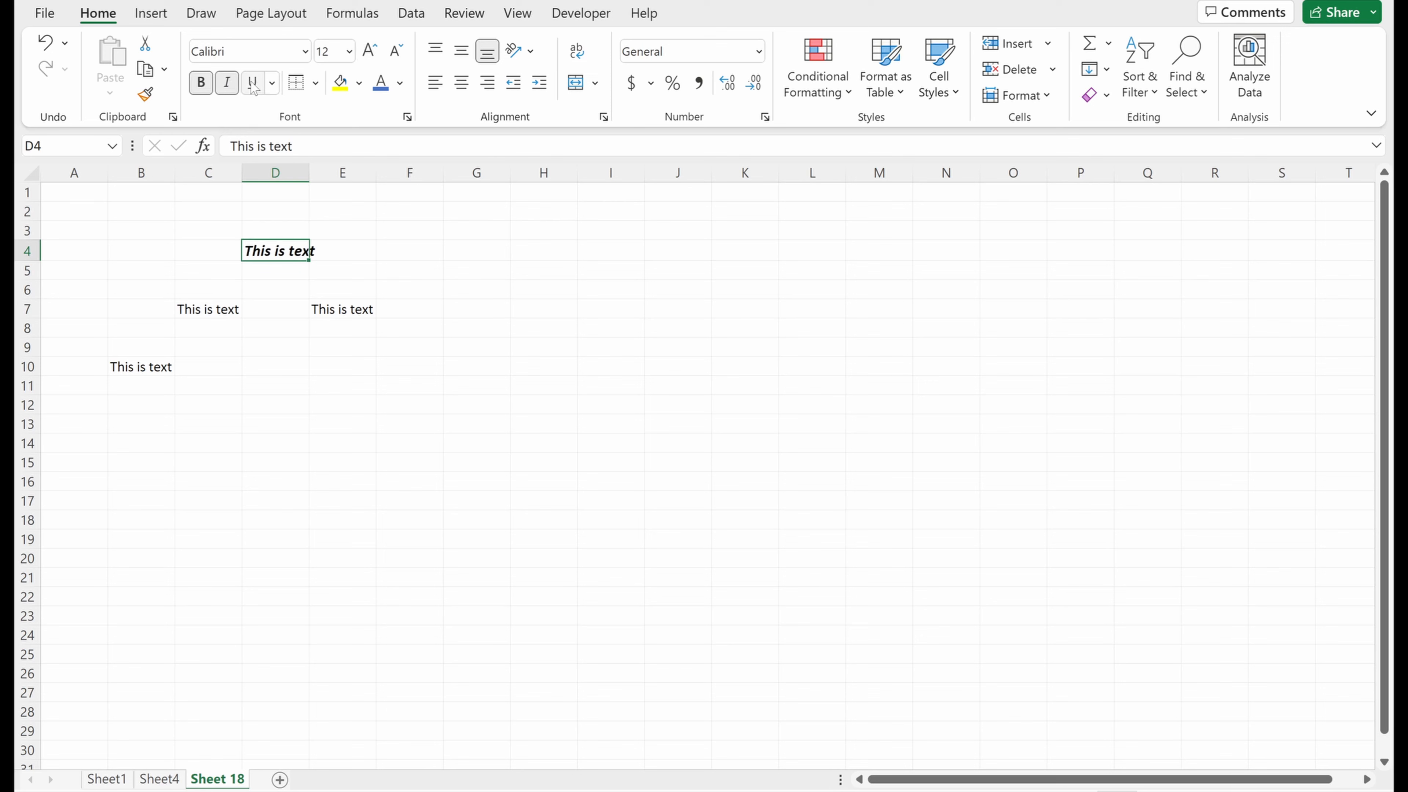
left_click(254, 88)
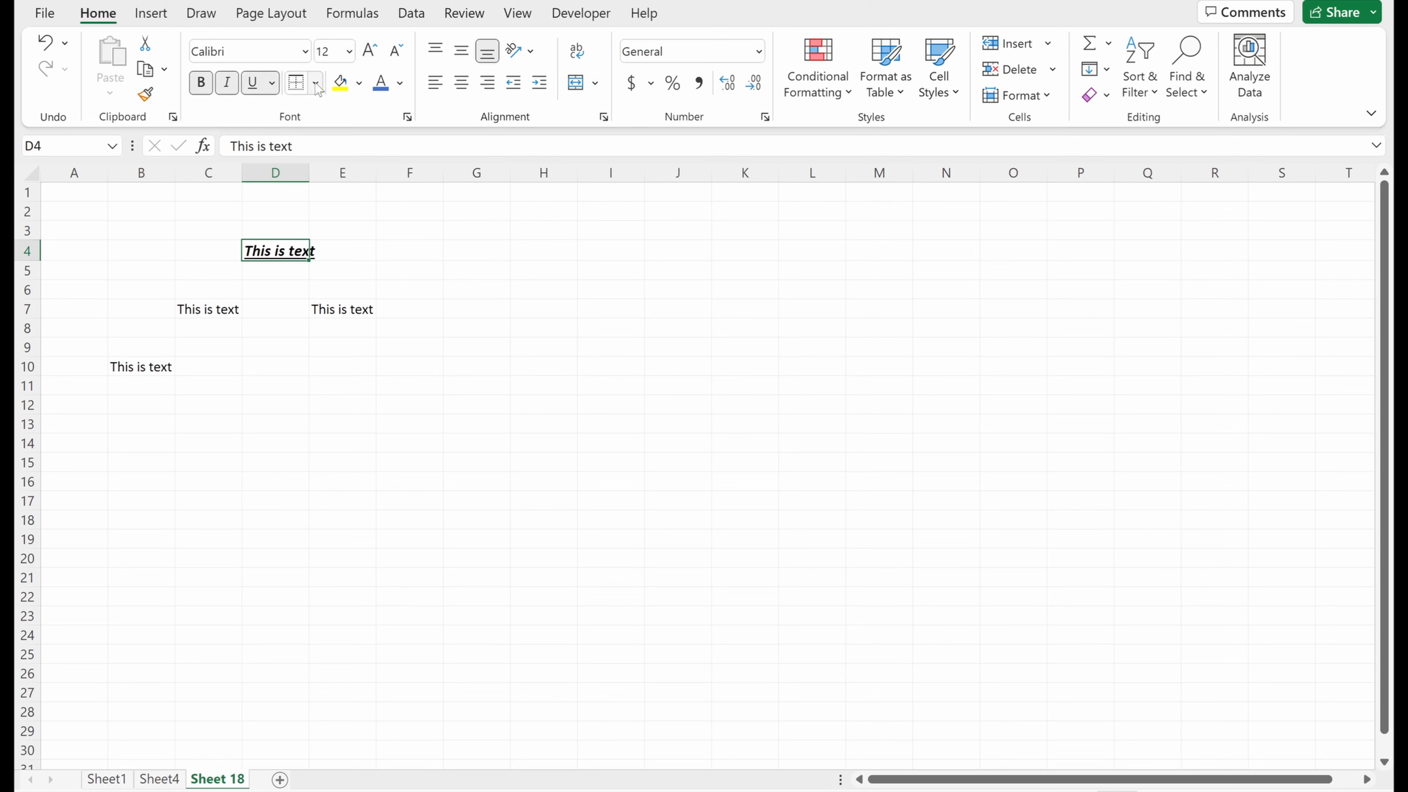
left_click(316, 83)
left_click(351, 350)
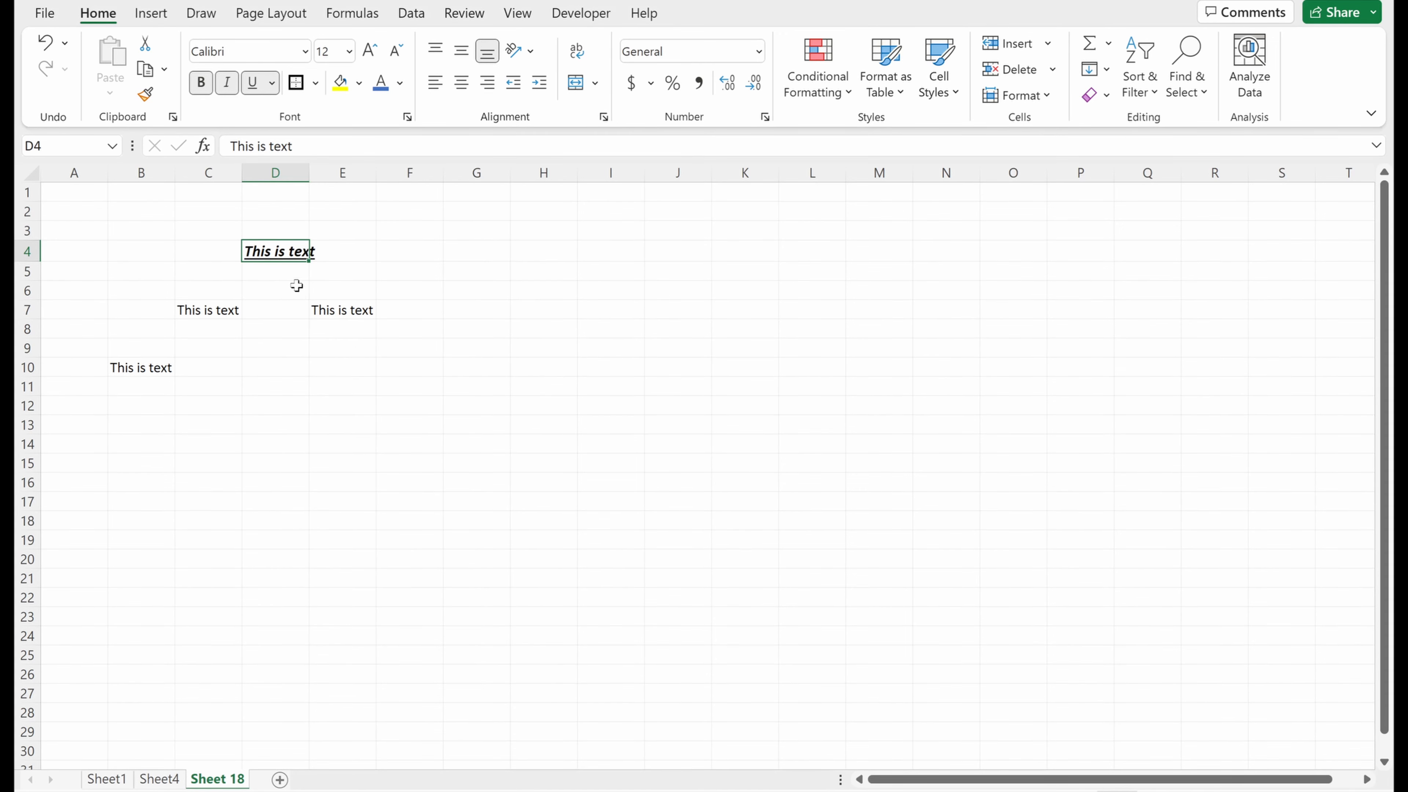
- Fill cell D4 with the standard orange colour and set its font colour to light green
left_click(360, 83)
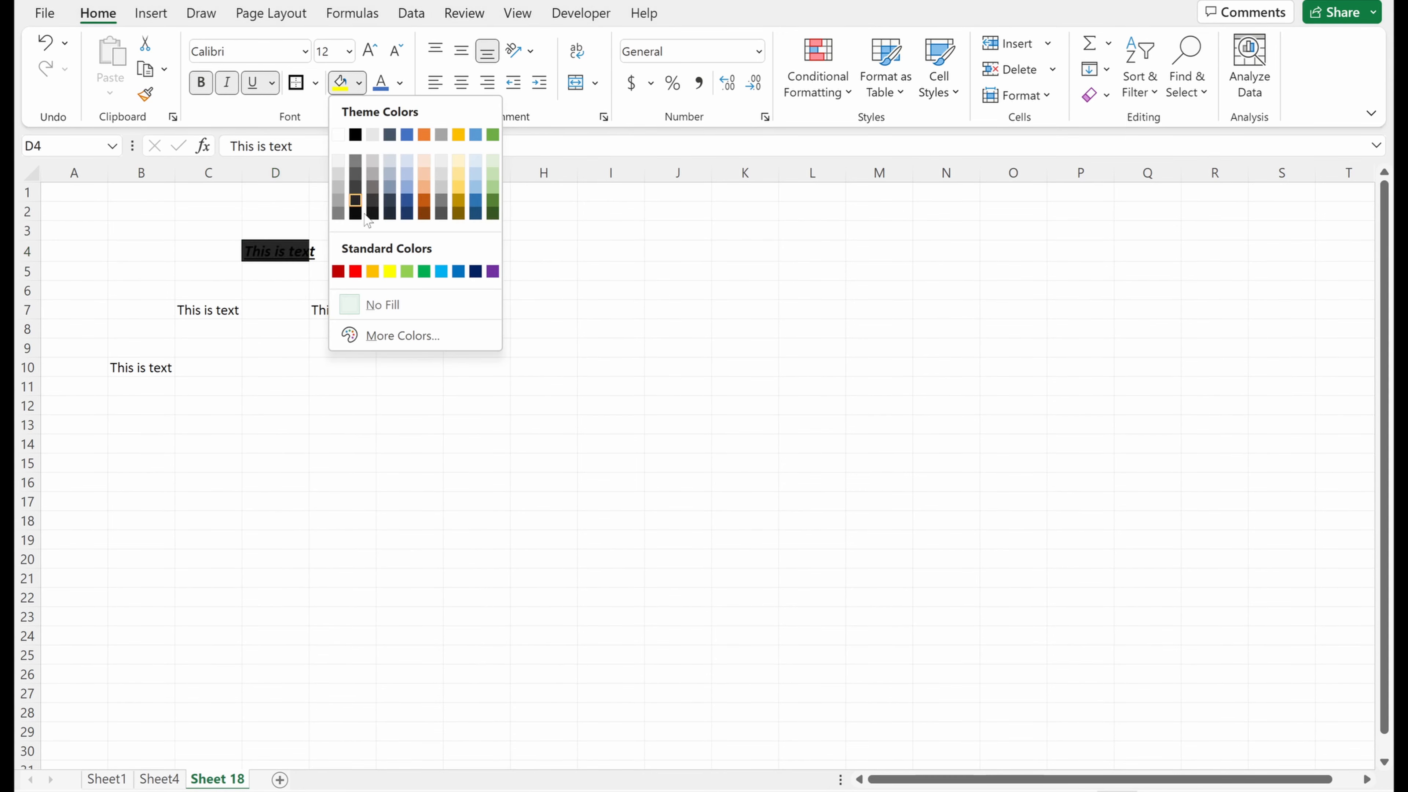
left_click(372, 271)
left_click(400, 83)
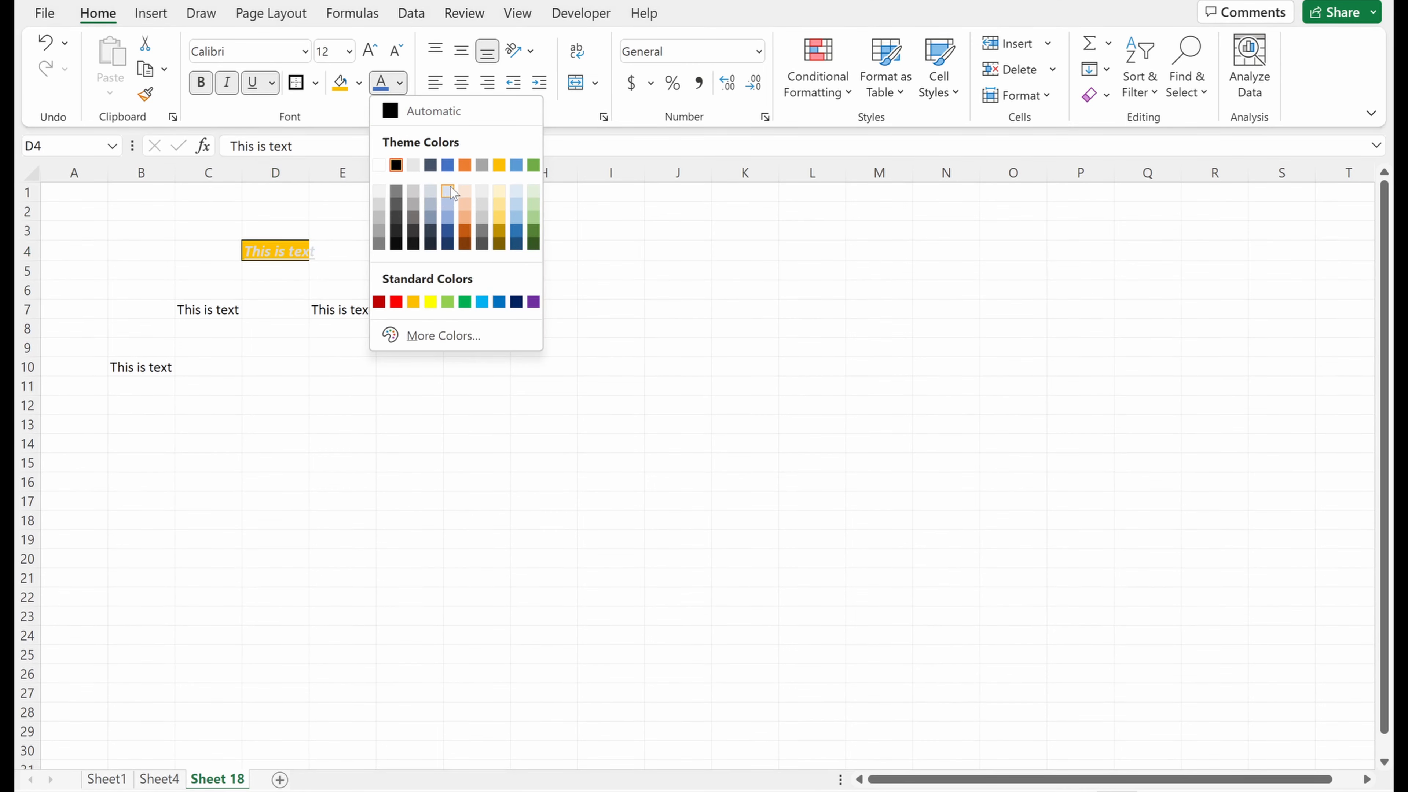
left_click(535, 213)
left_click(404, 228)
left_click(292, 251)
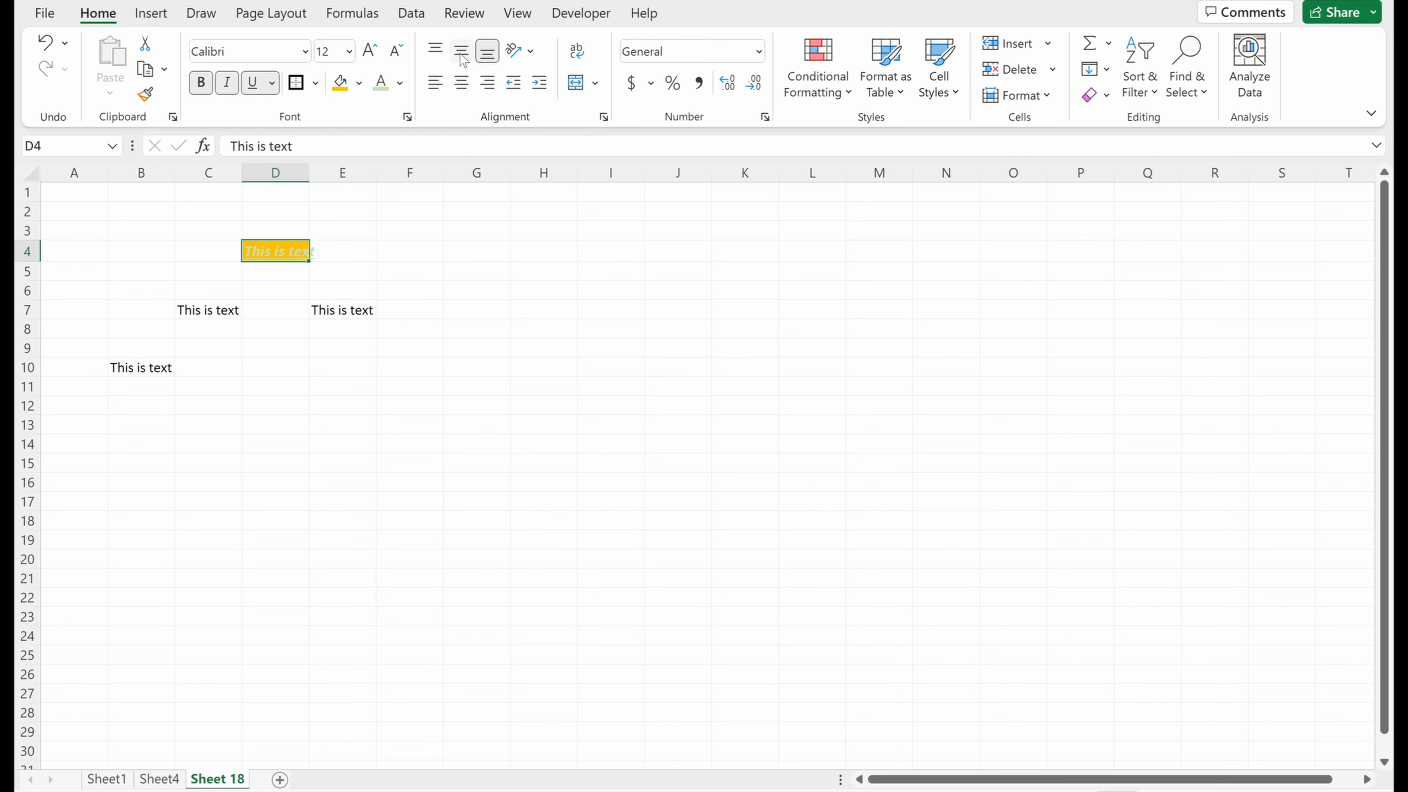
- Right-align the text in cell D4 and increase its indent
left_click(467, 84)
left_click(488, 85)
left_click(535, 91)
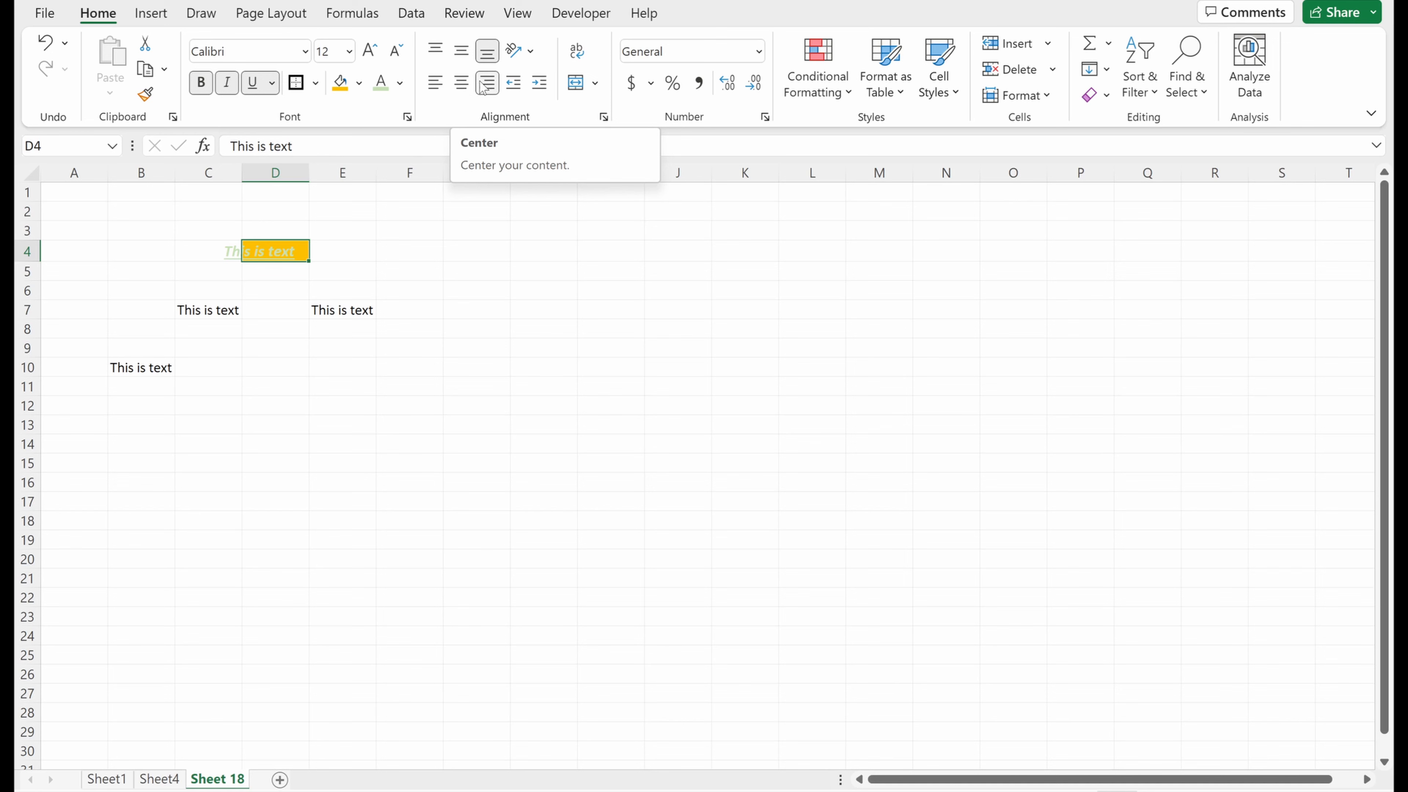
- Apply strikethrough and a double underline to the text in cell D4 through the Format Cells font settings
left_click(409, 118)
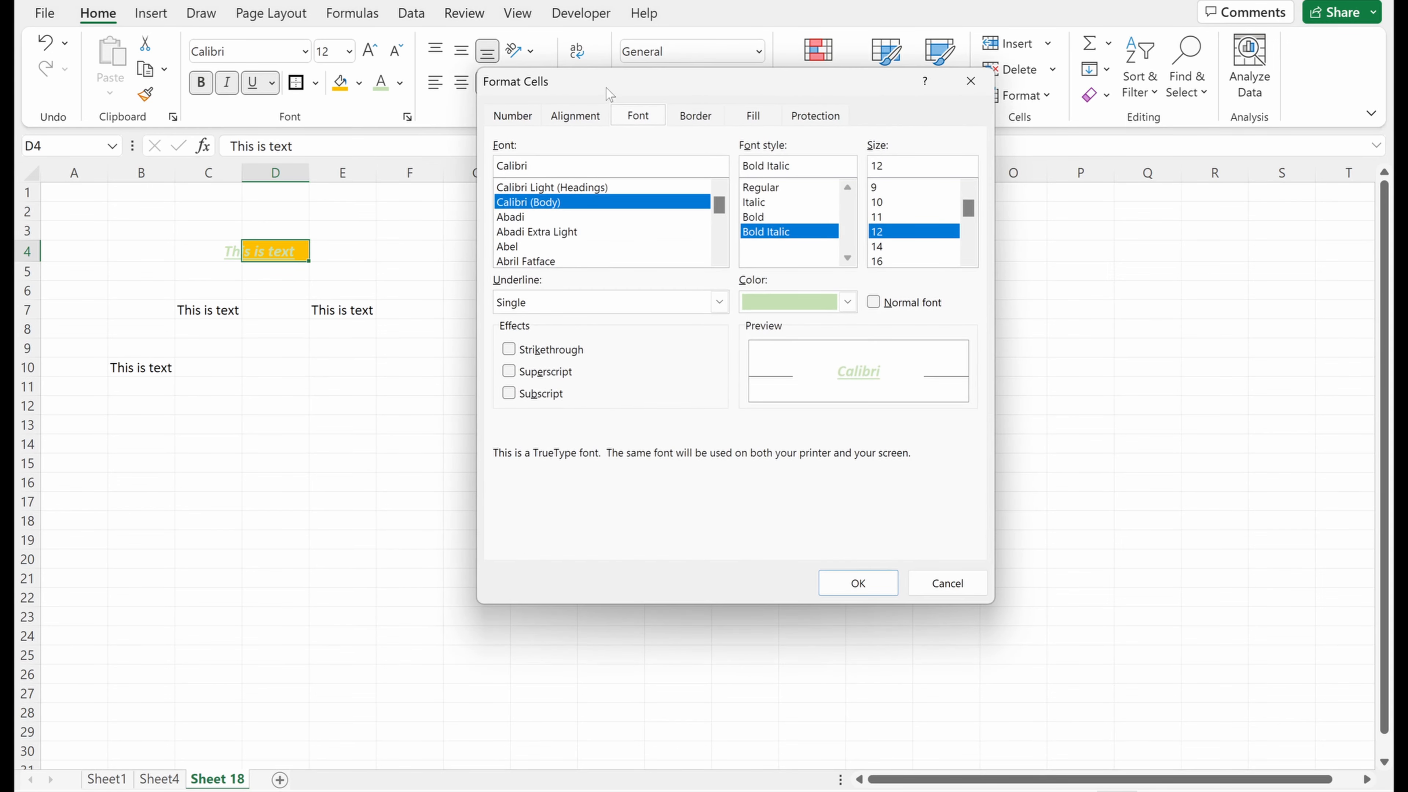
left_click_drag(606, 88, 584, 92)
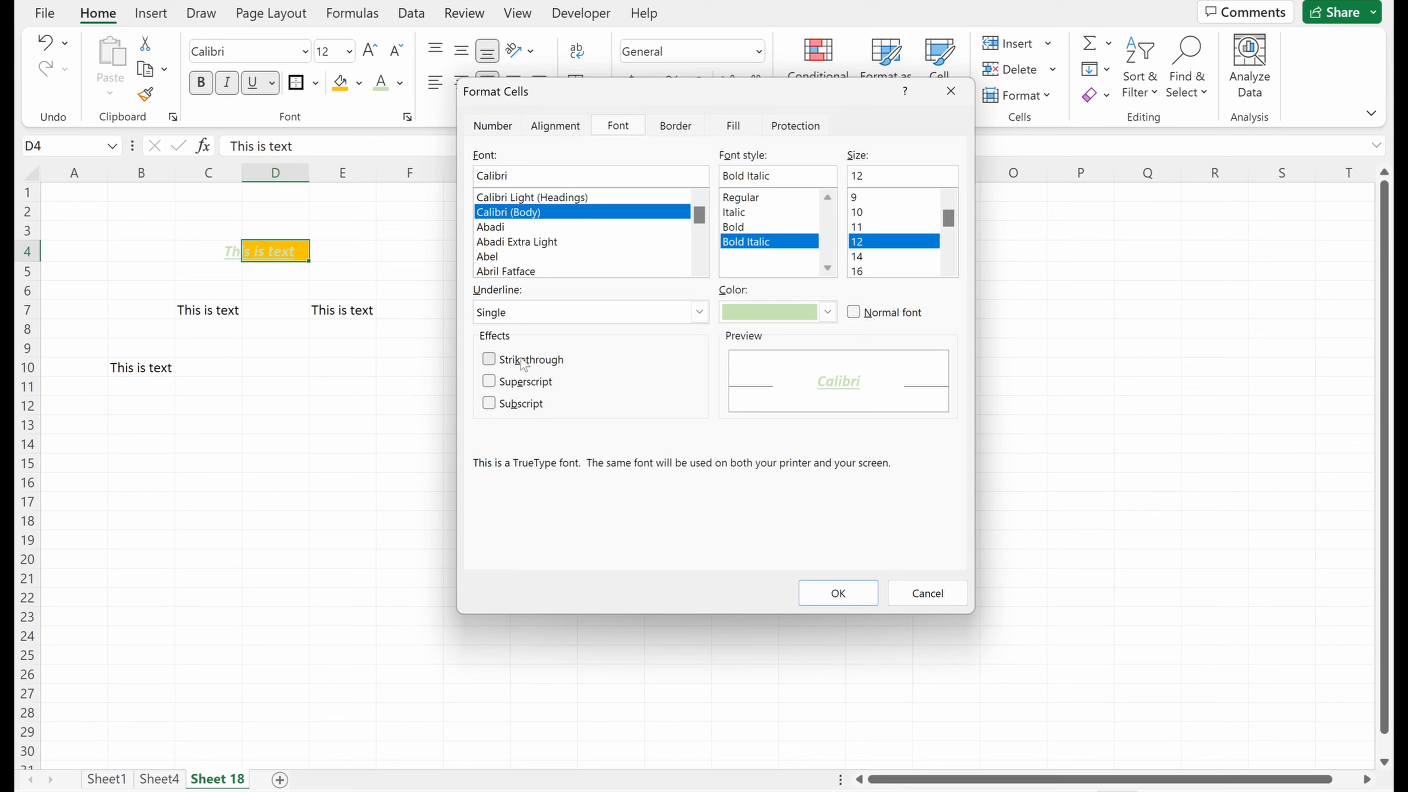
left_click(489, 360)
left_click(702, 315)
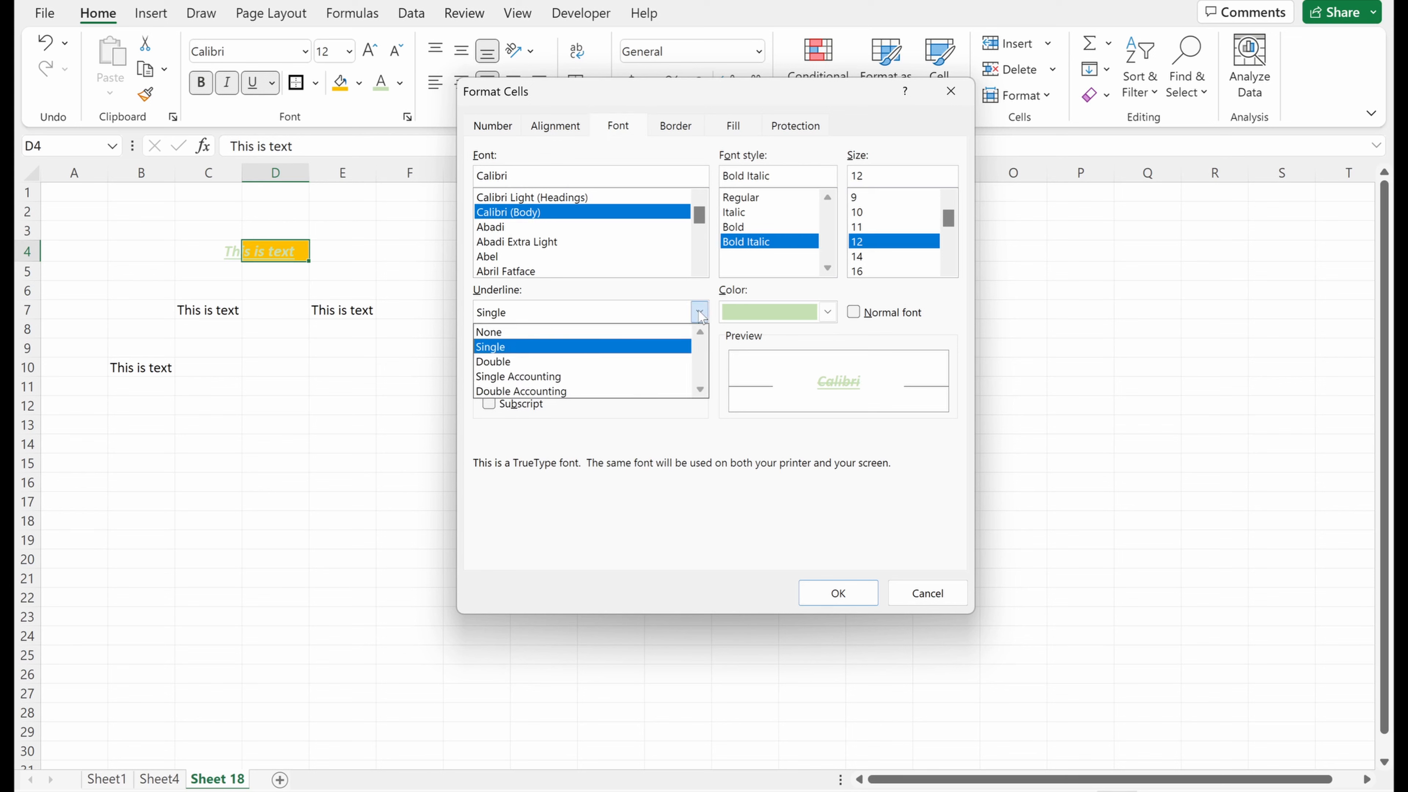
left_click(645, 362)
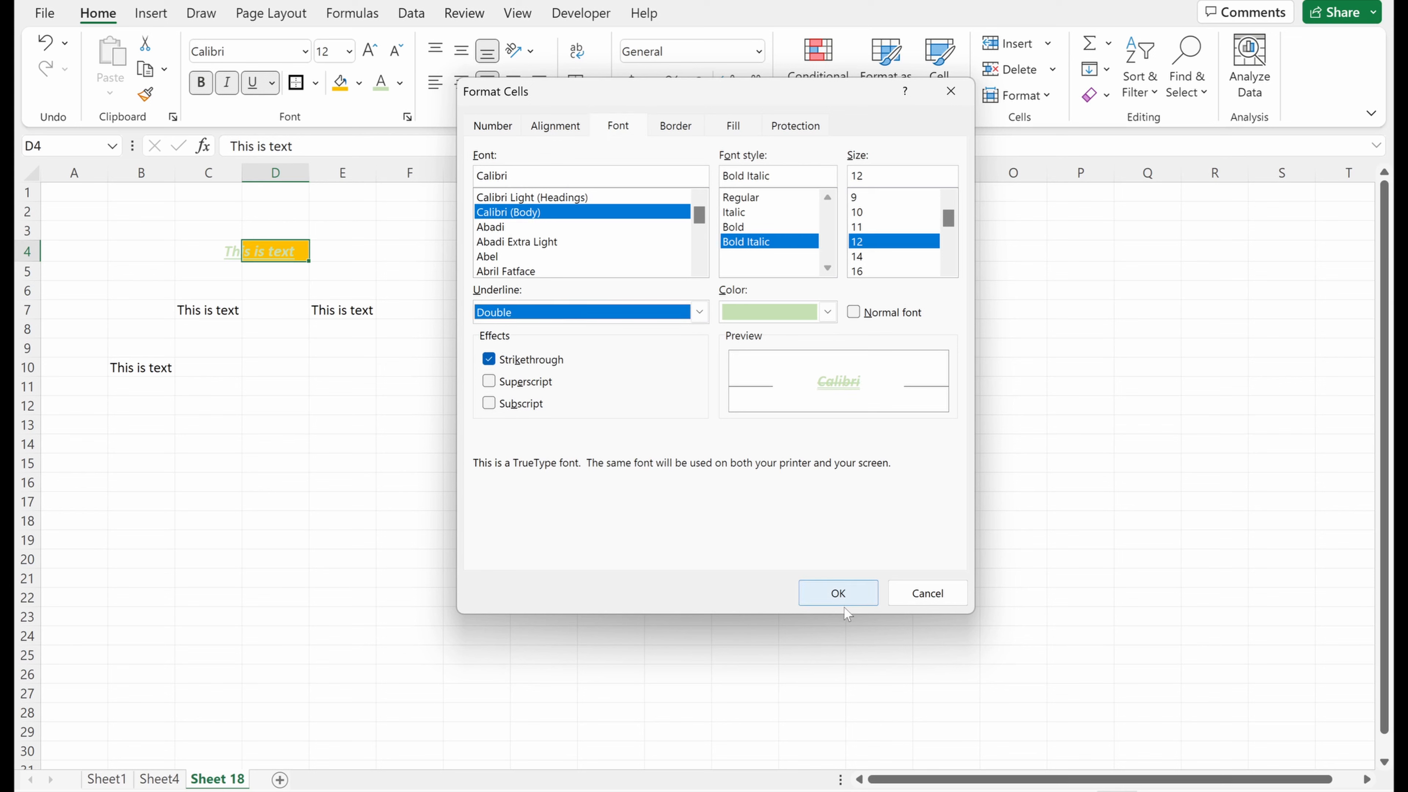
left_click(839, 595)
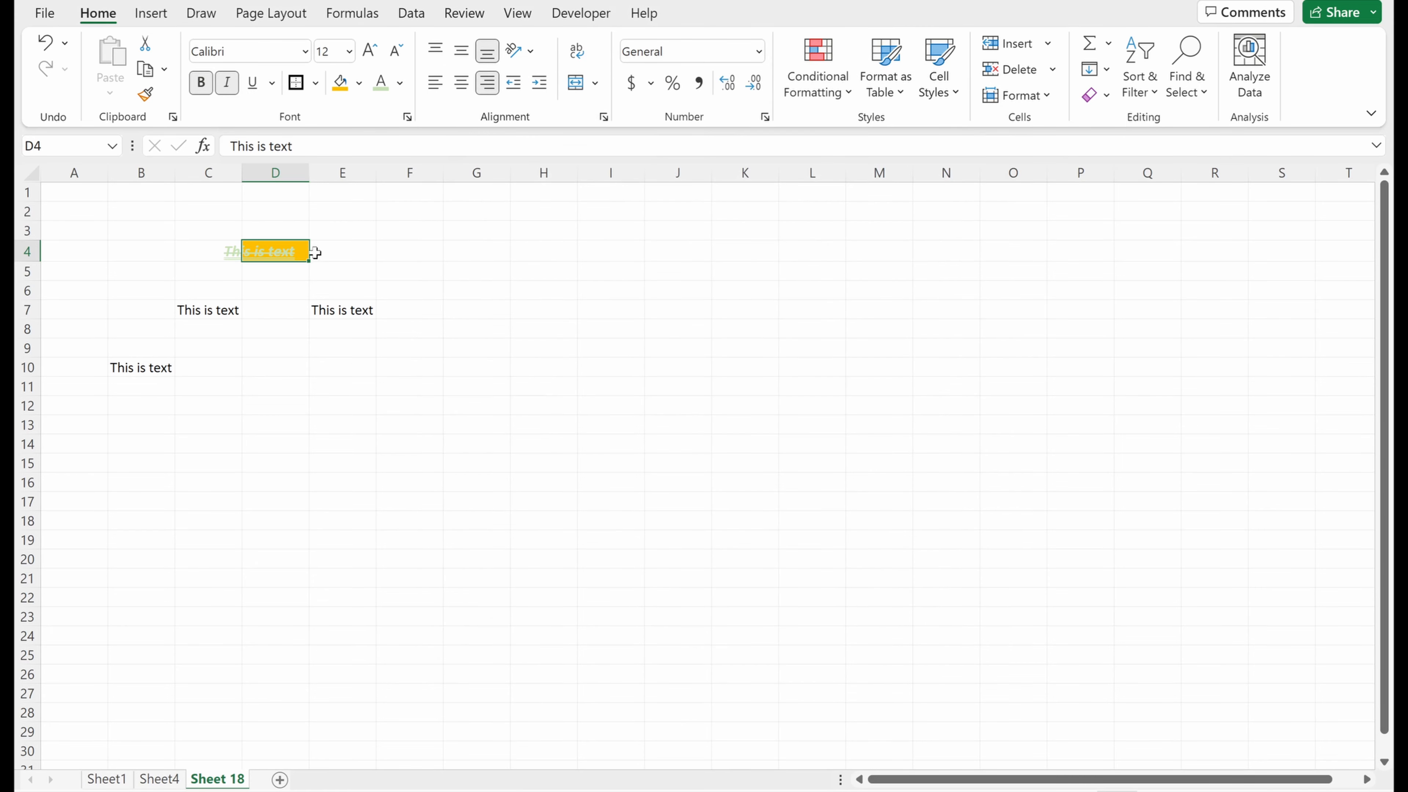
- View the Format Cells font settings for cell D4 twice, closing them each time without making changes
scroll(298, 250, "up", 3)
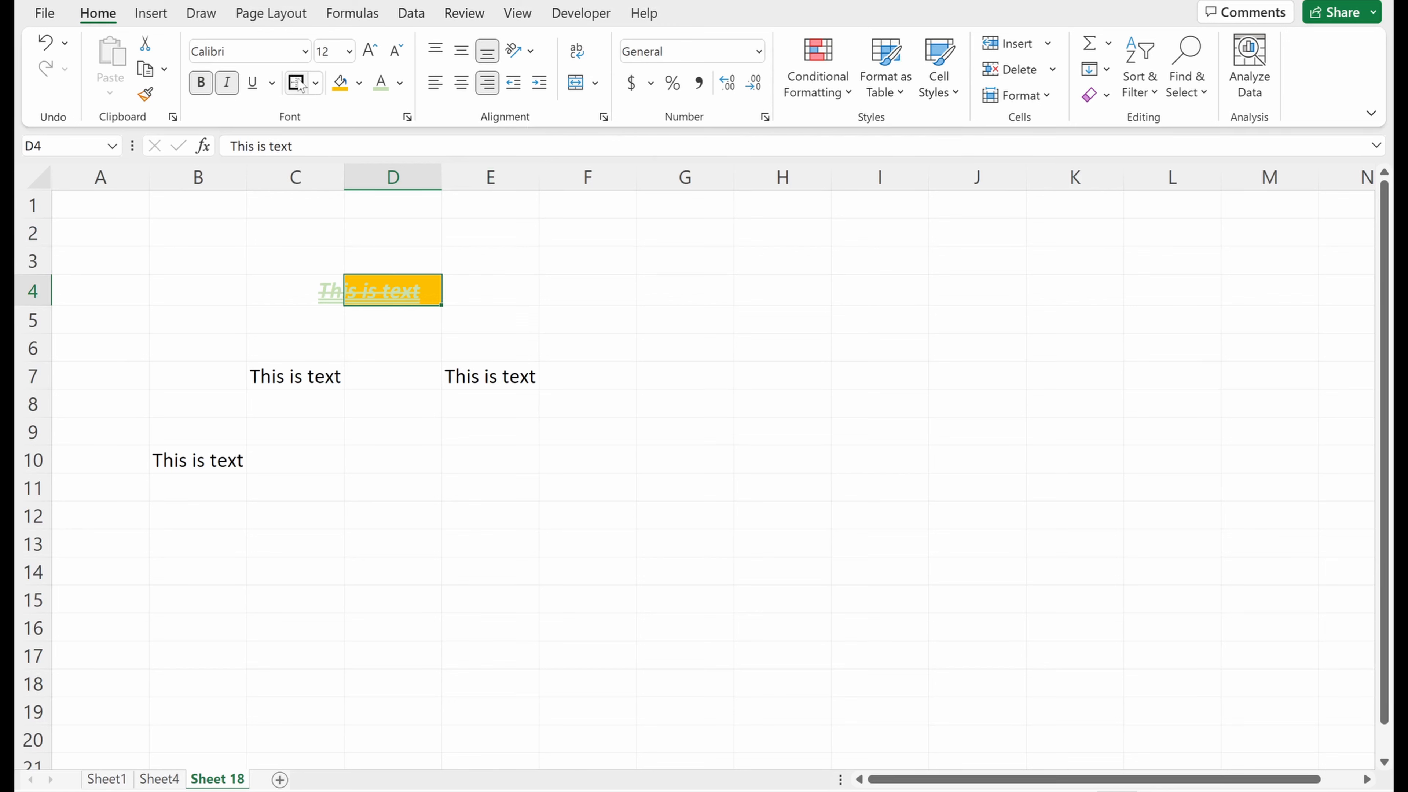
left_click(407, 117)
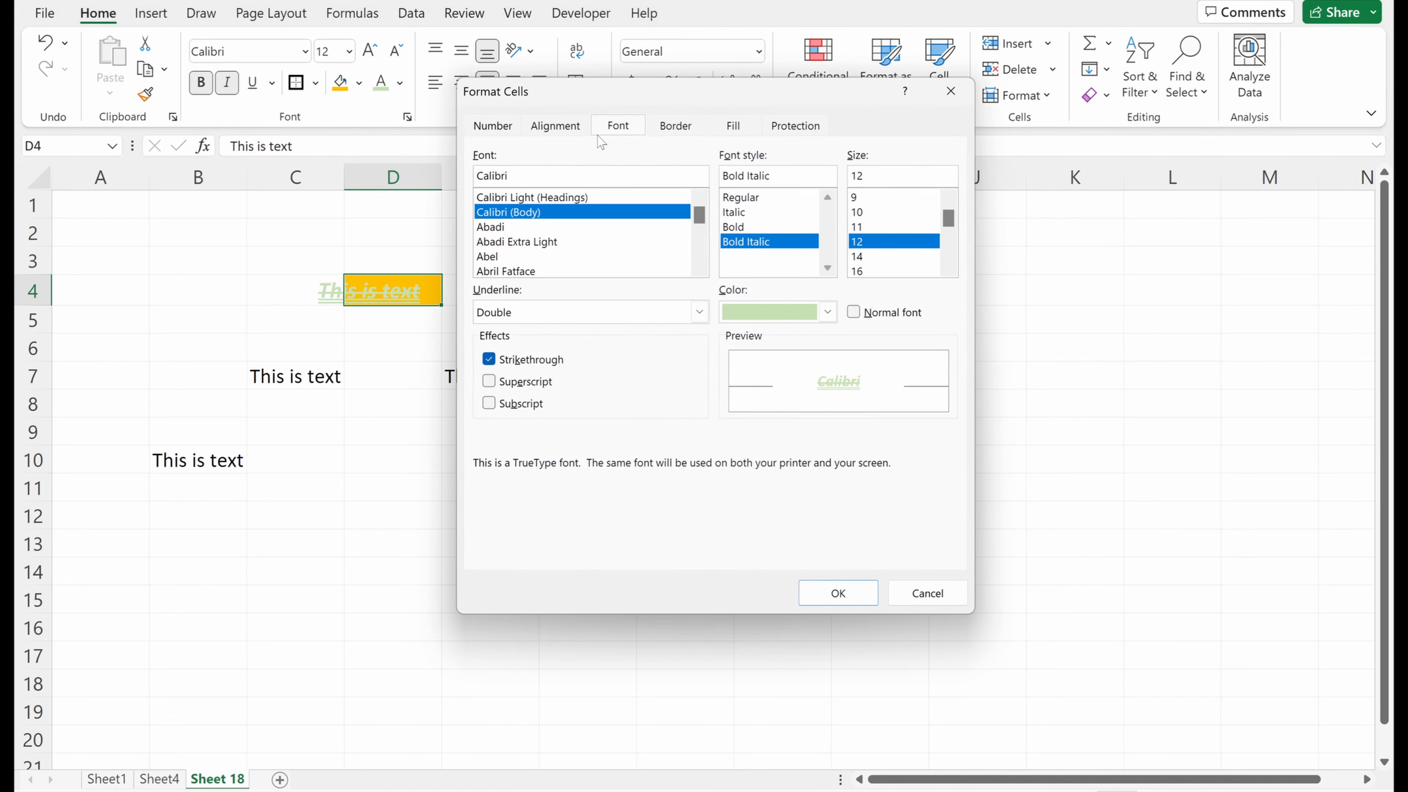
left_click(952, 94)
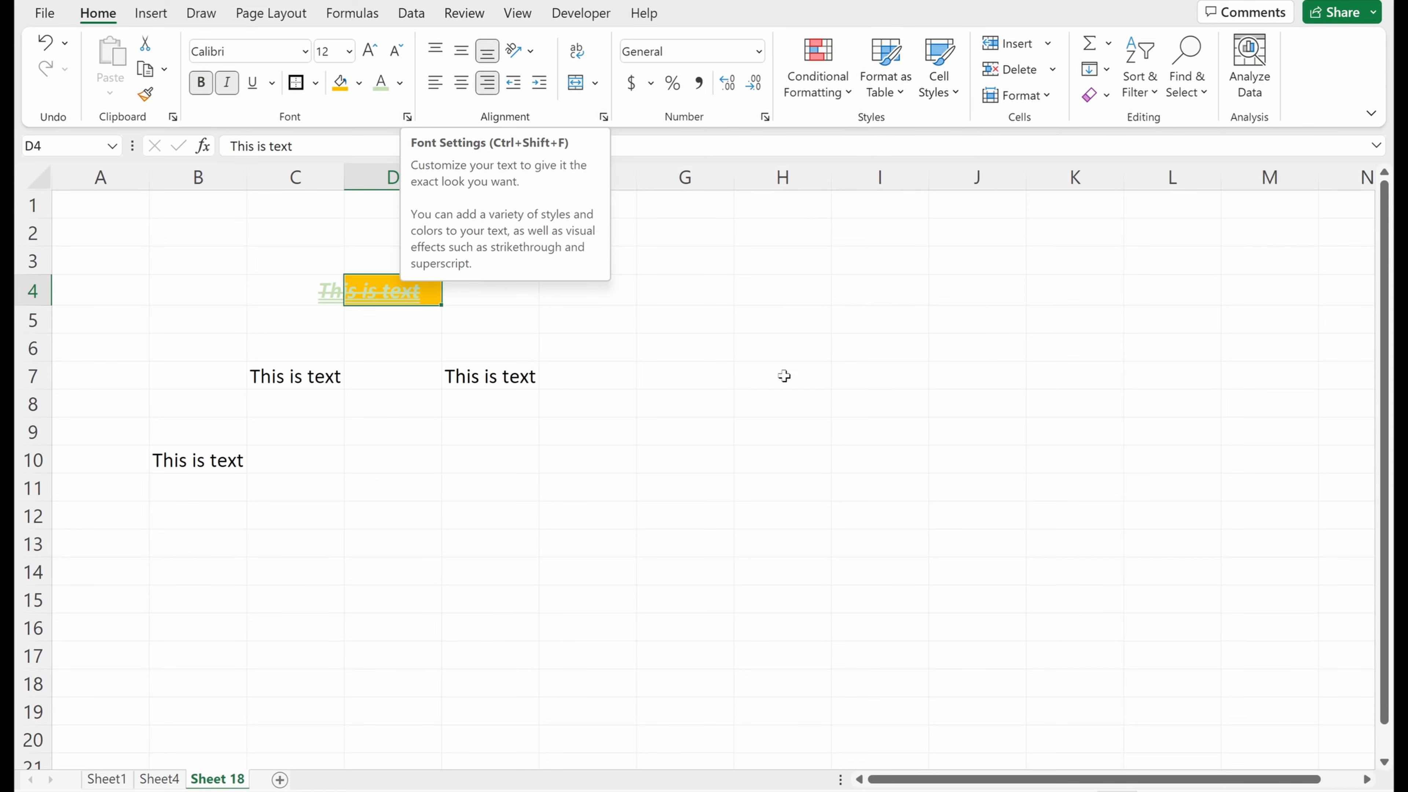
key("ctrl+1")
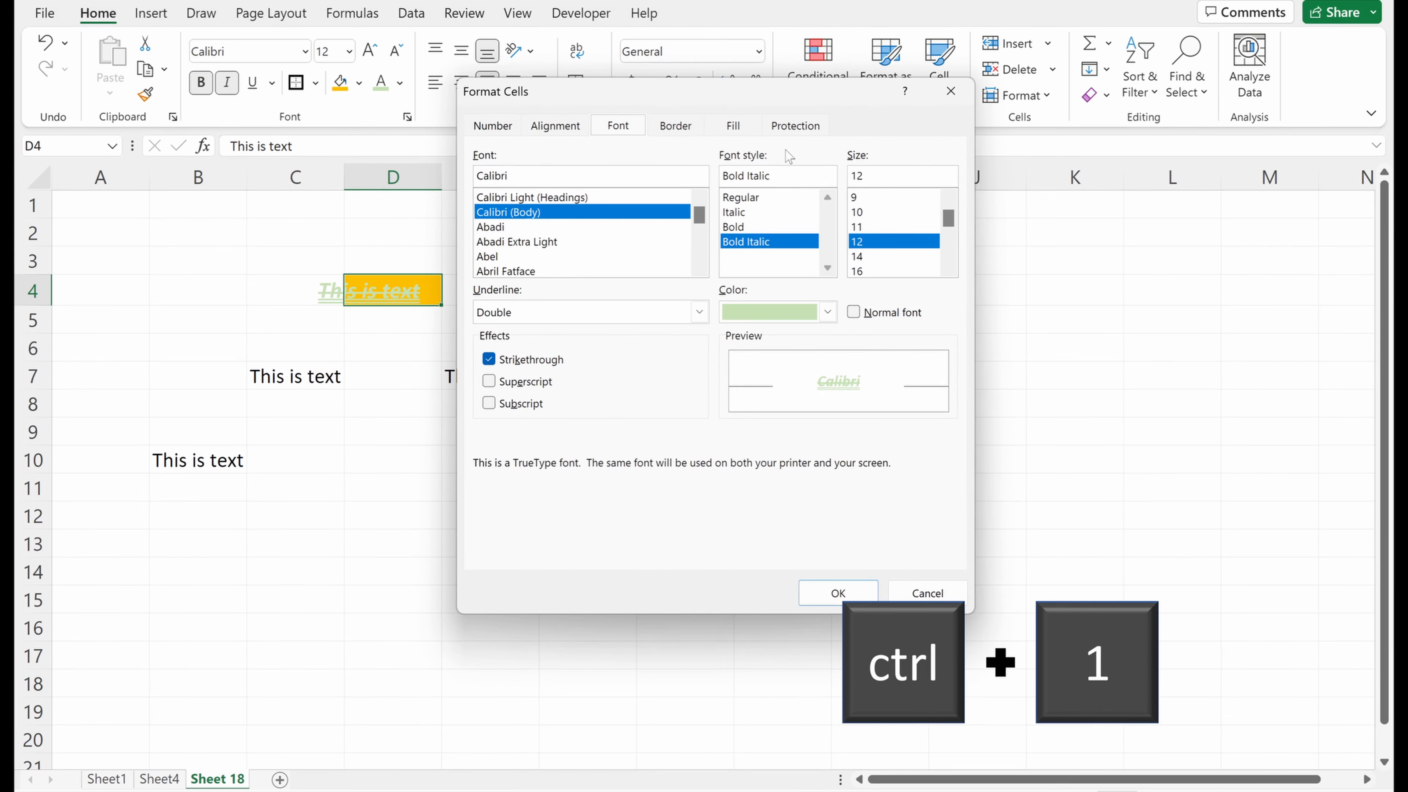
left_click(962, 95)
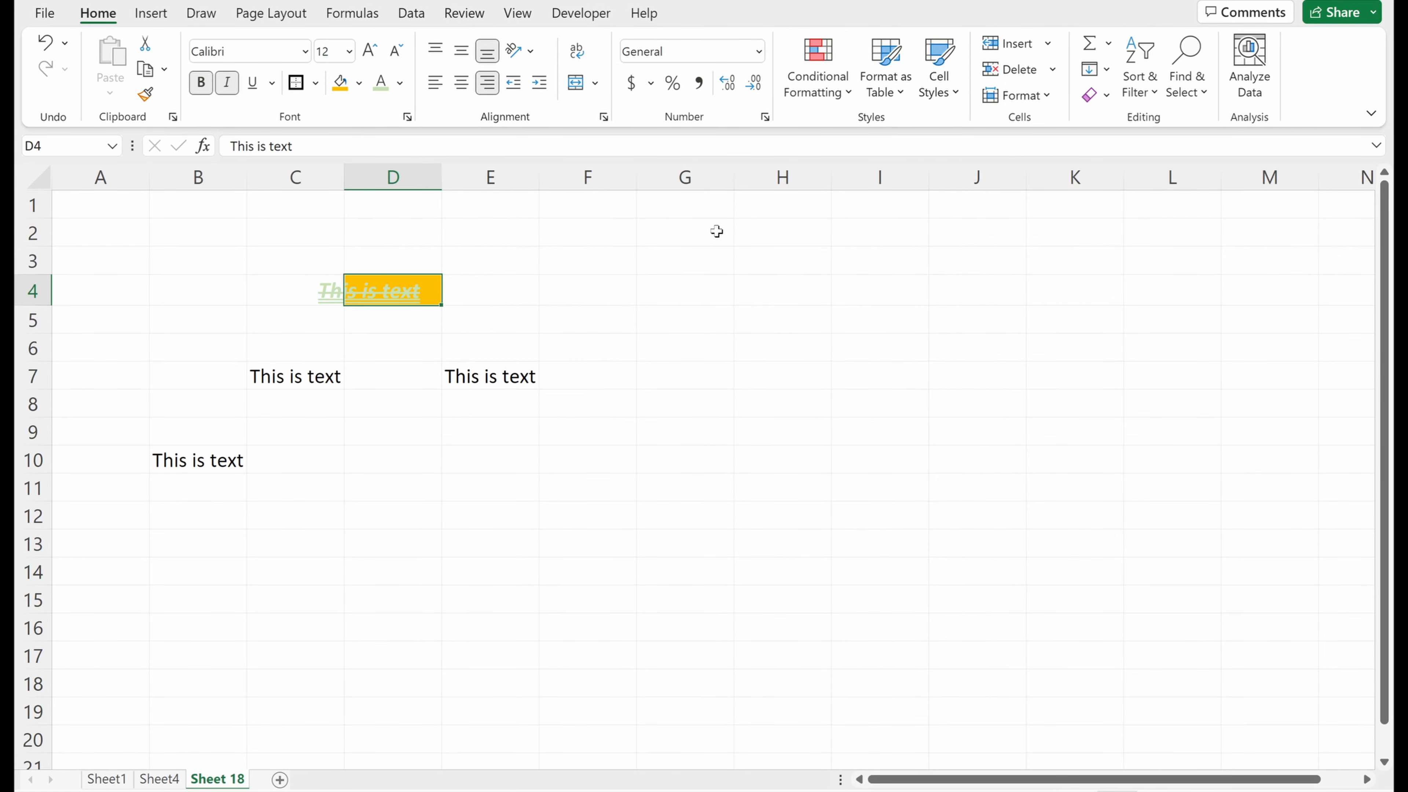
- Delete the contents of cell D4 and enter "Another Text String" in the same cell
key("Delete")
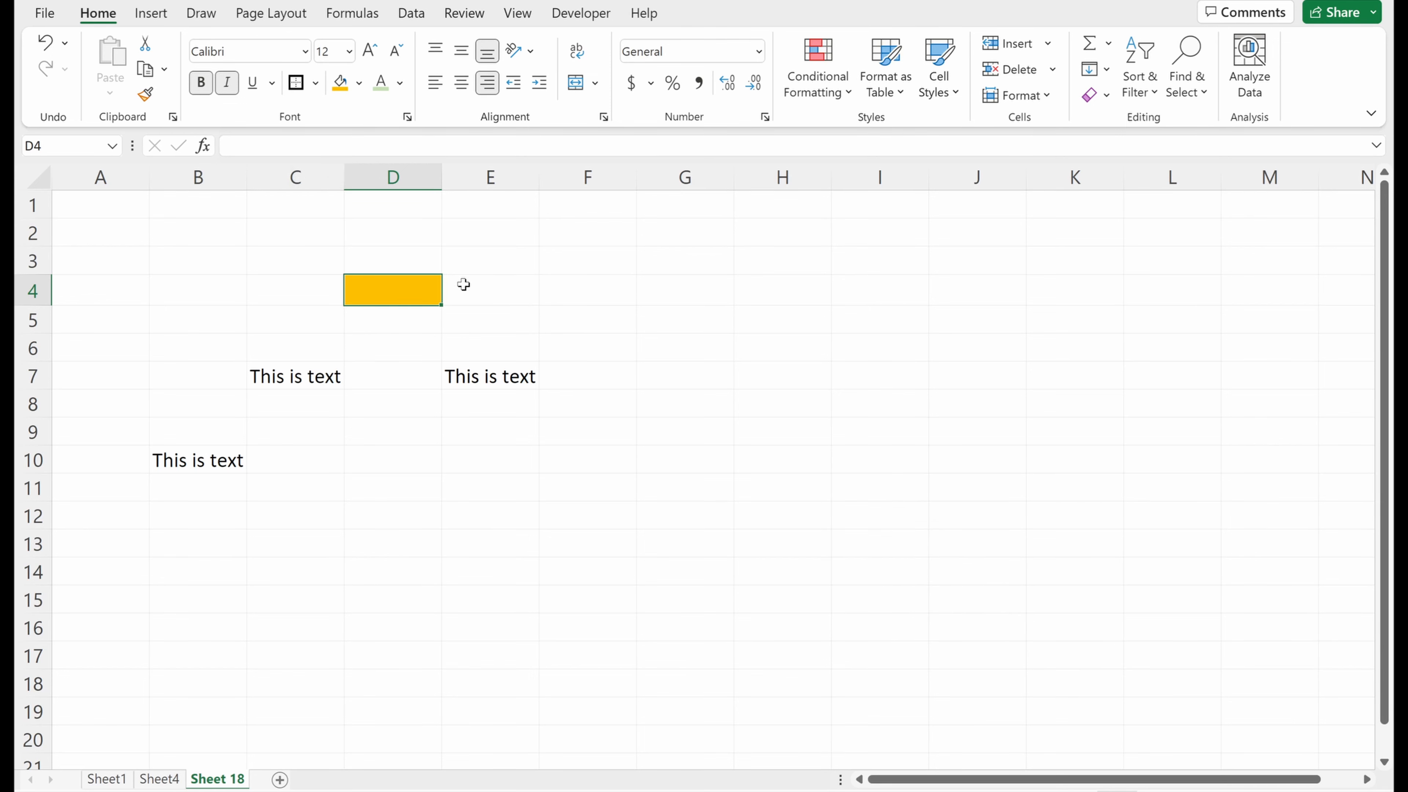
left_click(451, 317)
left_click(400, 298)
type("Another T")
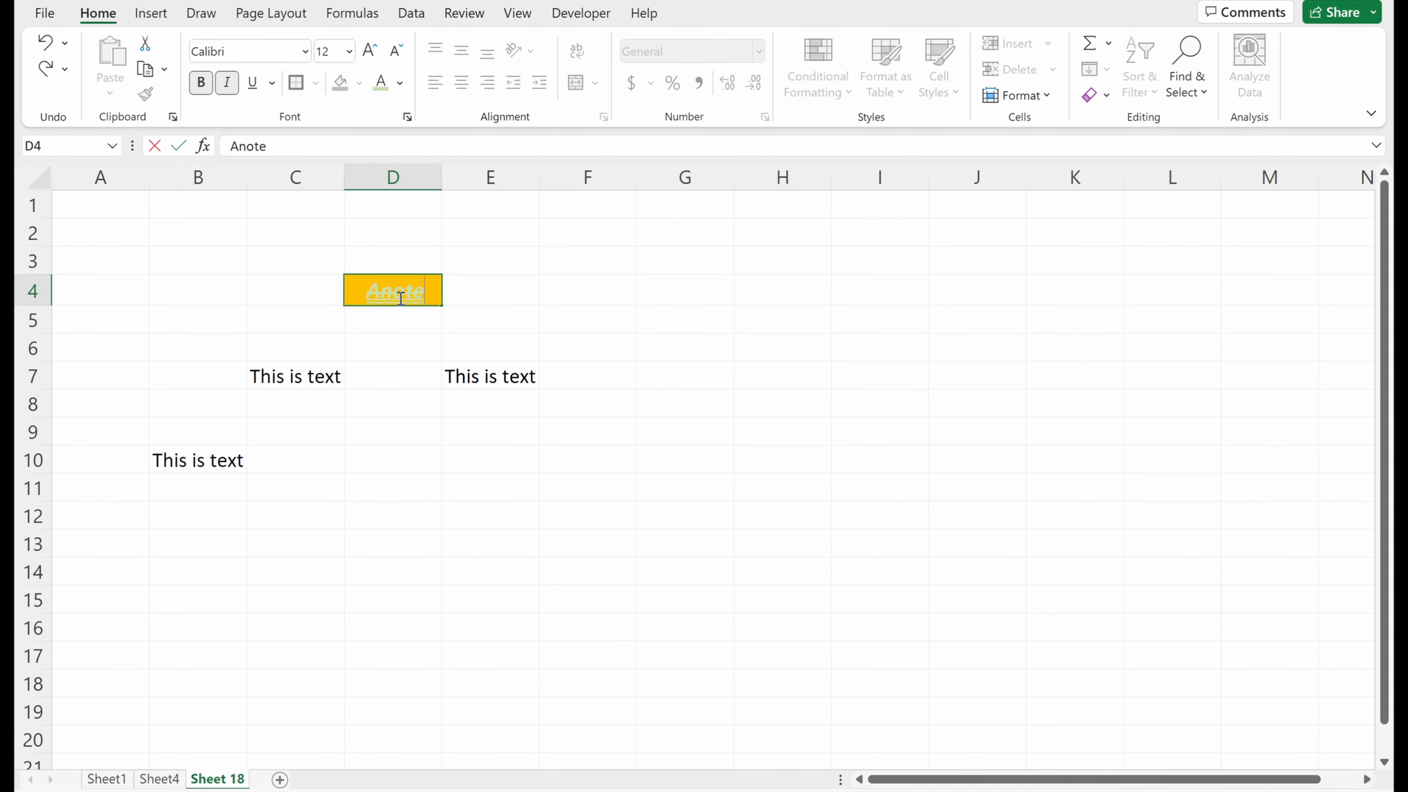
type("ext String")
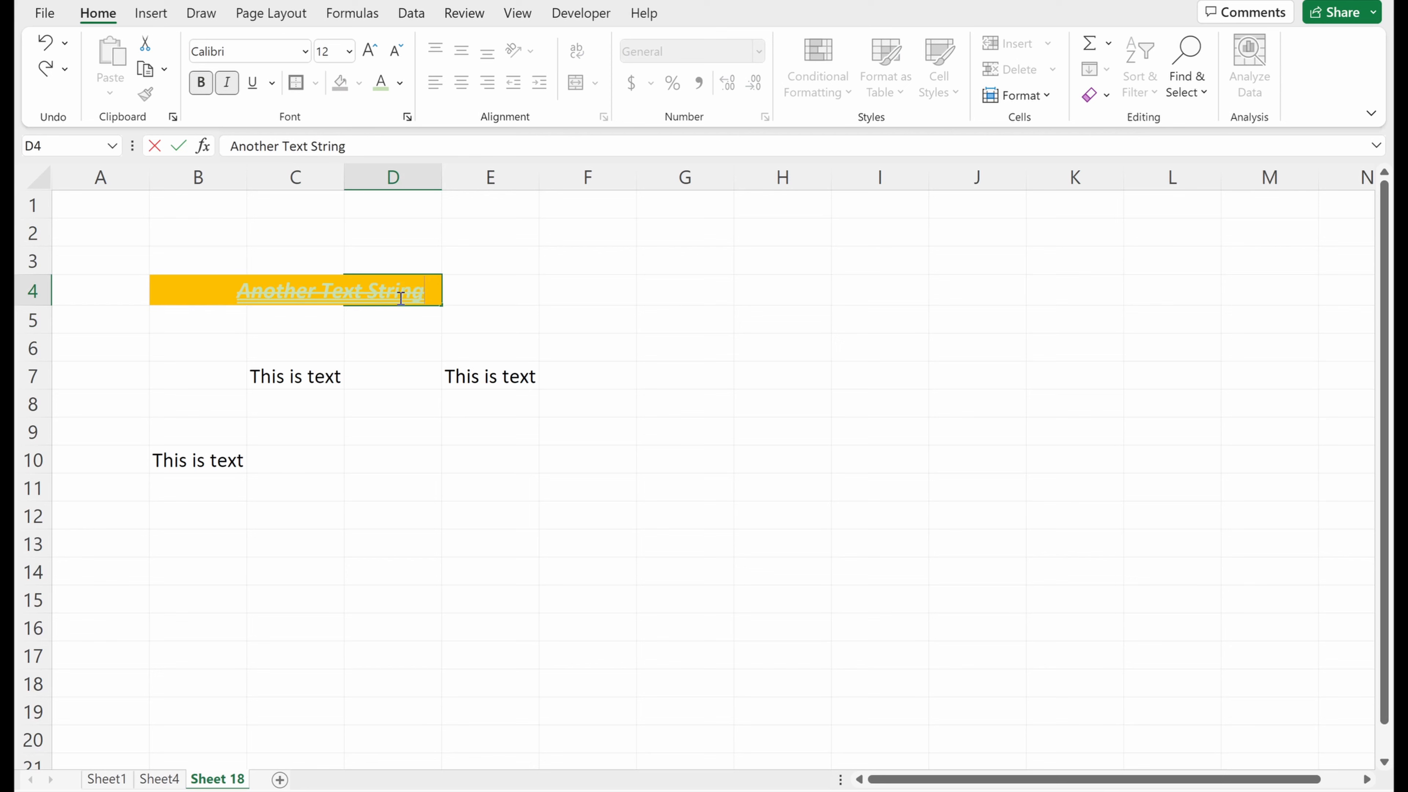
key("Return")
- Clear only the formats from cell D4 and undo that clearing
left_click(399, 298)
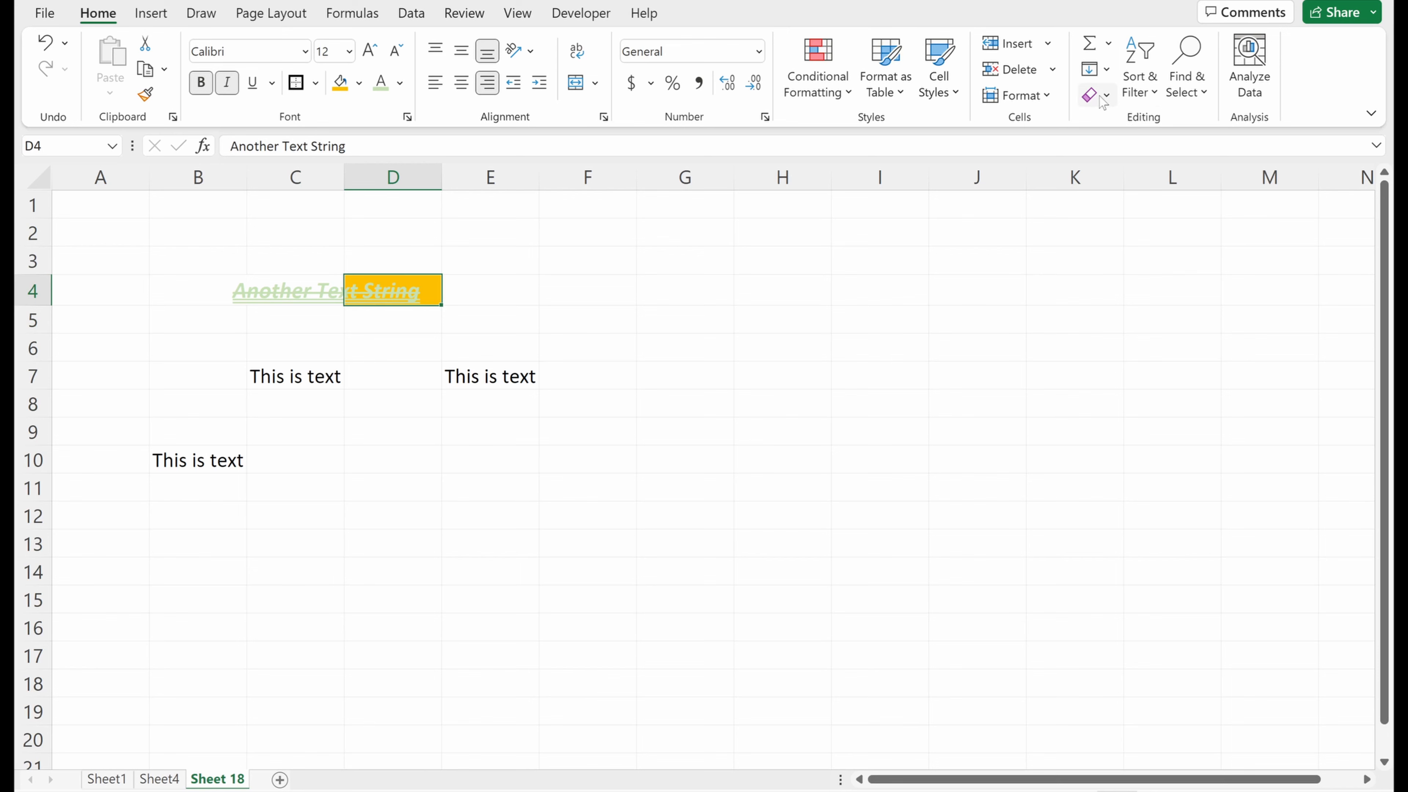
left_click(1110, 101)
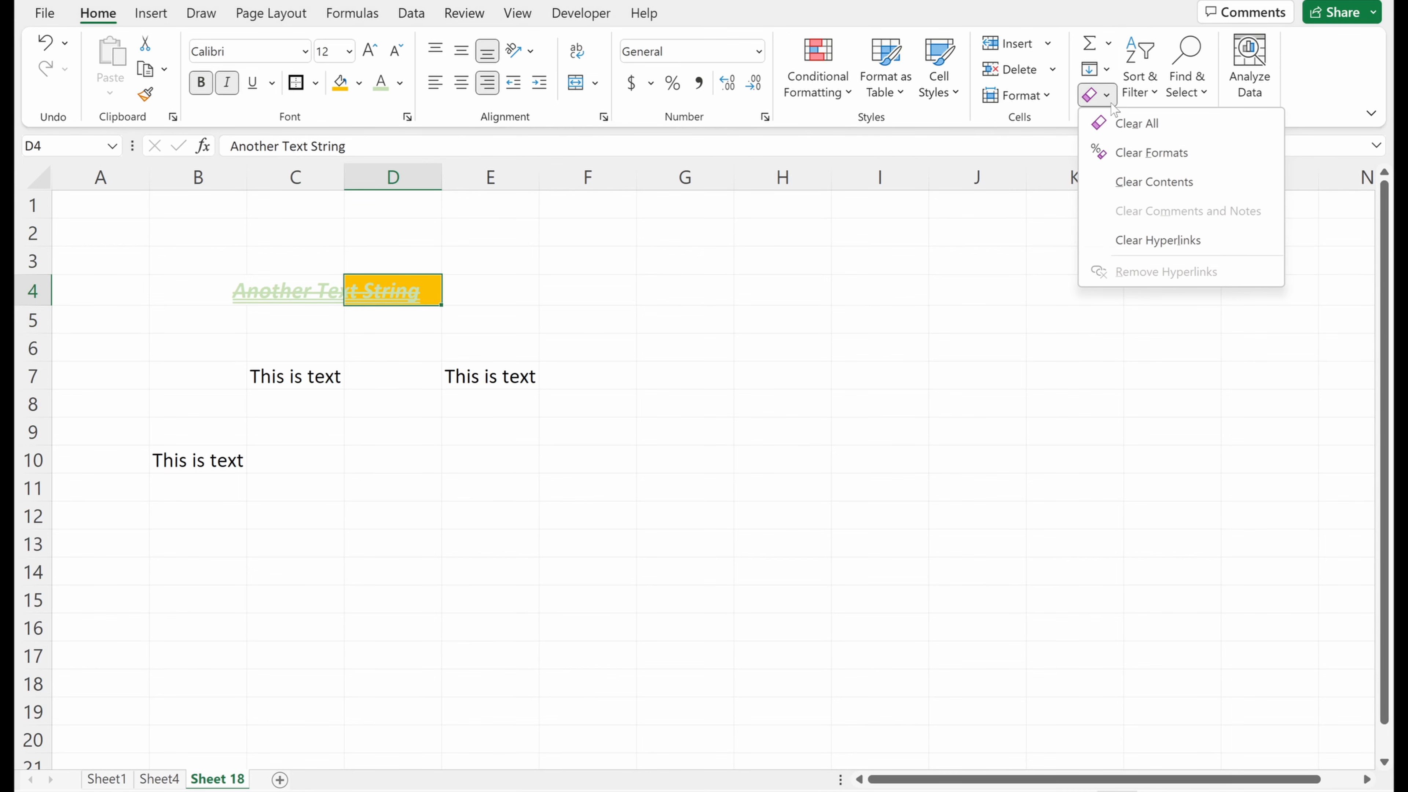
left_click(1131, 152)
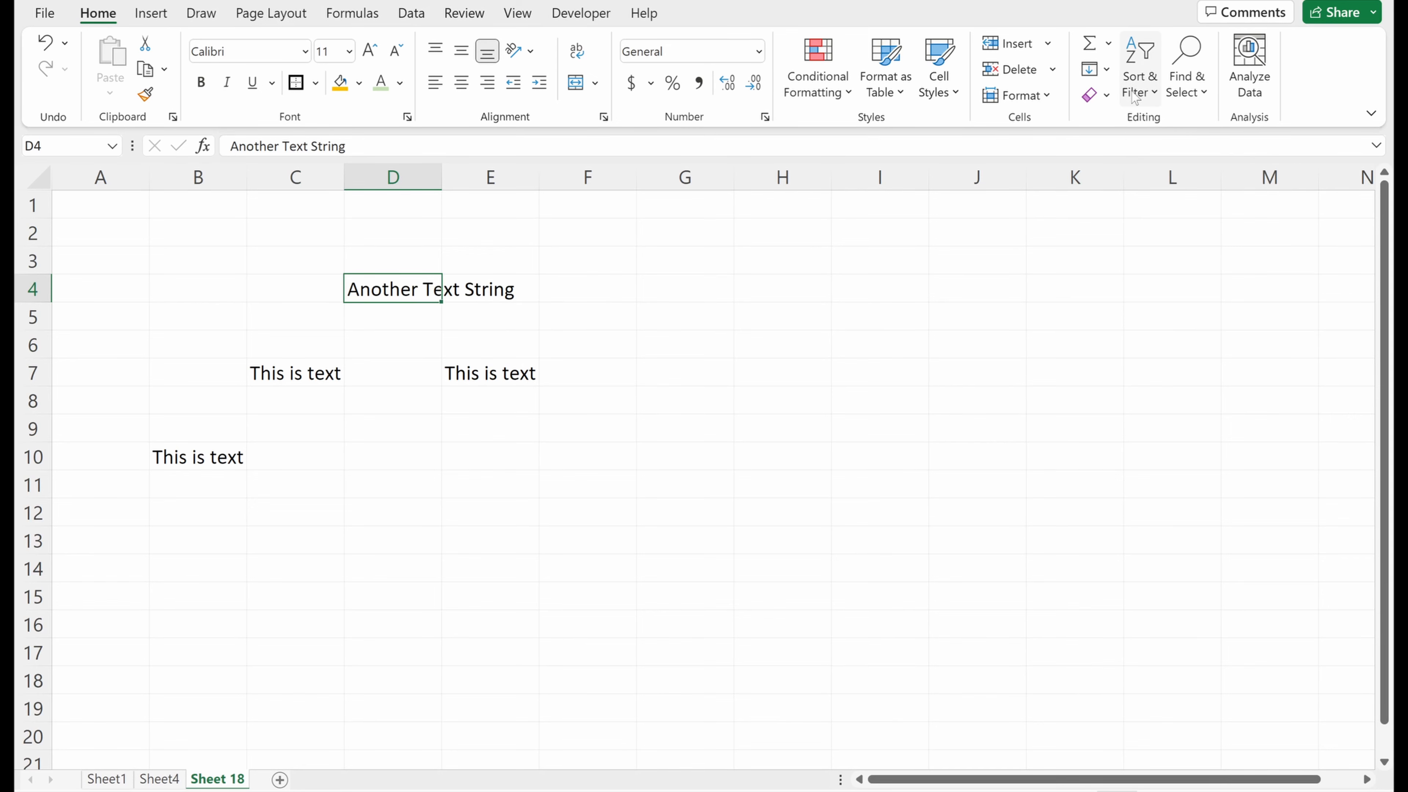
left_click(1101, 97)
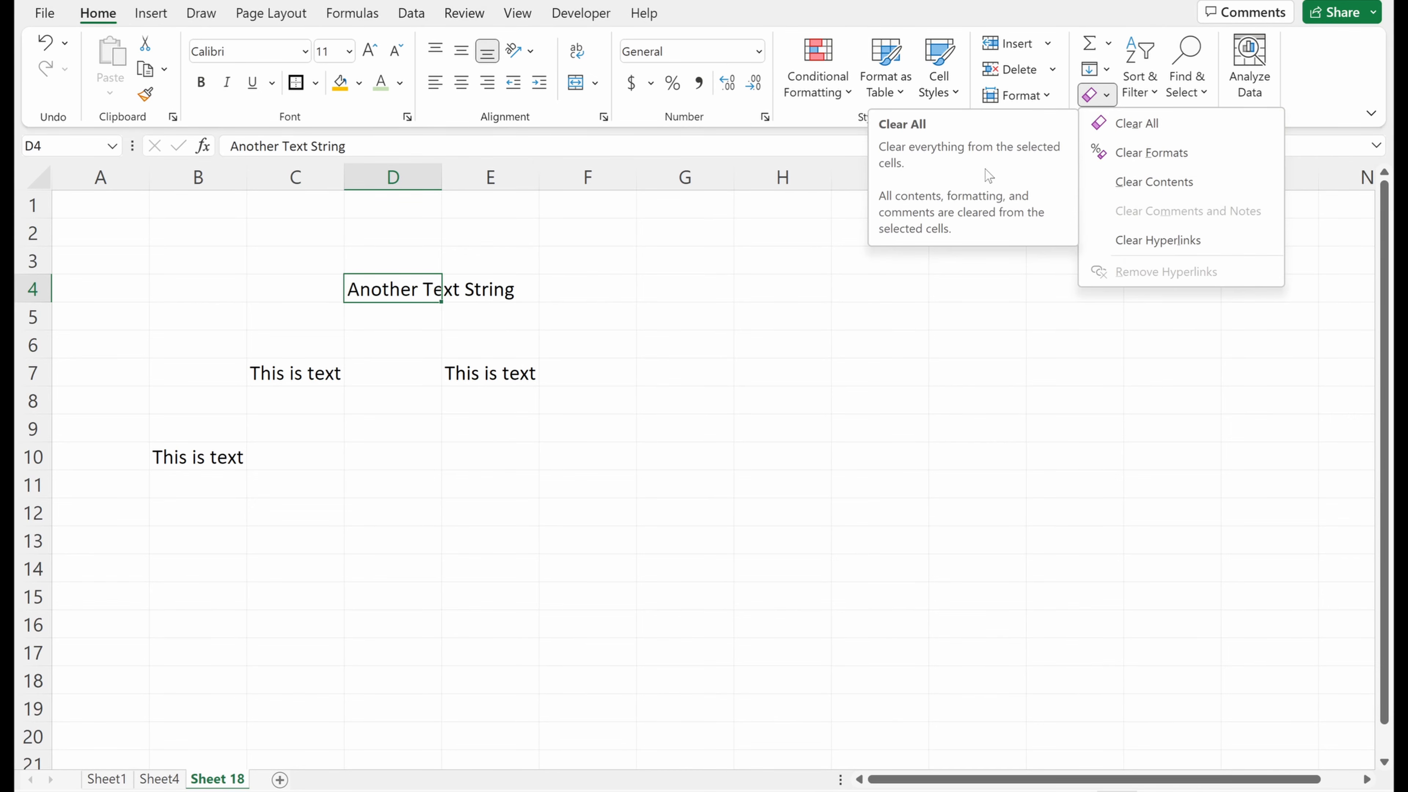
key("Escape")
key("ctrl+z")
- Clear both contents and formatting from cell D4 with Clear All, and undo it
left_click(1106, 97)
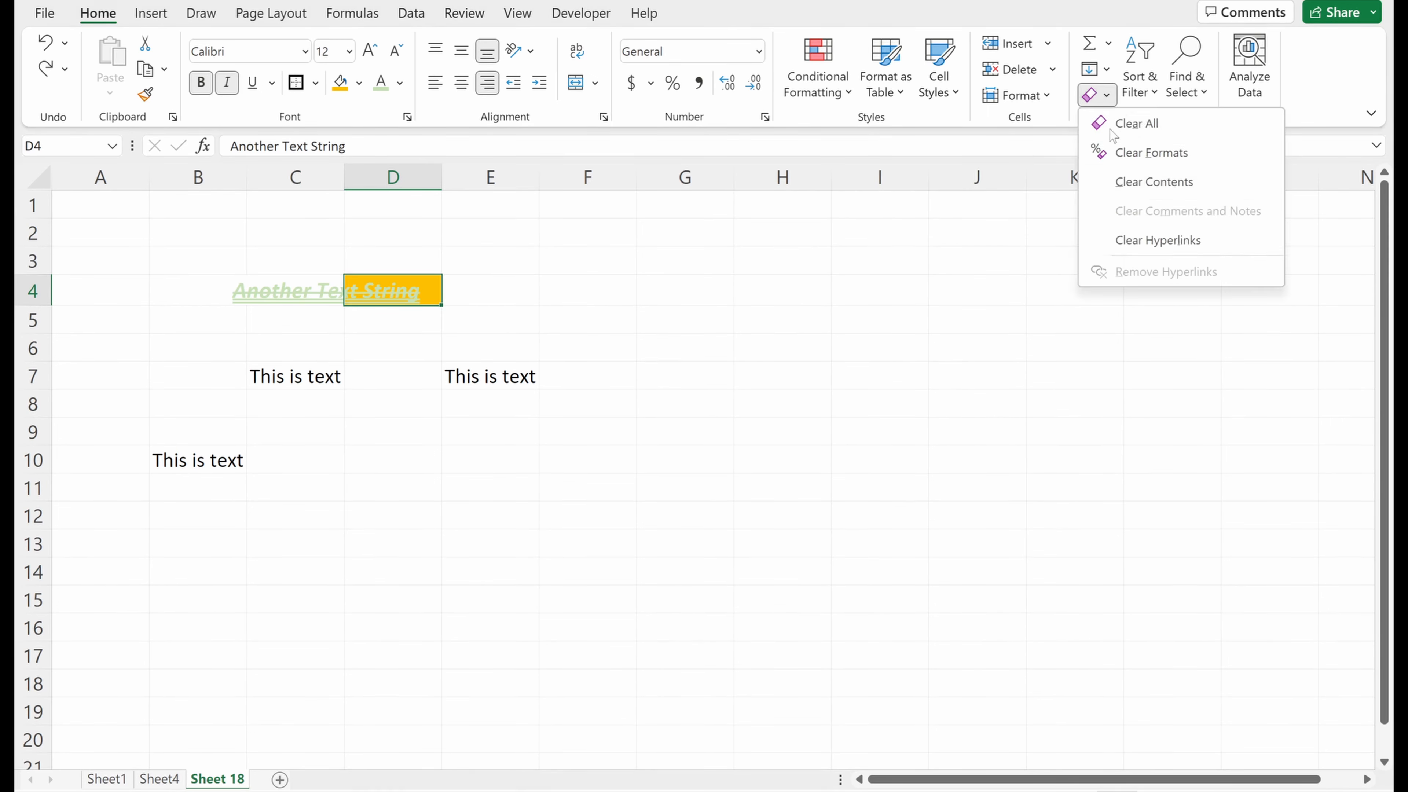
left_click(1120, 124)
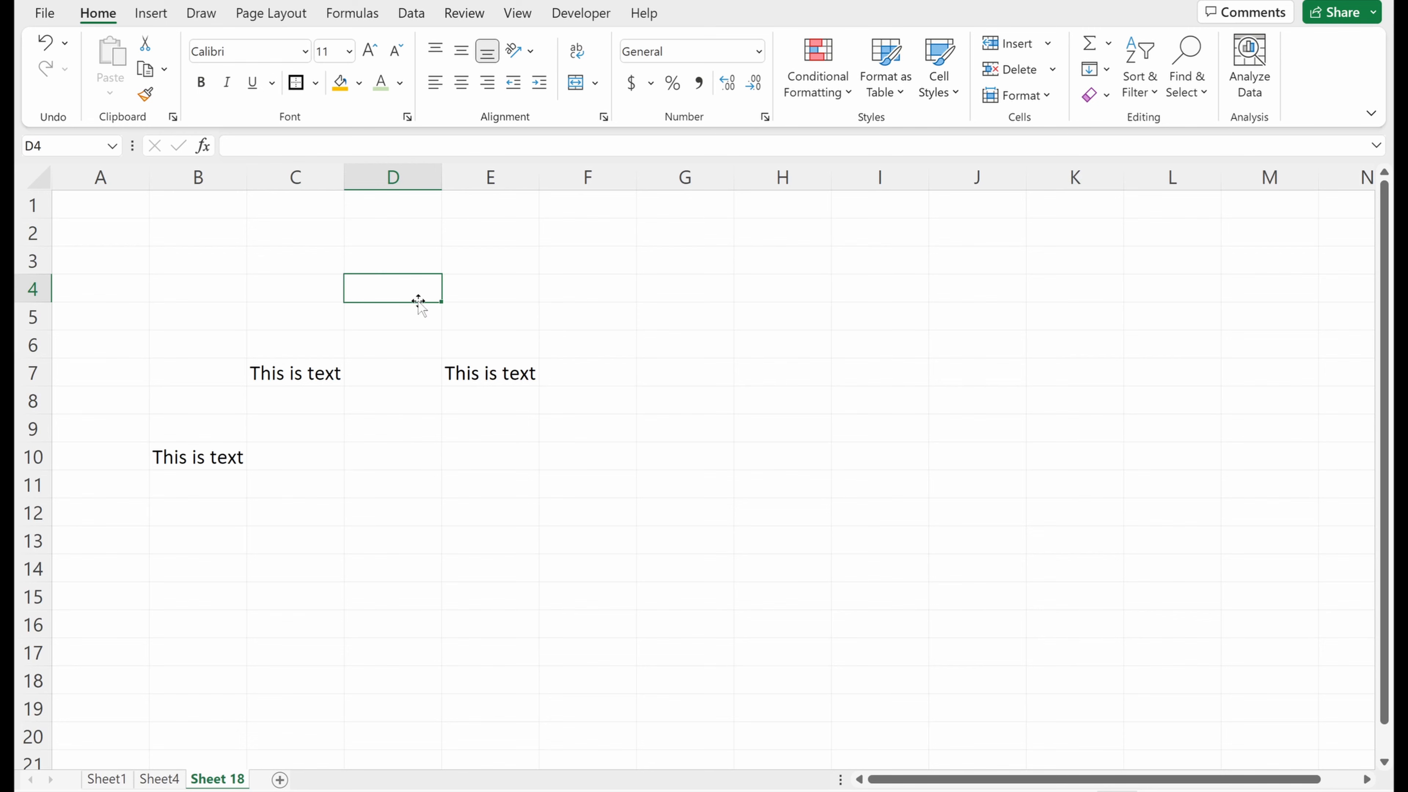
key("ctrl+z")
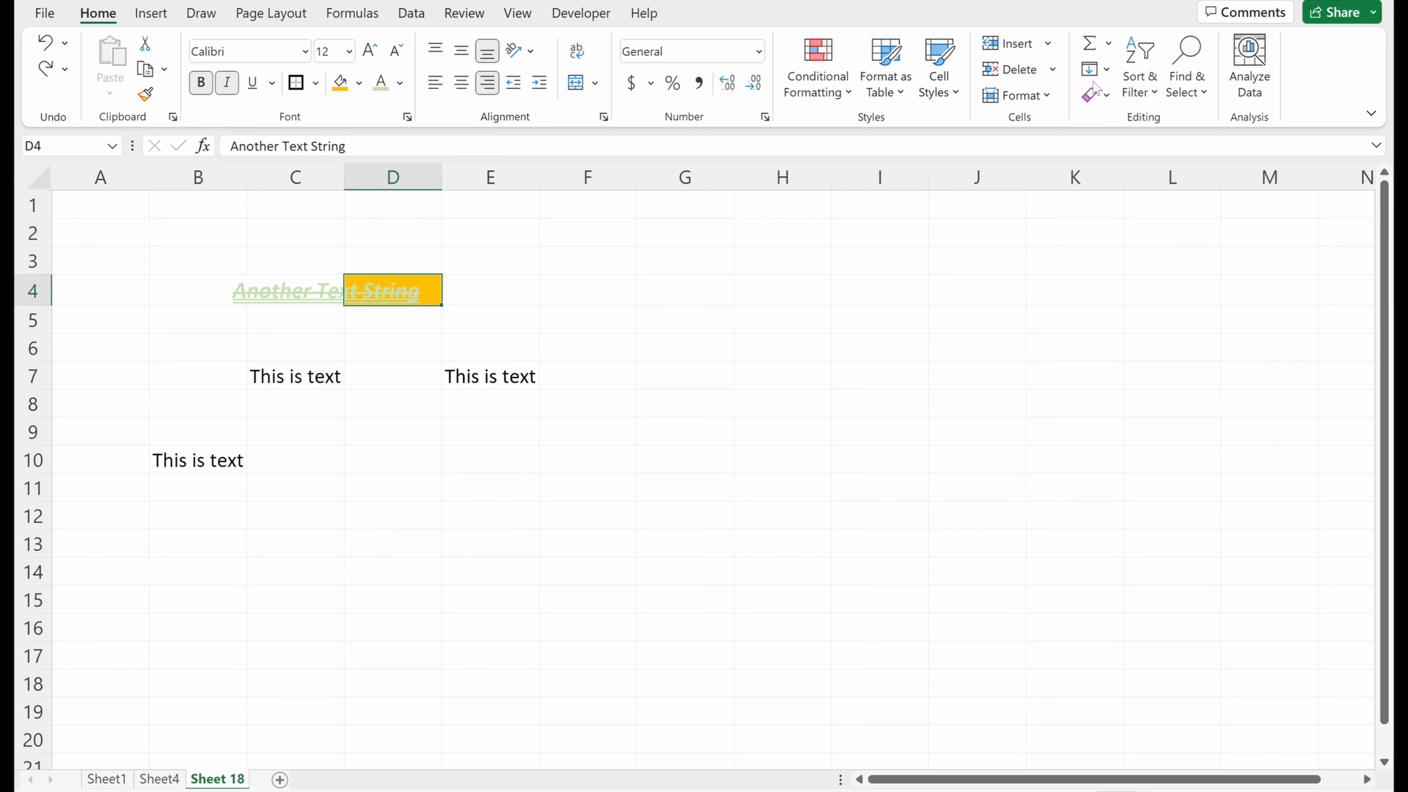
- Remove everything from cell D4 with Clear All once more, and undo the removal
left_click(1098, 100)
left_click(1109, 125)
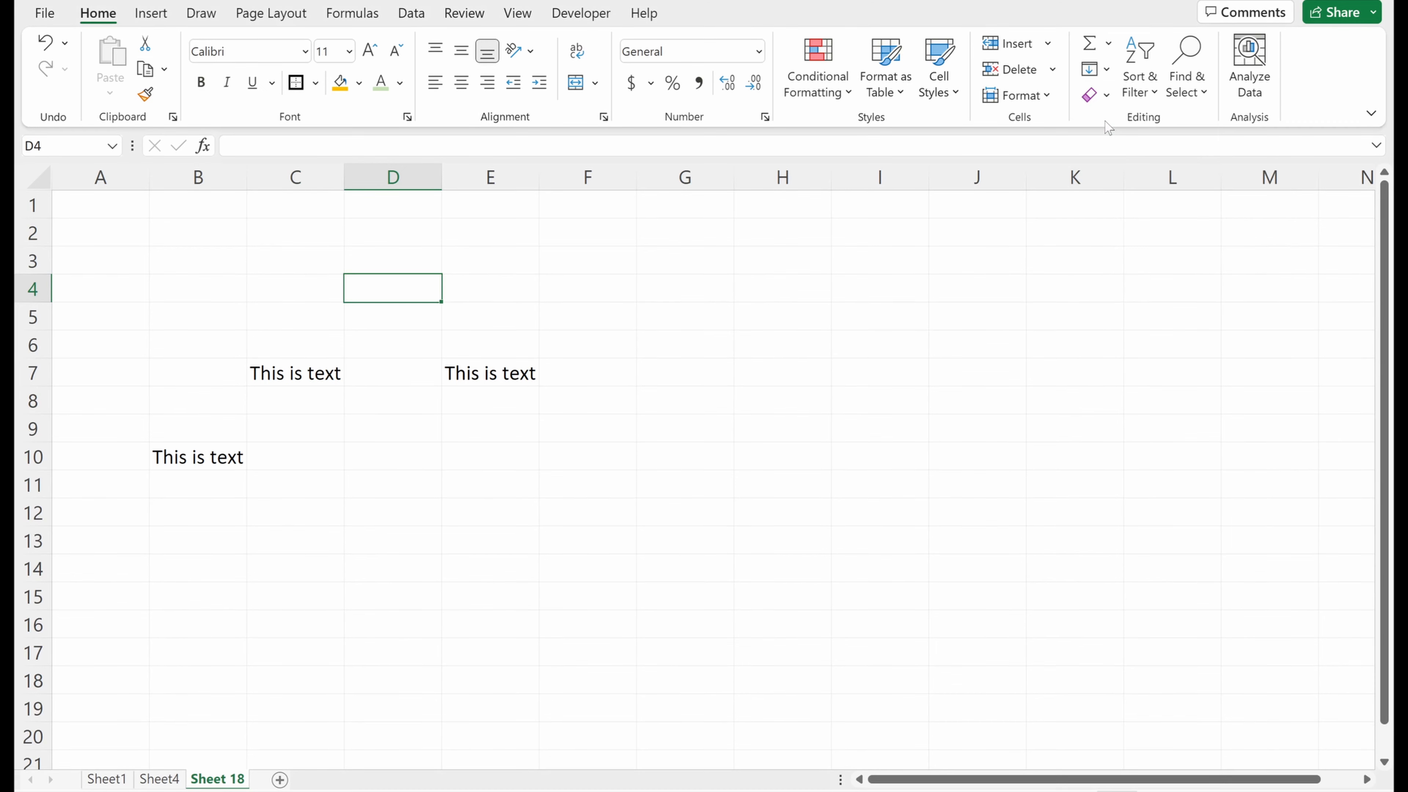
key("ctrl+z")
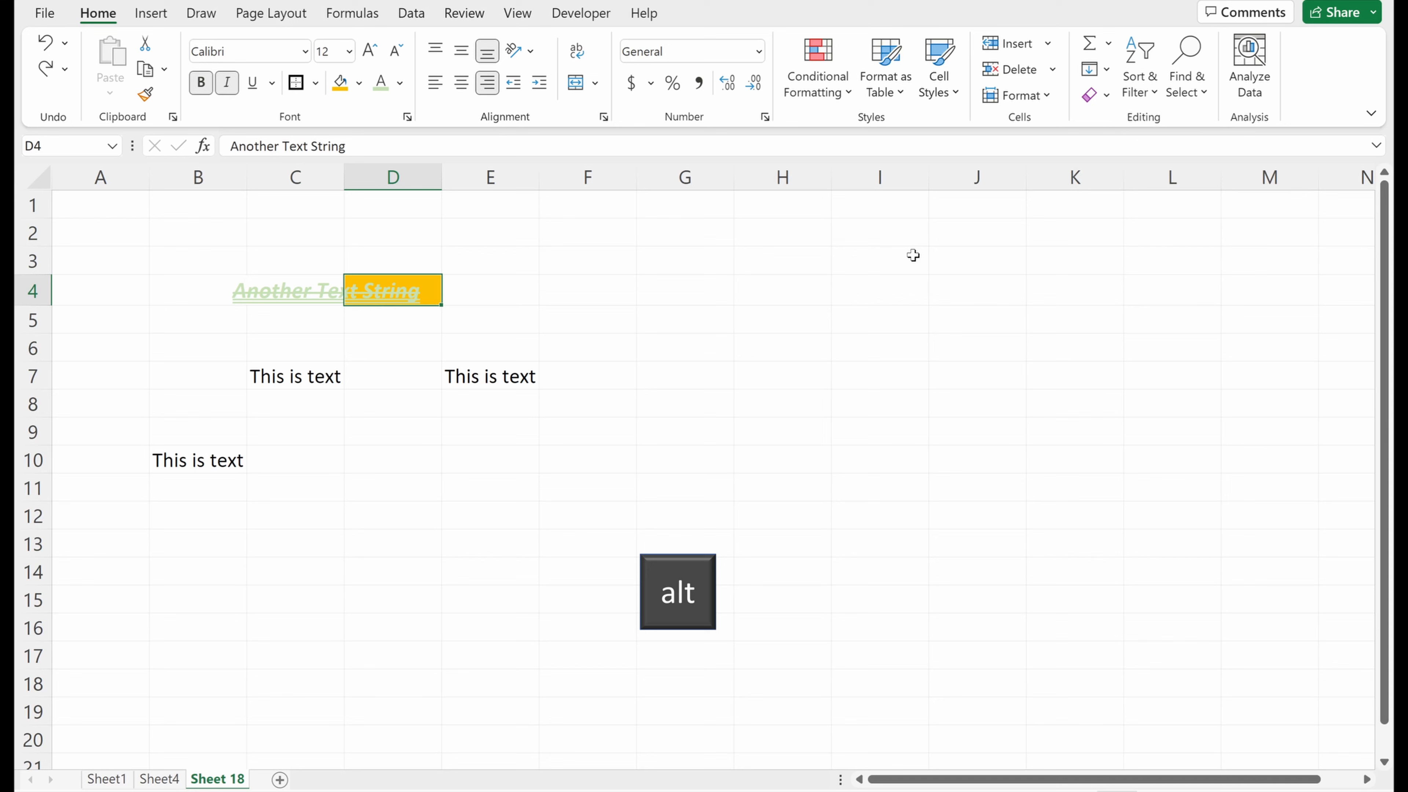
- Display the access-key hints for the Home, Insert and Data ribbon commands one after another
key("alt")
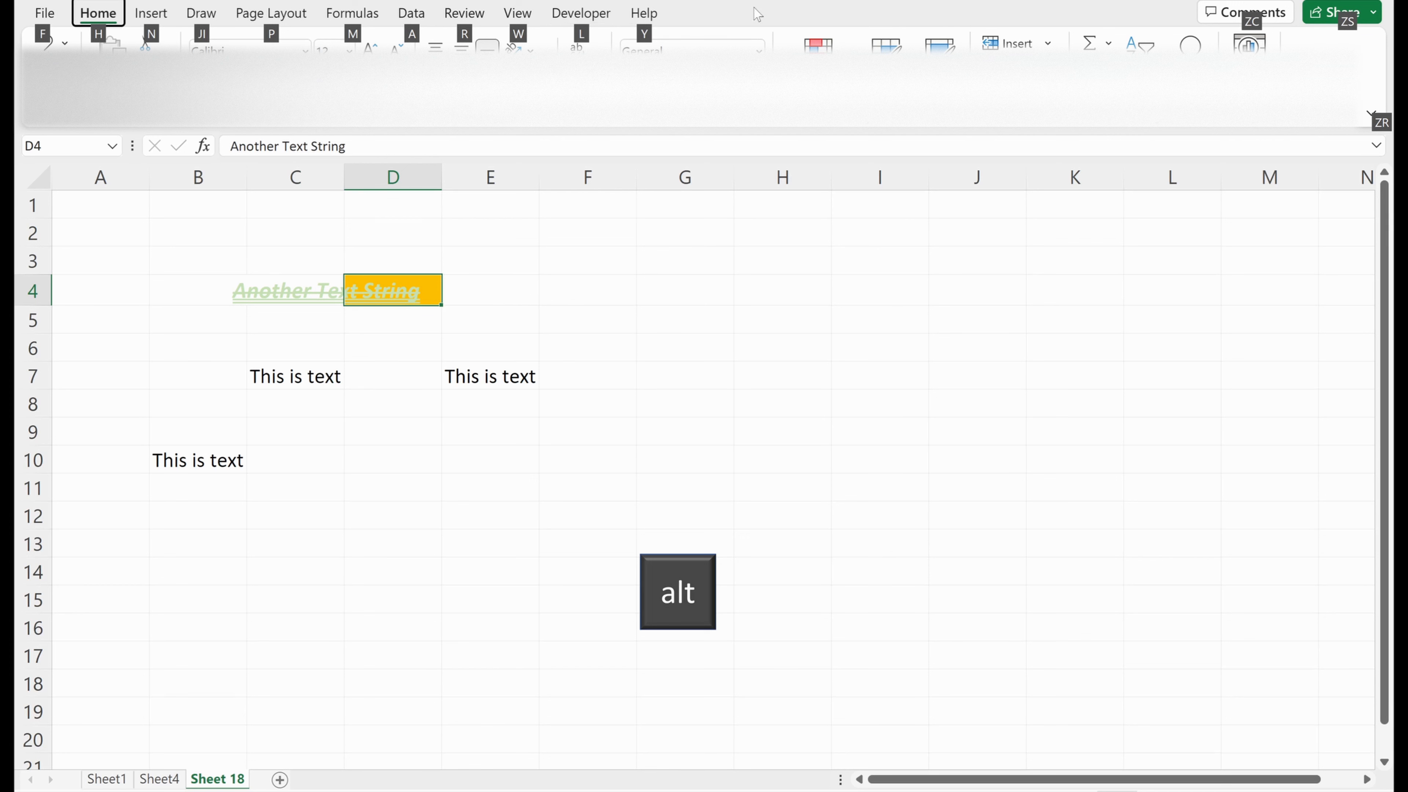
key("h")
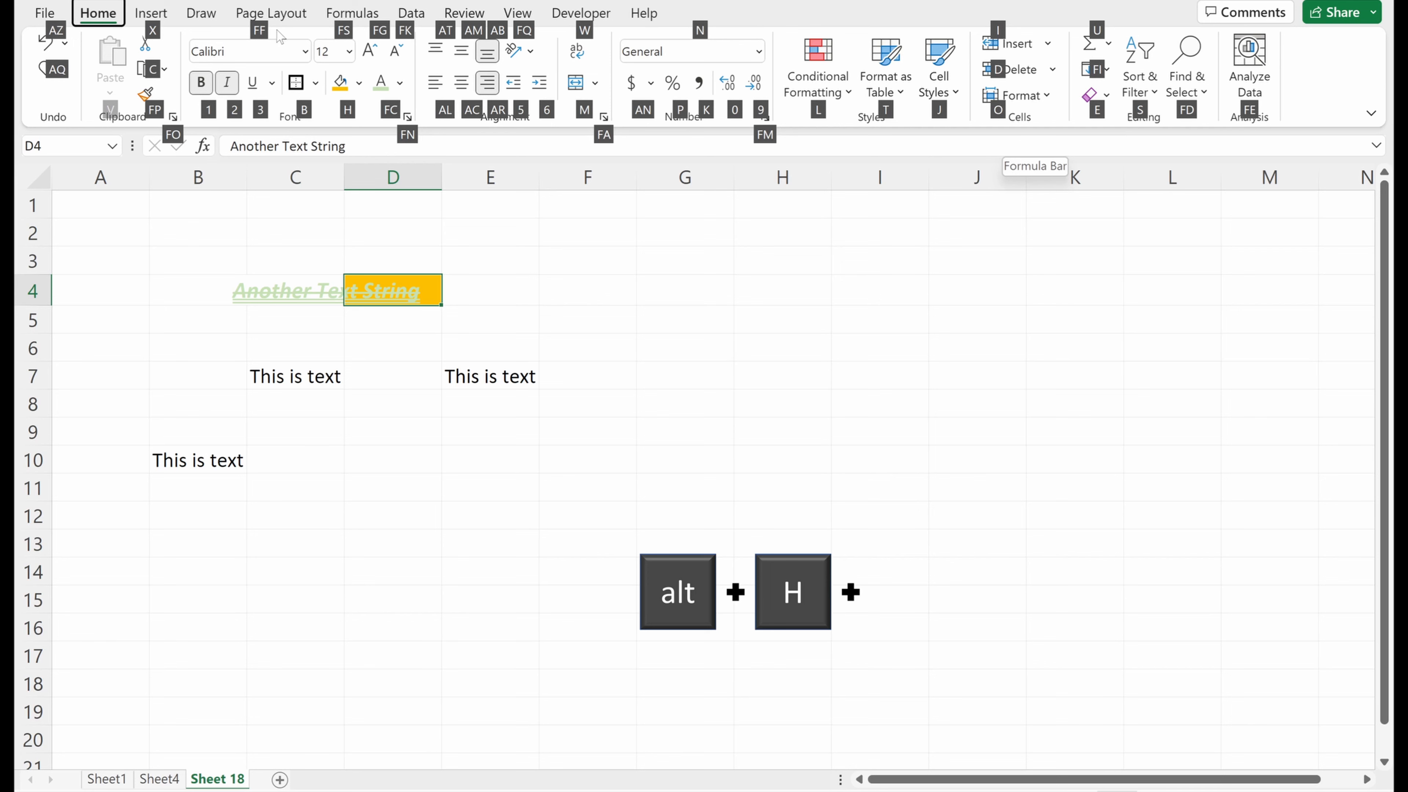
key("Escape")
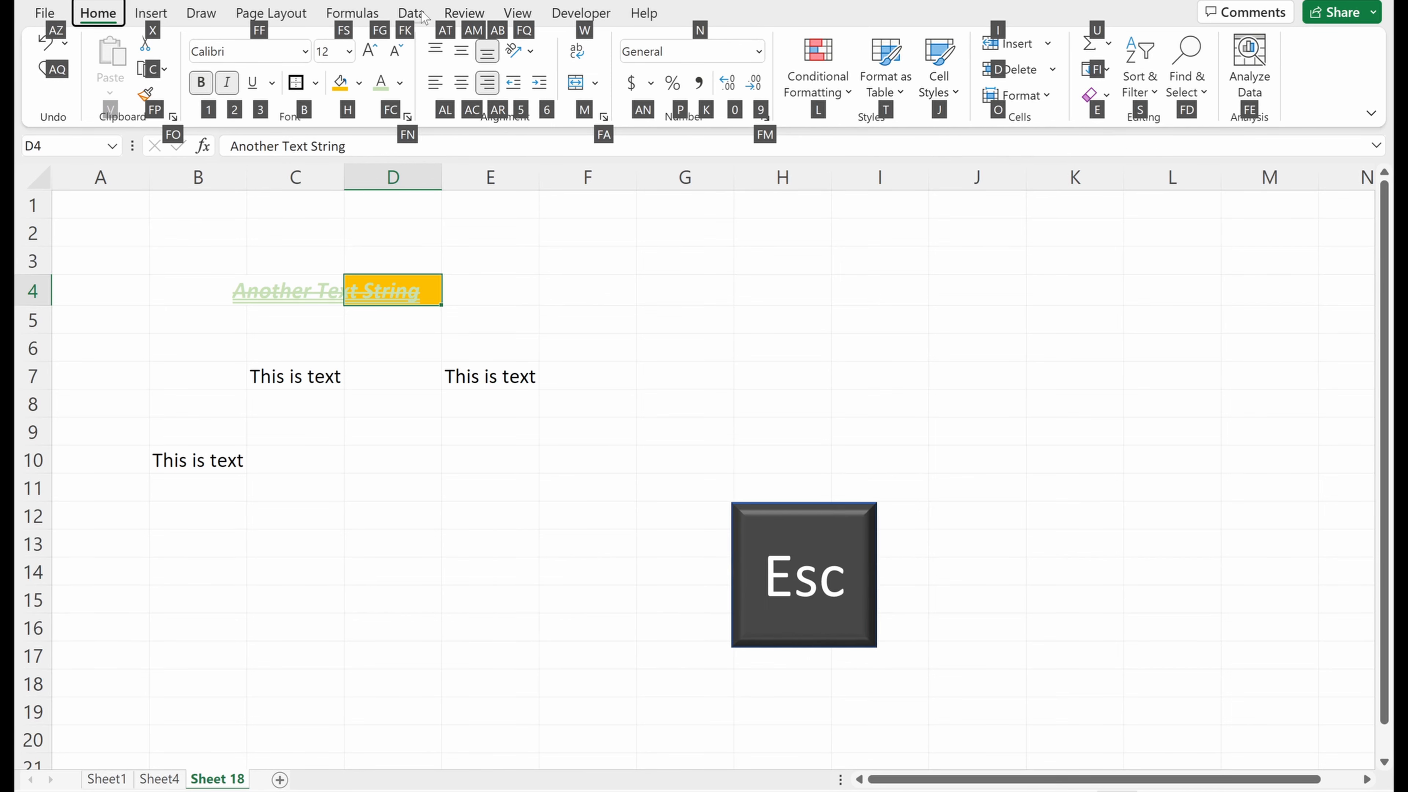
key("n")
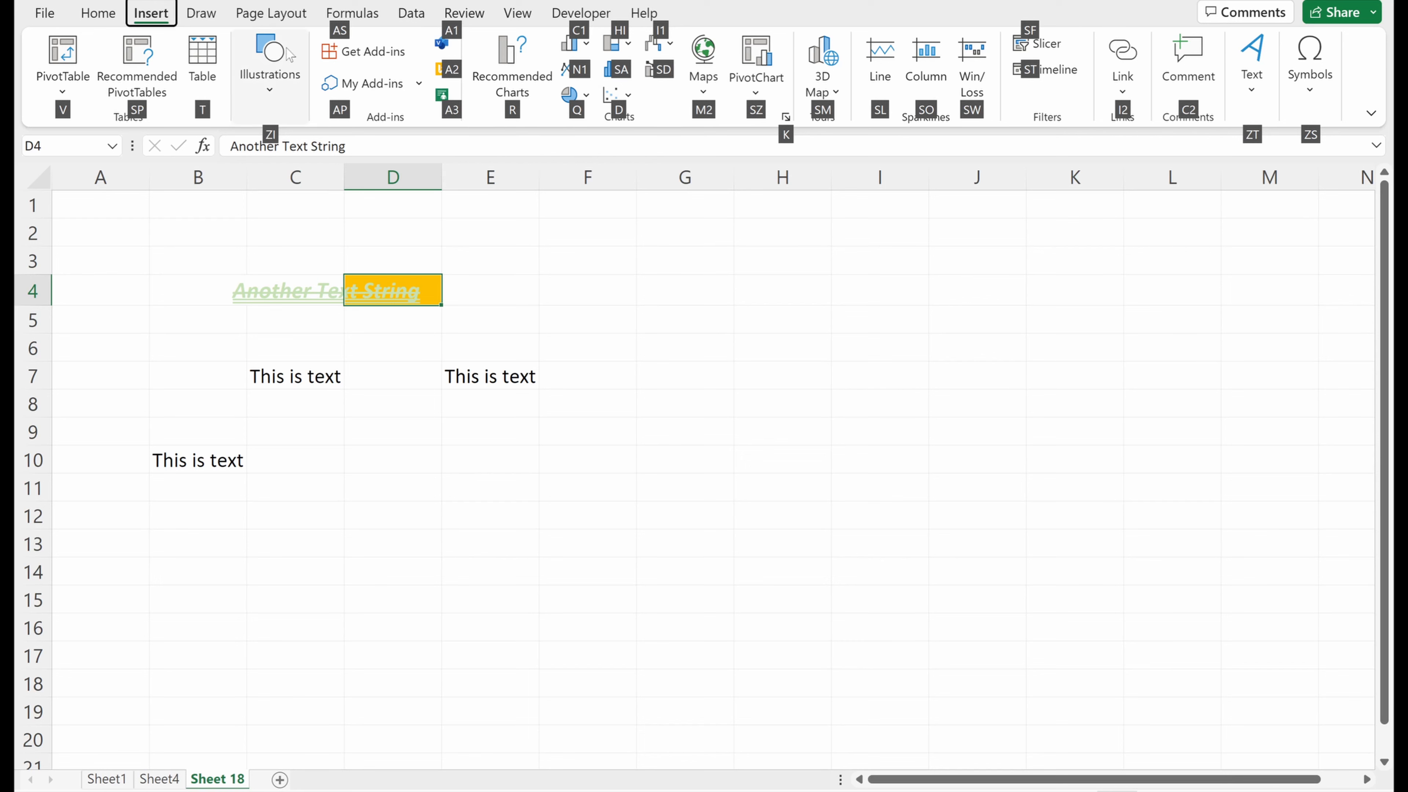
key("Escape")
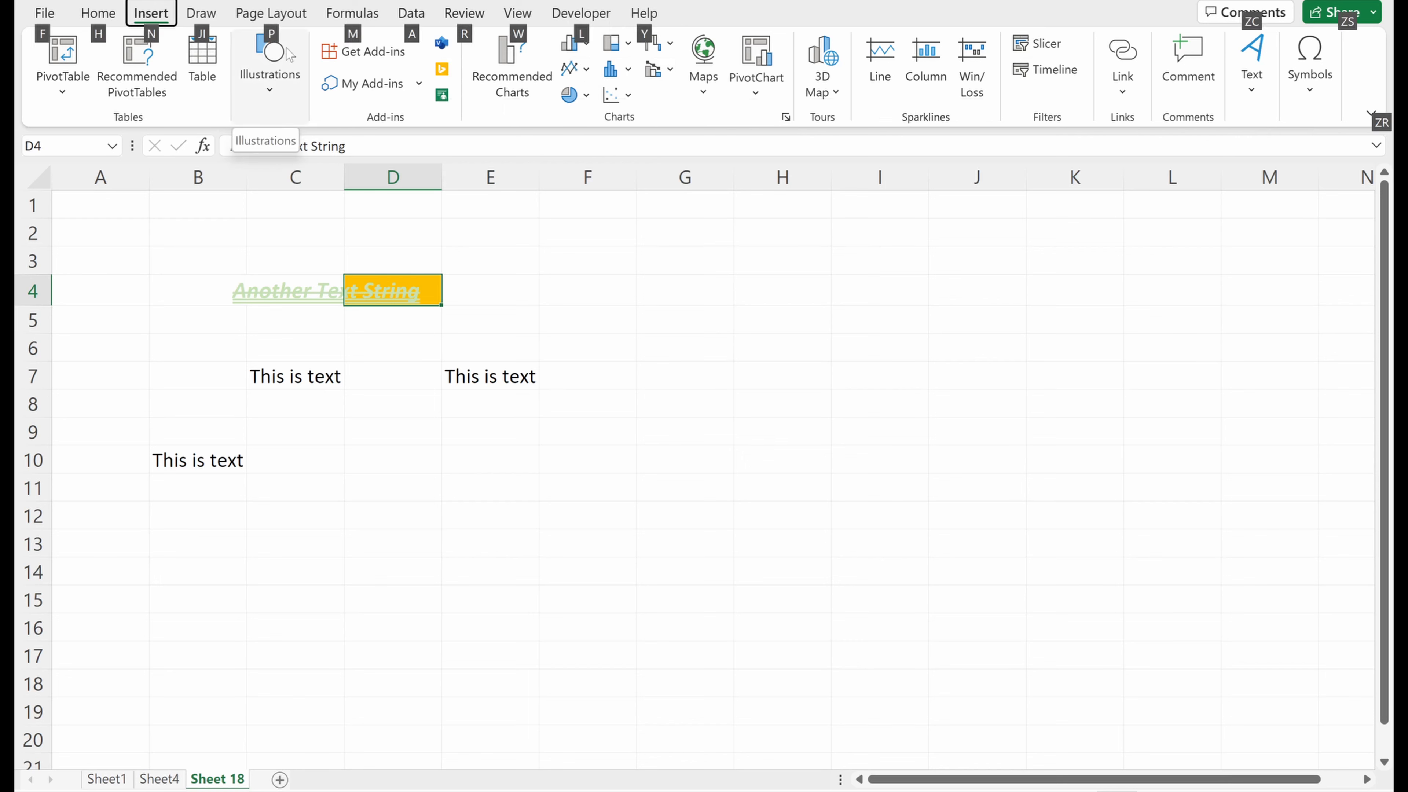
key("a")
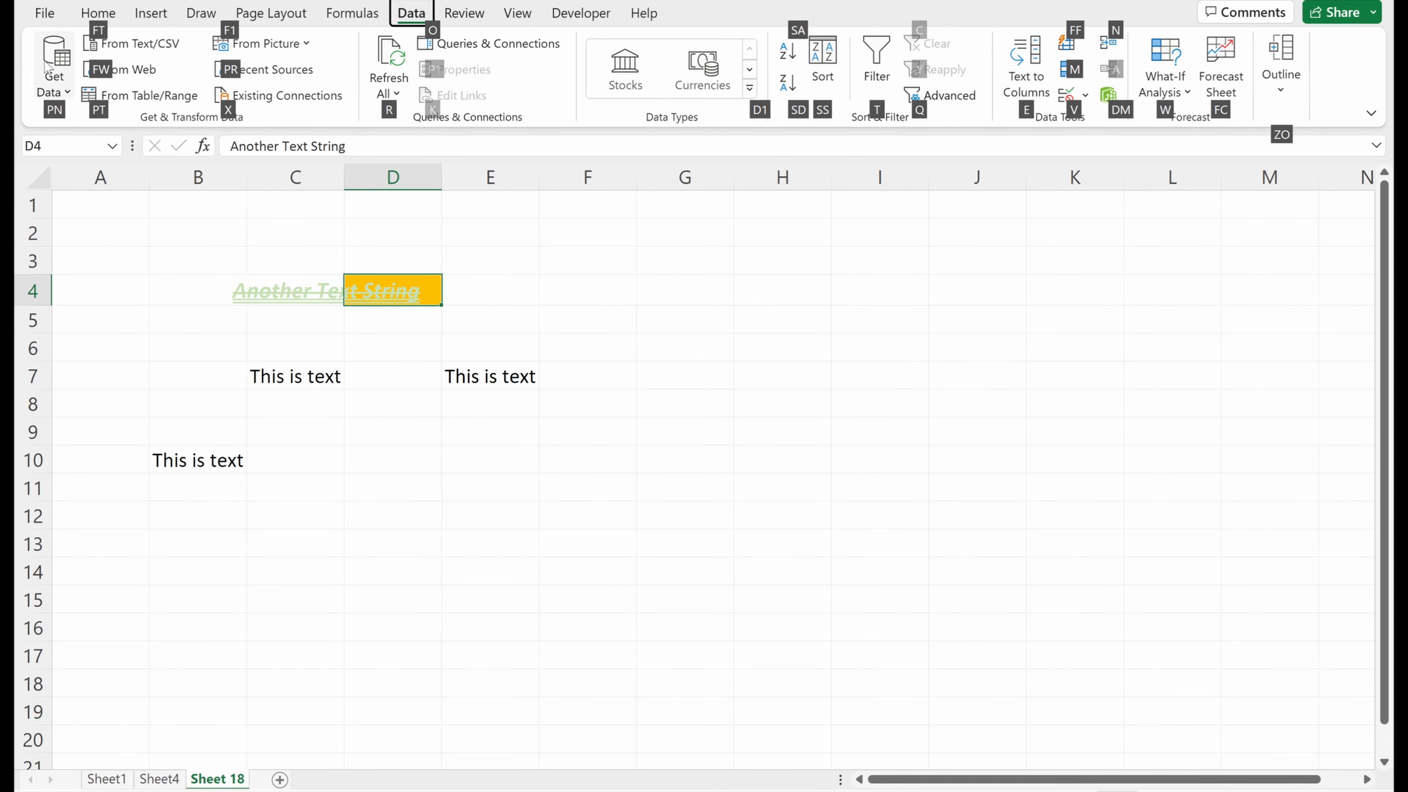
key("Escape")
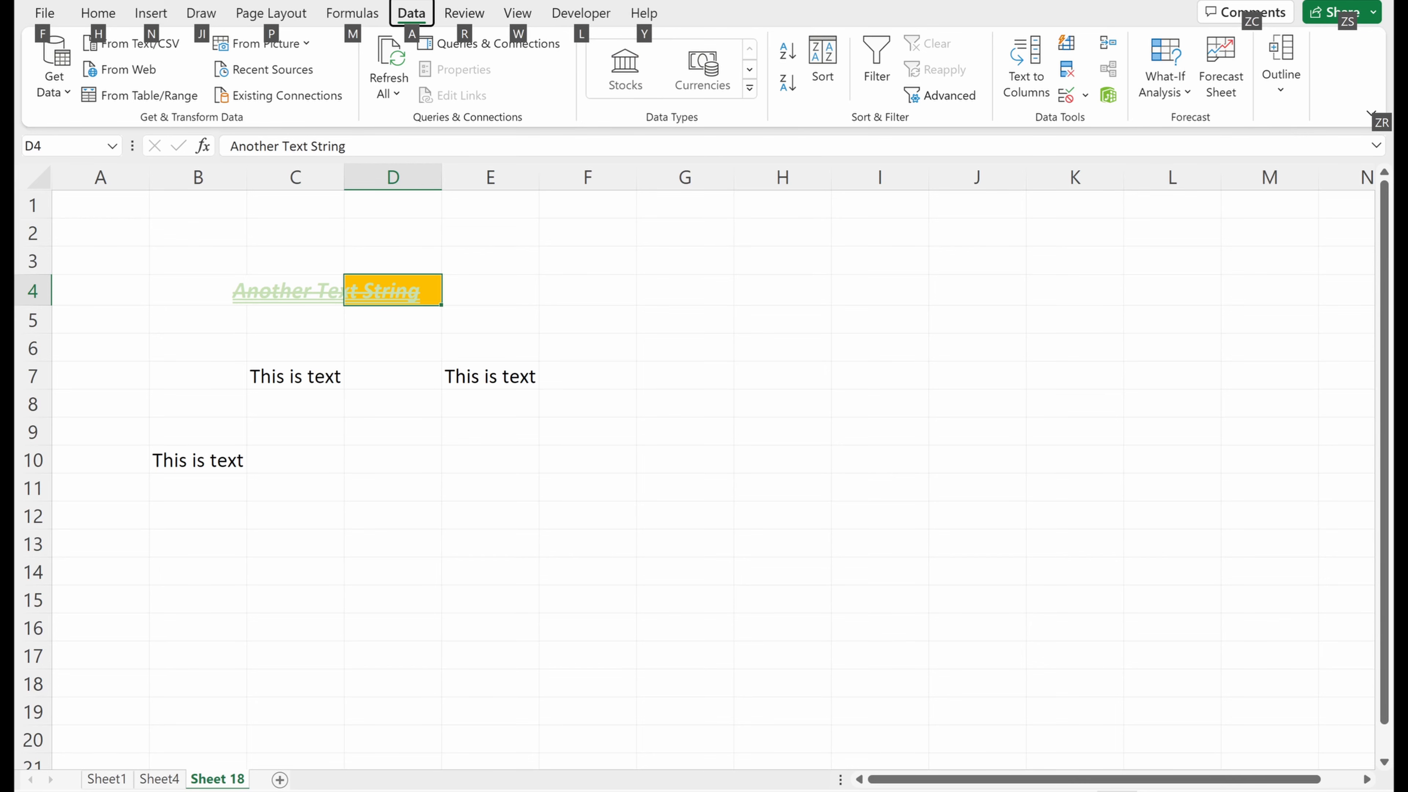
- Apply Clear All to cell D4 through its access-key sequence, and undo it
key("alt")
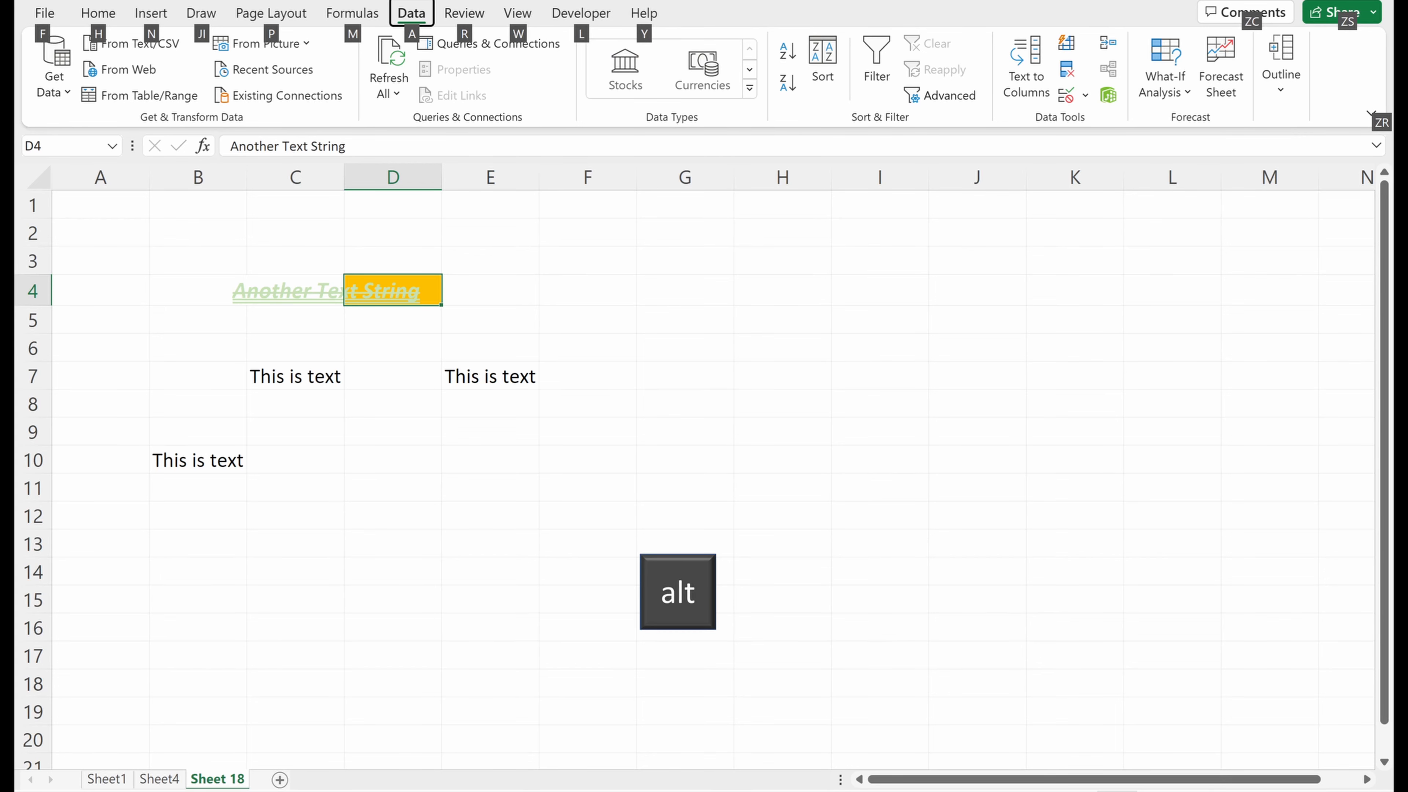
key("h")
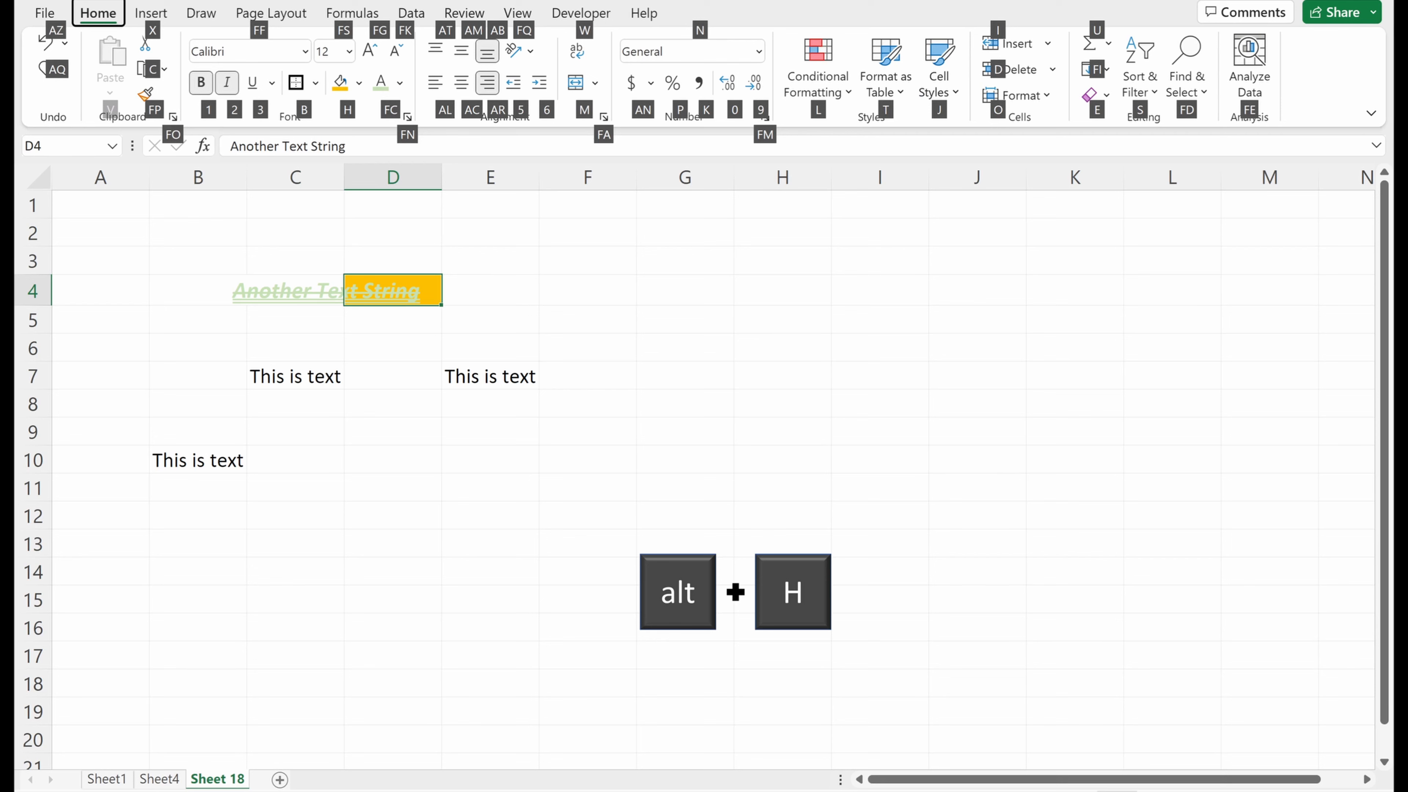
key("e")
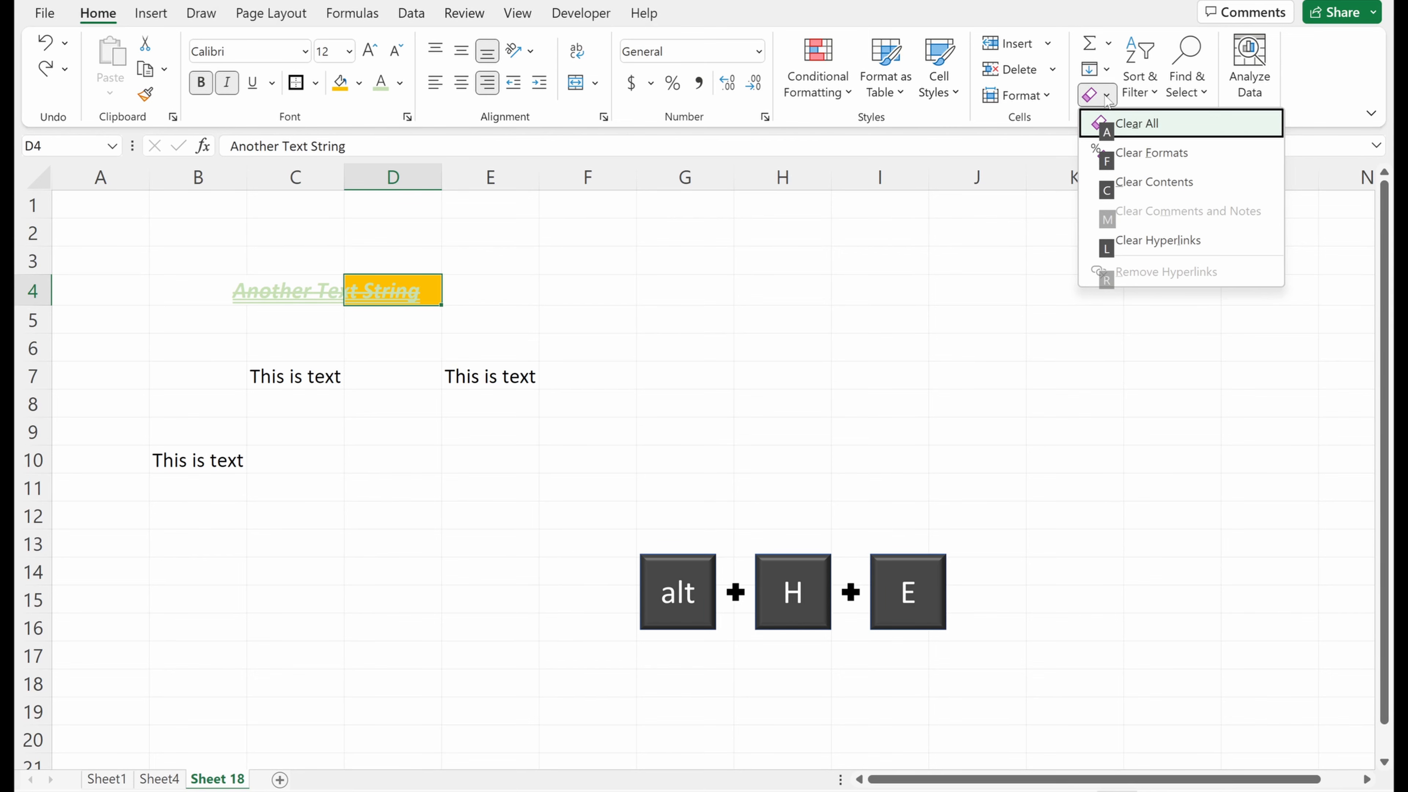
key("a")
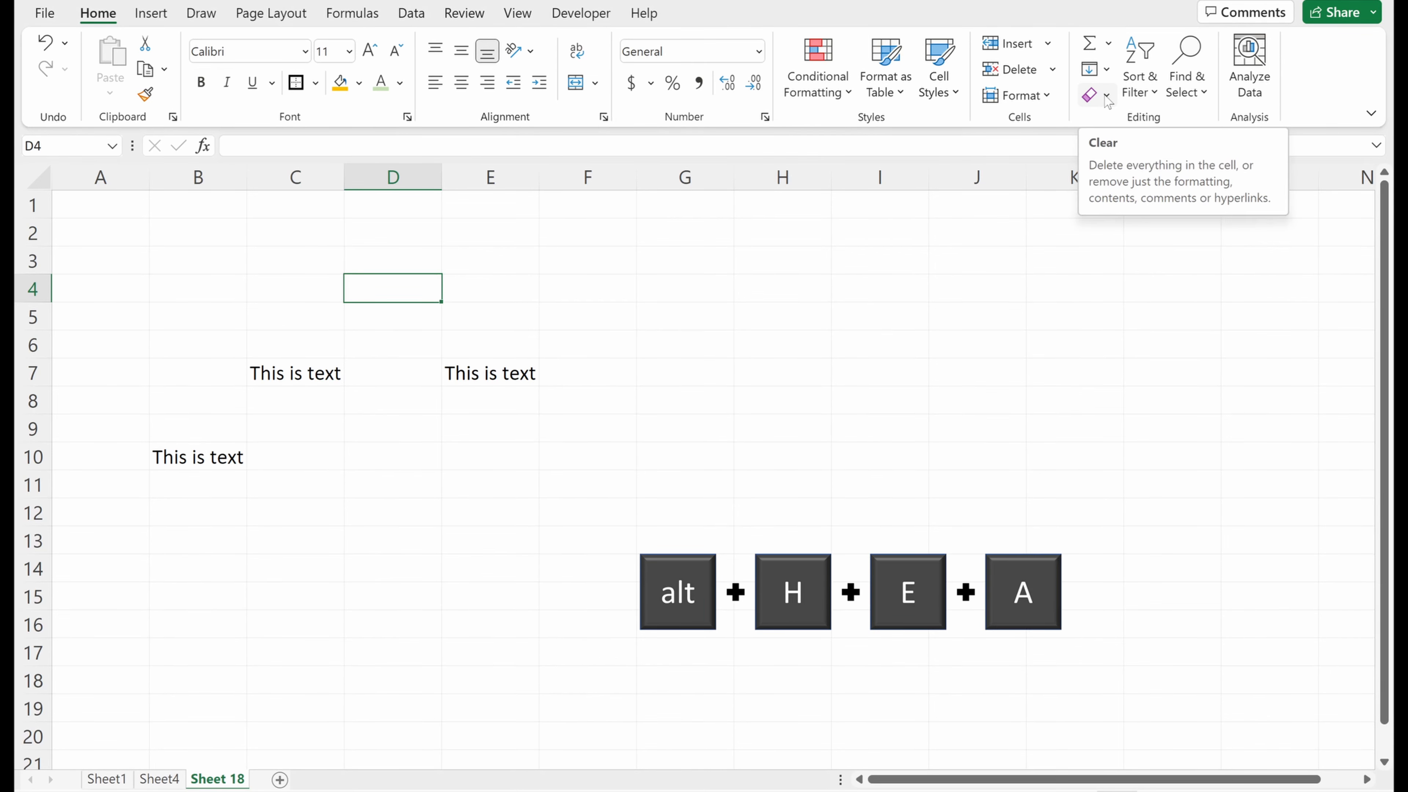
key("ctrl+z")
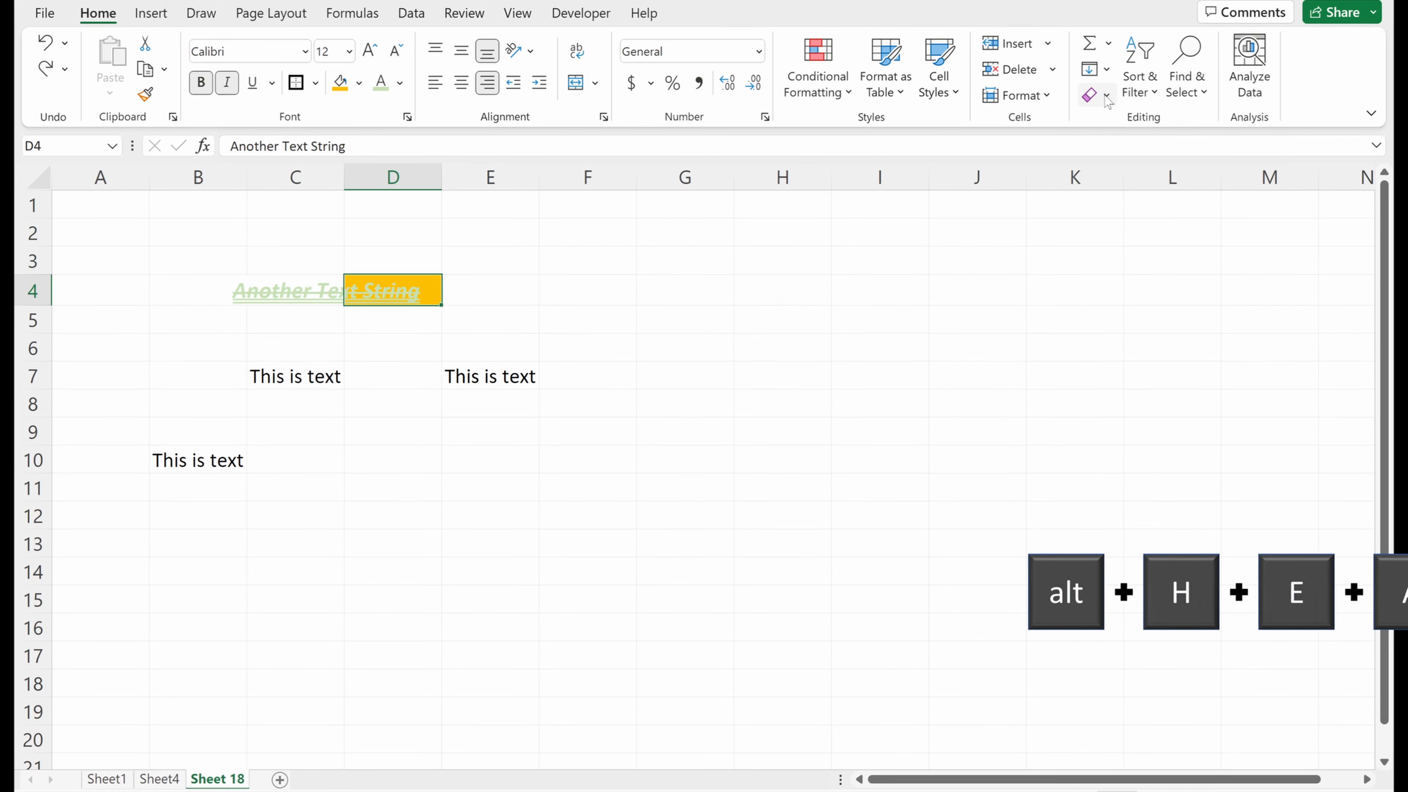
- Apply Clear Formats to cell D4 through its access-key sequence, and undo it
key("alt")
key("h")
key("e")
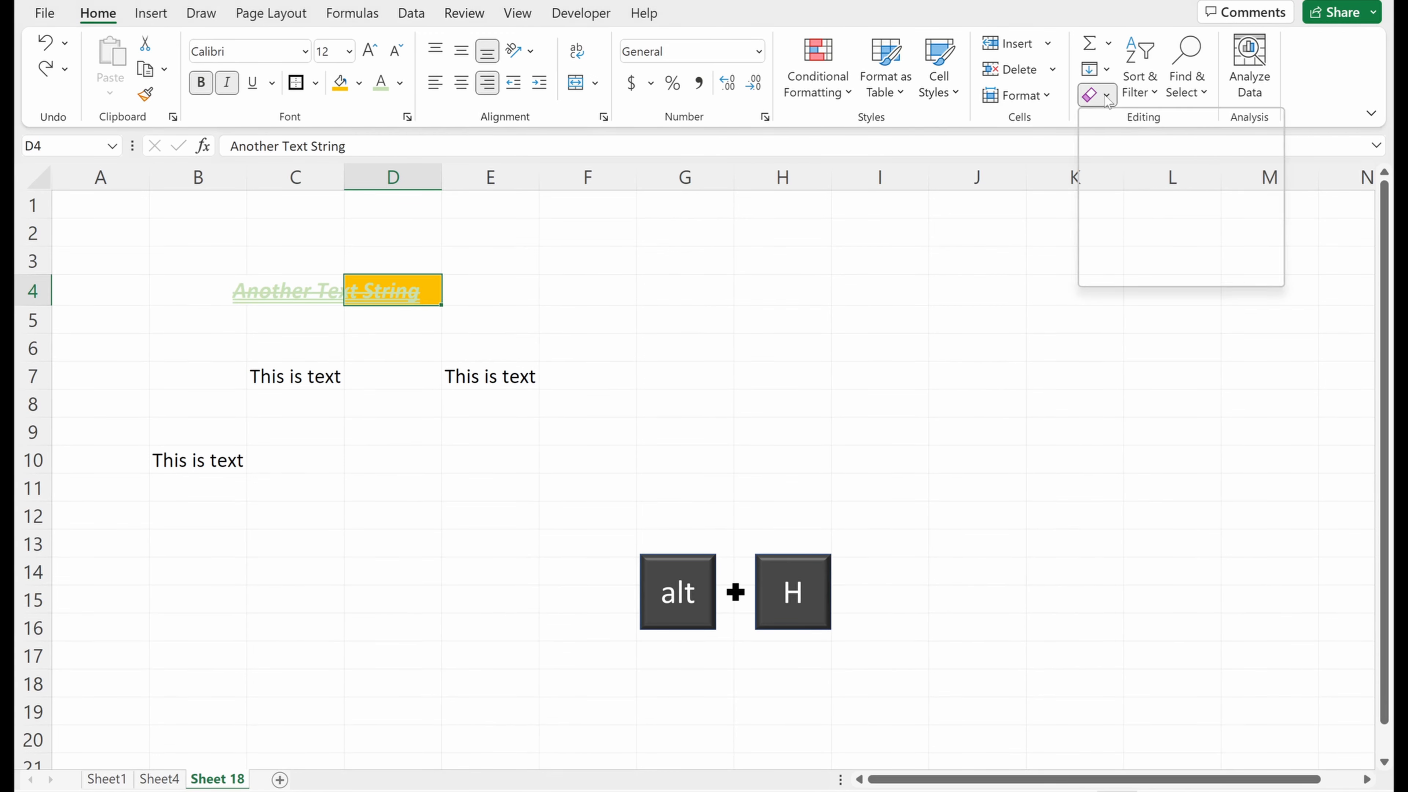
key("f")
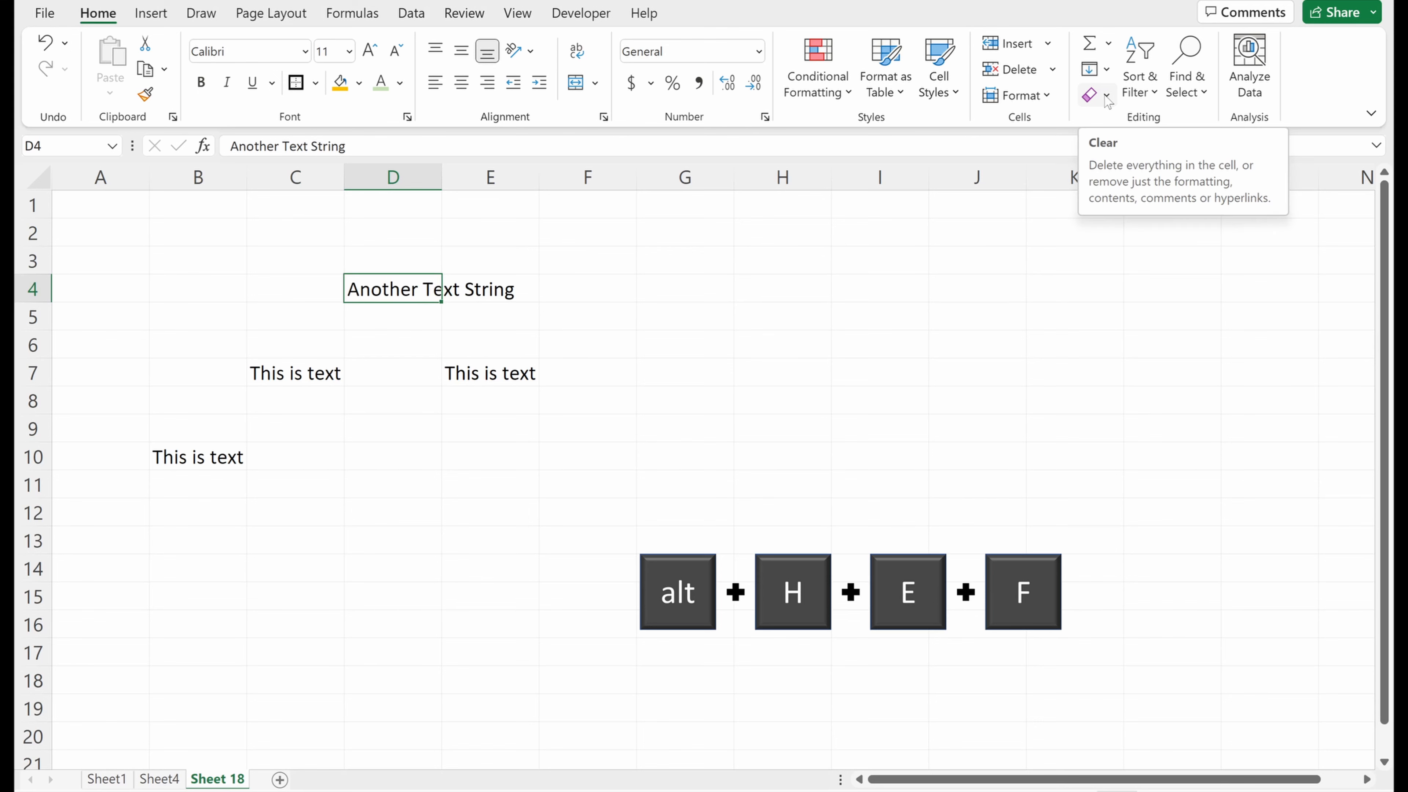
key("ctrl+z")
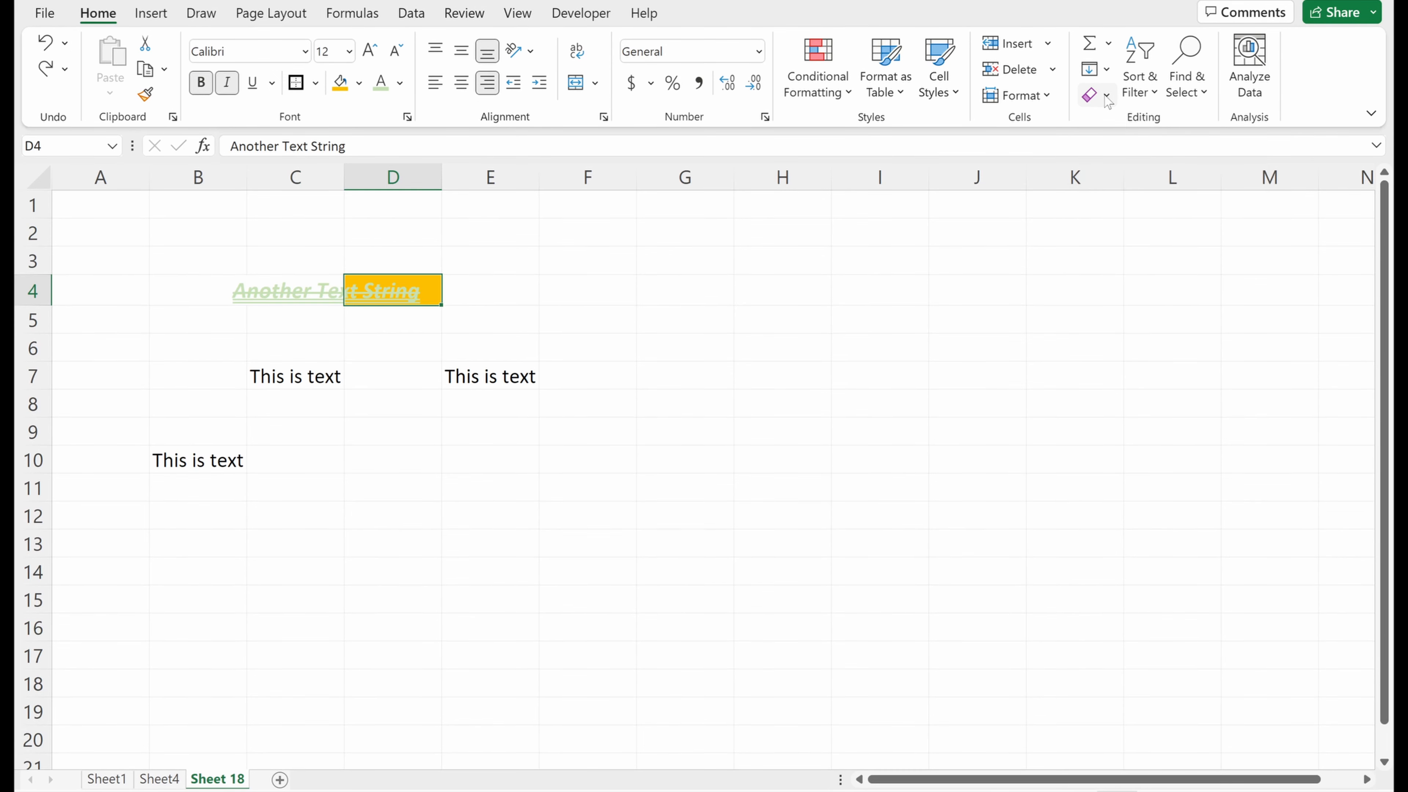
- Apply Clear Contents to cell D4 through its access-key sequence, and undo it
key("alt")
key("h")
key("e")
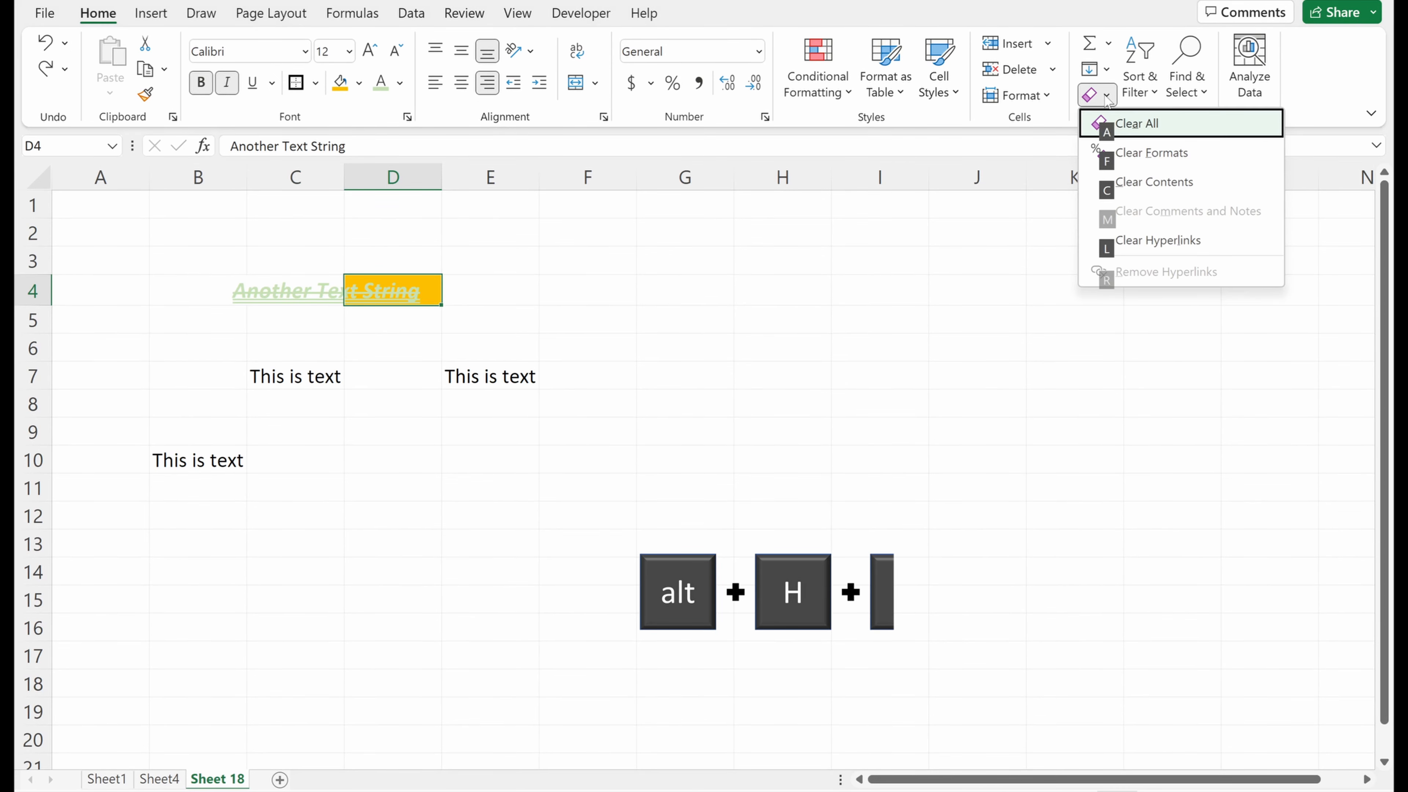
key("c")
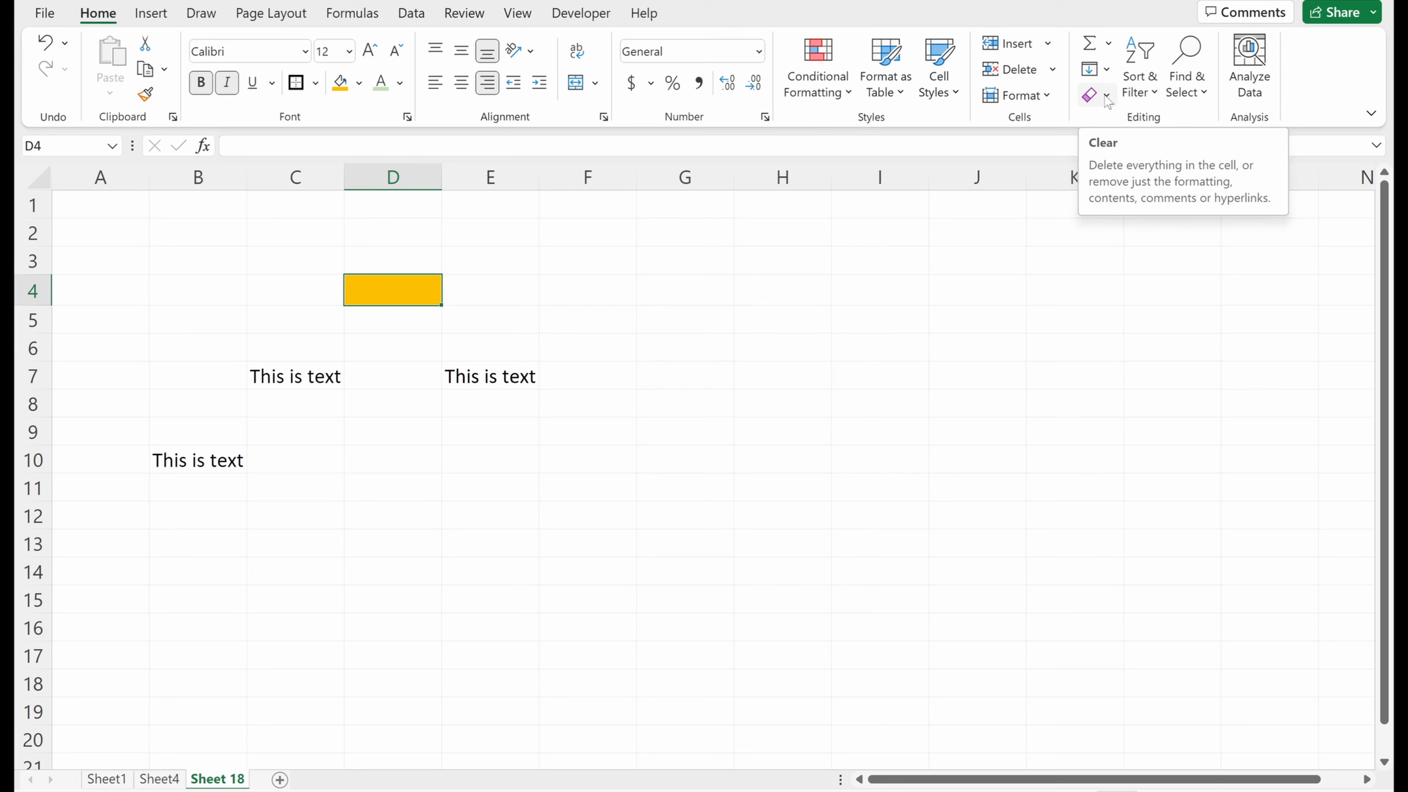
key("ctrl+z")
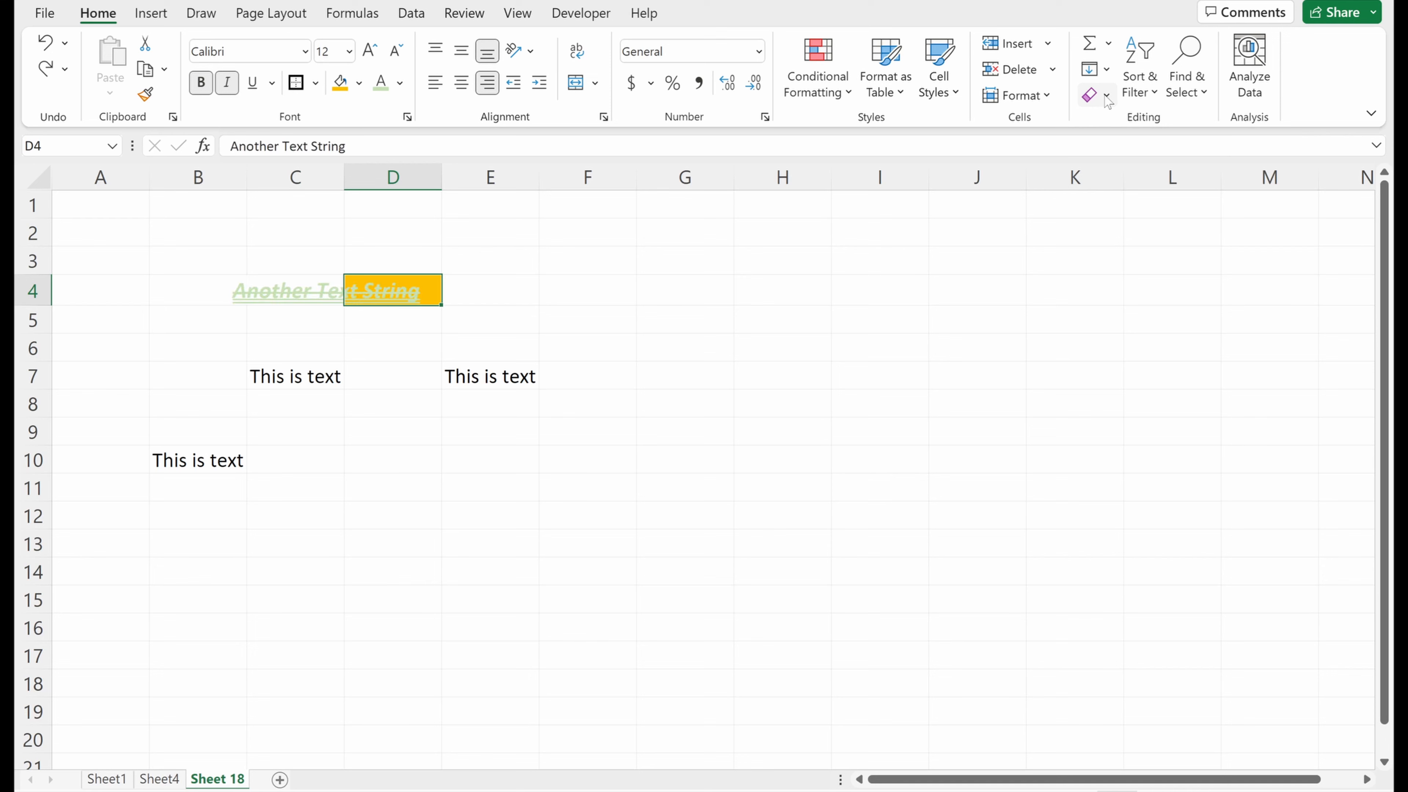
- Clear only the contents of cell D4, keeping its formatting
left_click(1107, 99)
left_click(1132, 192)
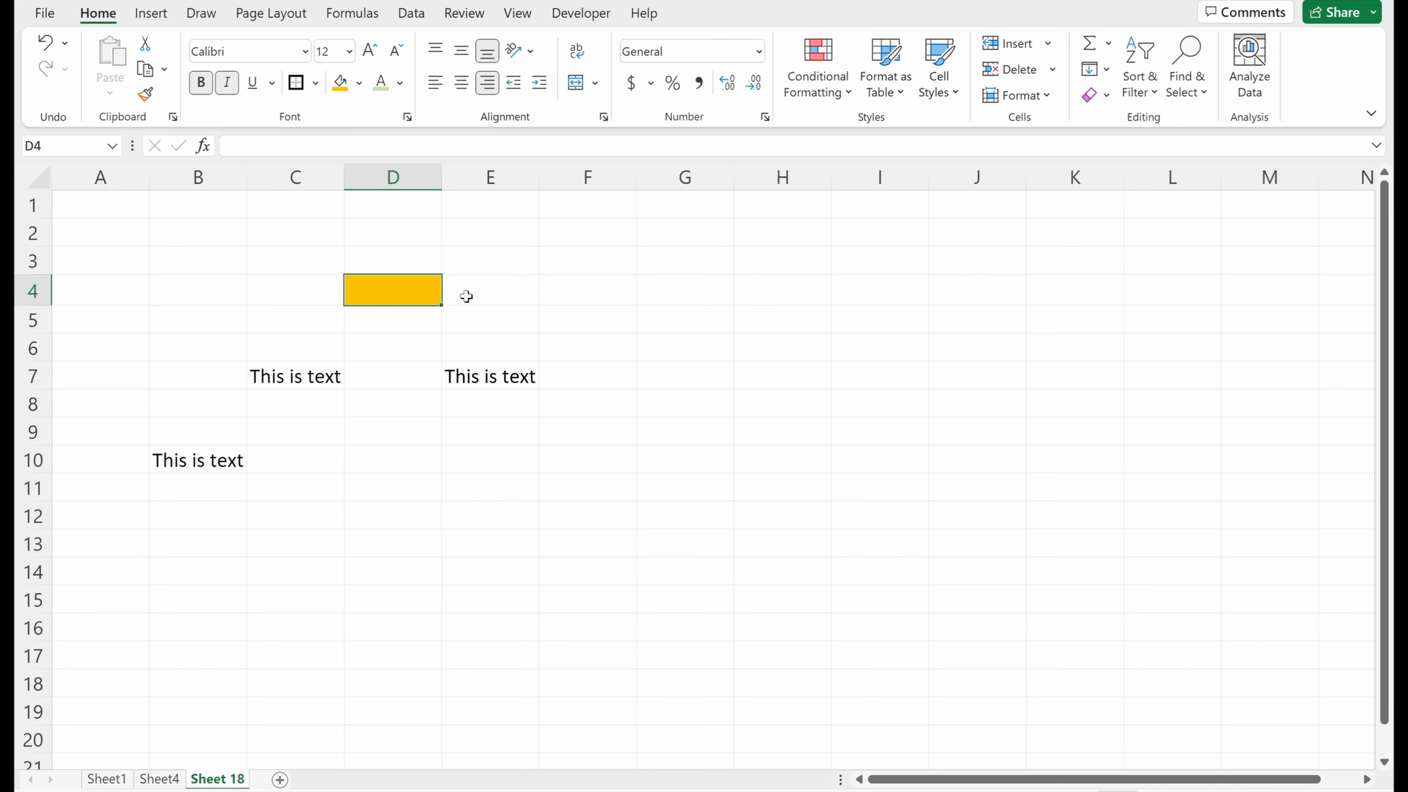
- Apply Clear All to the empty formatted cell D4, and undo it to restore the formatting
left_click(1106, 97)
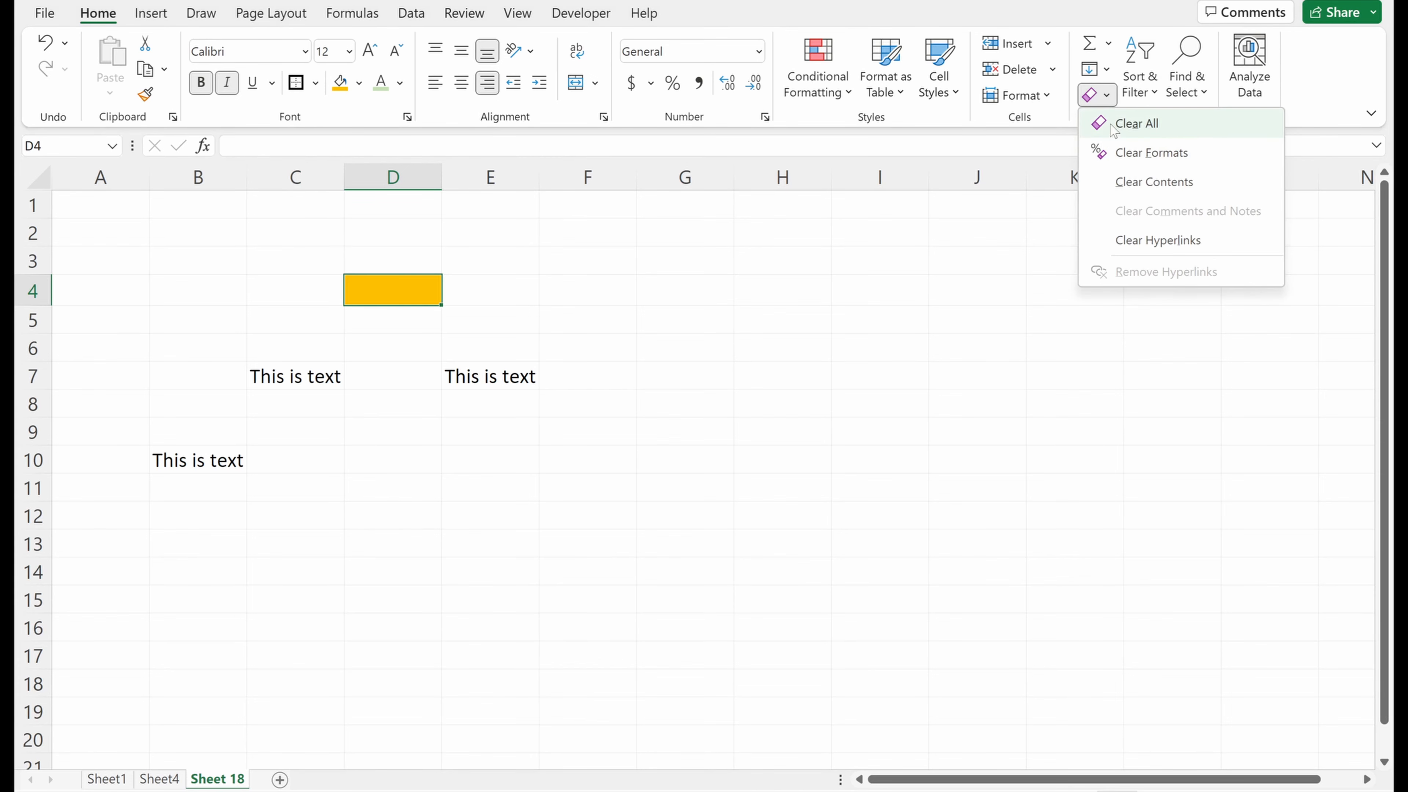
left_click(1104, 137)
left_click(1108, 98)
left_click(1108, 100)
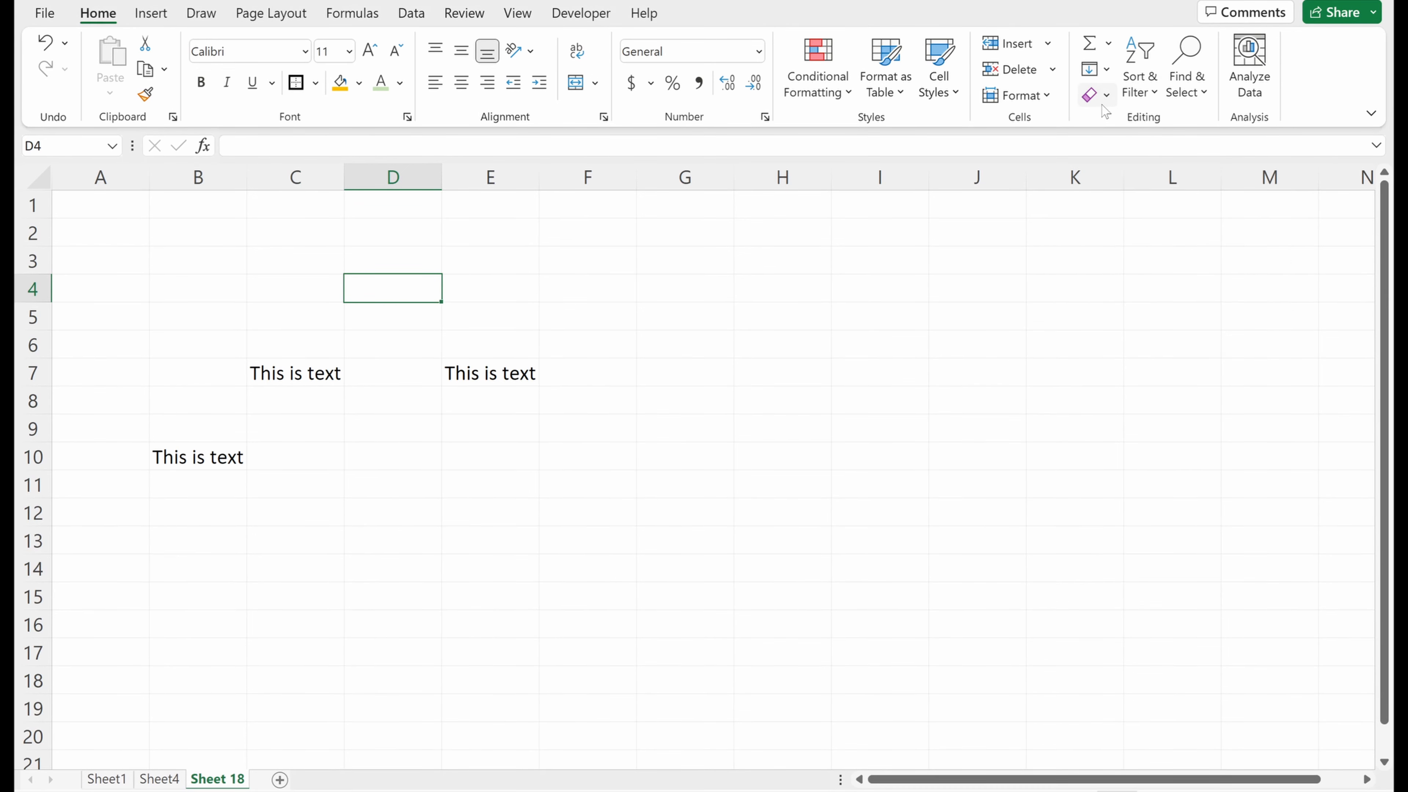
key("ctrl+z")
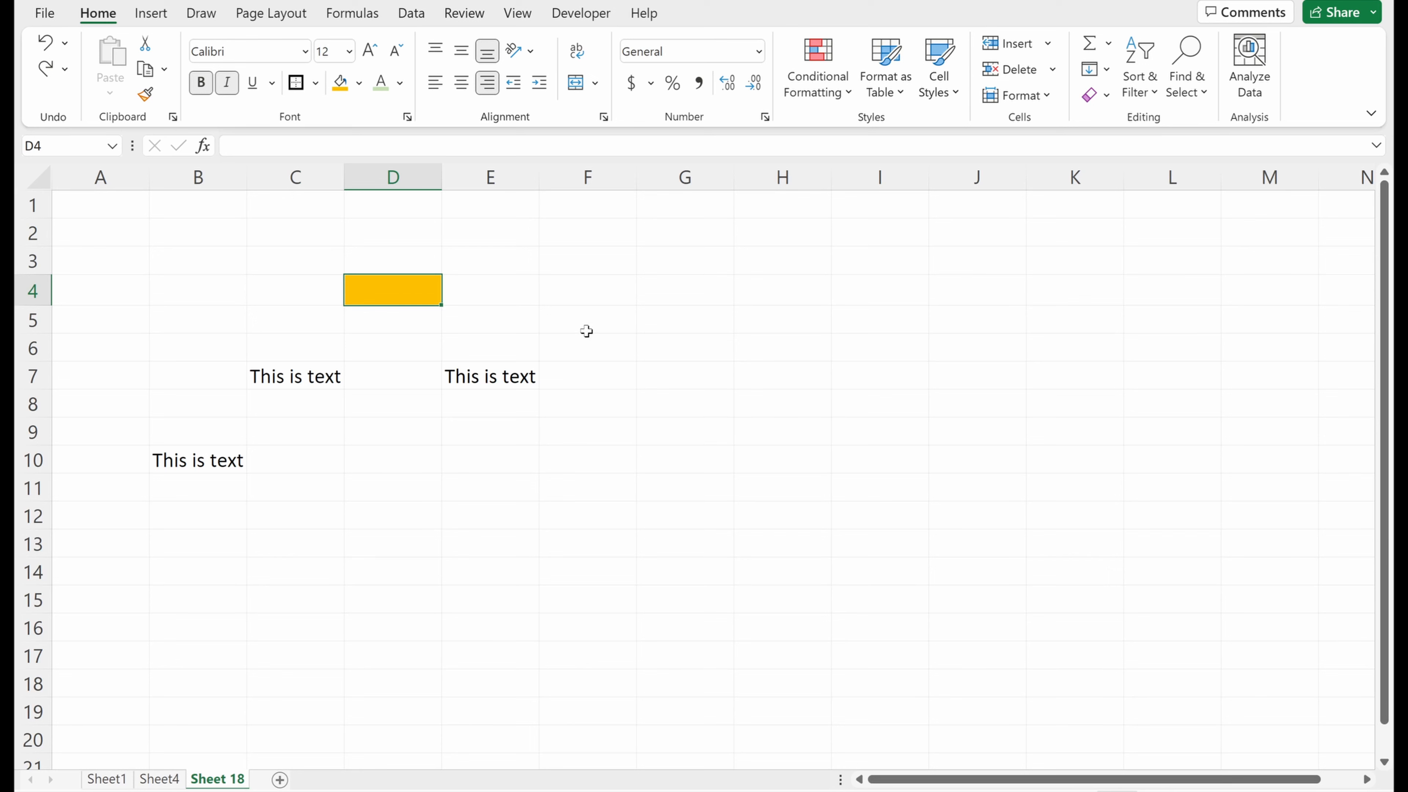
- Enter the number 100 in cell F4
left_click(580, 293)
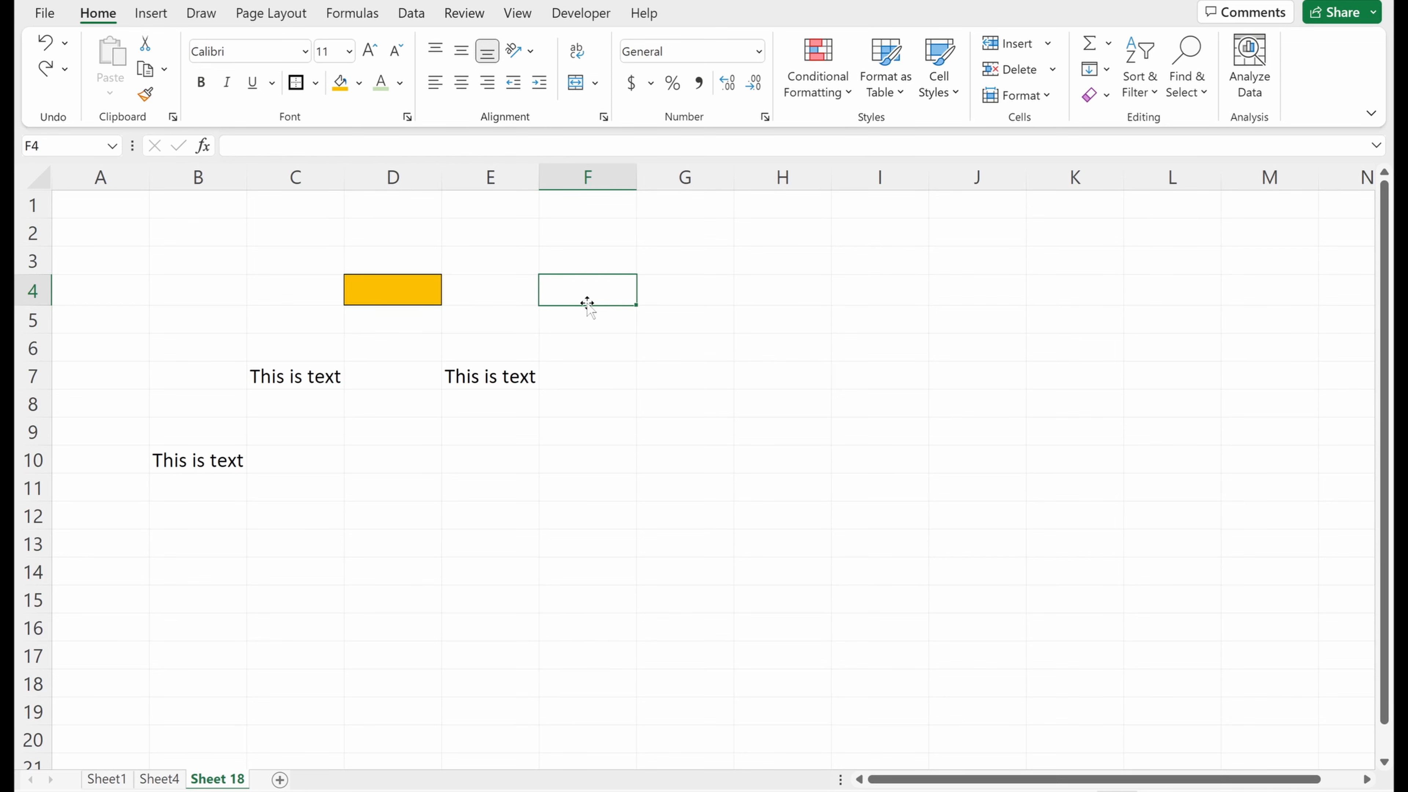
type("1")
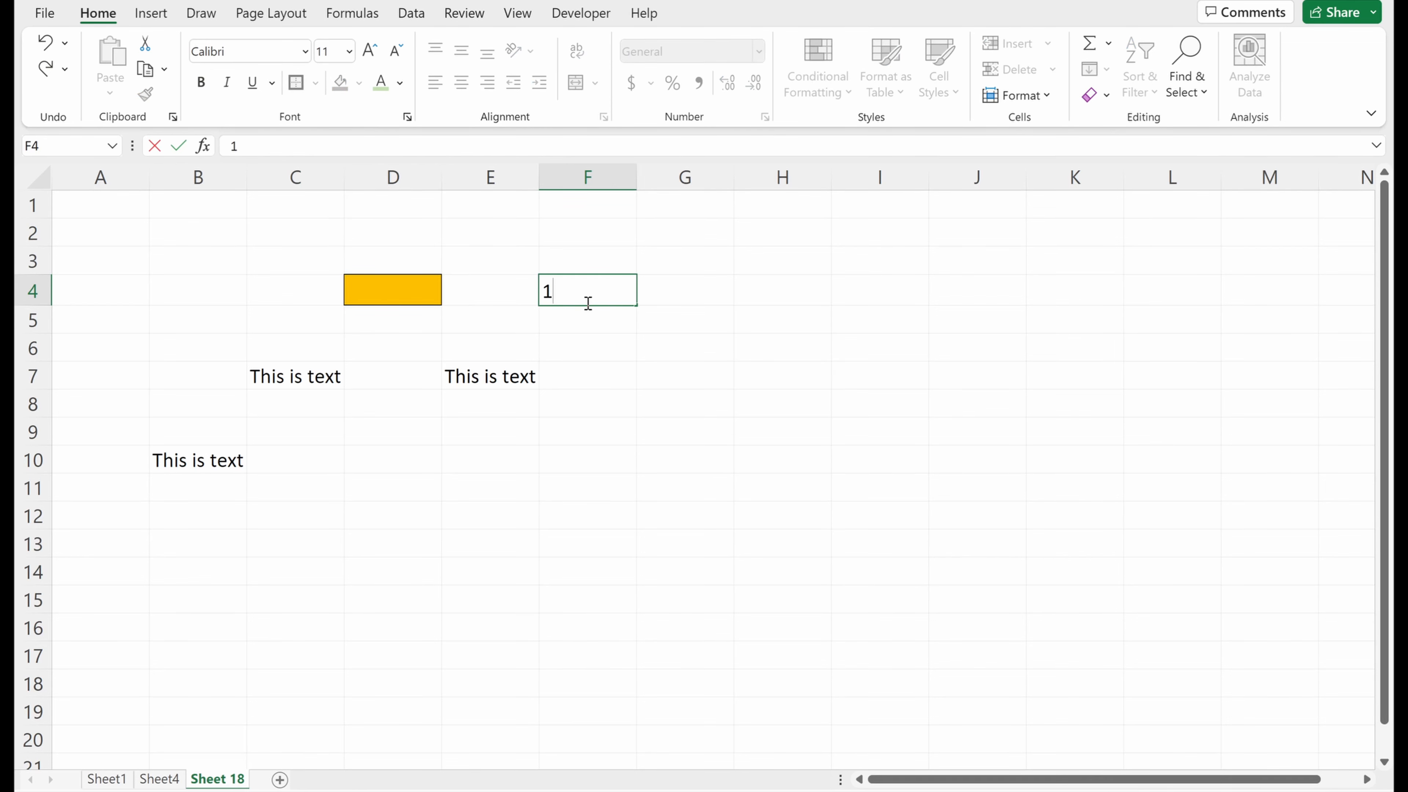
type("00")
key("Return")
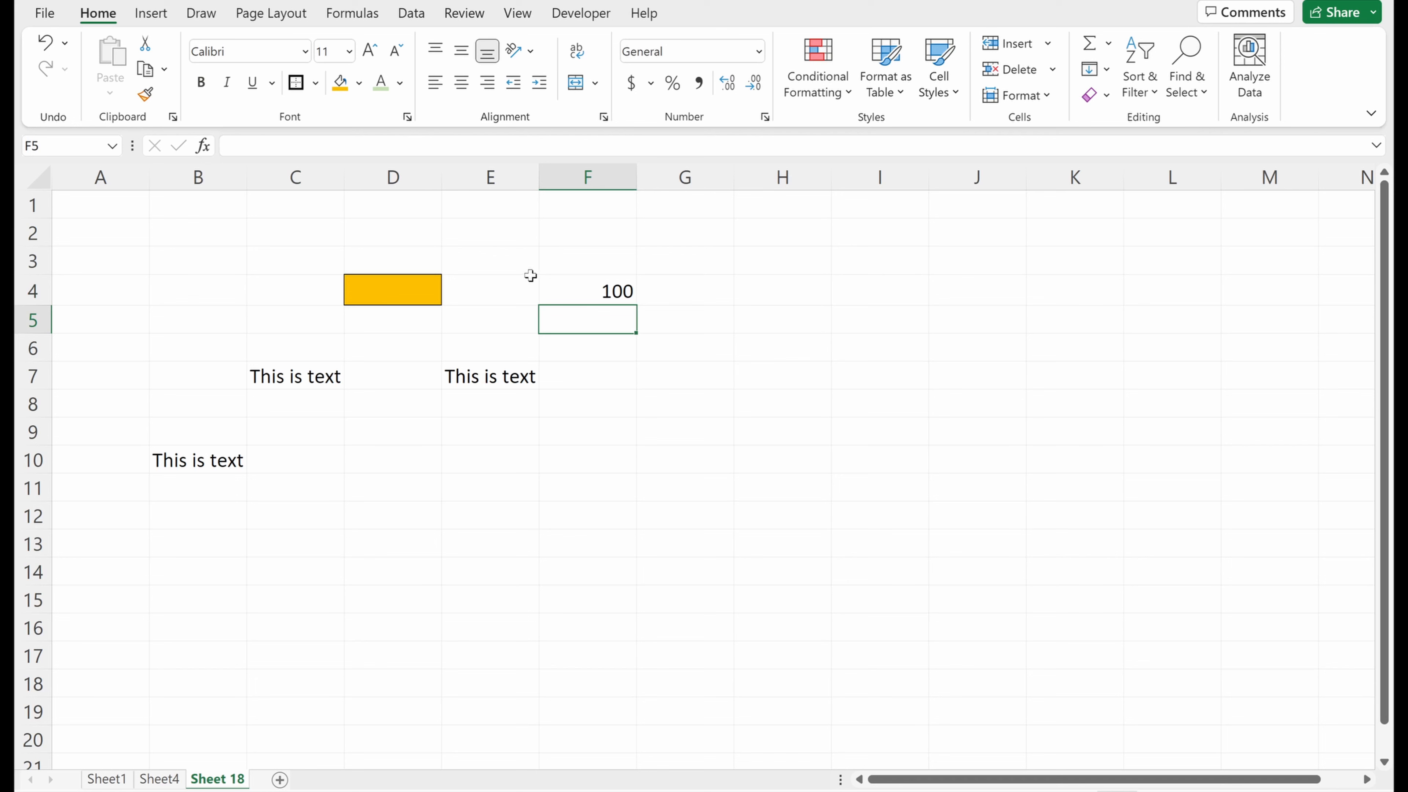
- Set the number format of cell F4 to Percentage, and change it to Currency
left_click(580, 292)
left_click(685, 50)
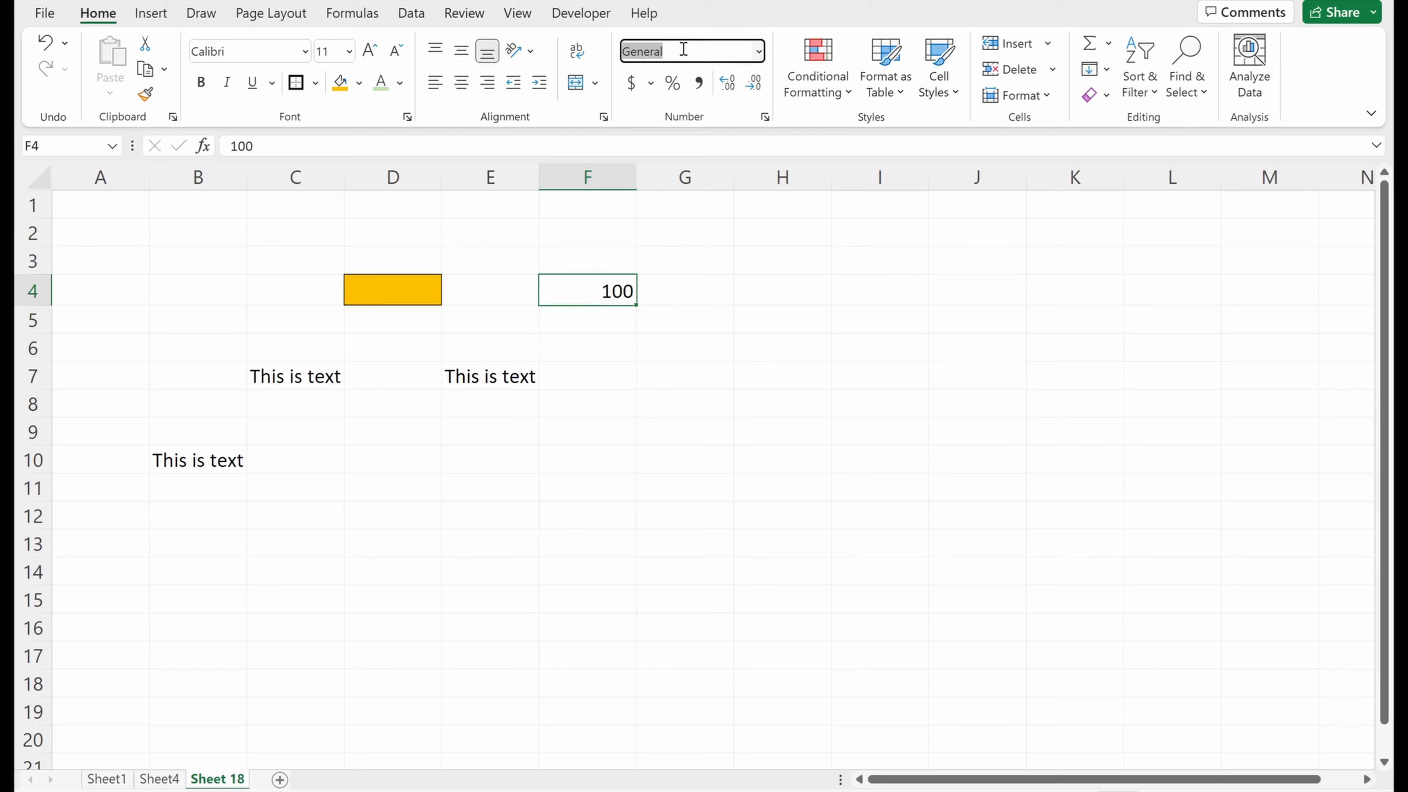
type("Percentage")
key("Return")
left_click(684, 49)
type("Currency")
key("Return")
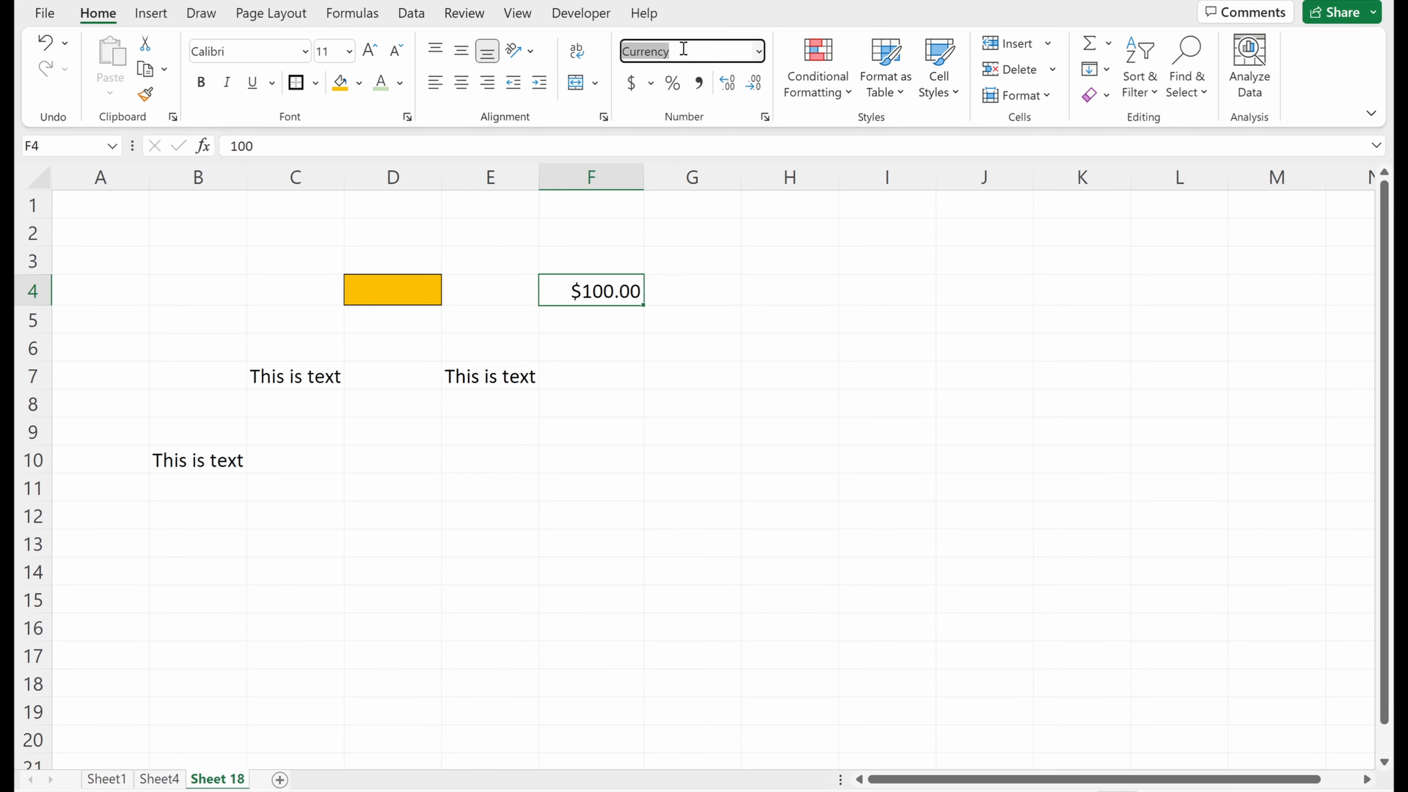
- Apply the accounting, percent and comma number styles in turn to cell F4
left_click(634, 84)
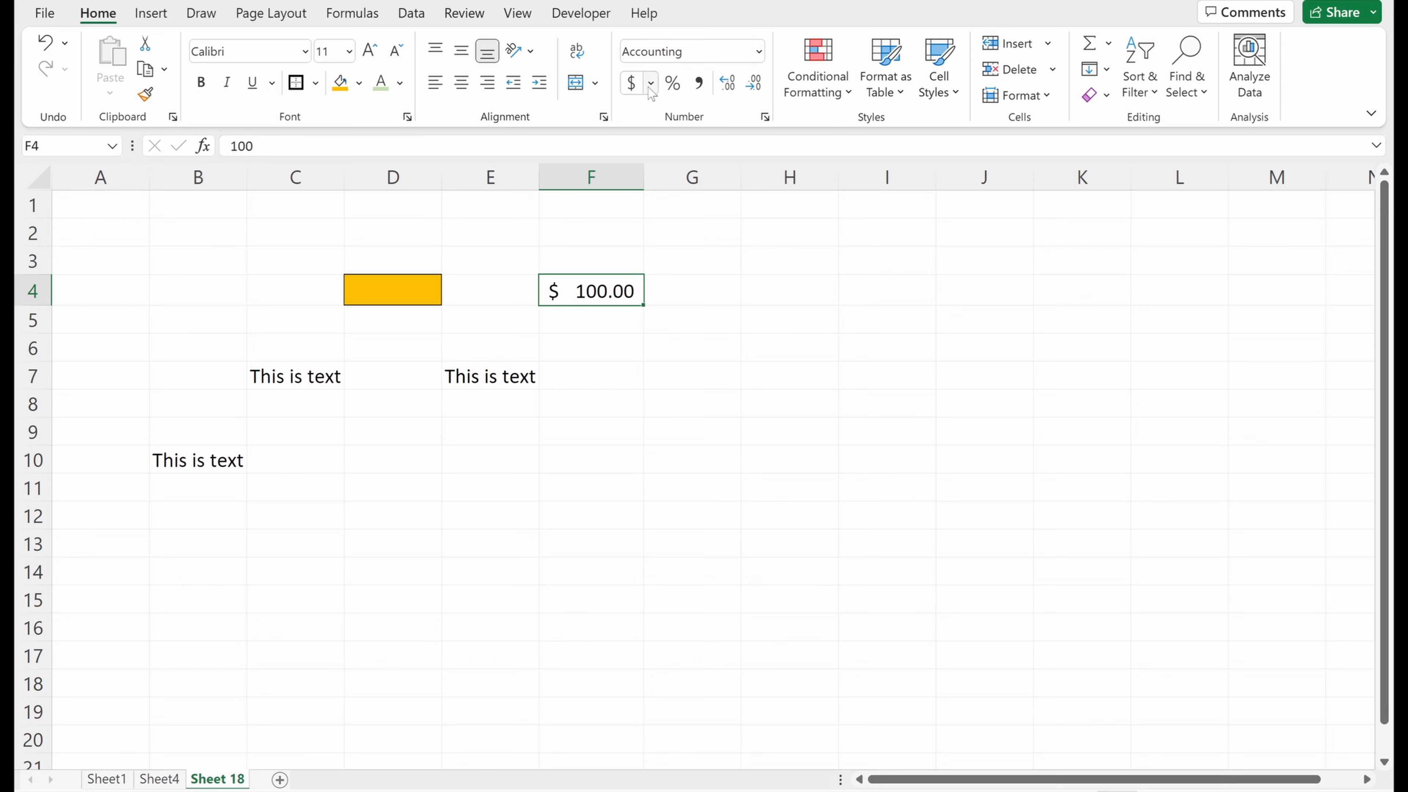
left_click(673, 85)
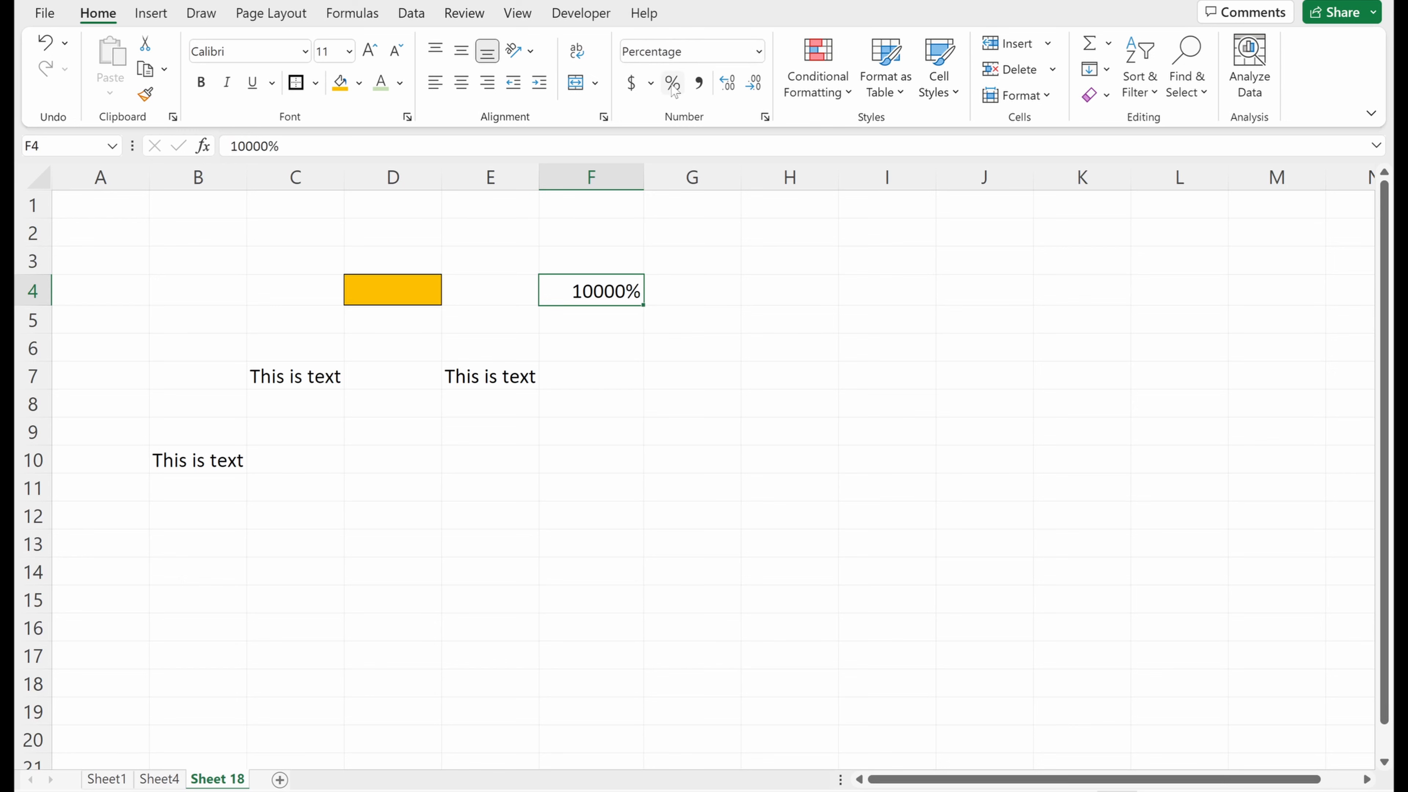
left_click(700, 84)
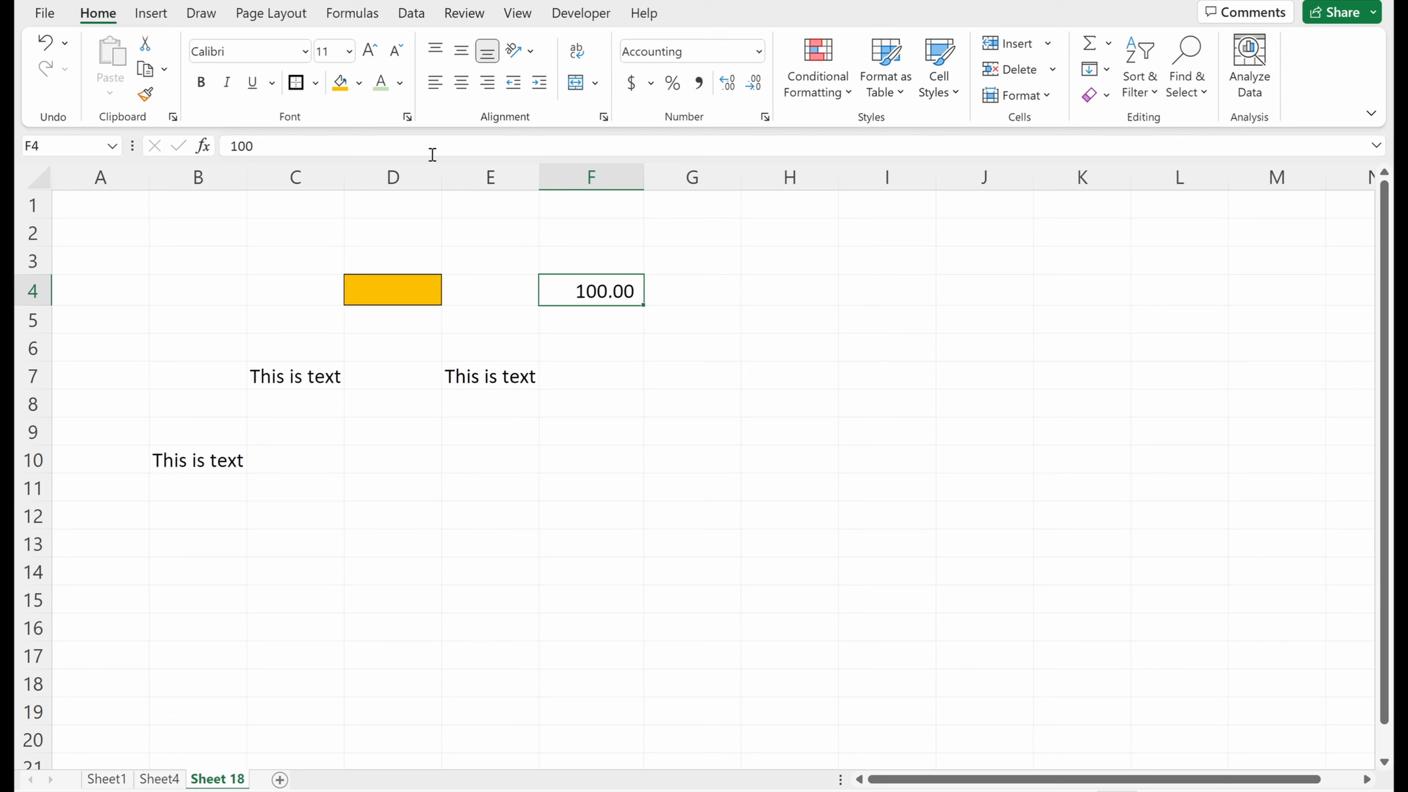
- Change the value in cell F4 to 1000
left_click(423, 148)
type("0")
key("Return")
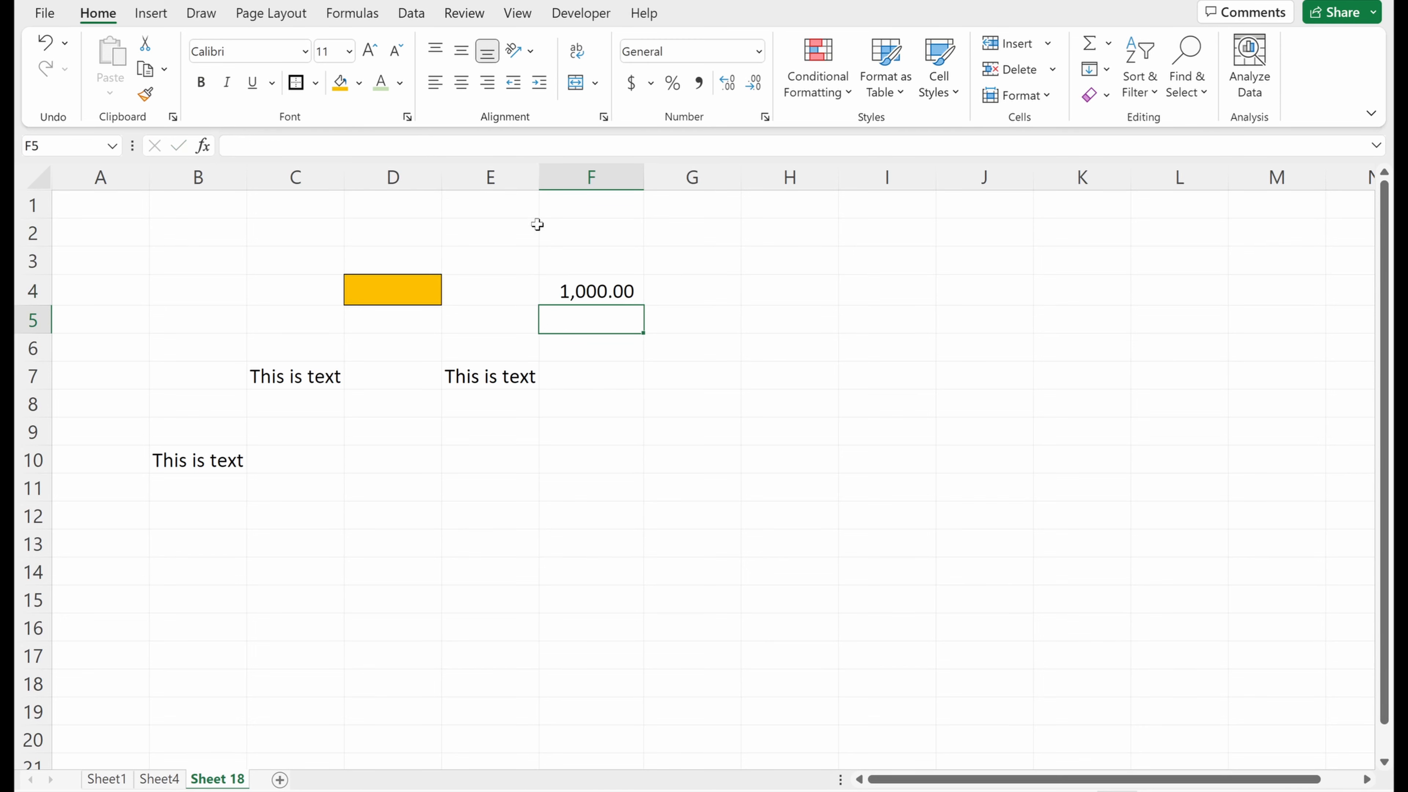
- Reset the number format of cell F4 to General, and apply the comma style to it again
left_click(618, 293)
left_click(698, 52)
type("General")
key("Return")
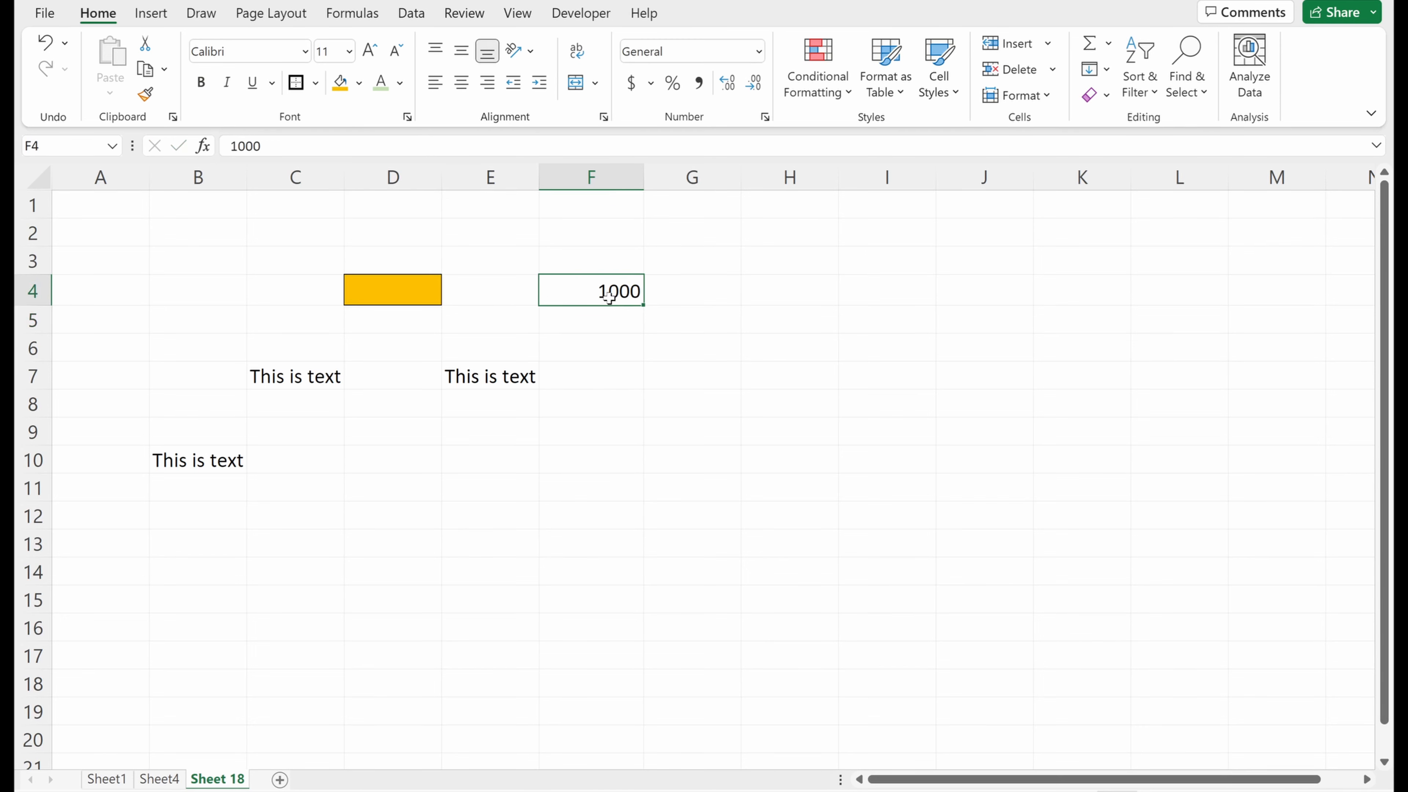
left_click(702, 86)
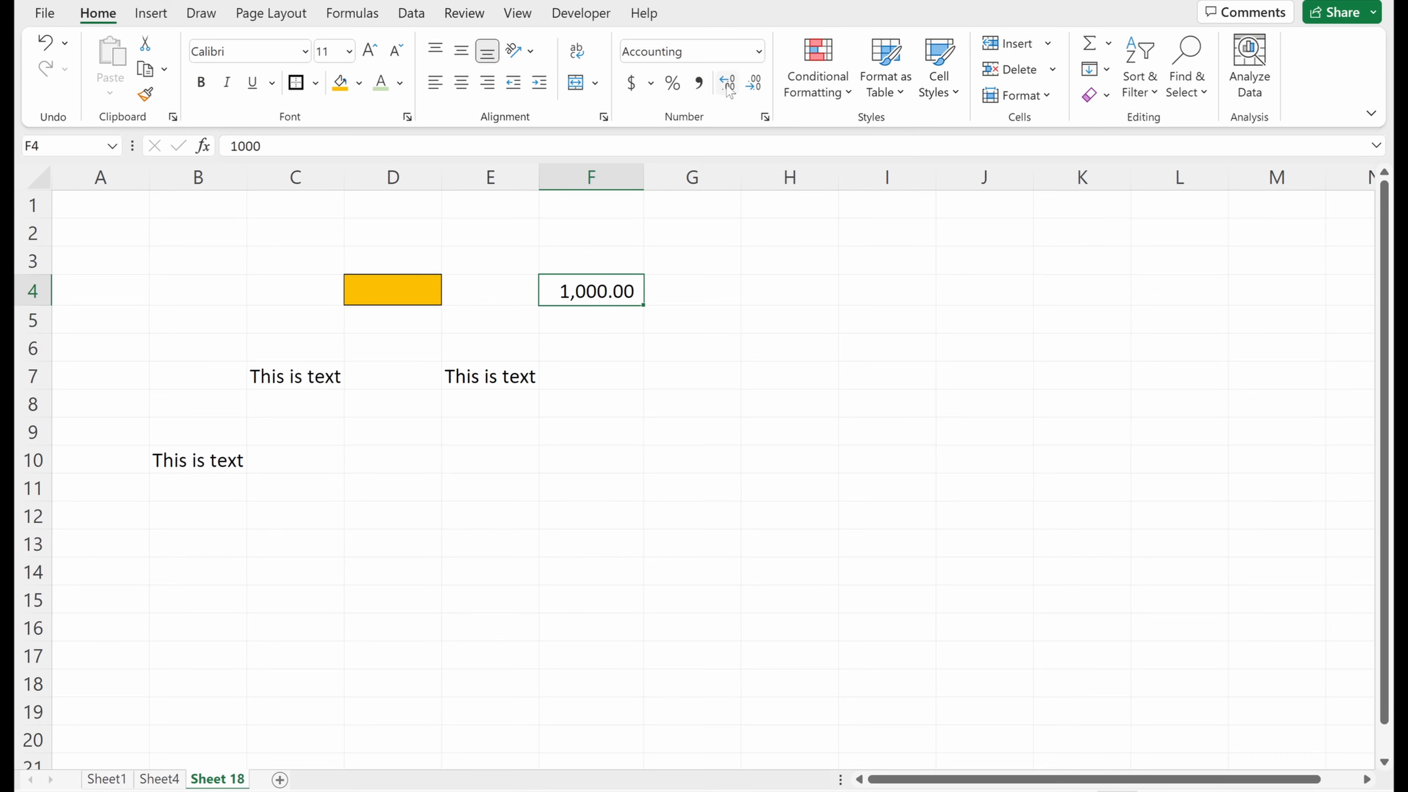
- Remove both decimal places from the number in cell F4, and add two decimal places back
double_click(761, 88)
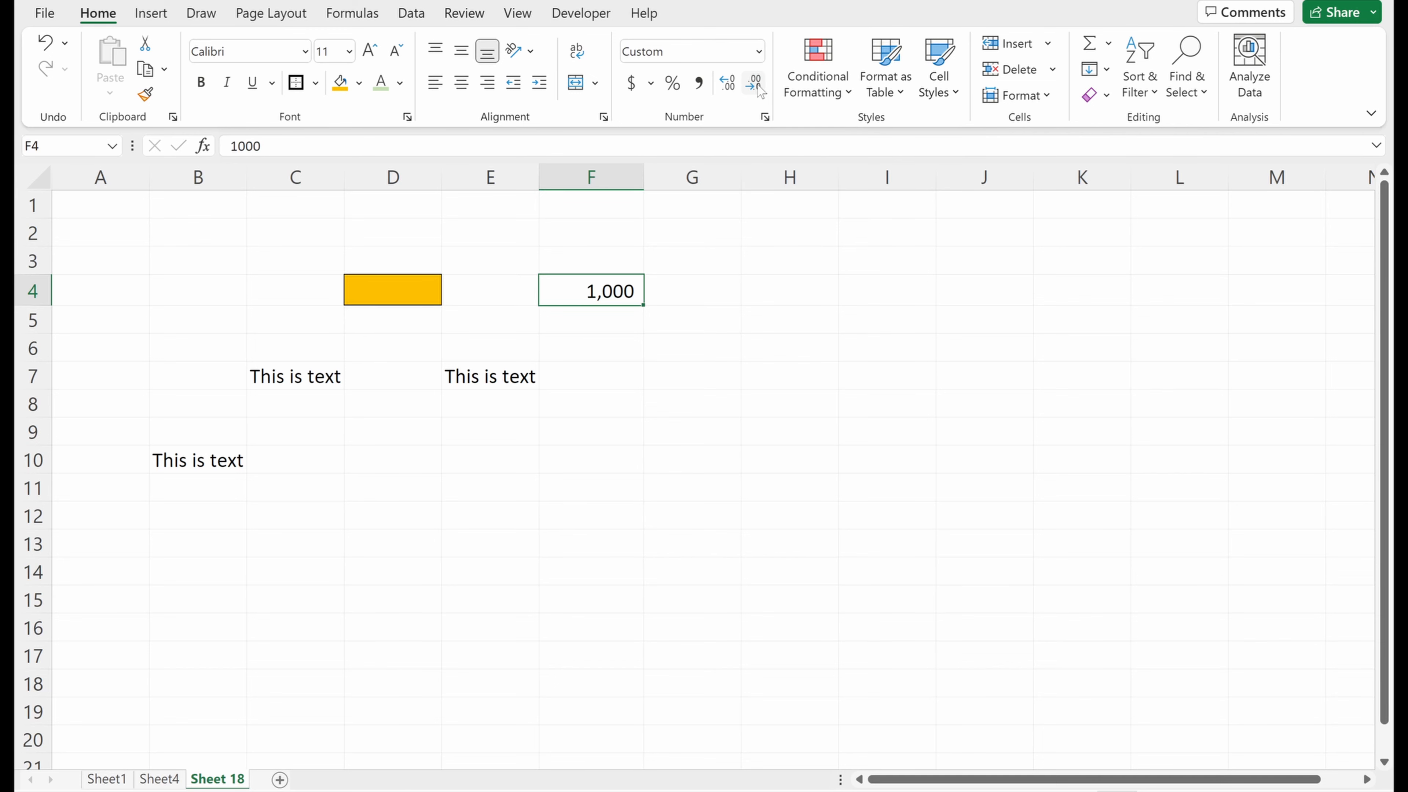
double_click(723, 89)
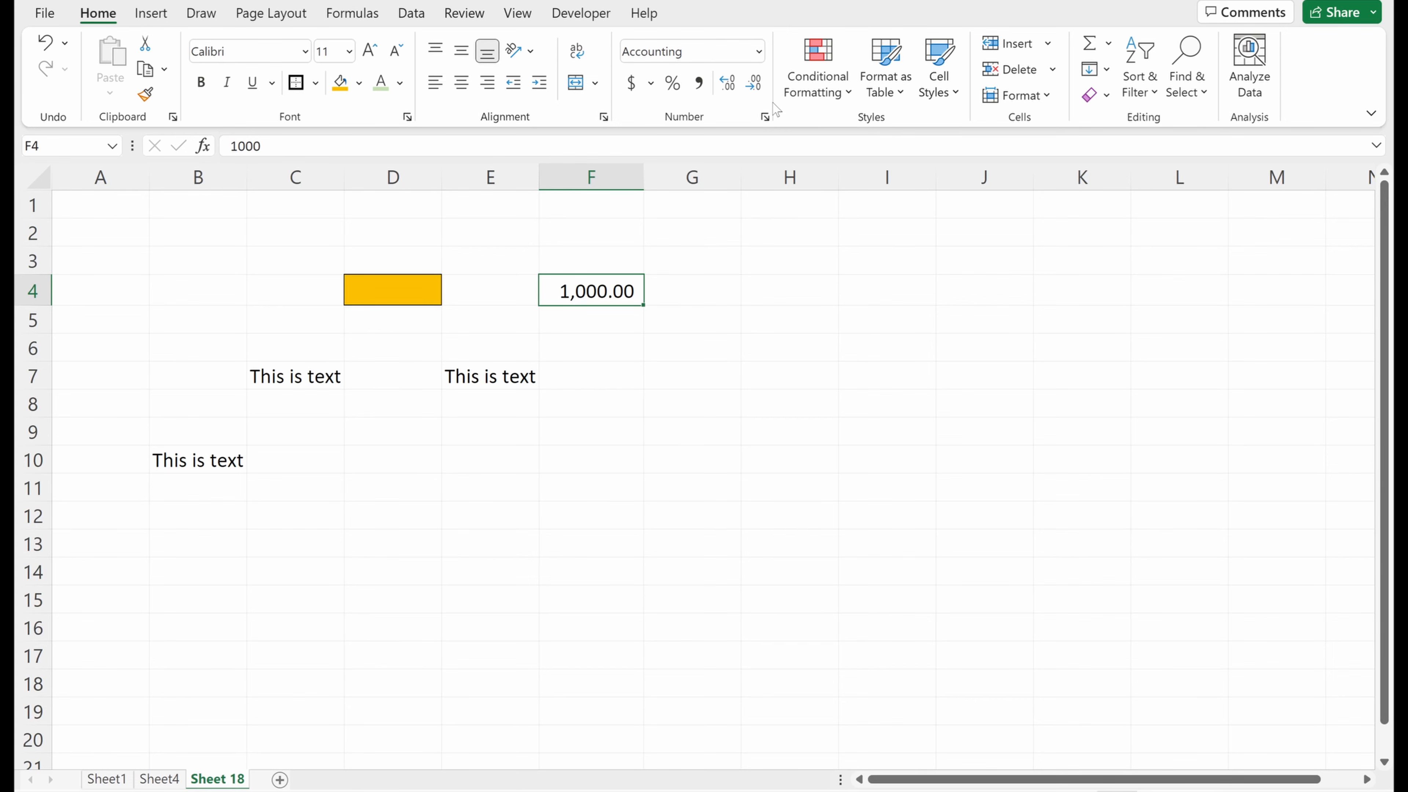
- Clear all contents and formatting from the range B4:H11
left_click_drag(178, 283, 764, 478)
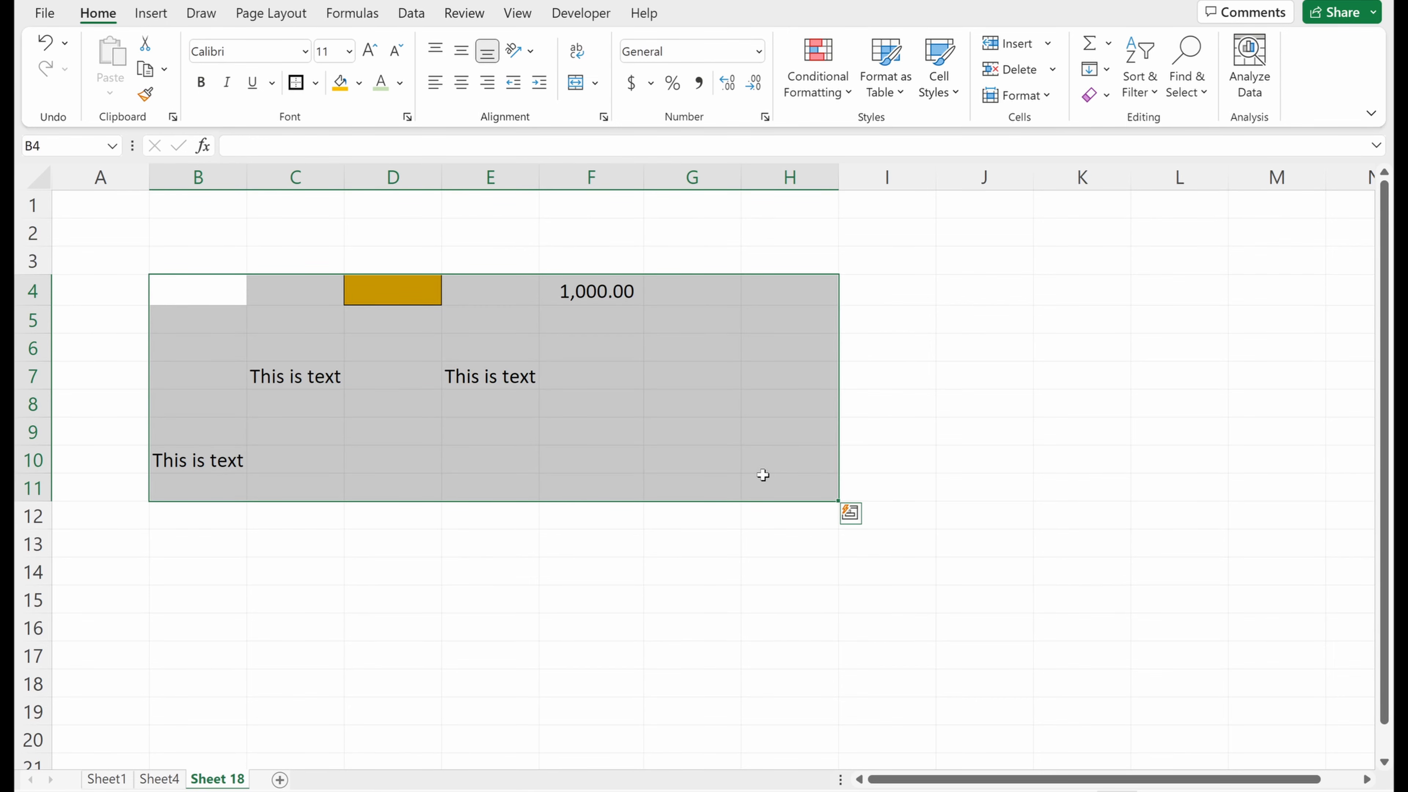
key("alt+h")
key("e")
key("a")
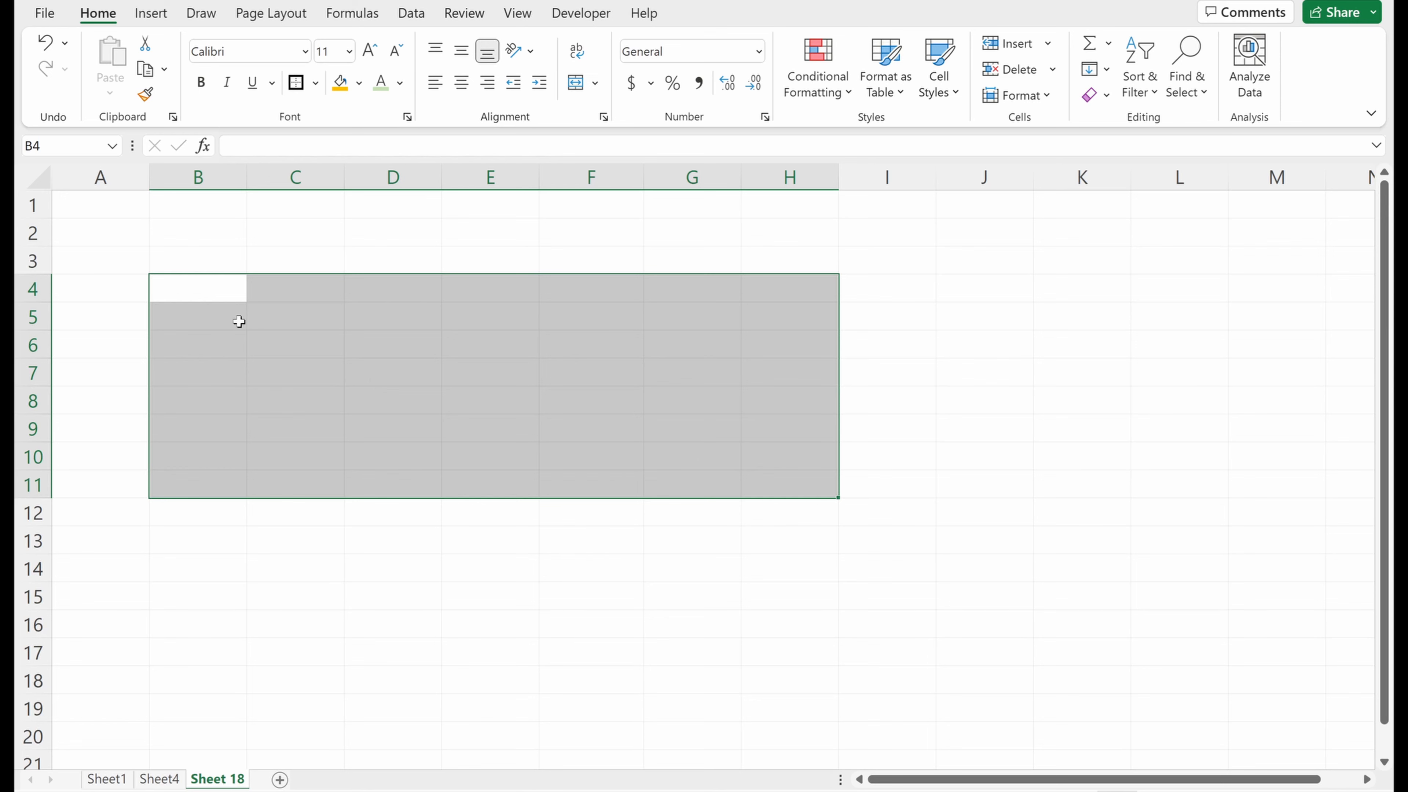
- Enter 1 and 2 in cells B4 and B5, and extend the number series down to B11
left_click(225, 291)
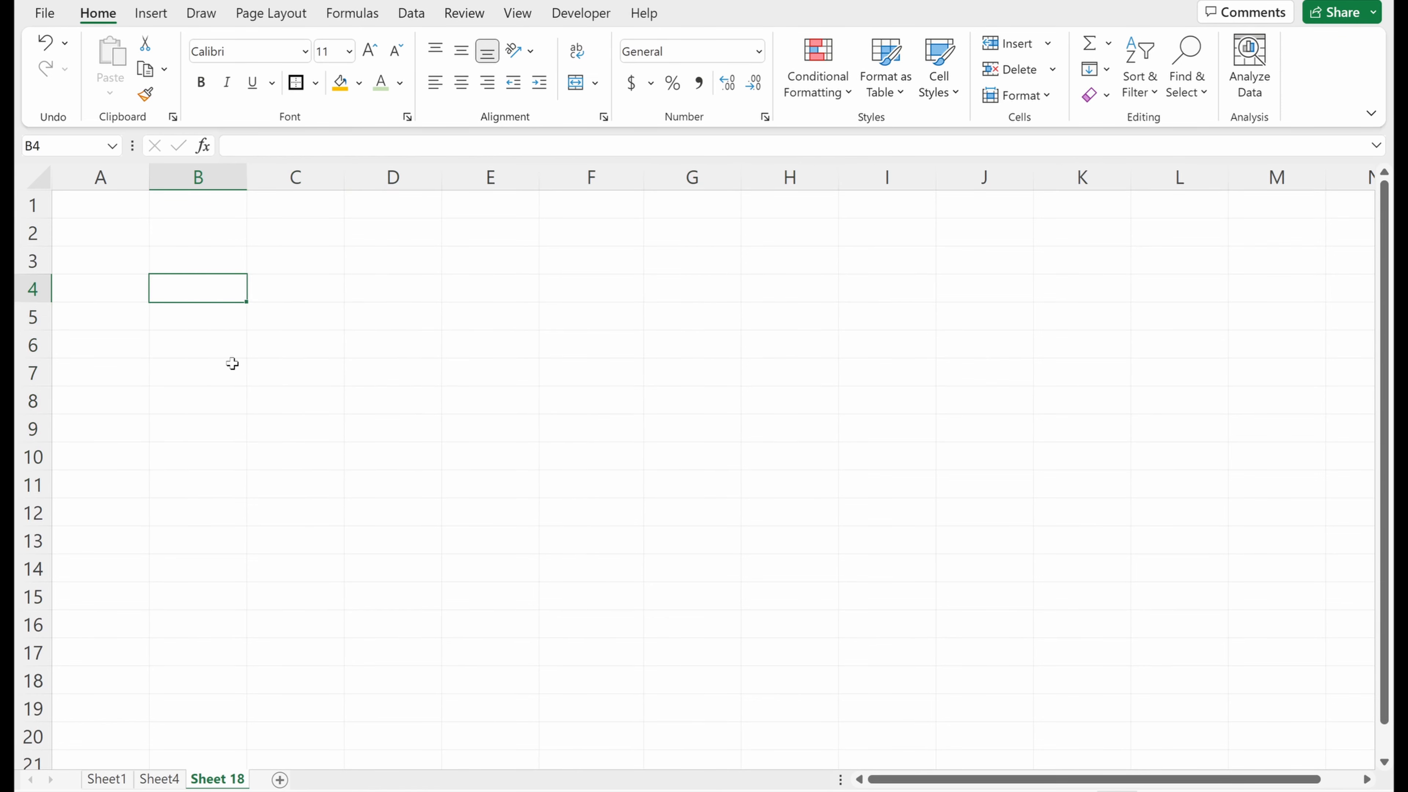
type("1")
key("Return")
type("2")
key("Return")
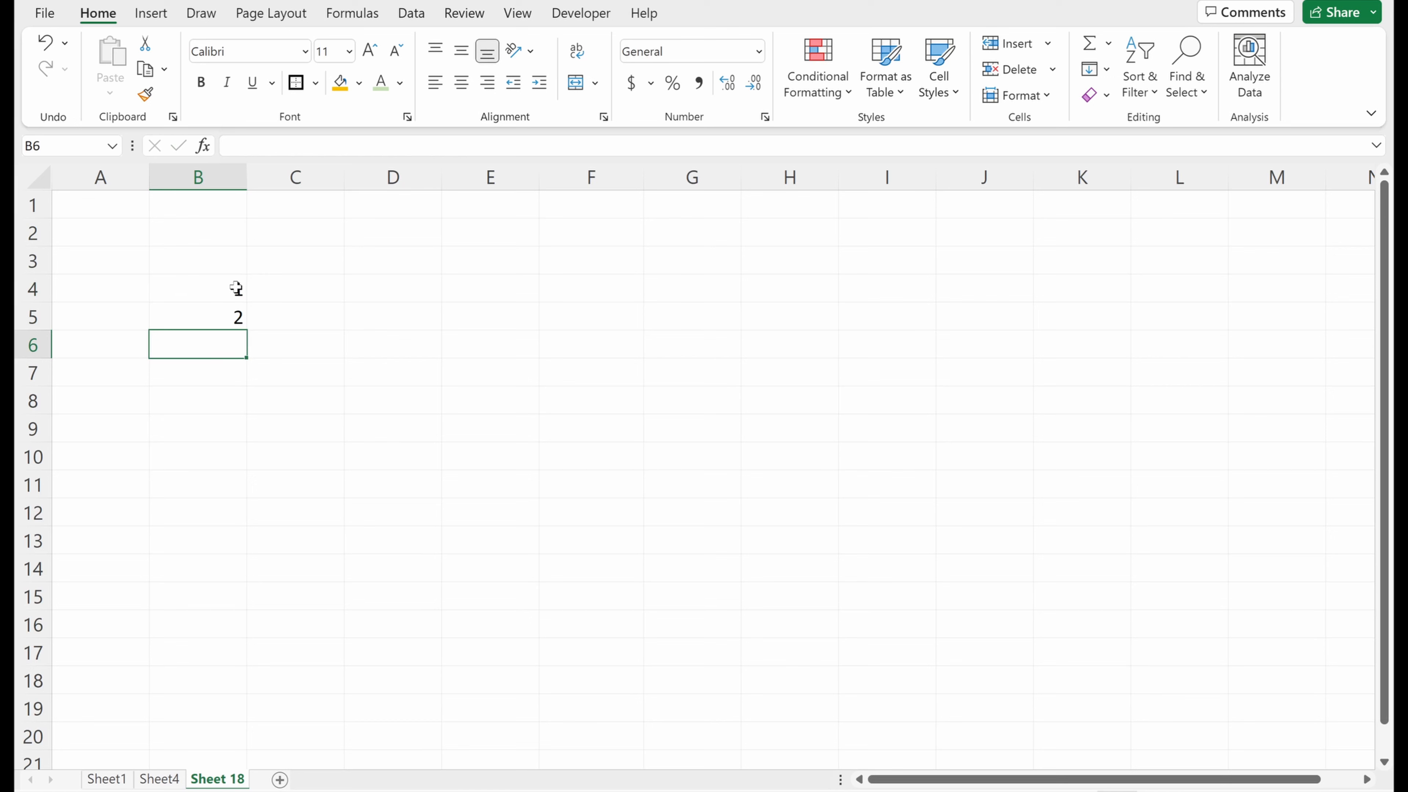
left_click_drag(237, 287, 241, 495)
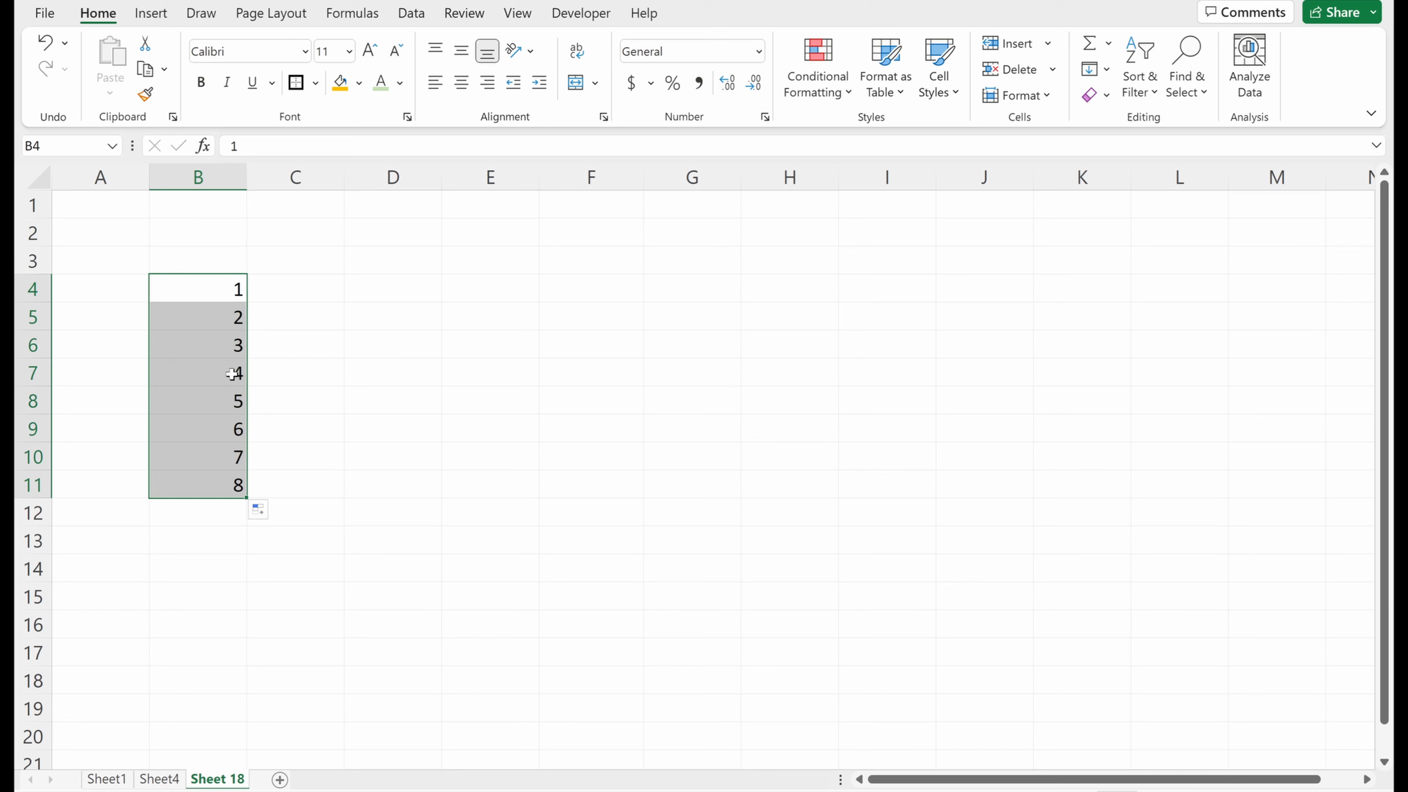
- Enter the years 2018 and 2019 in cells C4 and C5, and extend the series down to C11
left_click(299, 289)
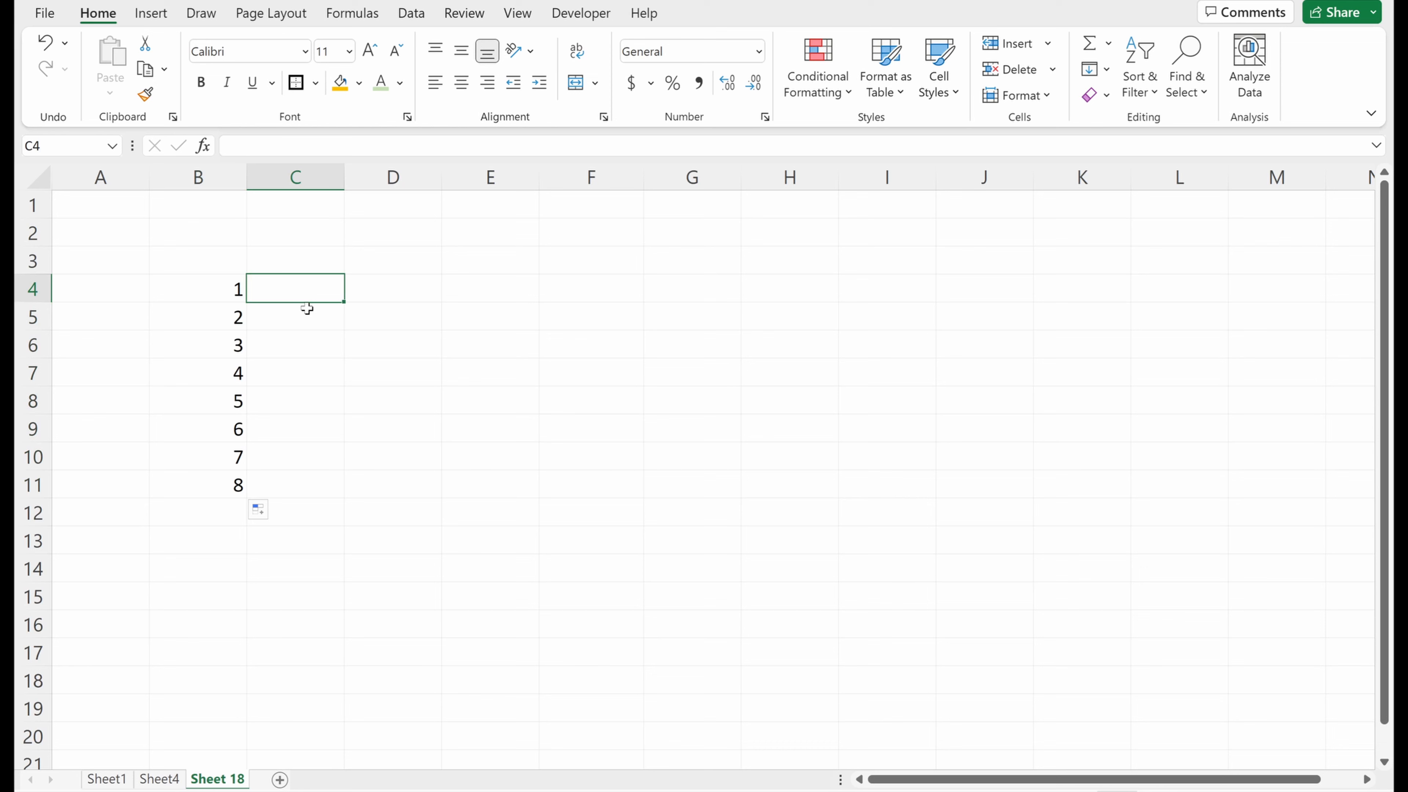
type("2018")
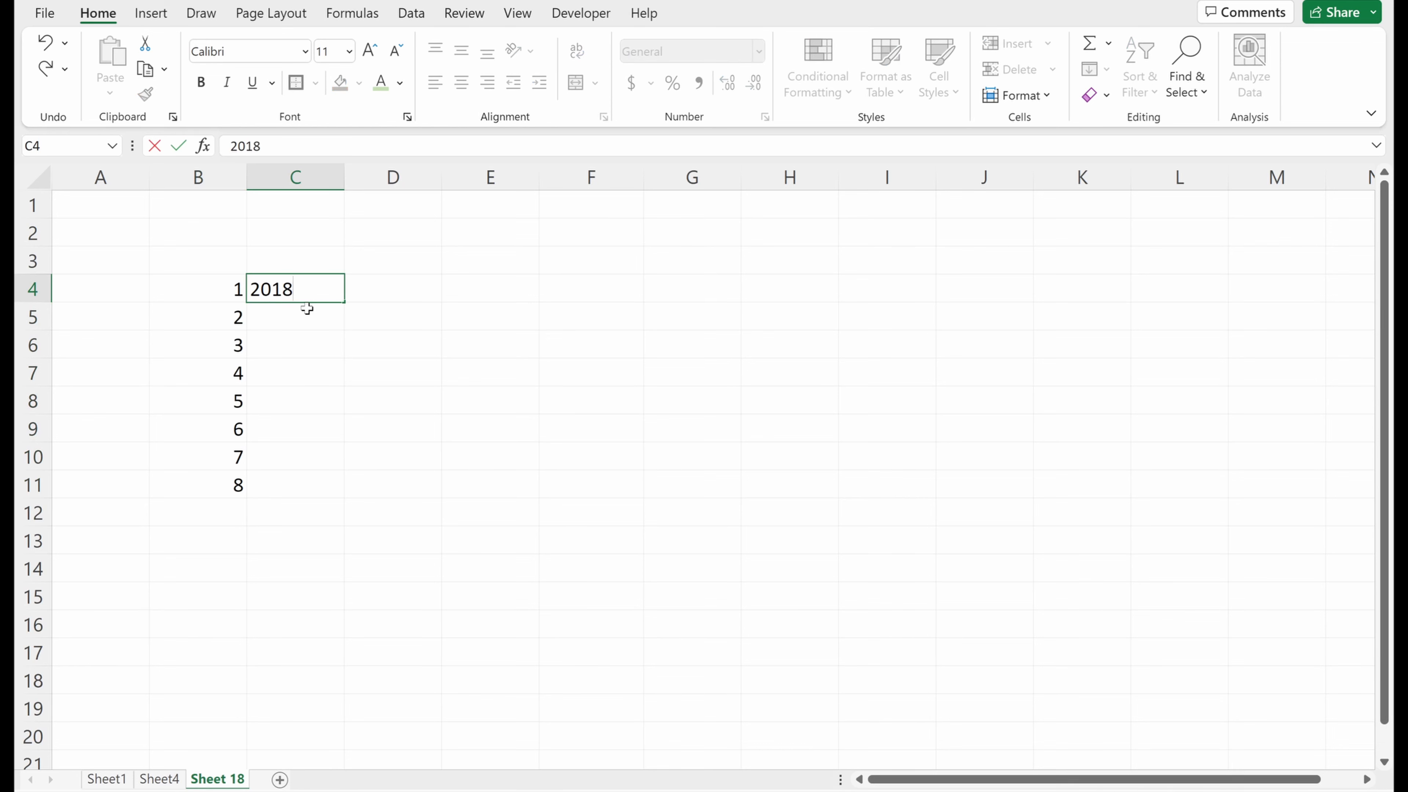
key("Return")
type("2019")
key("Return")
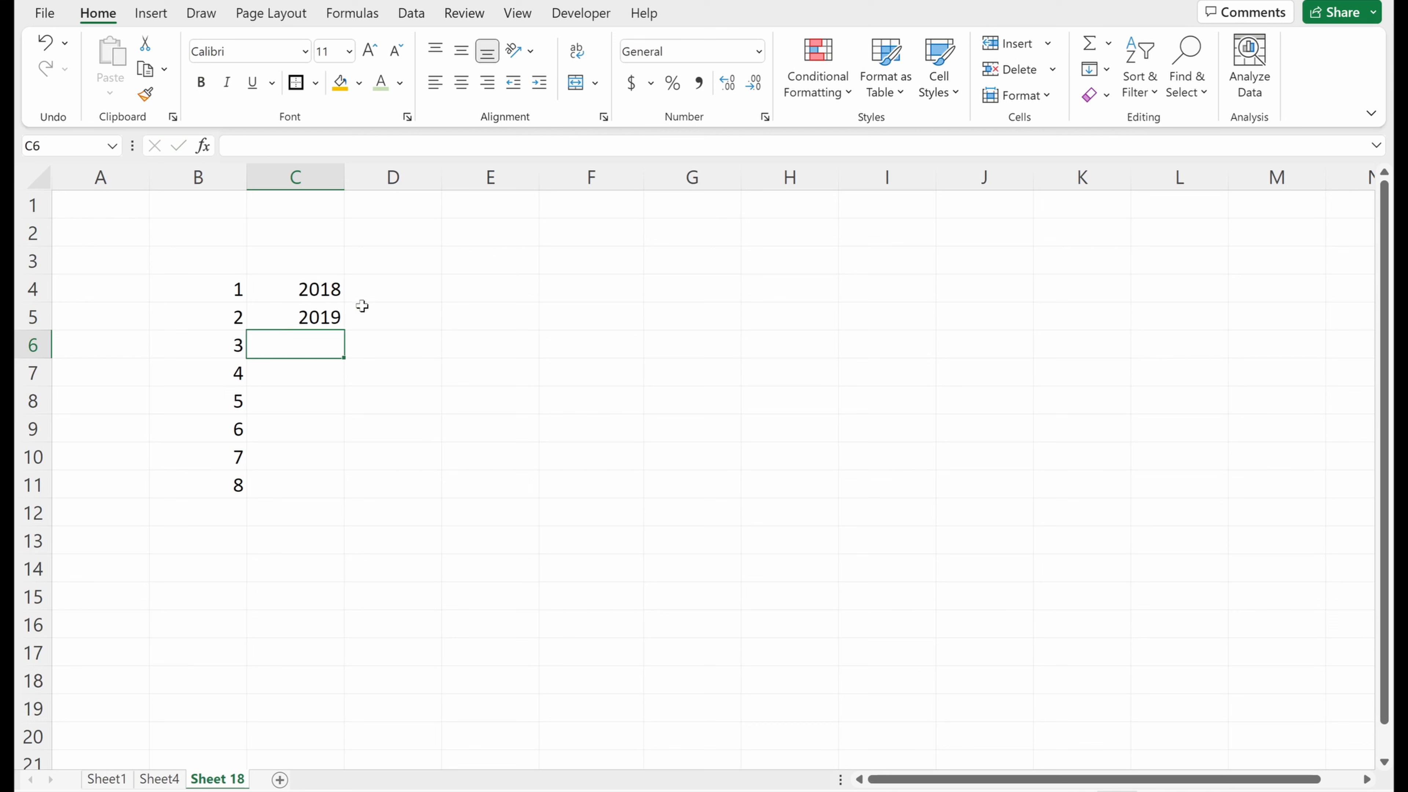
left_click_drag(308, 285, 338, 498)
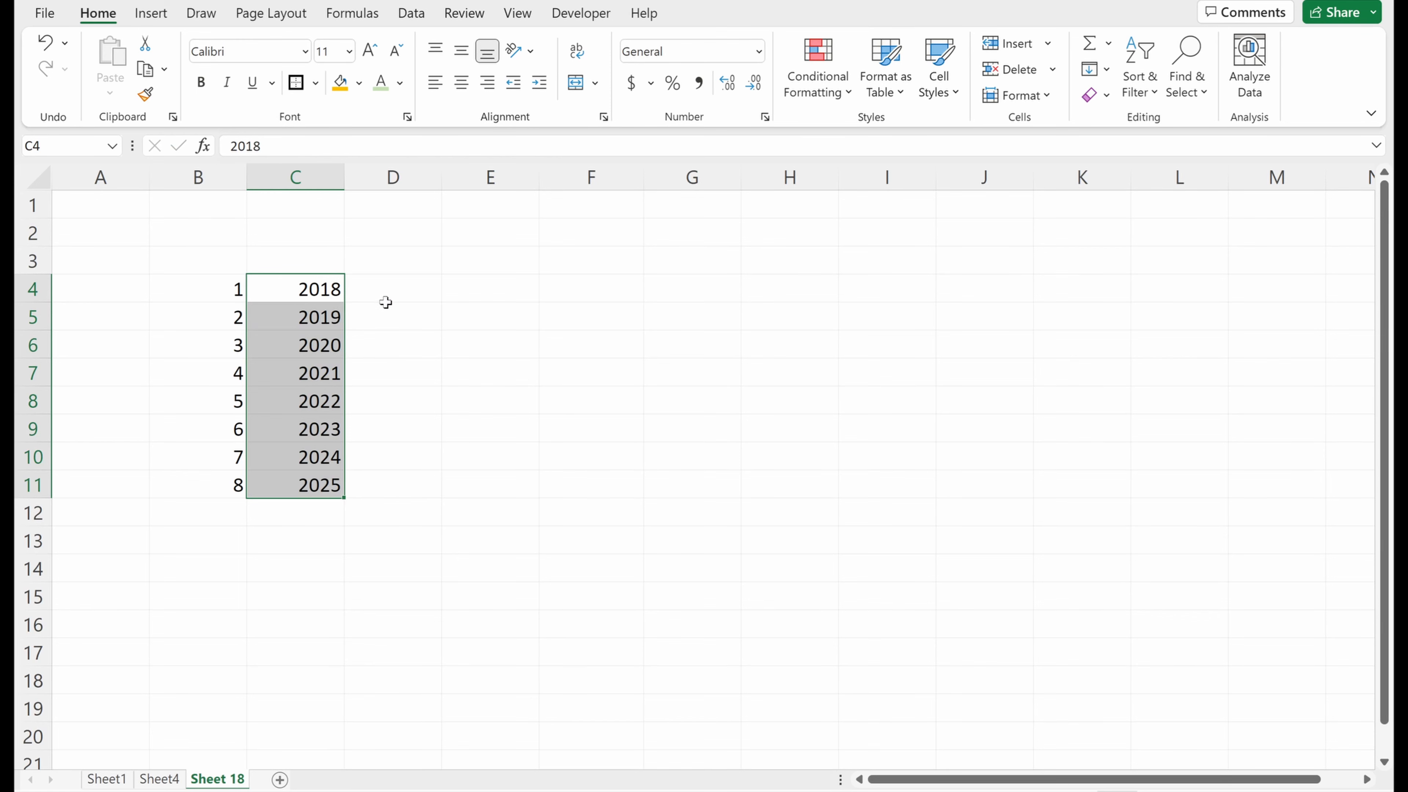
- Undo the year fill in column C, and auto-fill C4:C5 again to the length of the adjacent column
key("ctrl+z")
left_click(384, 315)
left_click_drag(325, 290, 344, 330)
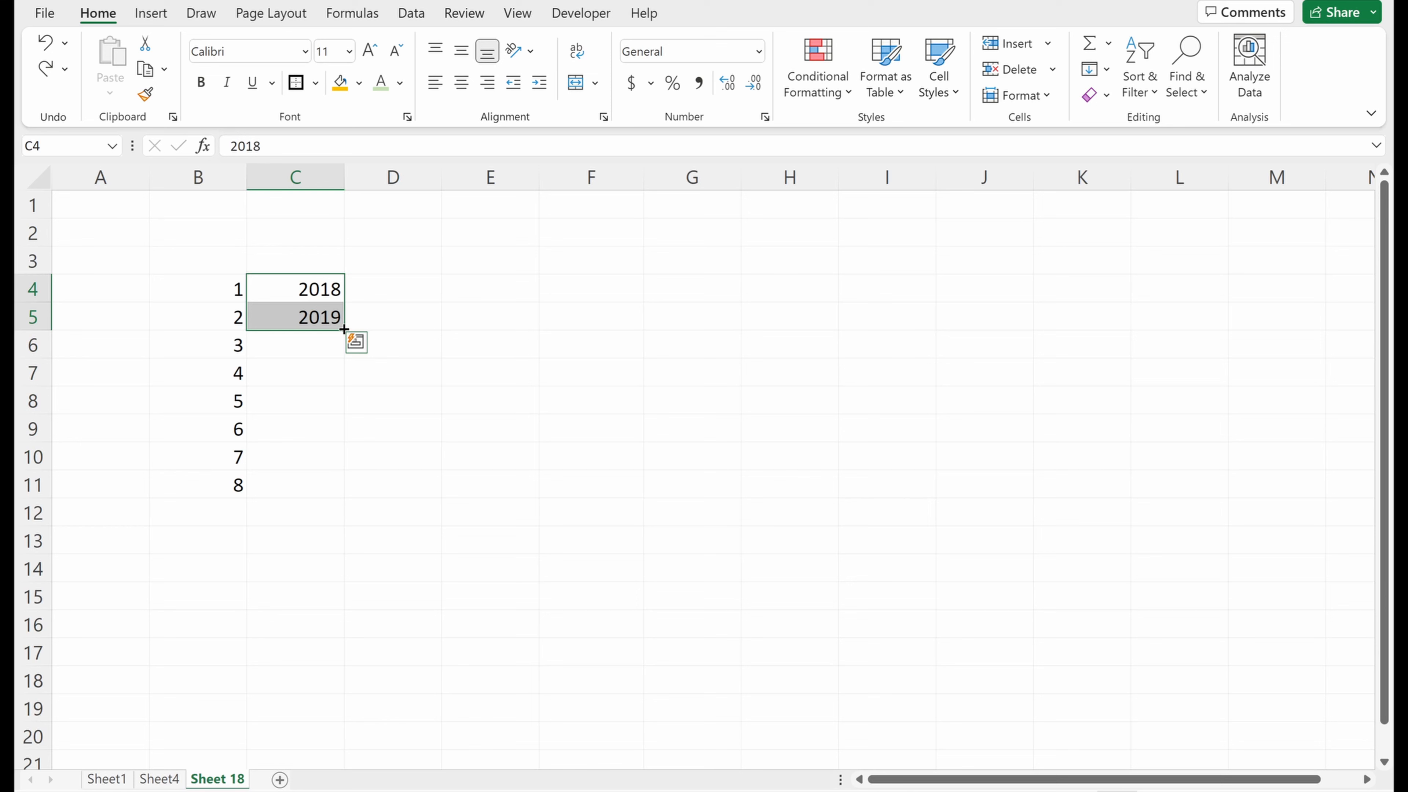
double_click(343, 329)
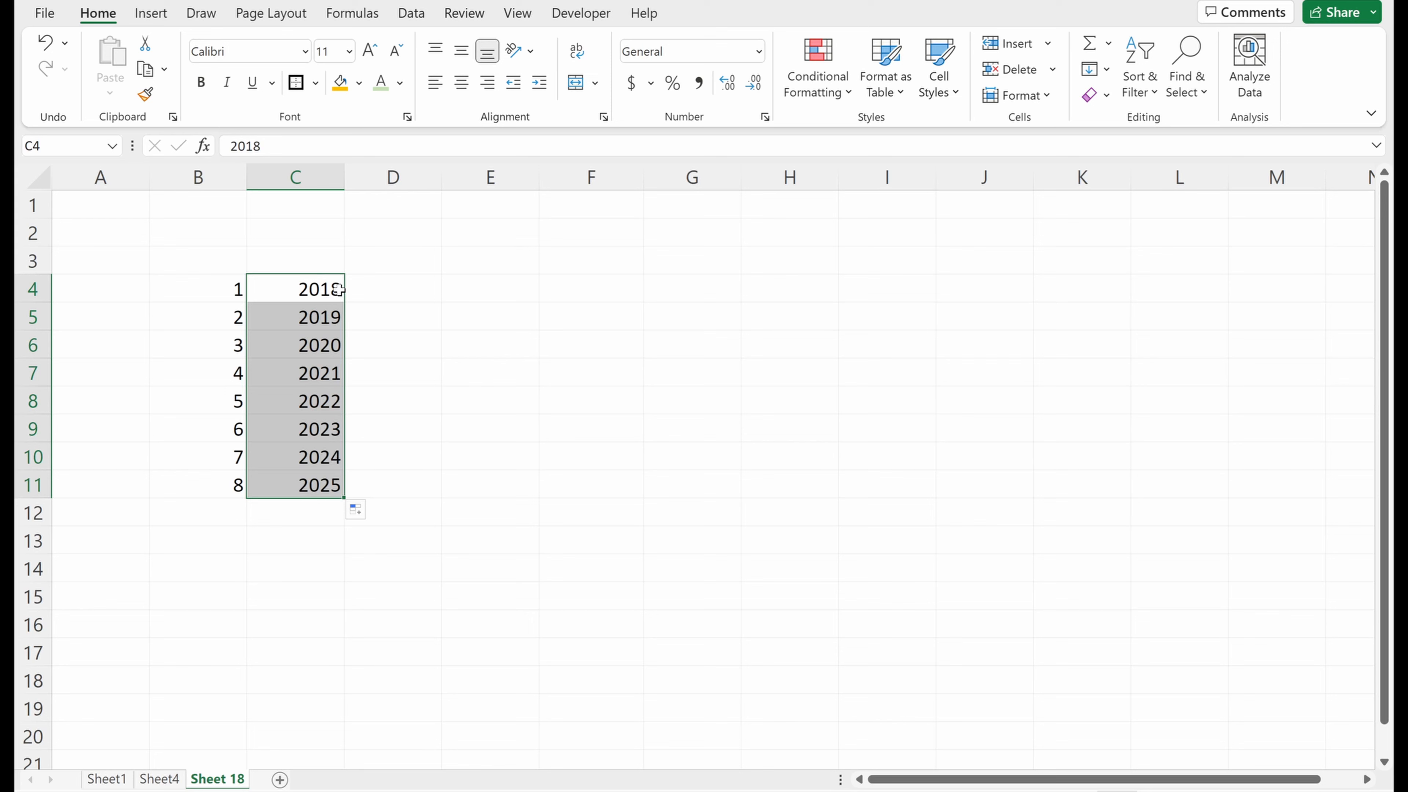
- Enter the headings Store 1 and Store 2 in cells D3 and E3, and extend the series across to Store 5 in H3
left_click(367, 268)
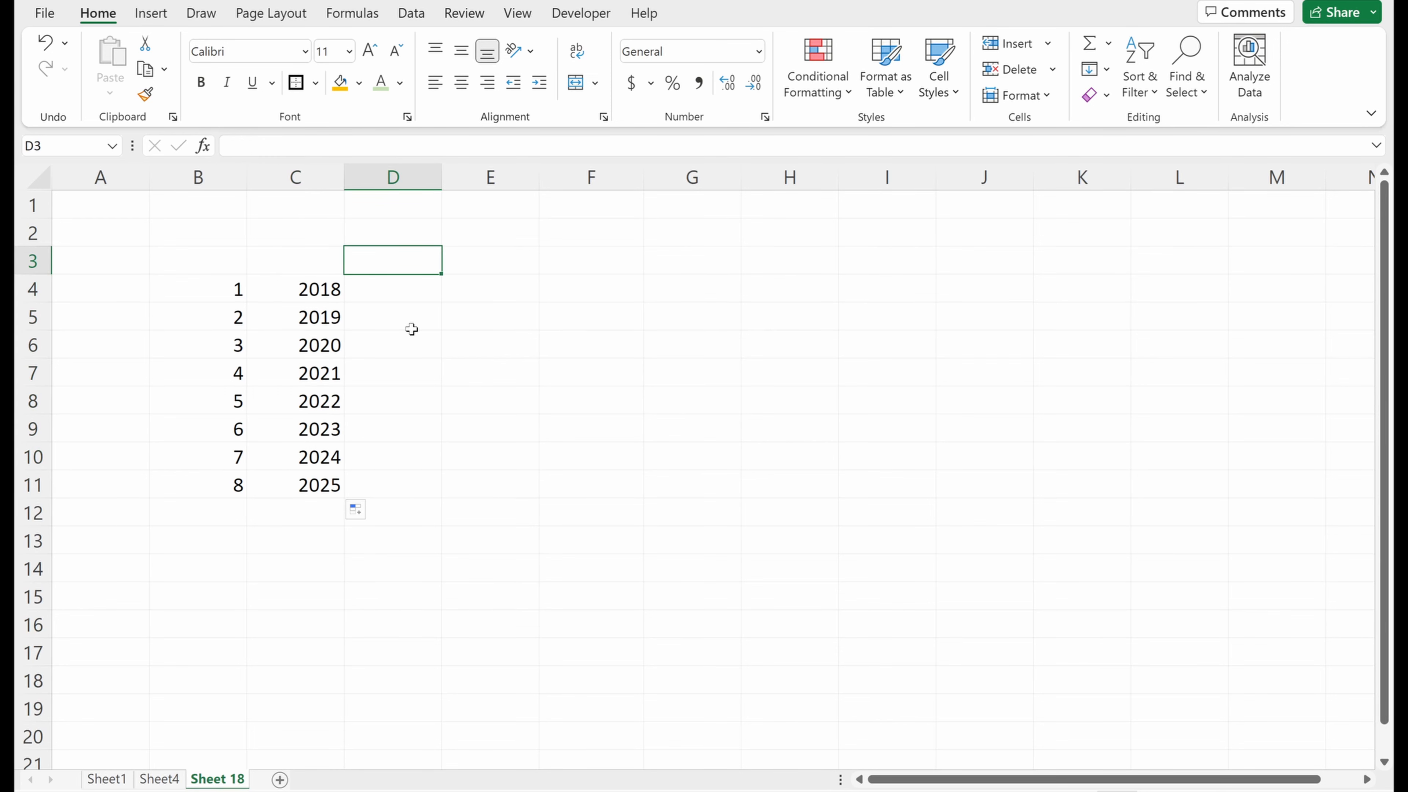
type("Store")
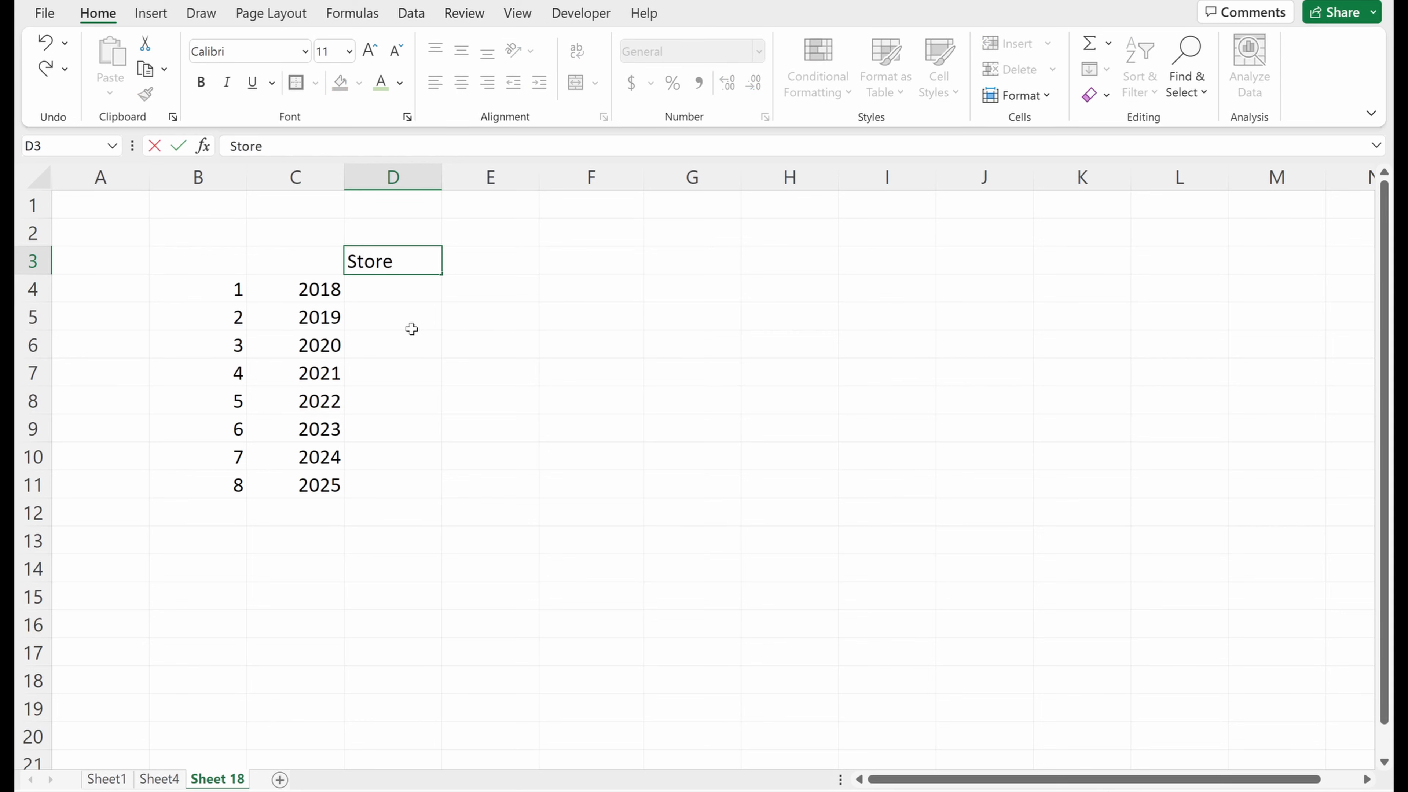
type(" 1")
key("Tab")
type("Sto")
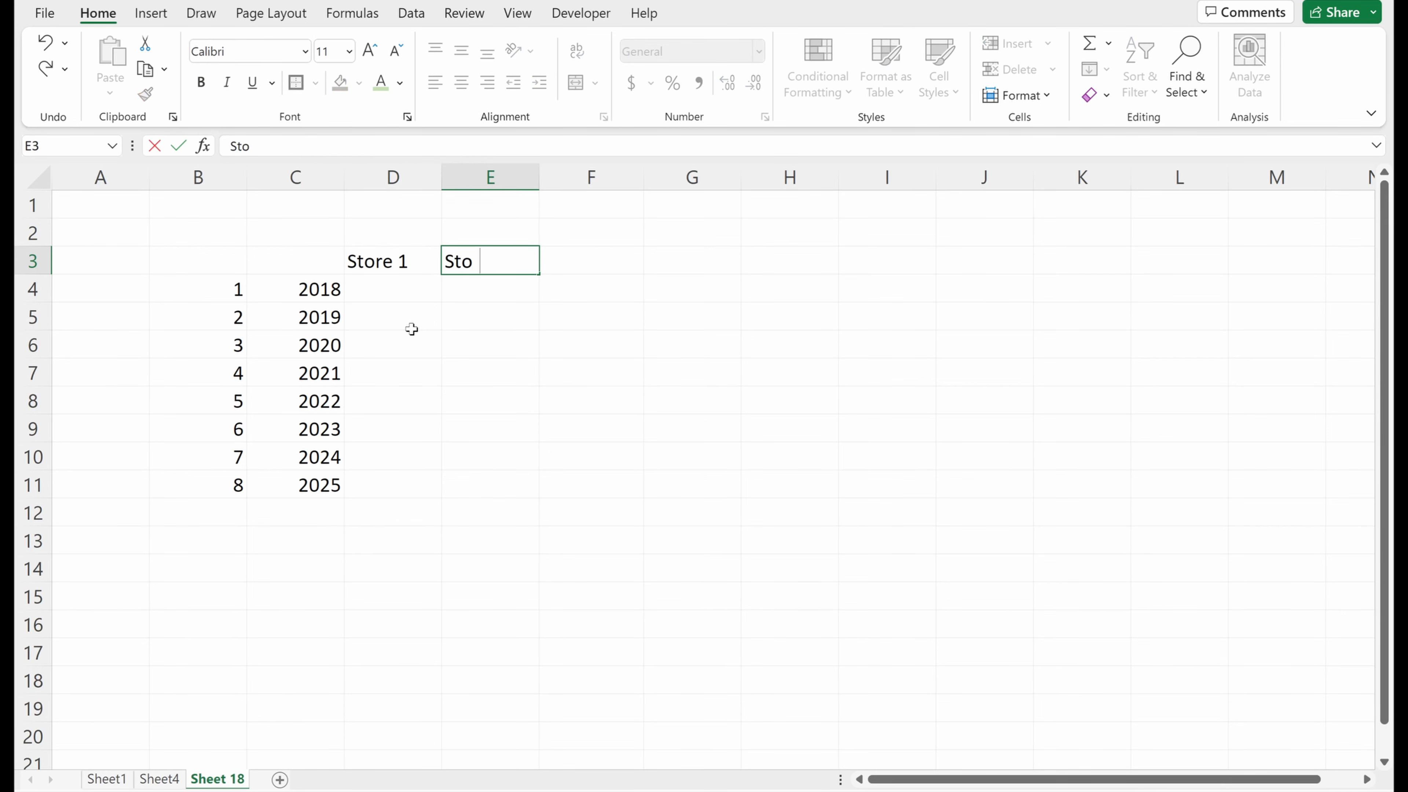
type("re 2")
key("Return")
left_click_drag(388, 260, 812, 267)
left_click(579, 261)
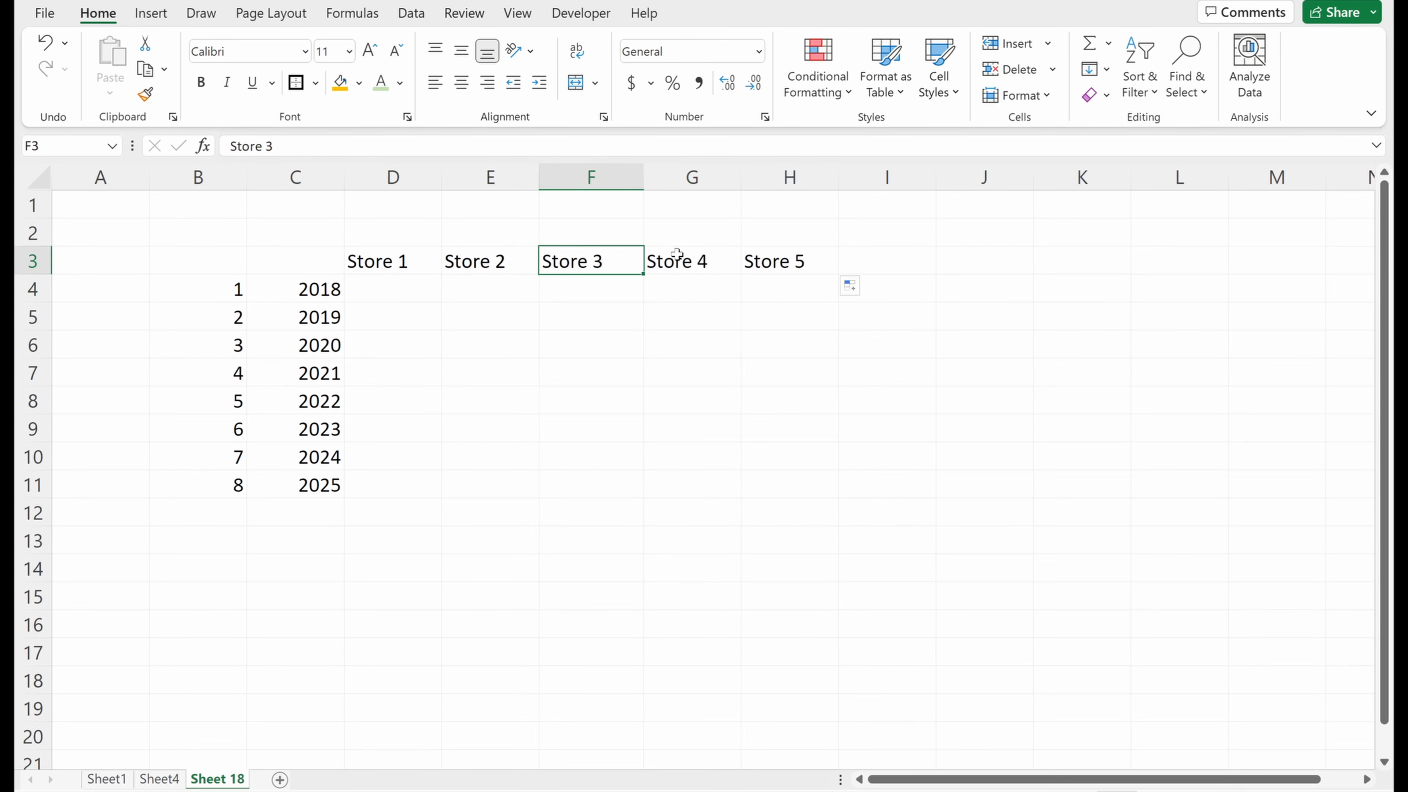
left_click(677, 256)
left_click(785, 259)
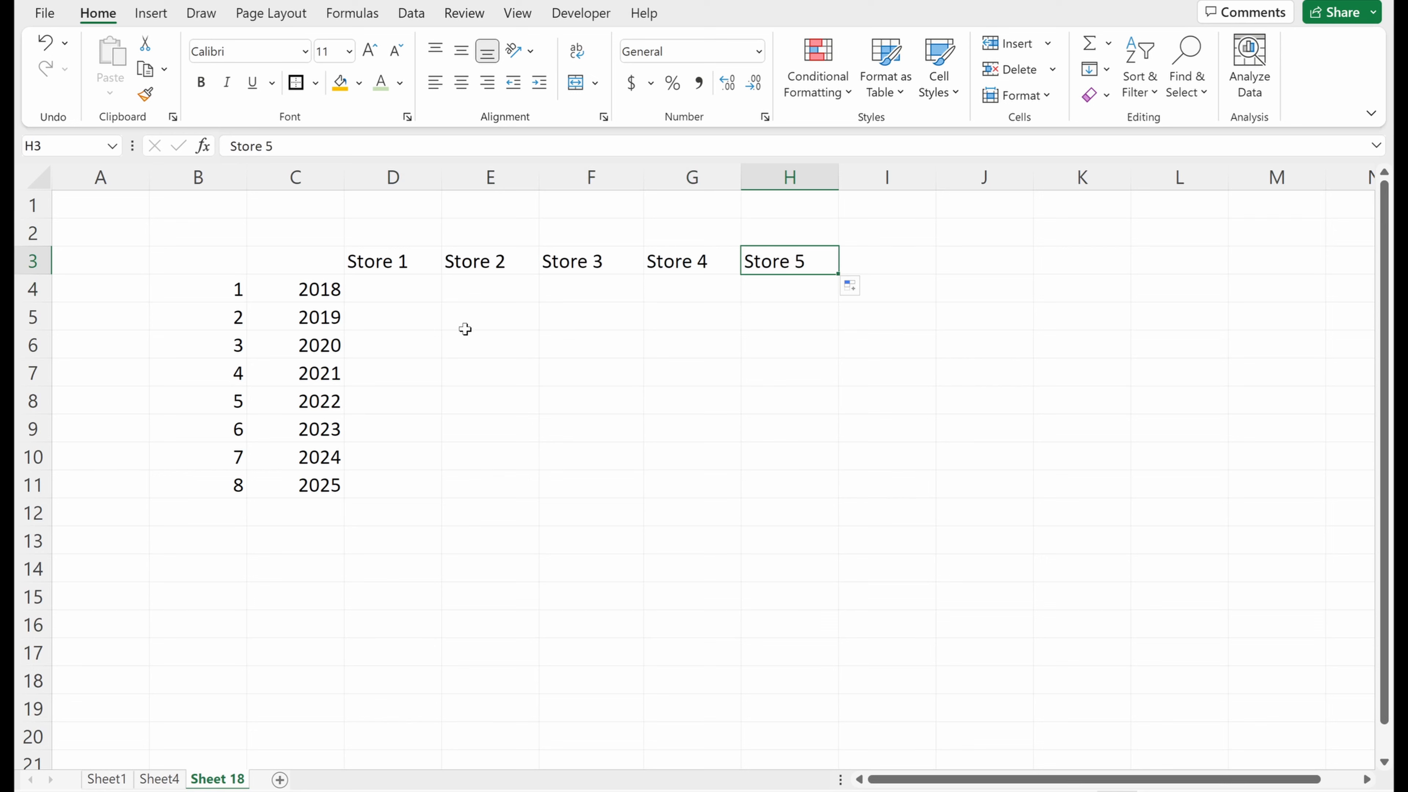
- Enter 3 in cell C13, and move the active cell down to C14 and back to C13
left_click(314, 540)
type("3")
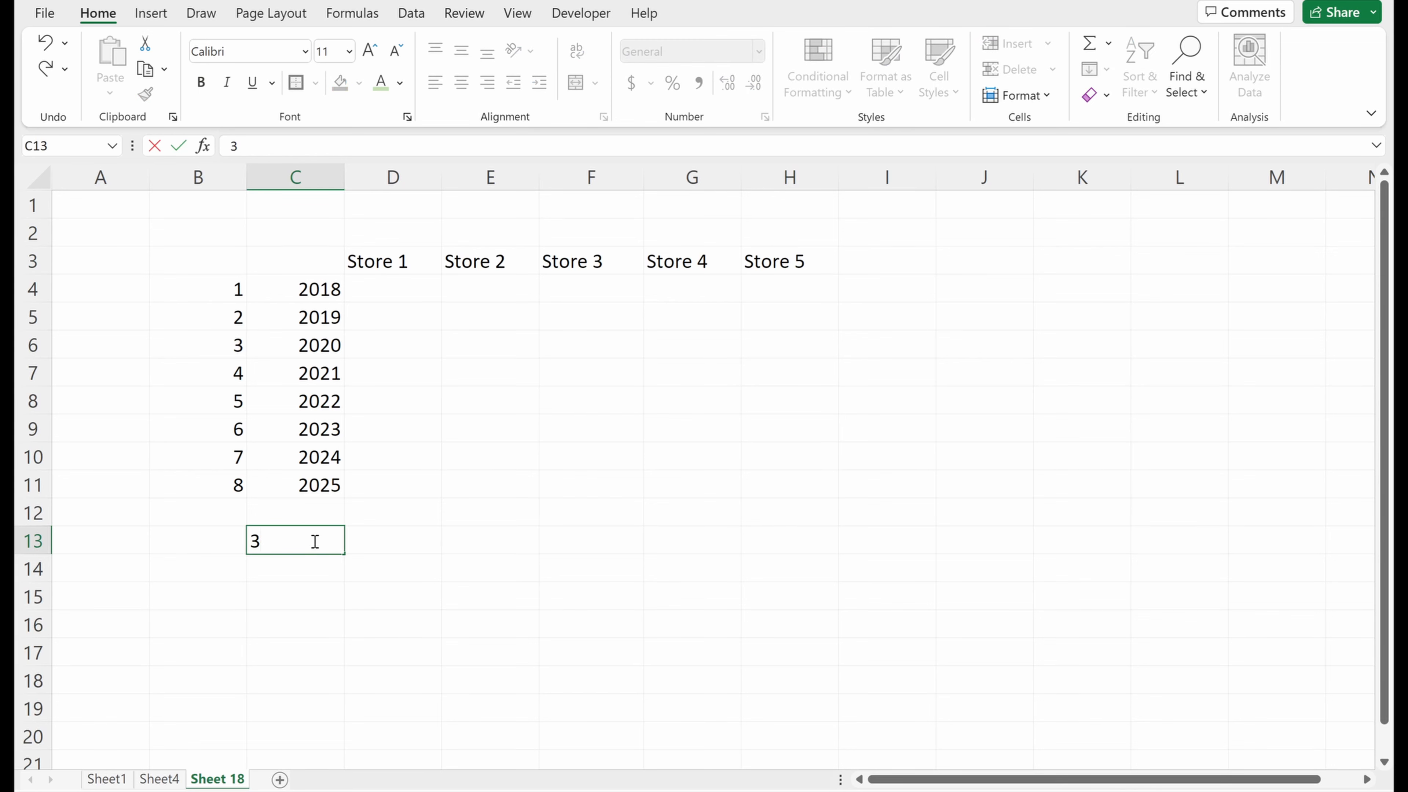
key("Return")
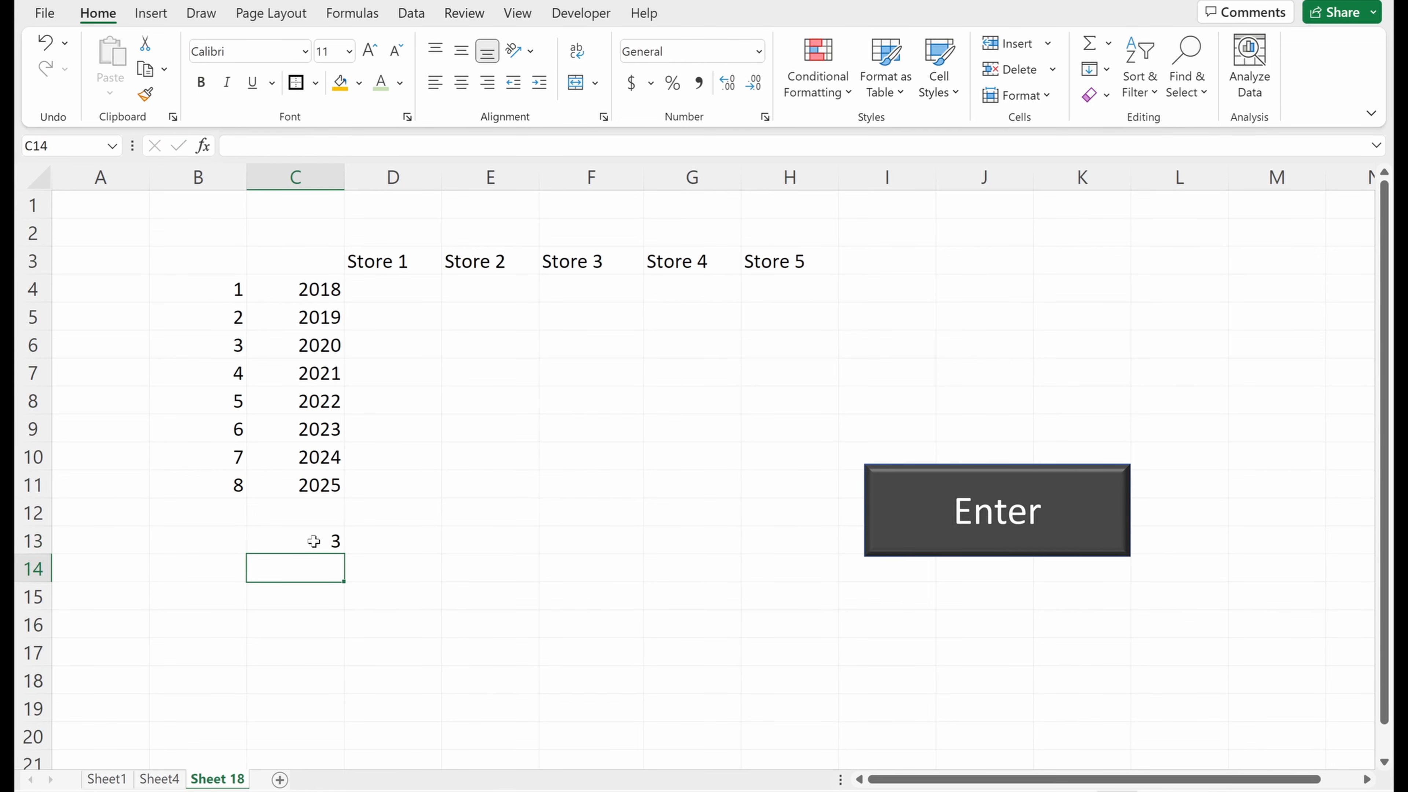
left_click(314, 541)
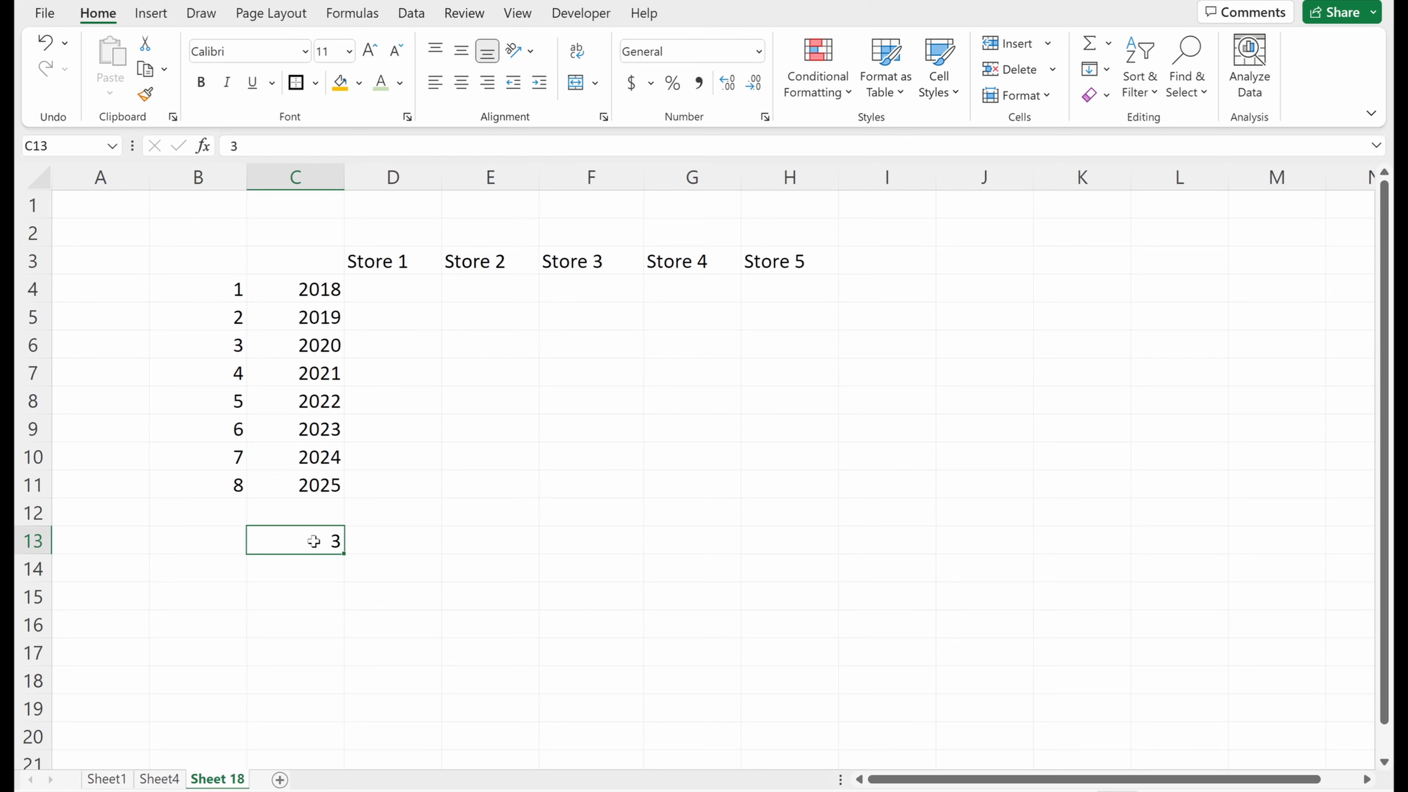
key("Return")
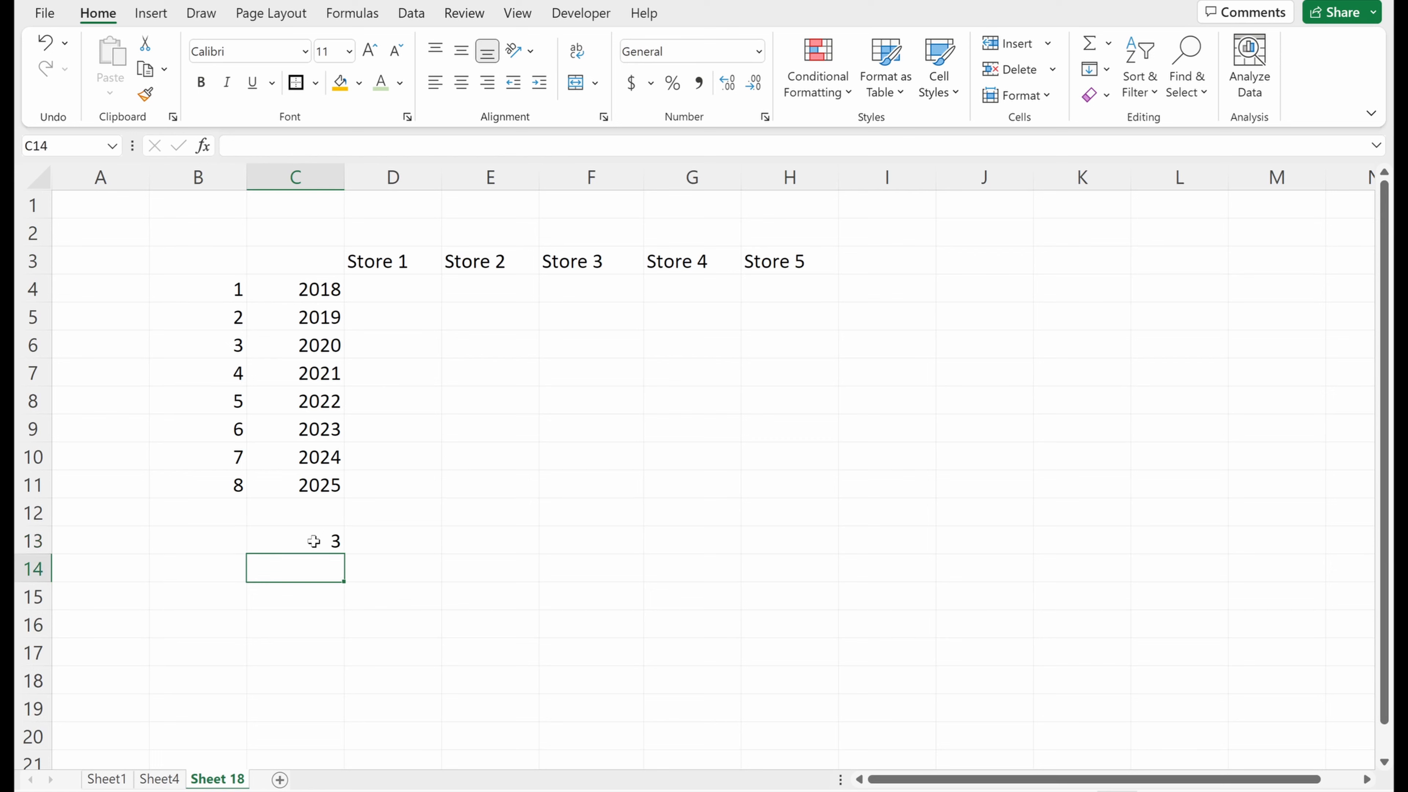
left_click(314, 540)
left_click(313, 540)
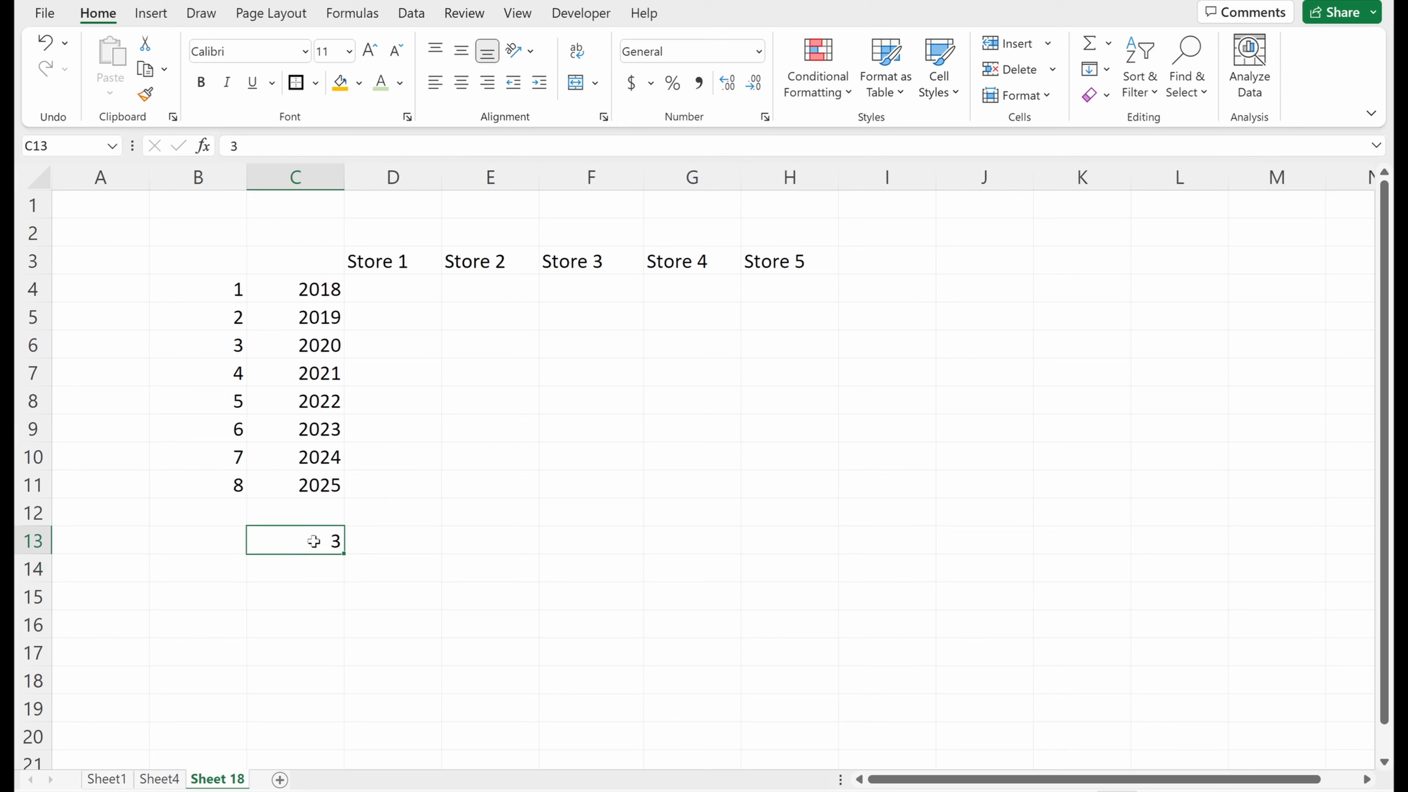
- Clear cell C13 and re-enter 3, moving the active cell across to D13
key("Delete")
type("3")
key("Tab")
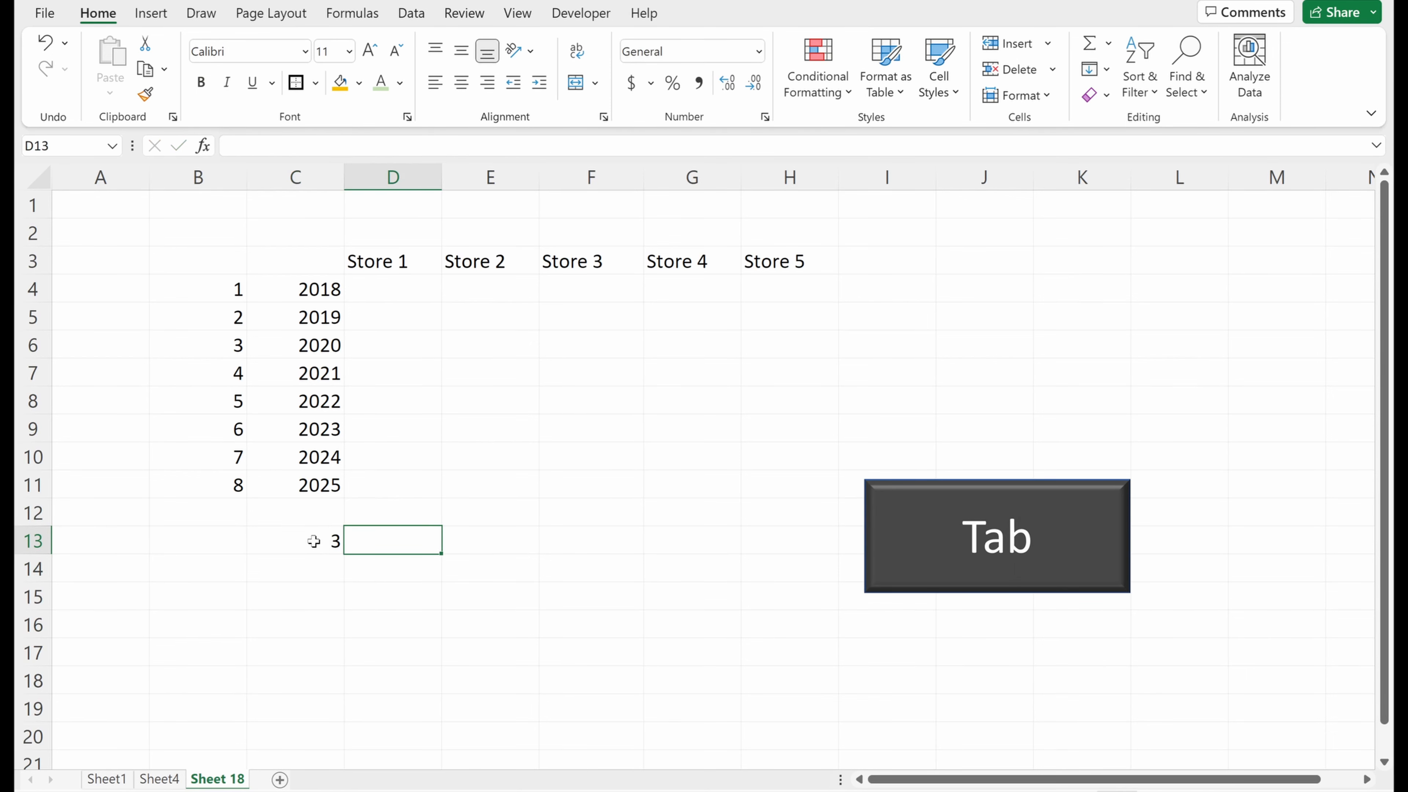
- Move the active cell from C13 across to D13, up to D12 and back to C12, and repeat the same route
left_click(313, 542)
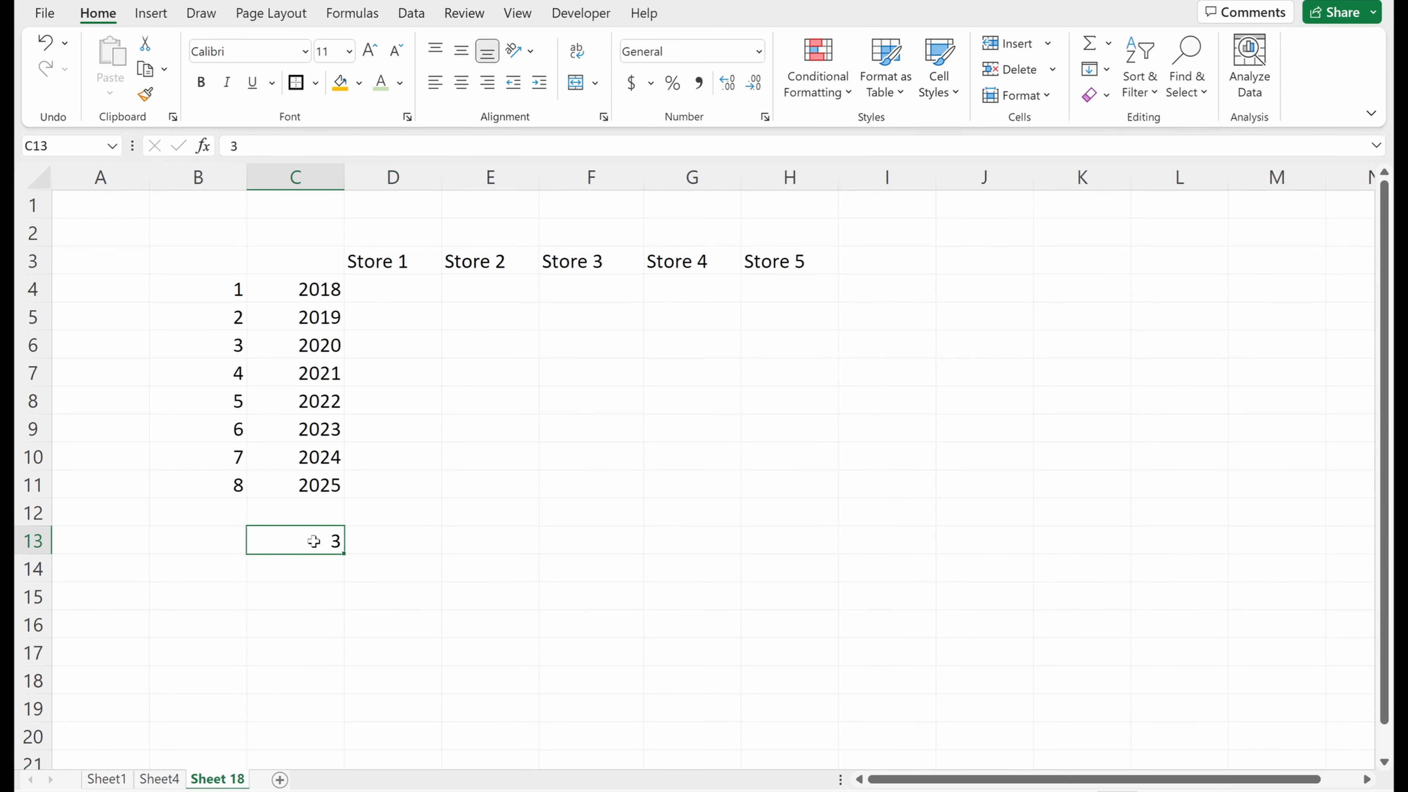
key("Tab")
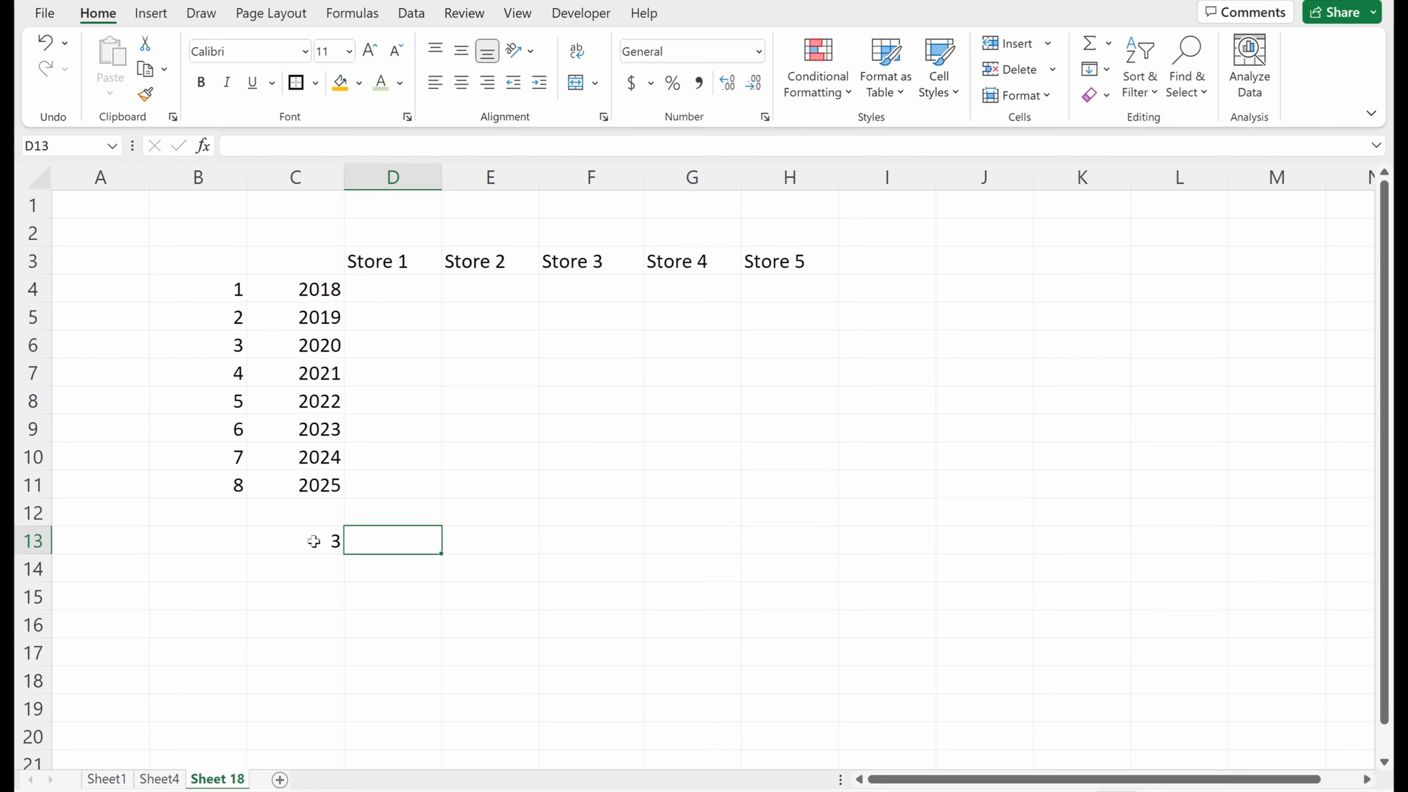
key("shift+Return")
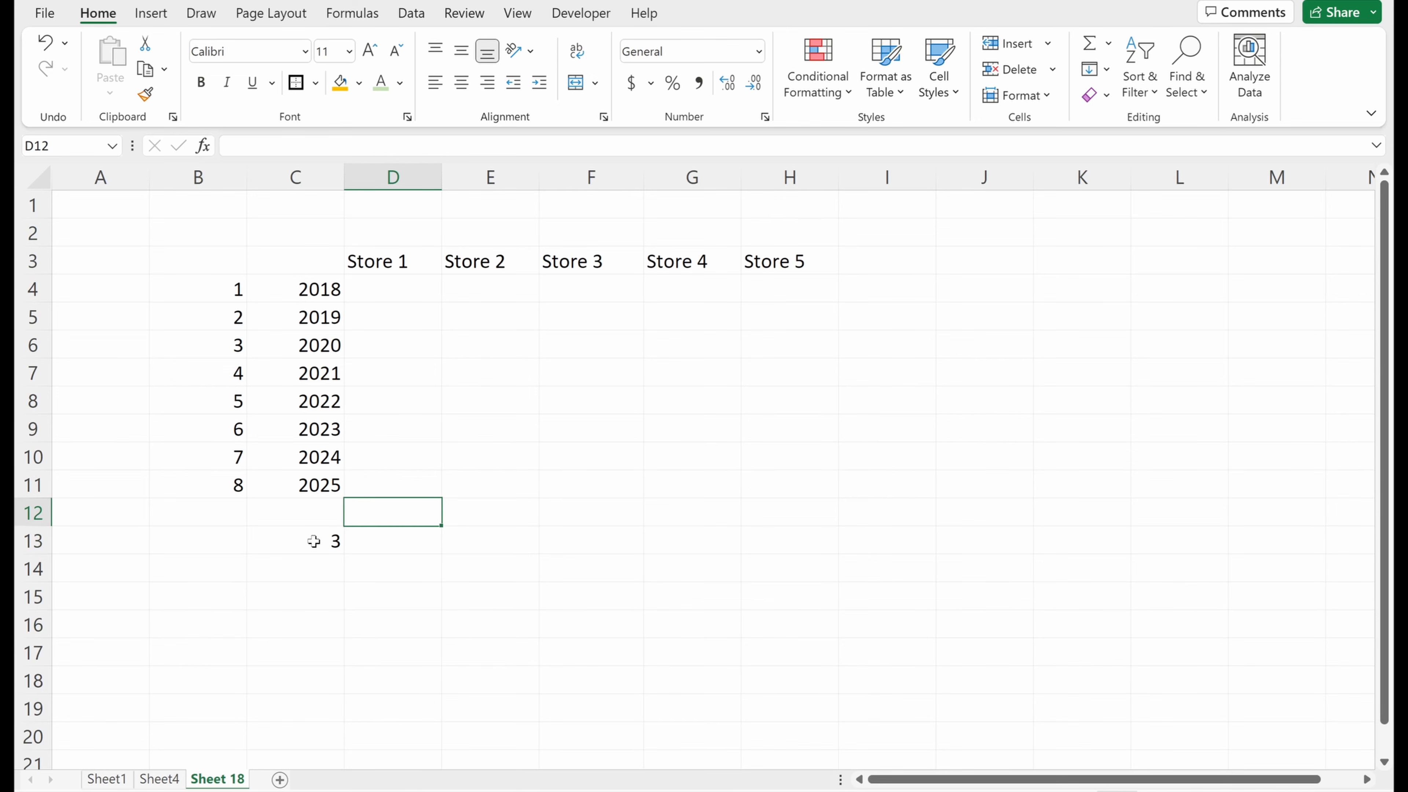
key("shift+Tab")
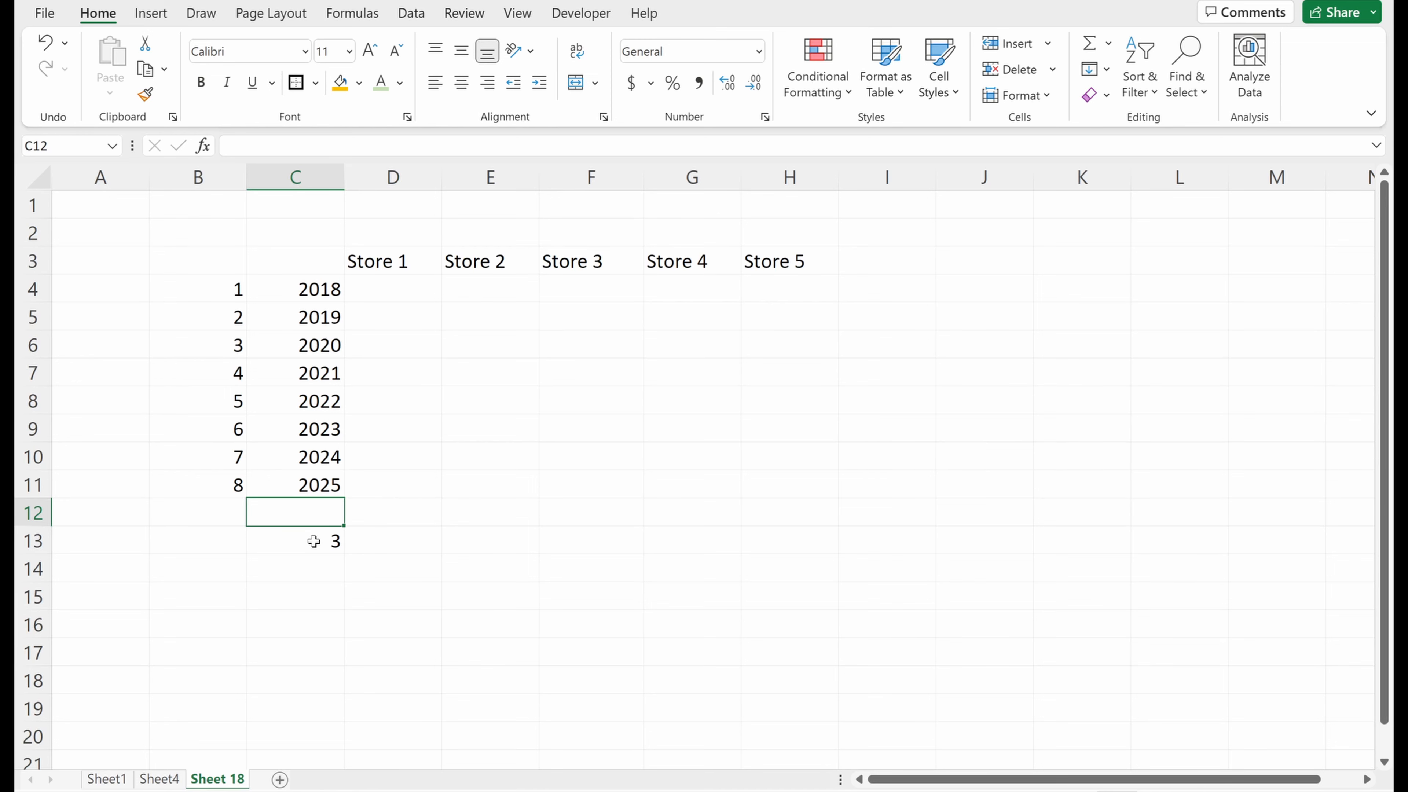
left_click(314, 542)
key("Tab")
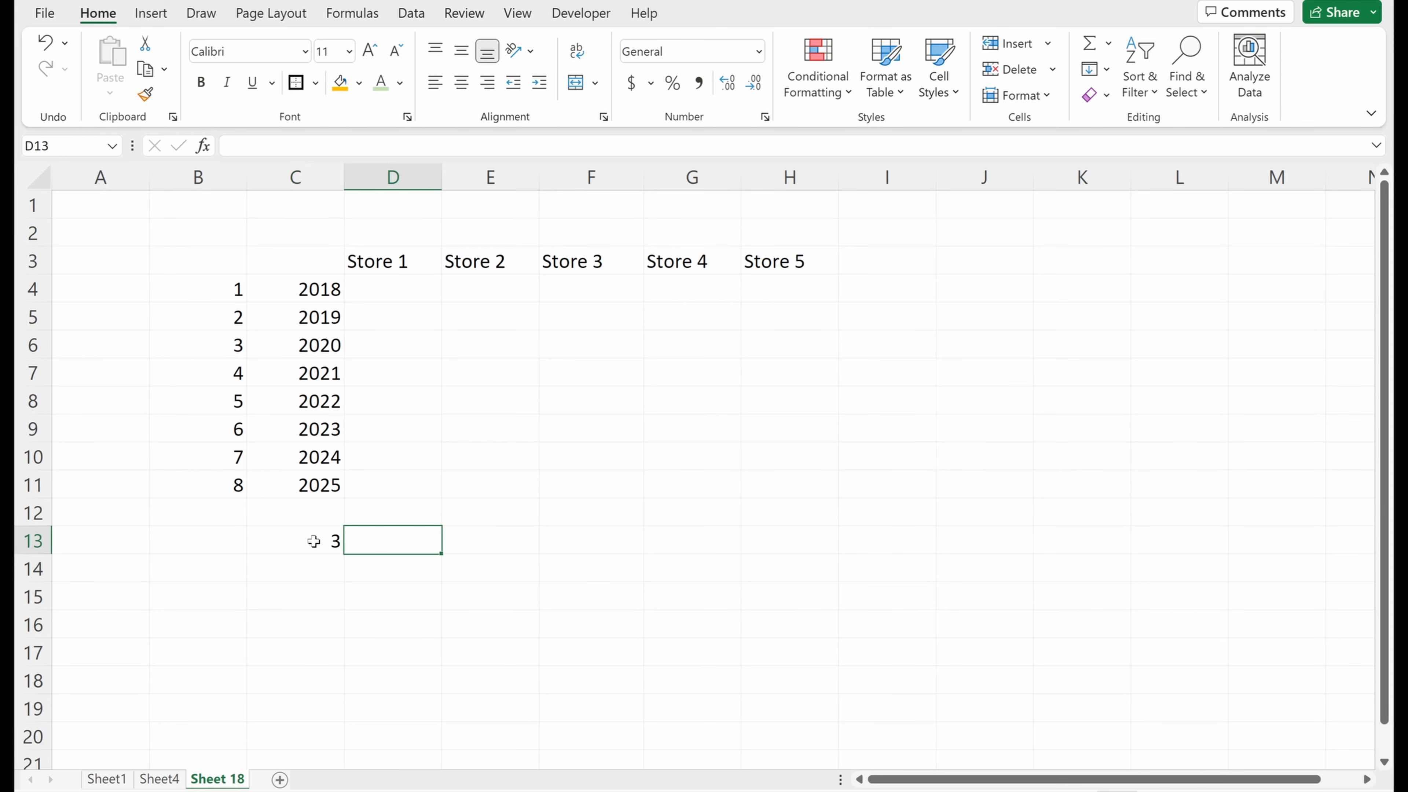
key("Up")
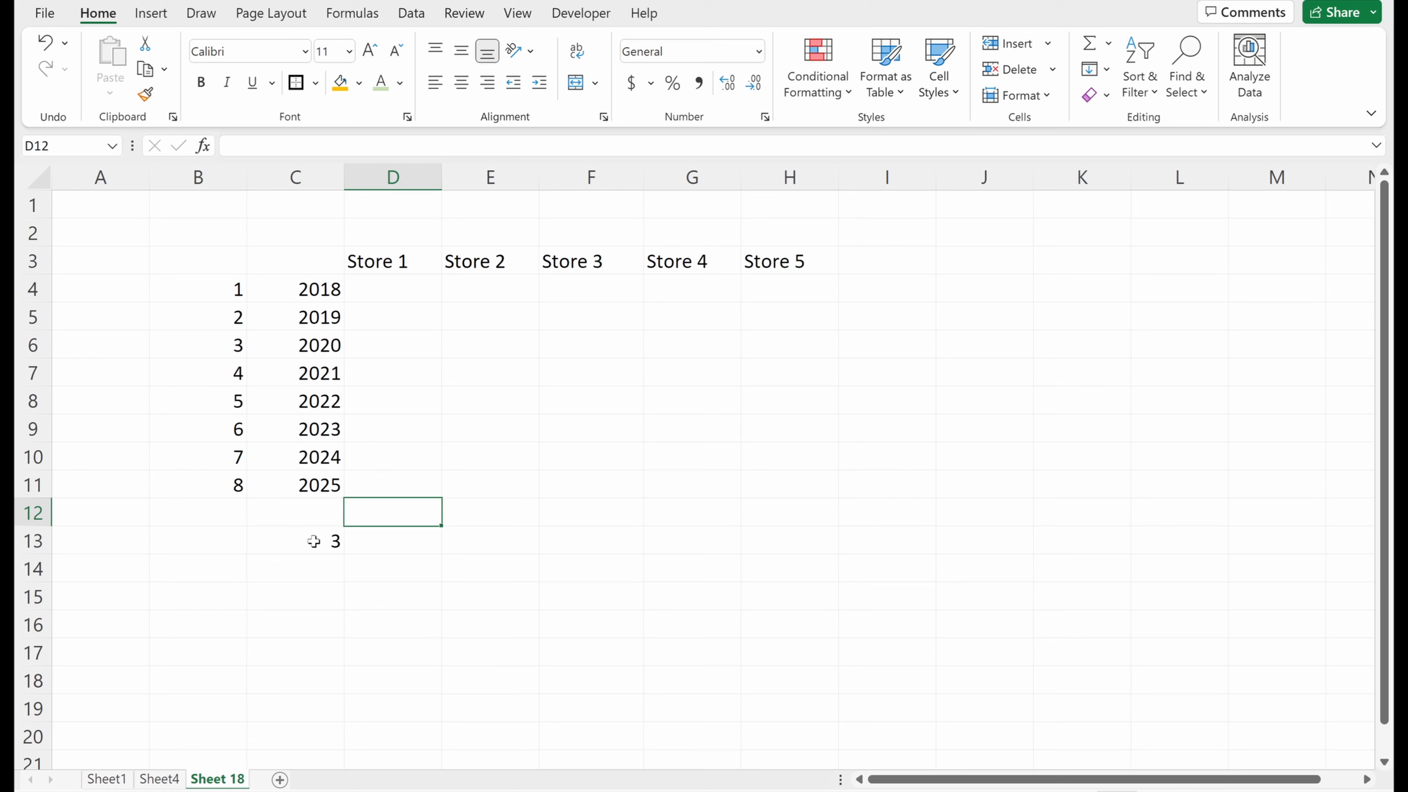
key("Left")
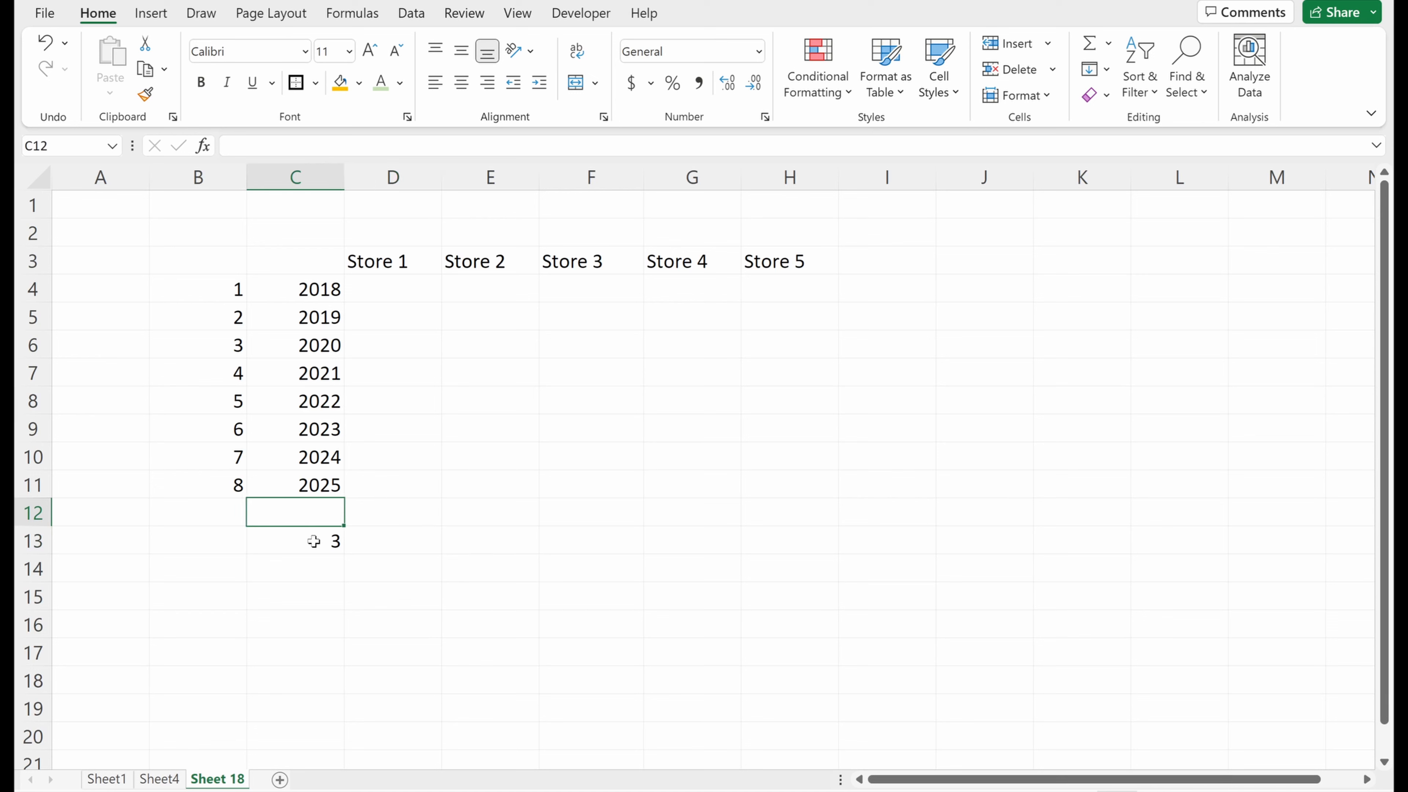
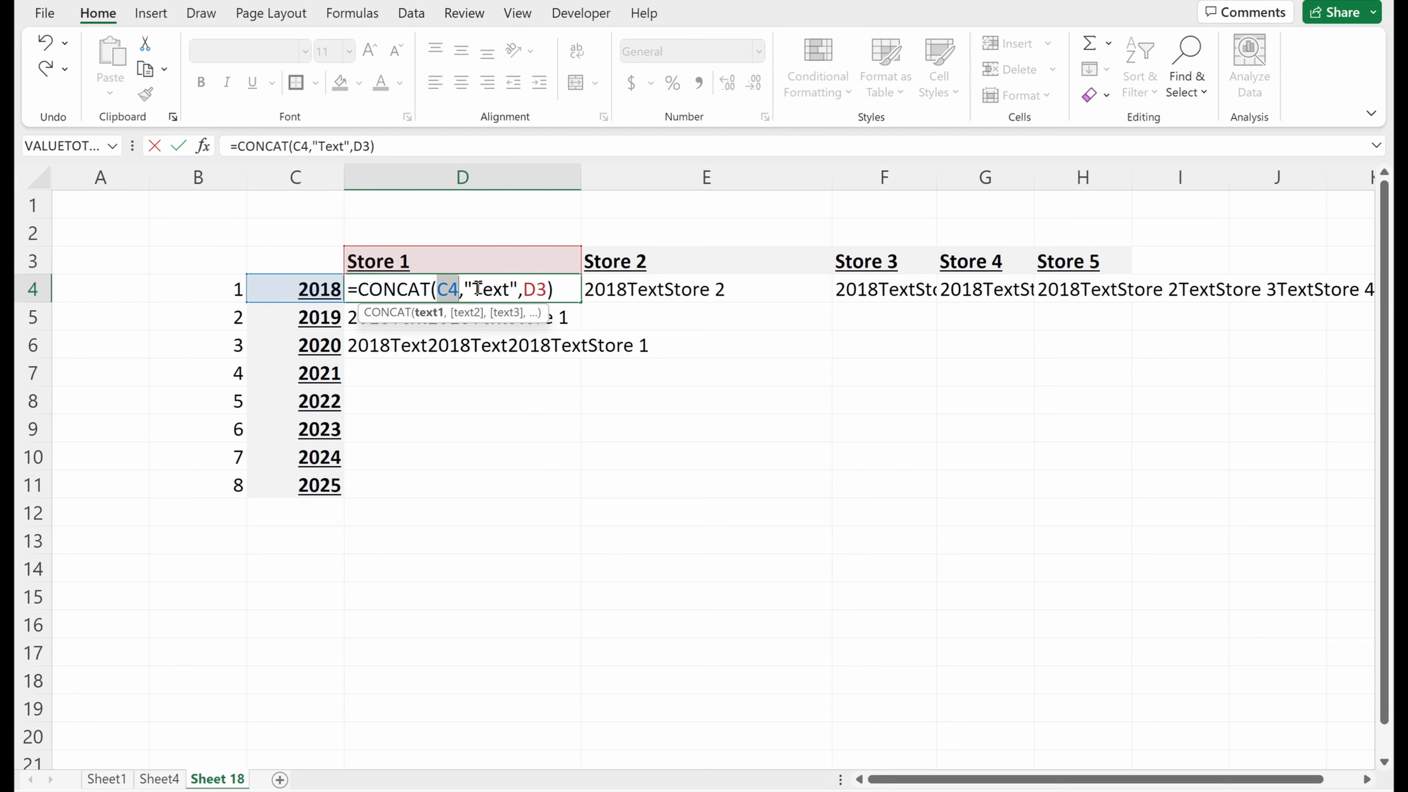
- Change the CONCAT references in cell D4 to mixed references, fixing the column of $C4 and the row of D$3
key("F4")
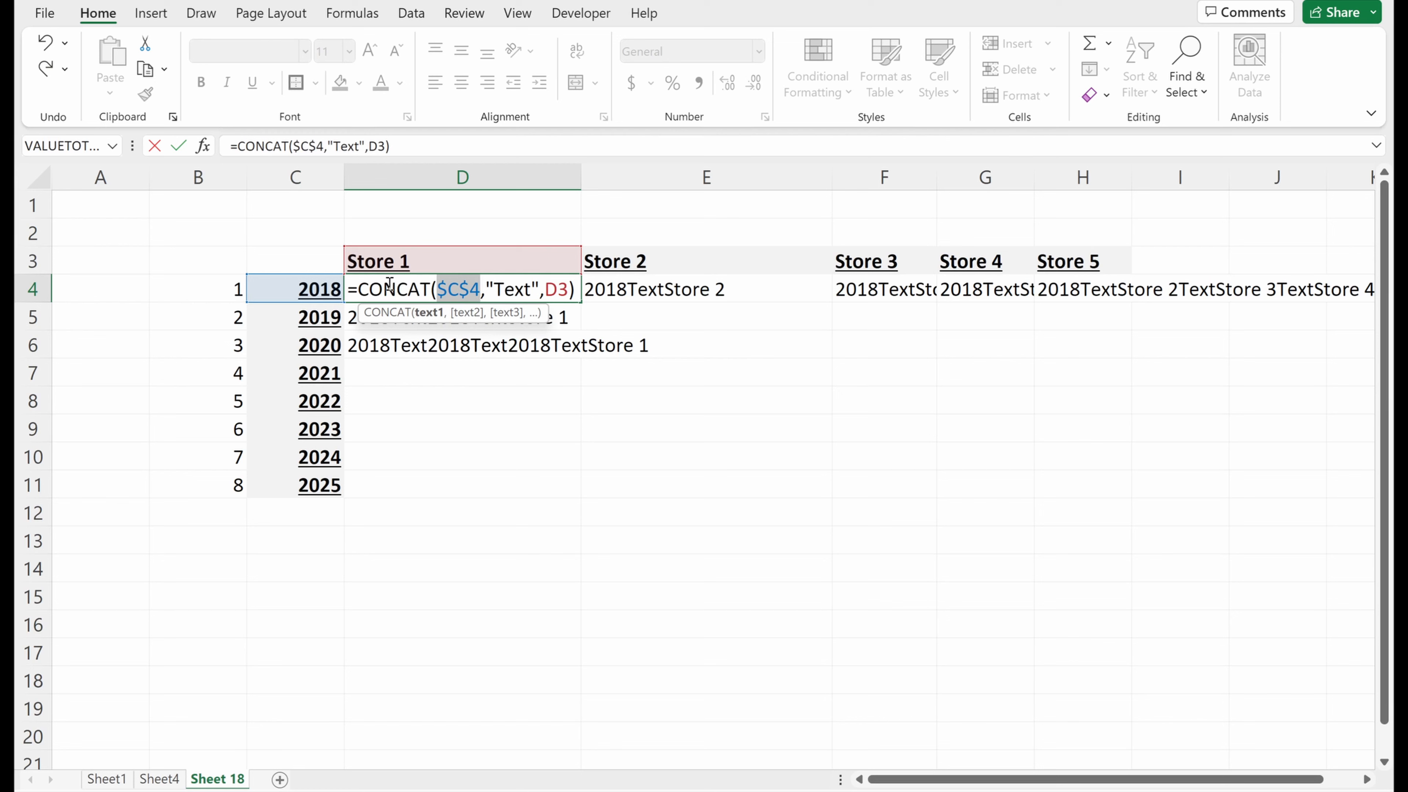
key("F4")
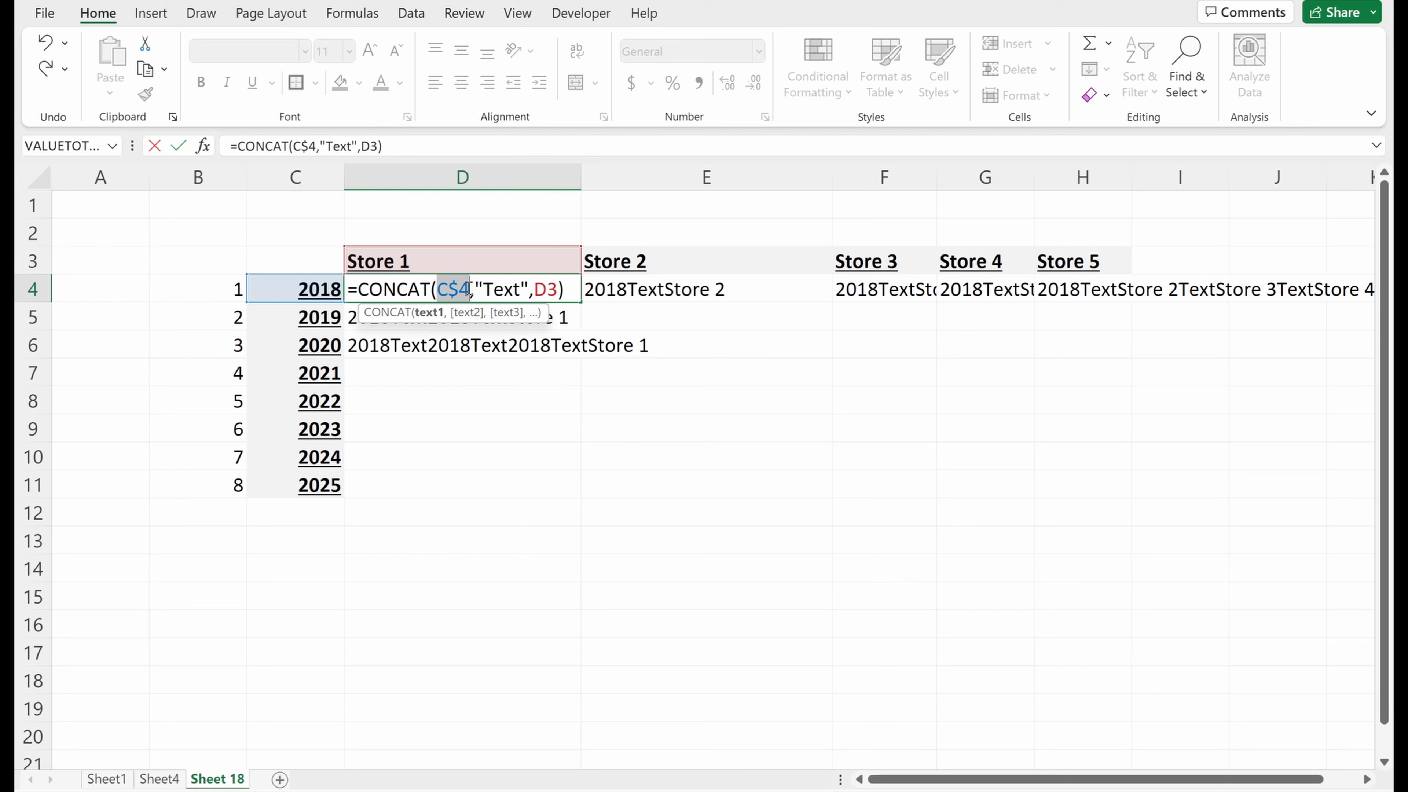
key("F4")
left_click(548, 289)
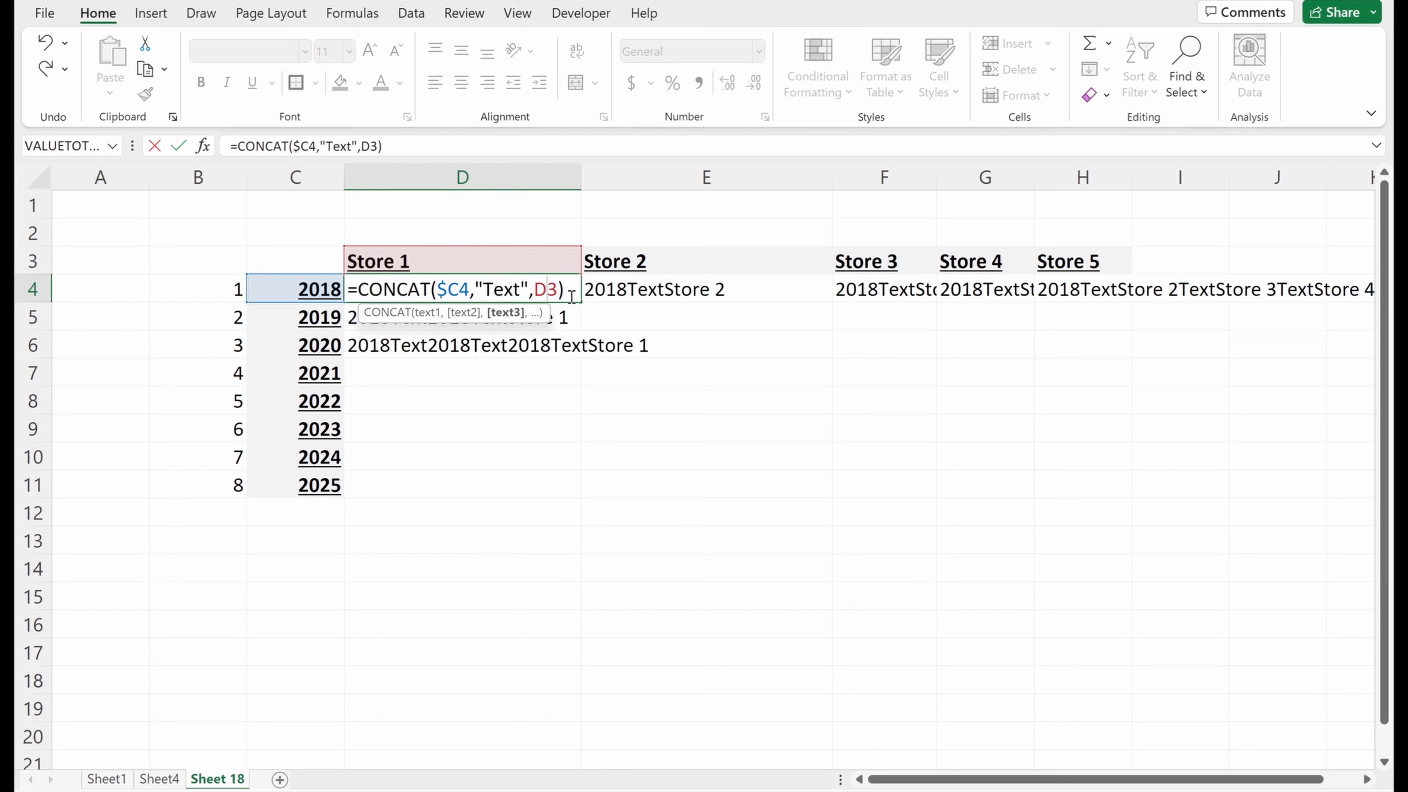
key("F4")
key("F4")
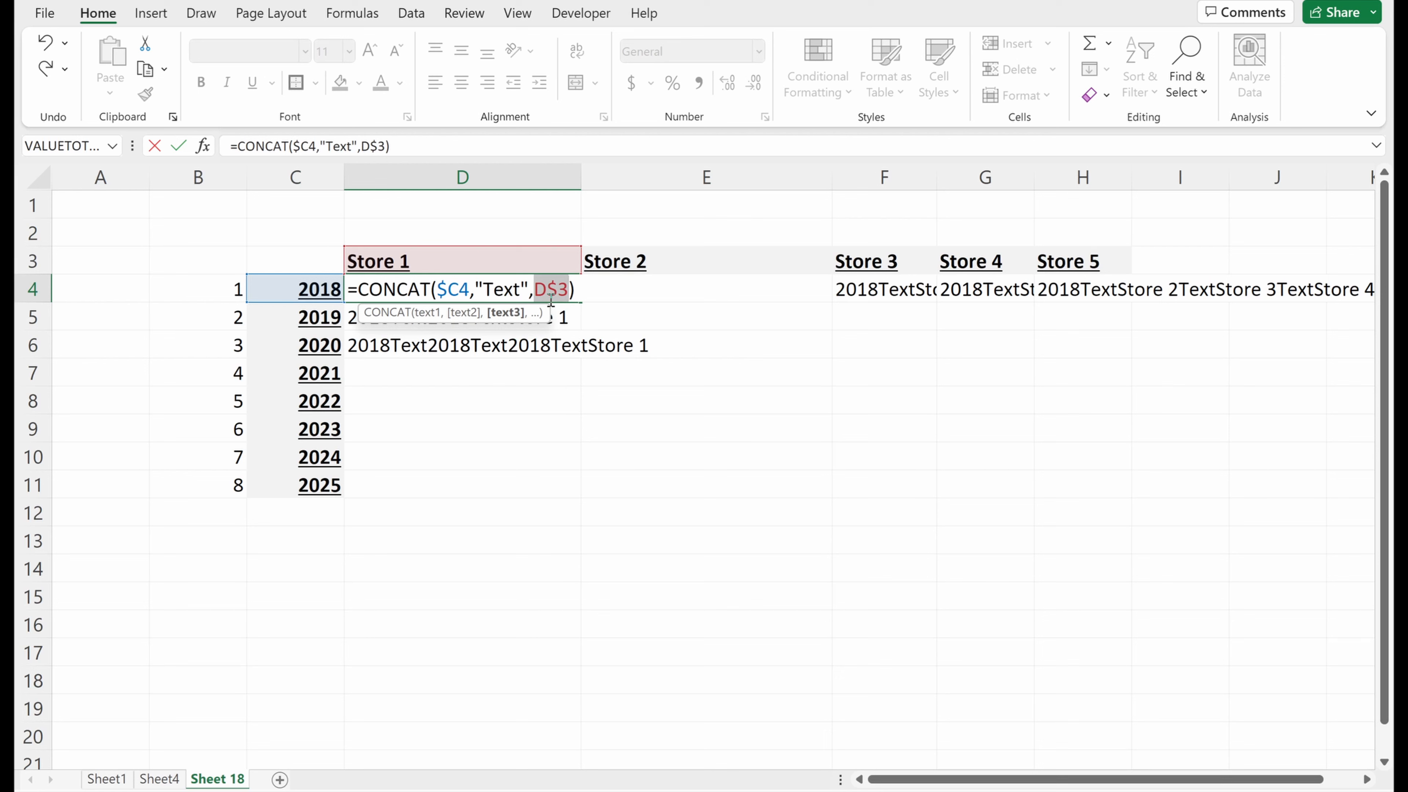
key("Return")
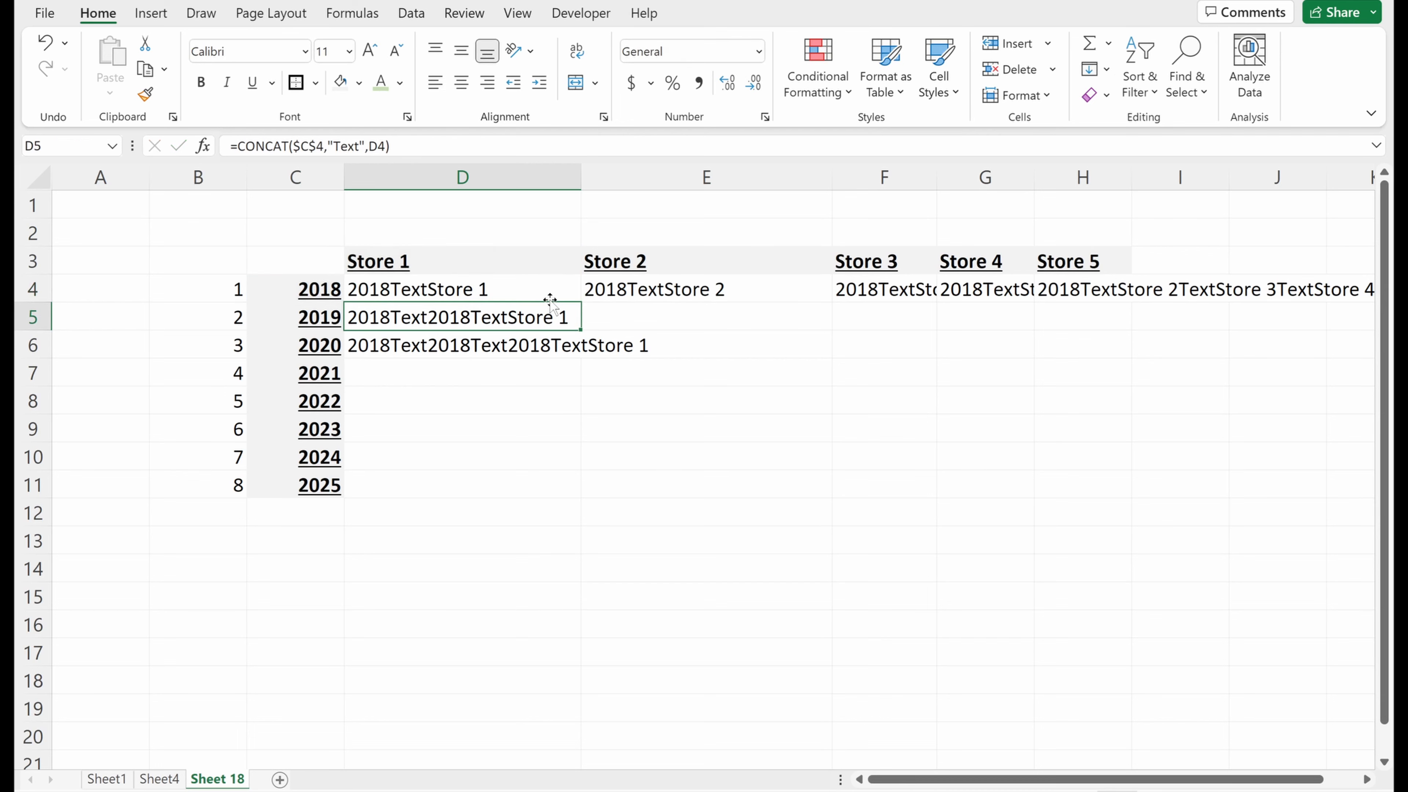
- Replace the word Text in cell D4's CONCAT formula with a single space
key("Up")
key("F2")
left_click(524, 289)
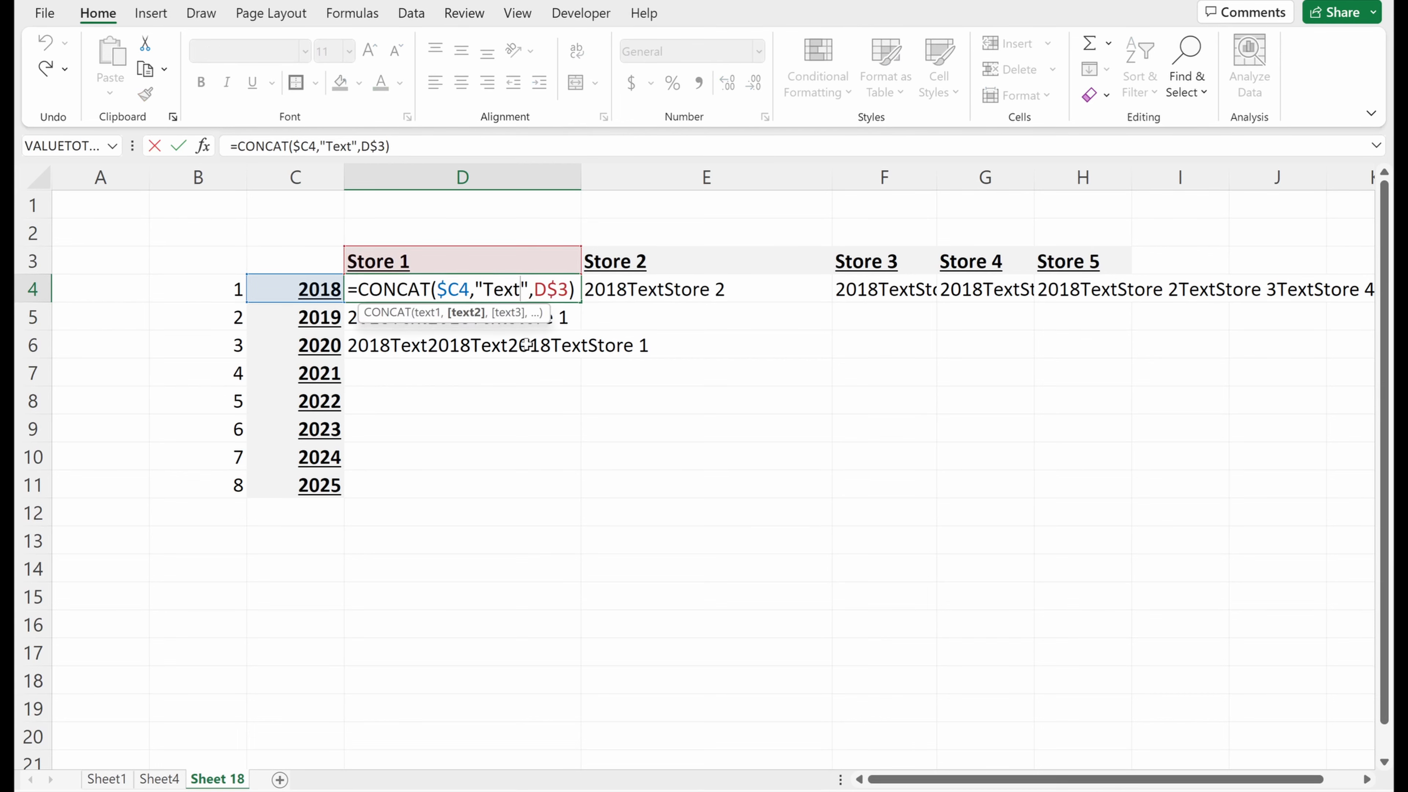
key("shift+Left")
key("shift+Left")
key("shift+Left")
key("shift+Left")
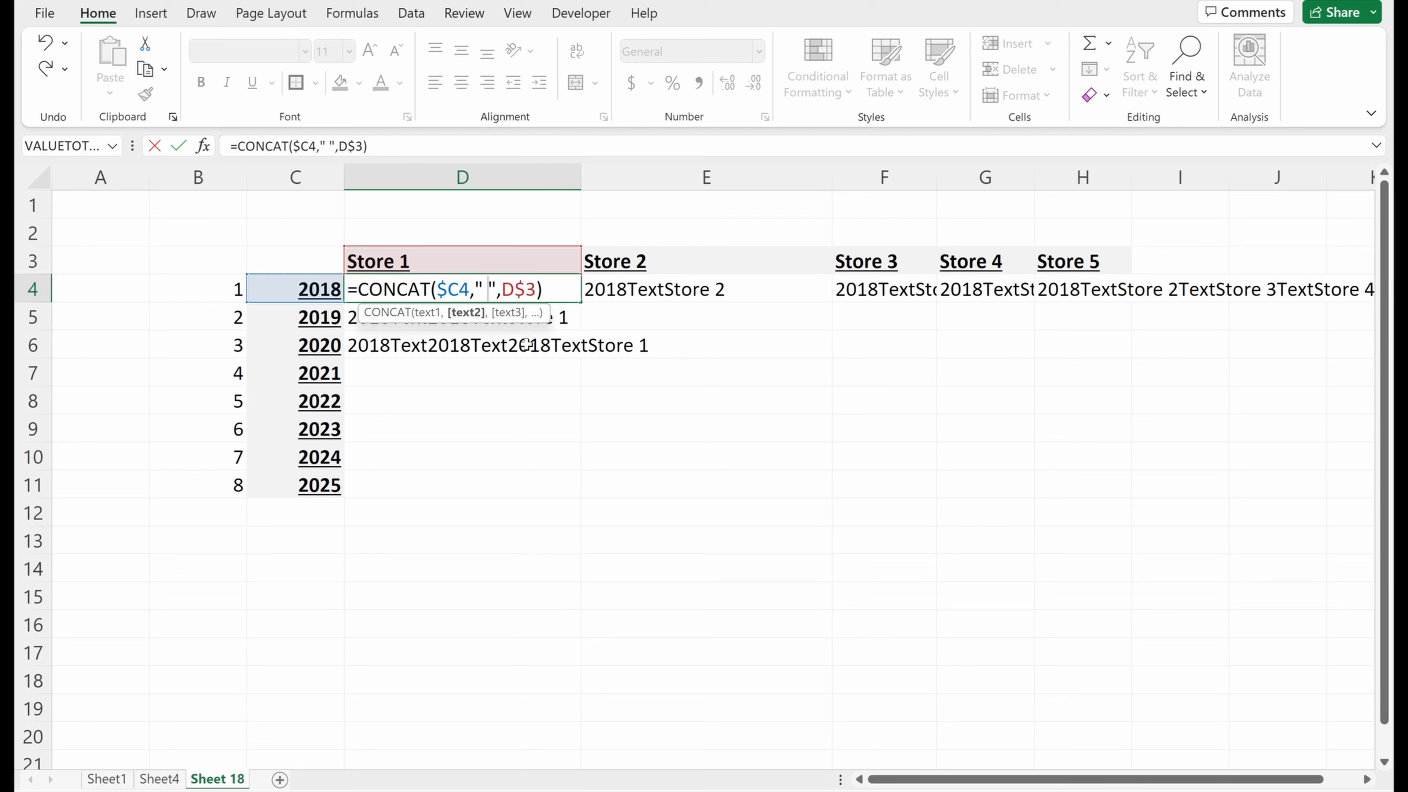
key("Return")
- Copy the CONCAT formula from D4 into the range D4:H11
key("Up")
key("ctrl+c")
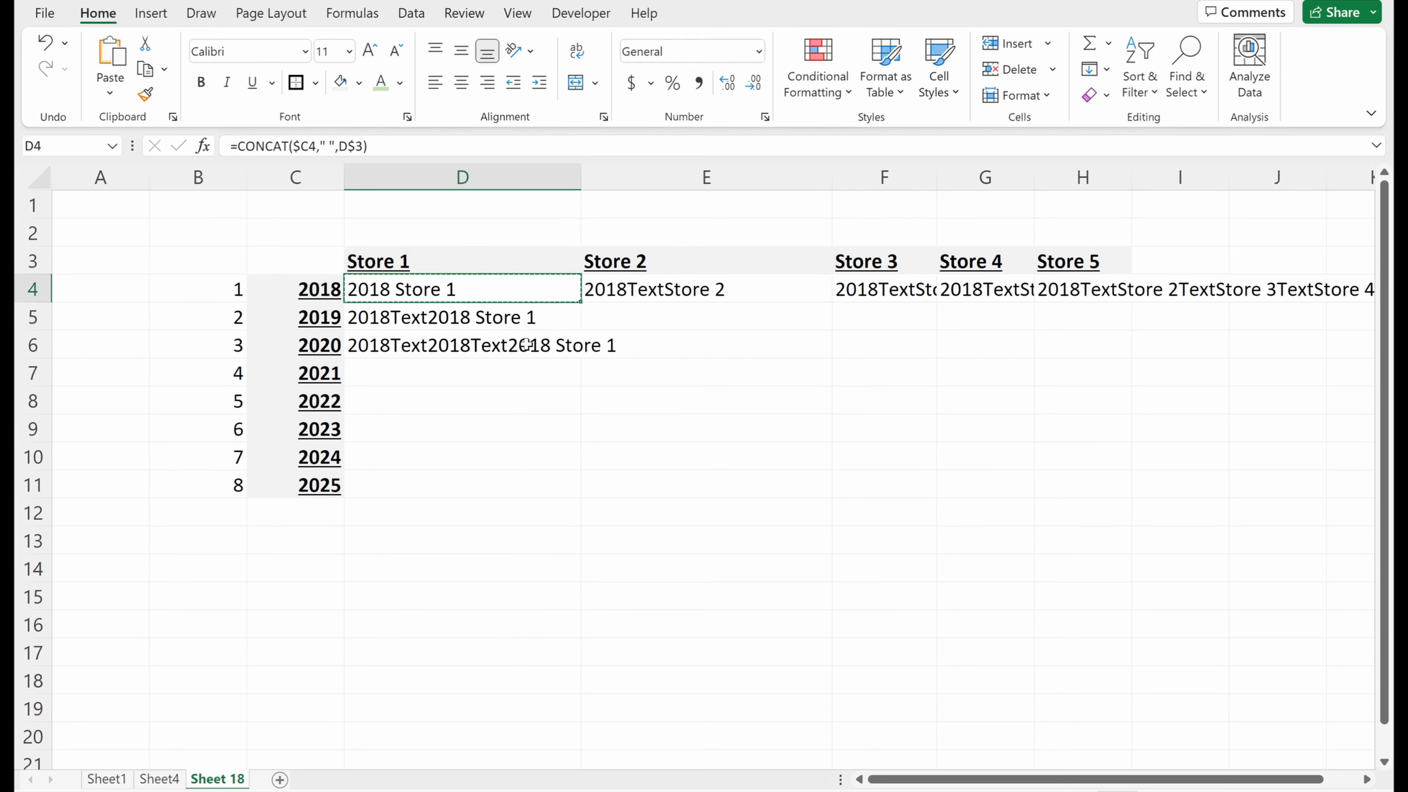
key("shift+Right")
key("shift+Down")
key("shift+Right")
key("shift+Right")
key("shift+Right")
key("shift+Down")
key("shift+Down")
key("shift+Down")
key("shift+Down")
key("shift+Down")
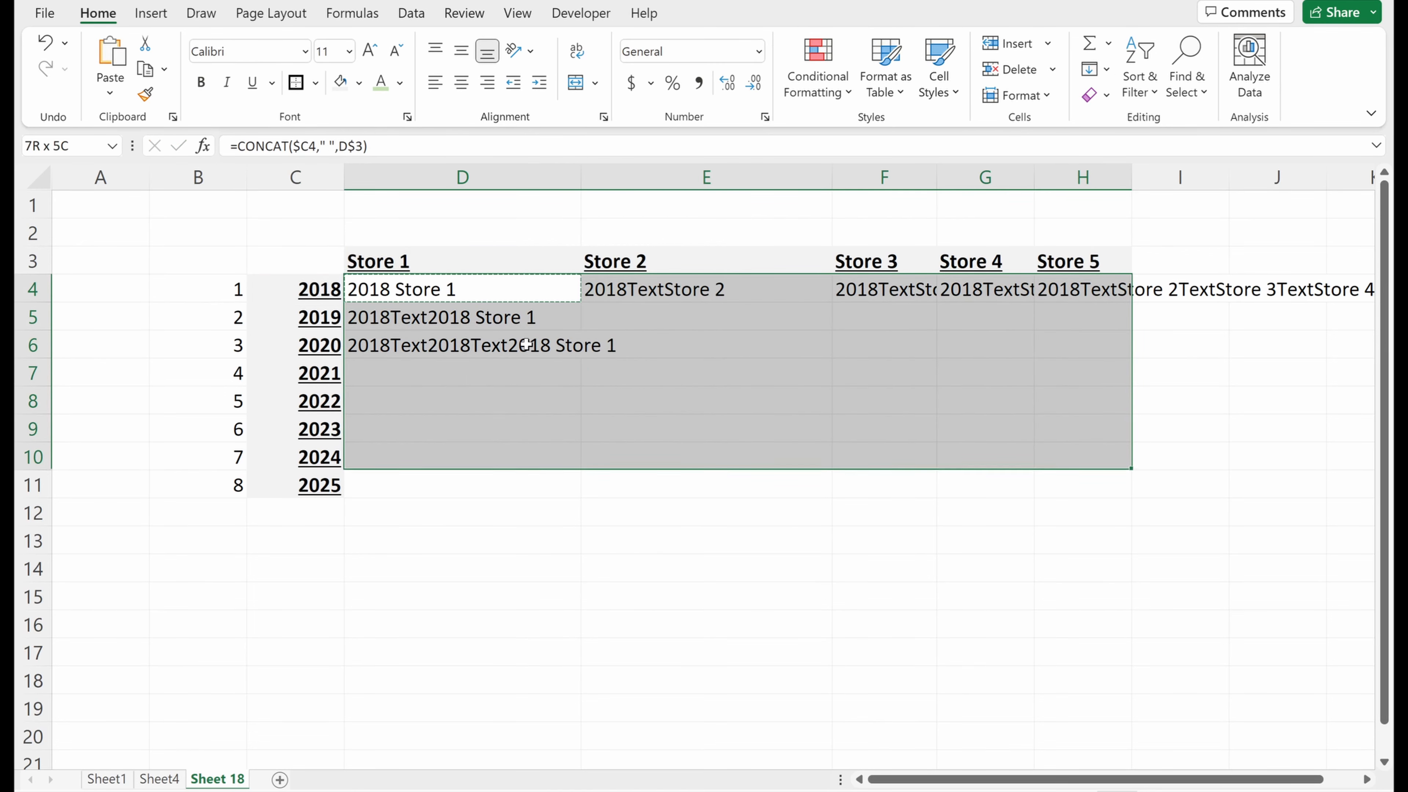
key("shift+Down")
key("ctrl+v")
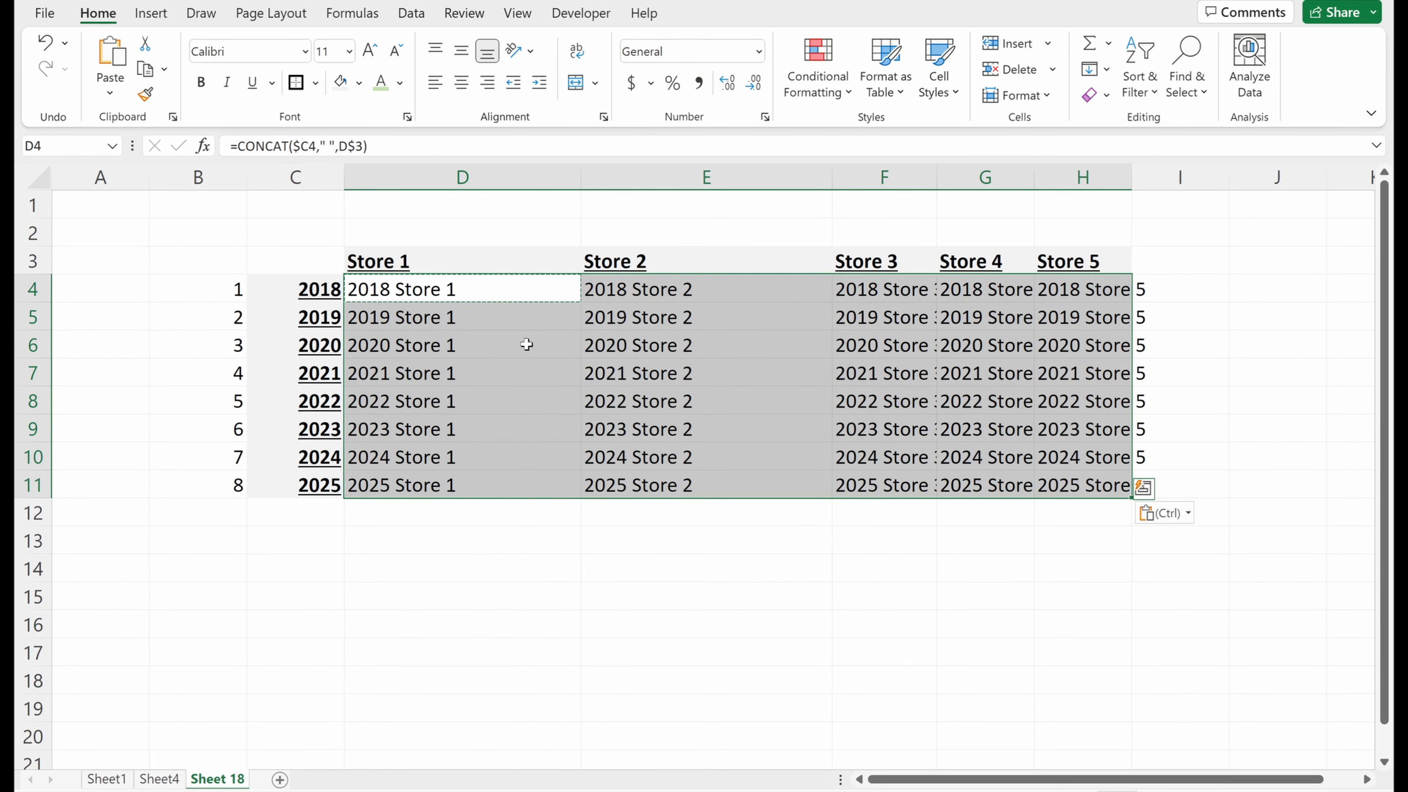
- AutoFit the column widths to the contents of D4:H11
key("alt+h")
key("o")
key("i")
- Examine the mixed references in the copied formulas of cells F6, G6 and G7
key("Right")
key("Down")
key("Right")
key("Down")
key("F2")
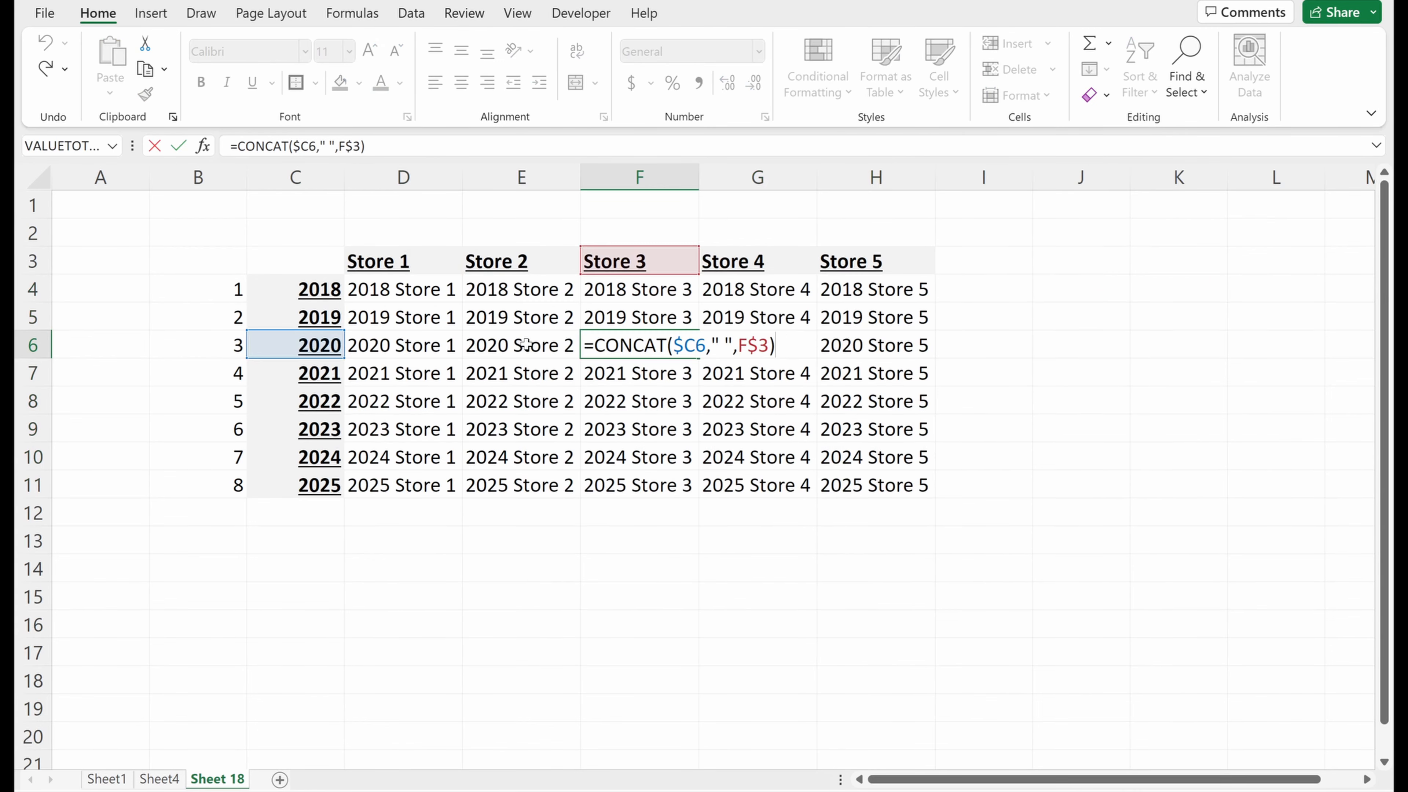
key("Escape")
key("Right")
key("F2")
key("Escape")
key("Down")
key("F2")
key("Escape")
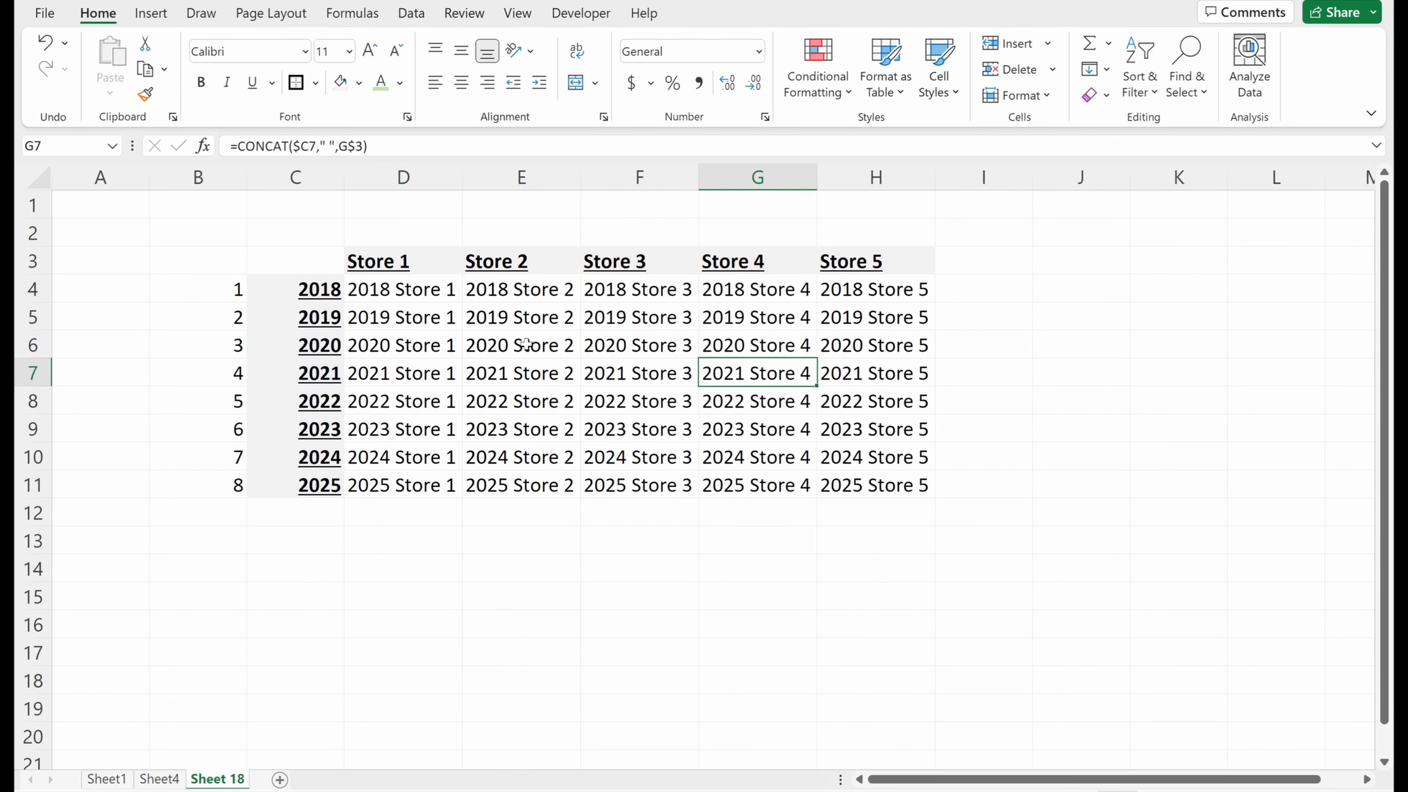
- Examine the references used by the CONCAT formulas in cells F7, F8 and G11
key("Left")
key("F2")
key("Escape")
key("Down")
key("F2")
key("Escape")
key("Down")
key("Right")
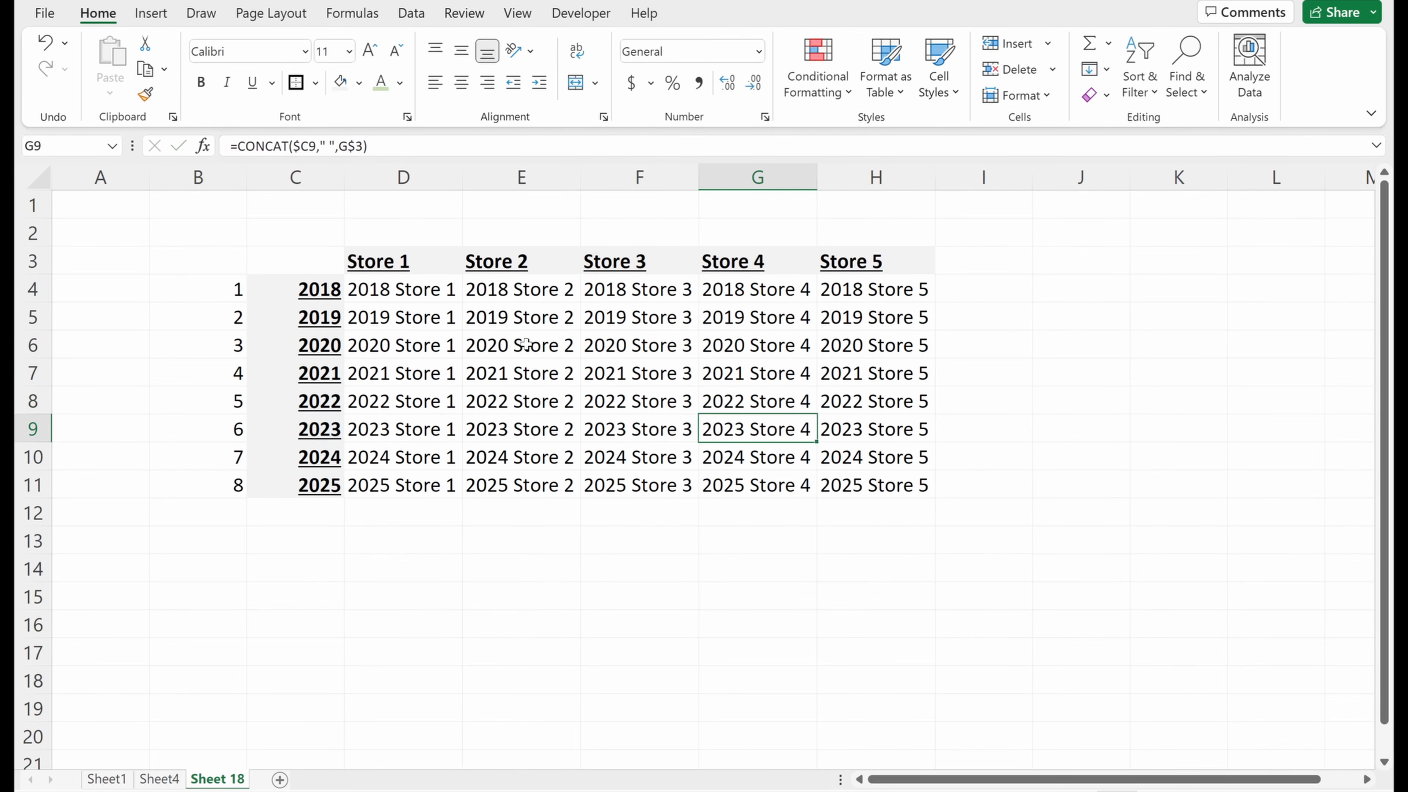
key("Down")
key("Down")
key("F2")
key("Escape")
key("Right")
key("Up")
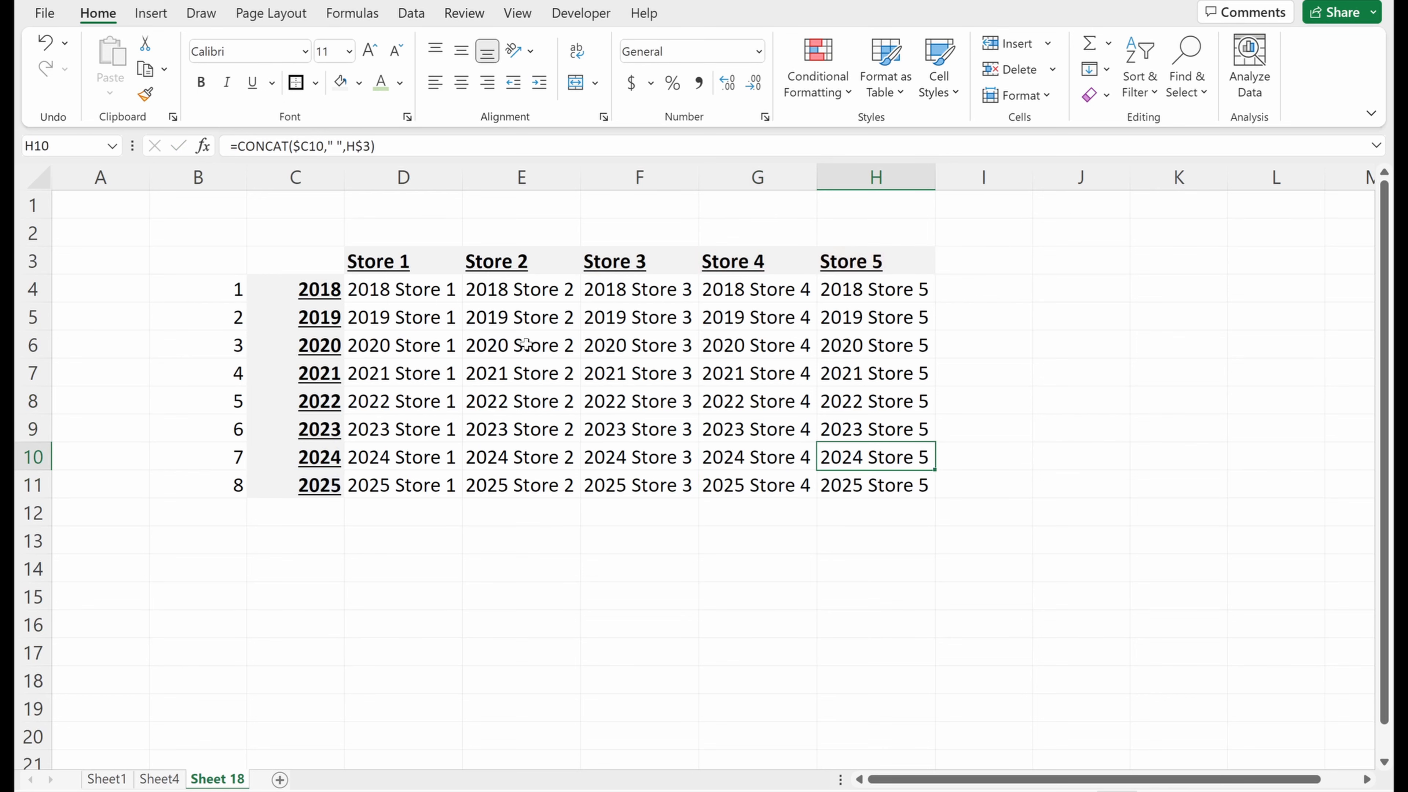
- Examine the formula in H10, and compare the references in row 9 from H9 back to D9
key("F2")
key("Escape")
key("Up")
key("F2")
key("Escape")
key("Left")
key("F2")
key("Escape")
key("Left")
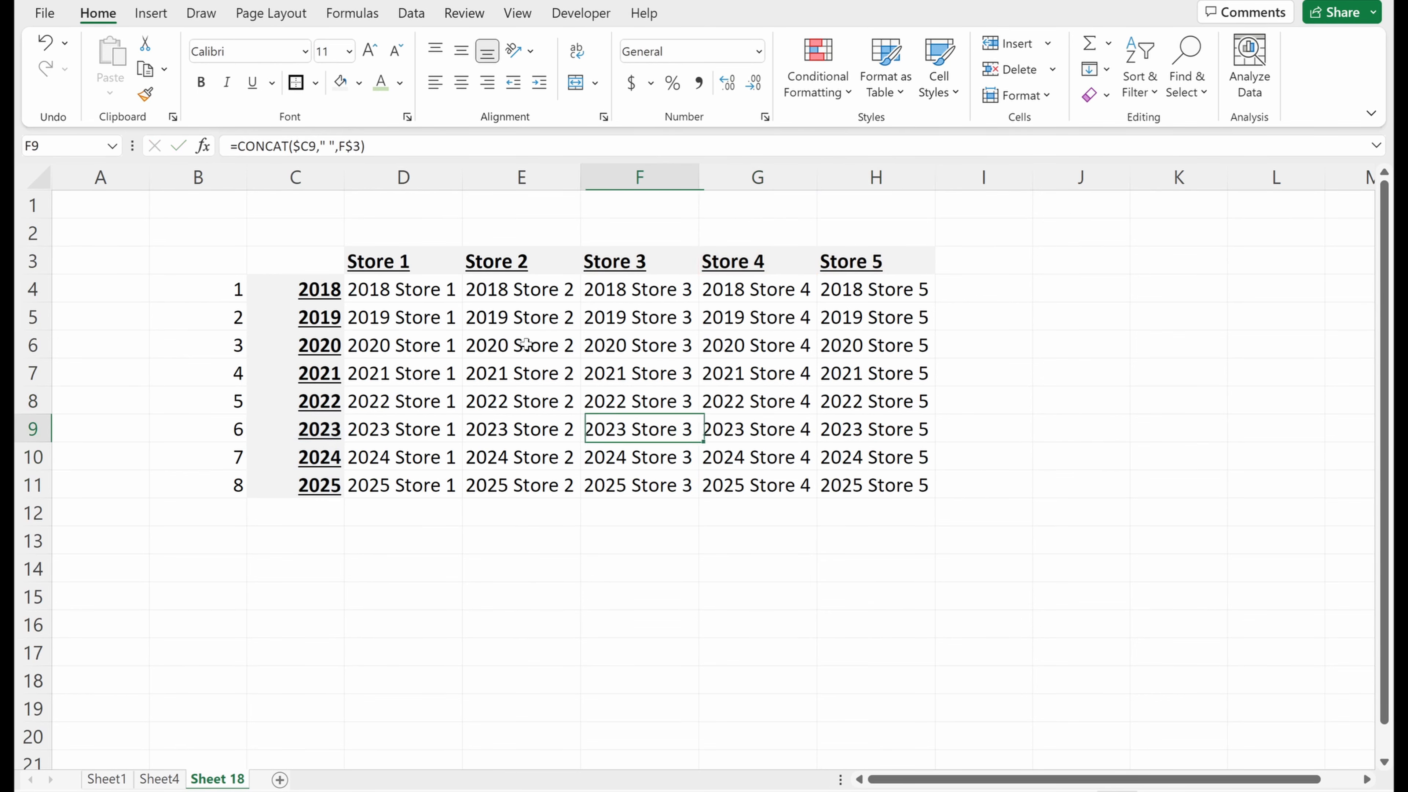
key("F2")
key("Escape")
key("Left")
key("F2")
key("Escape")
key("Left")
key("F2")
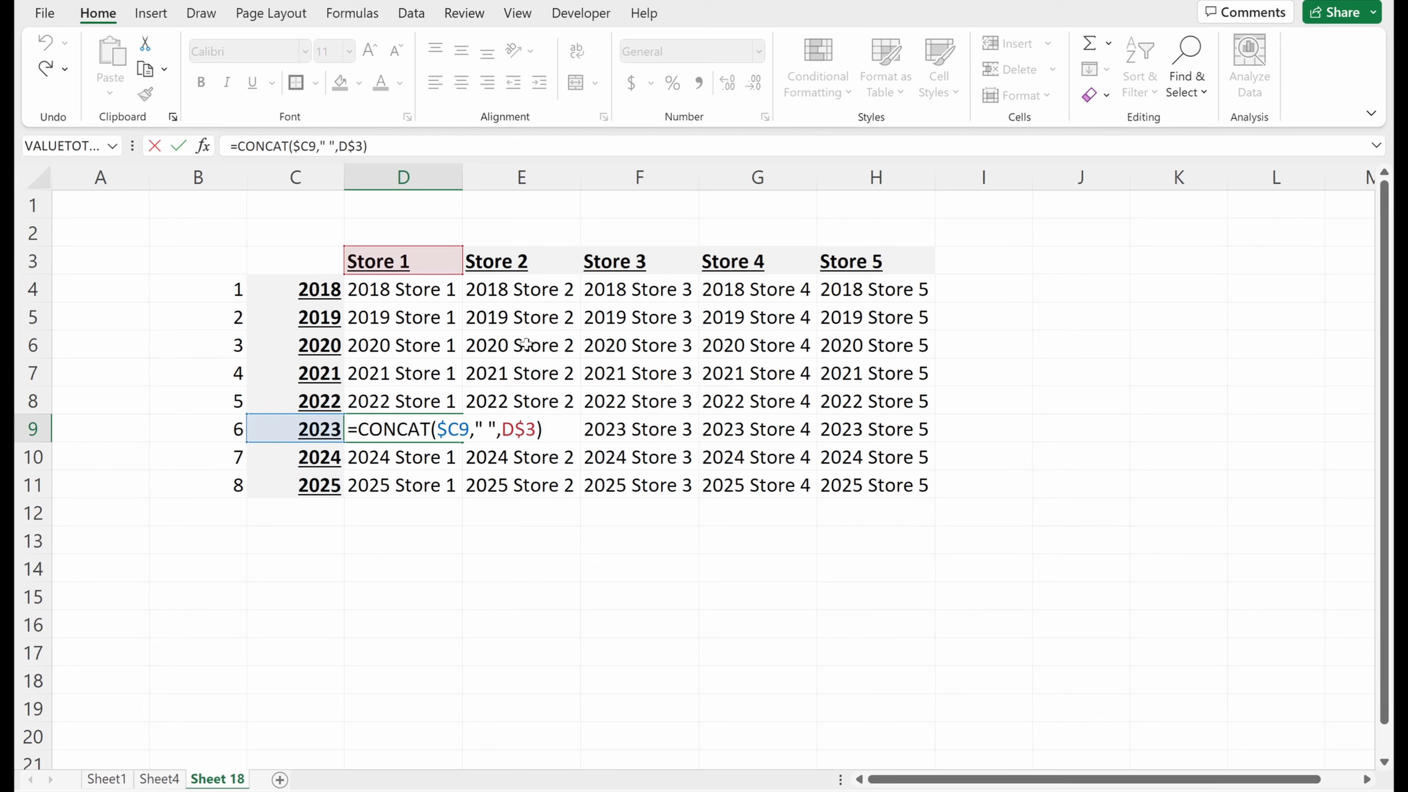
key("Escape")
key("F2")
key("Escape")
- Return to cell D4, highlight the arguments of its CONCAT formula and leave the formula as it is
key("Up")
key("Up")
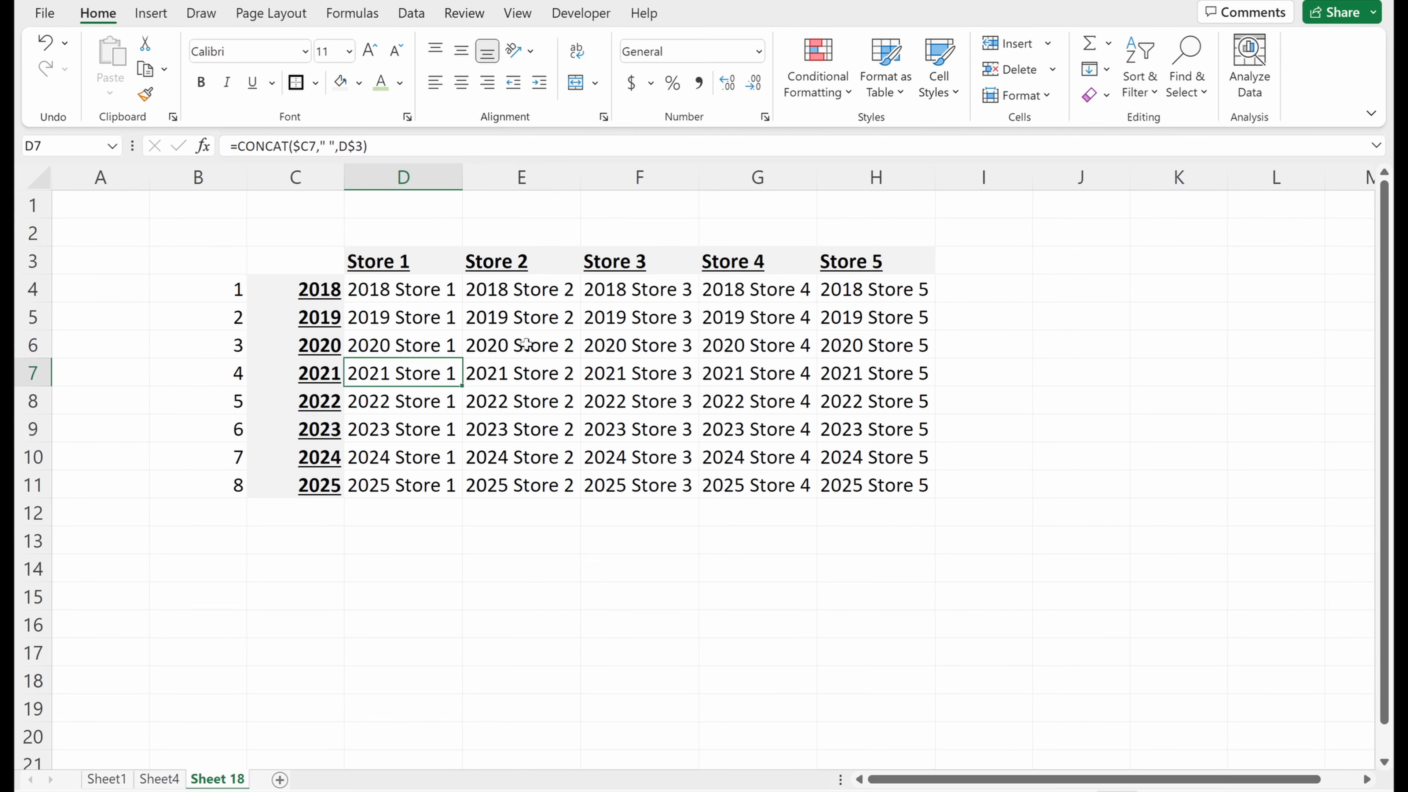
key("Up")
key("Up")
key("Up")
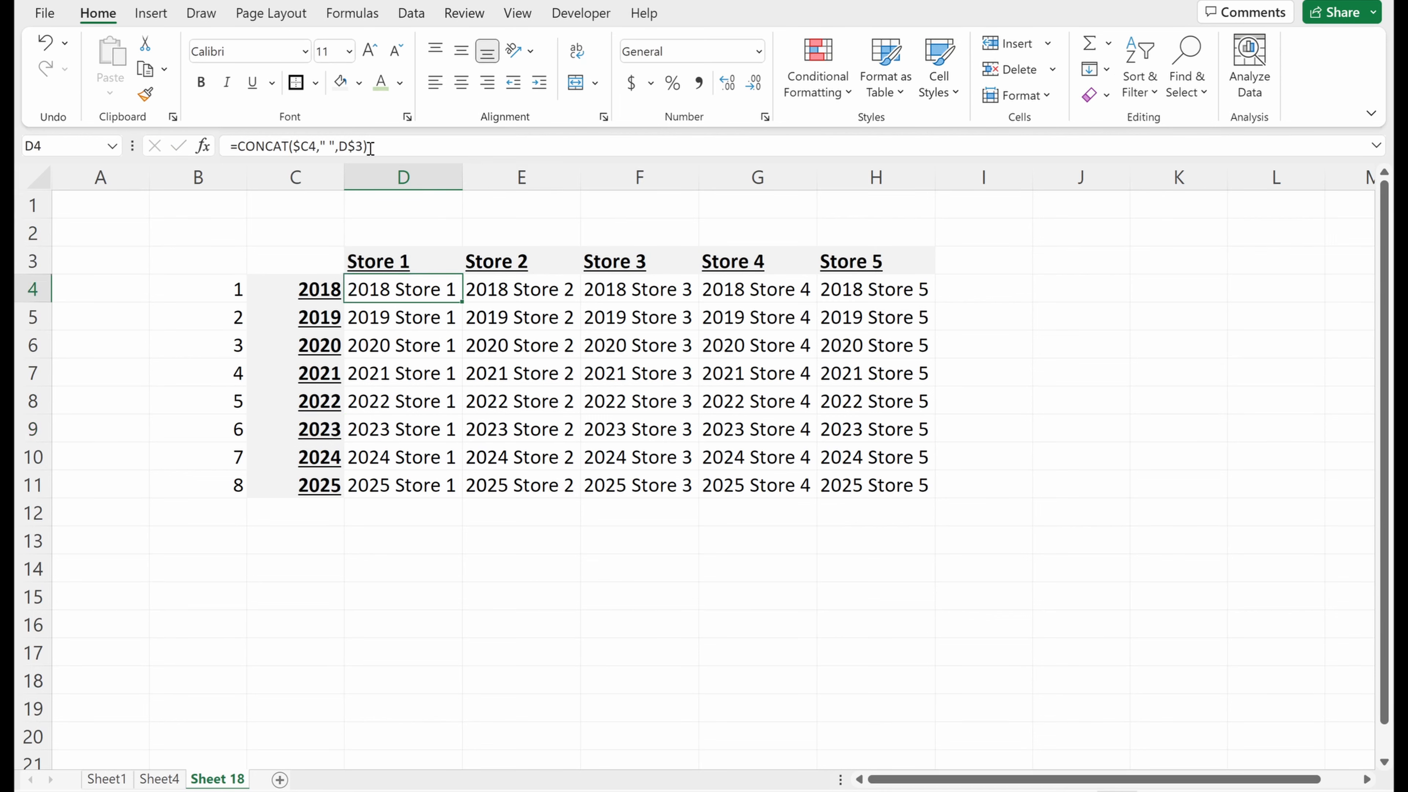
left_click_drag(372, 147, 297, 154)
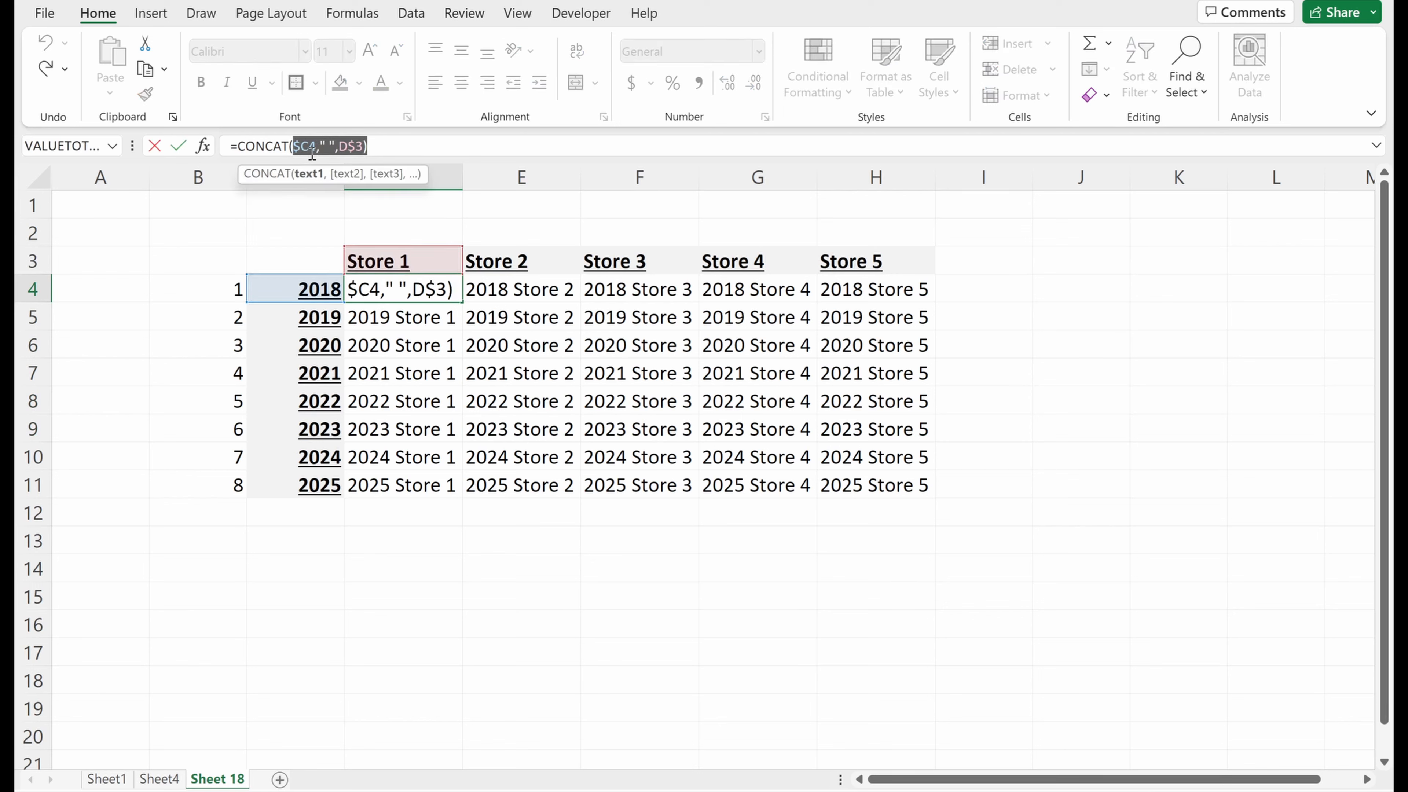
key("Escape")
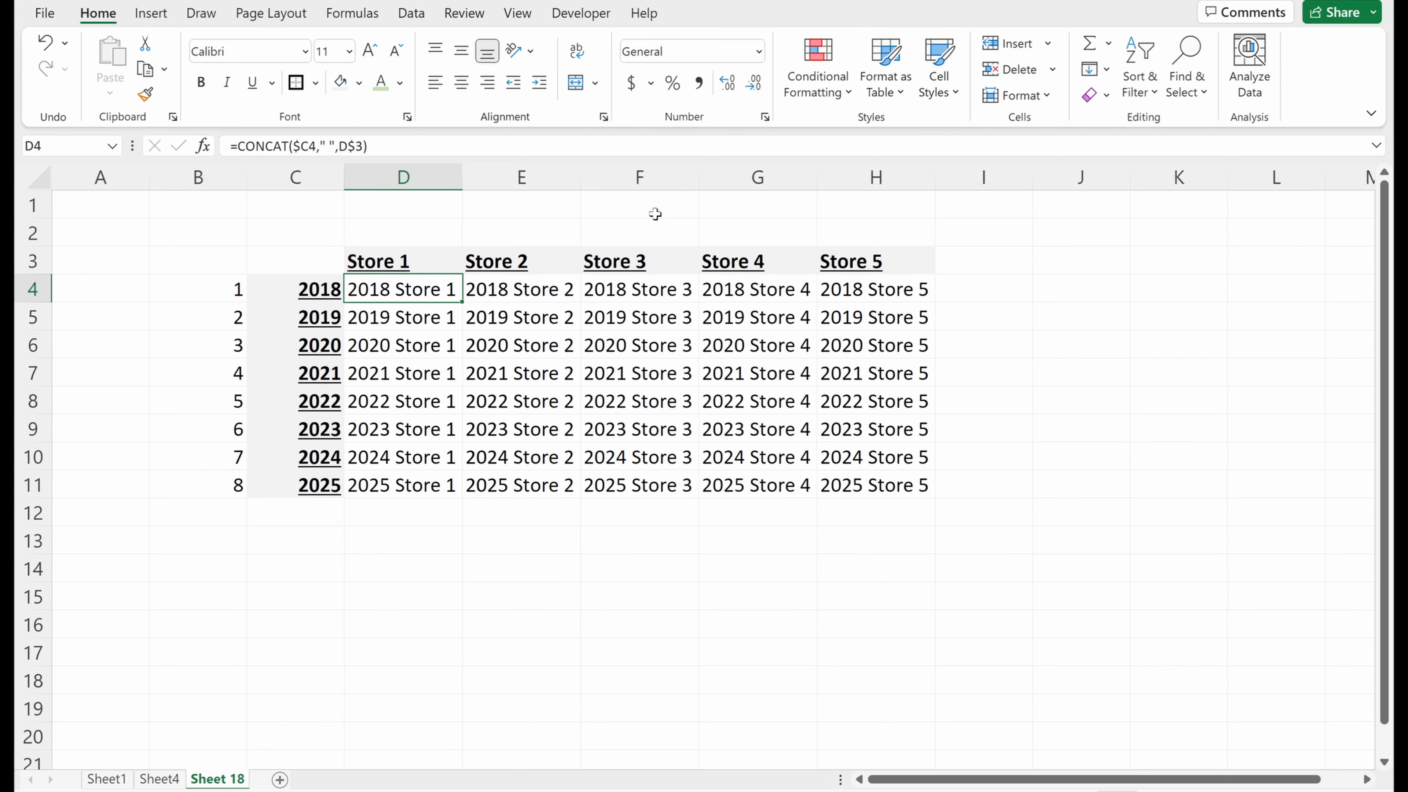
- Undo the last column width AutoFit, and highlight D4:D11, F4:F11, D4:H11 and the C3:H11 table in turn
key("ctrl+v")
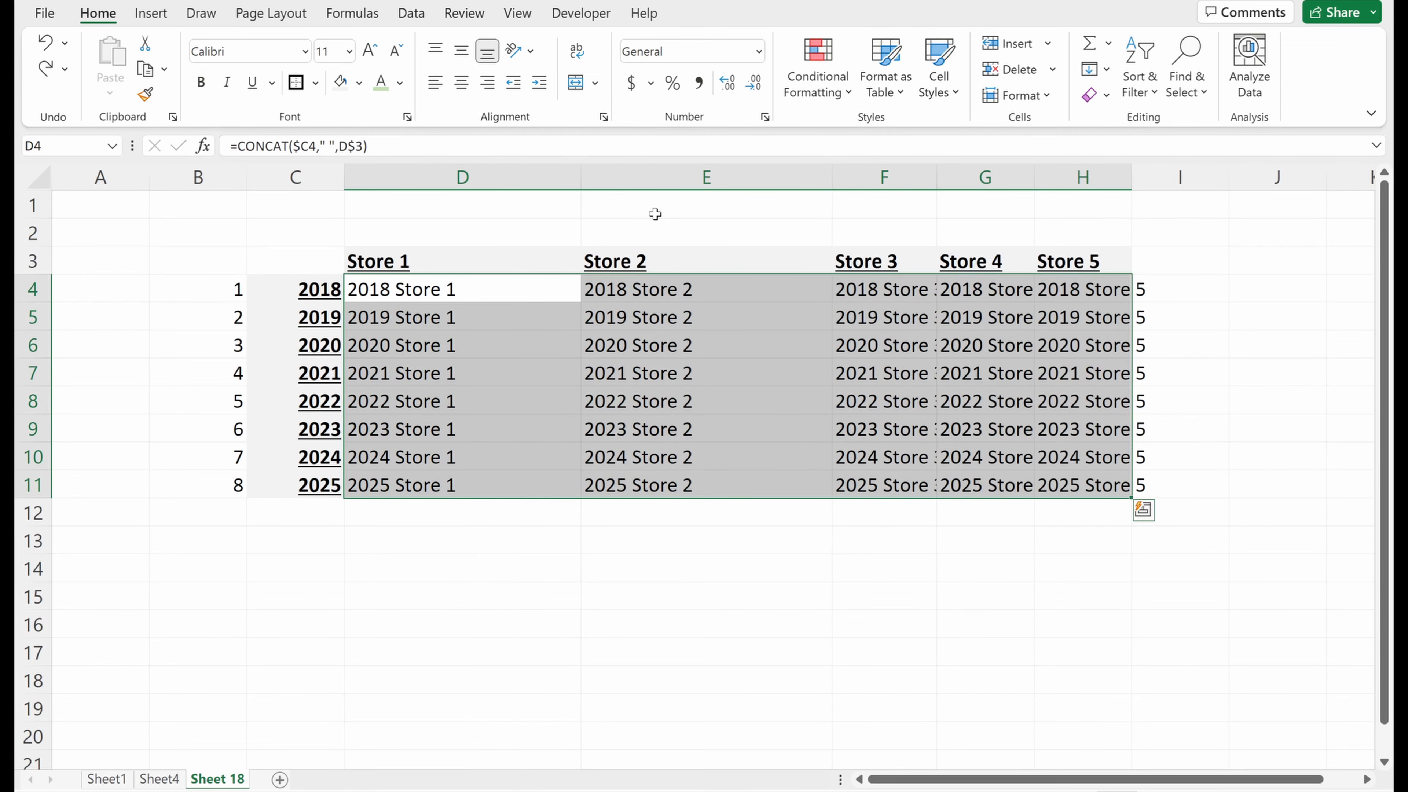
left_click(668, 320)
left_click_drag(514, 283, 518, 485)
left_click_drag(871, 286, 924, 484)
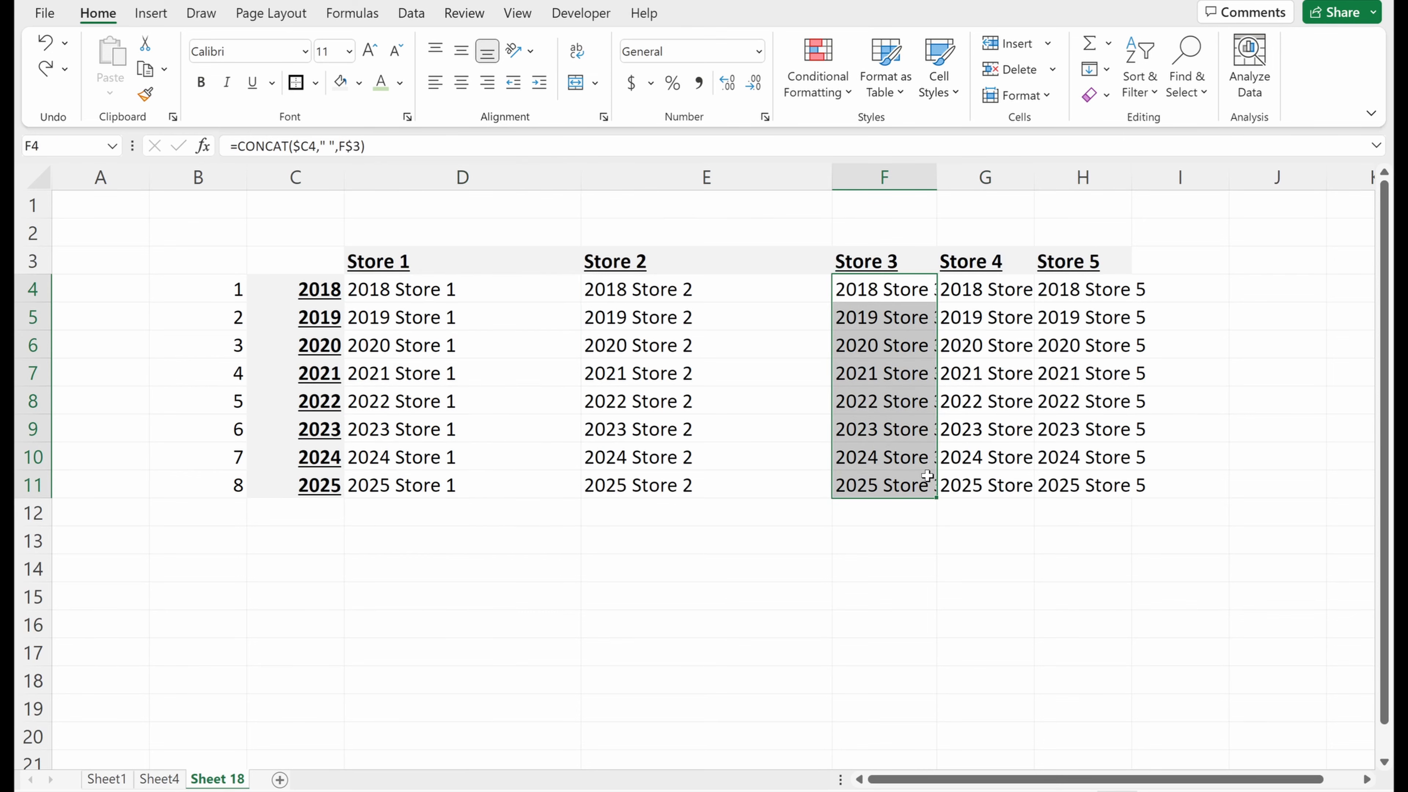
left_click(906, 404)
left_click_drag(436, 291, 1100, 485)
left_click_drag(324, 259, 1109, 484)
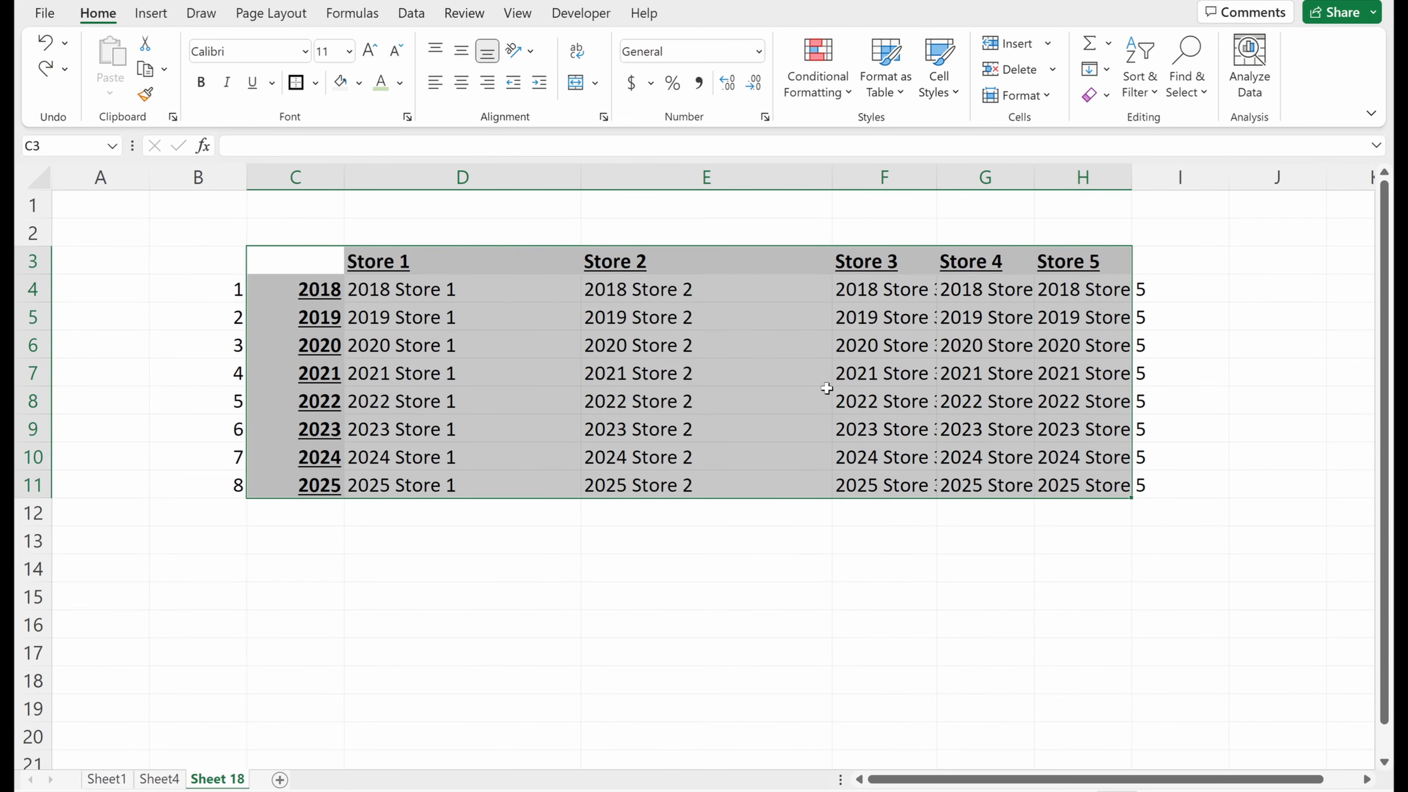
left_click(870, 393)
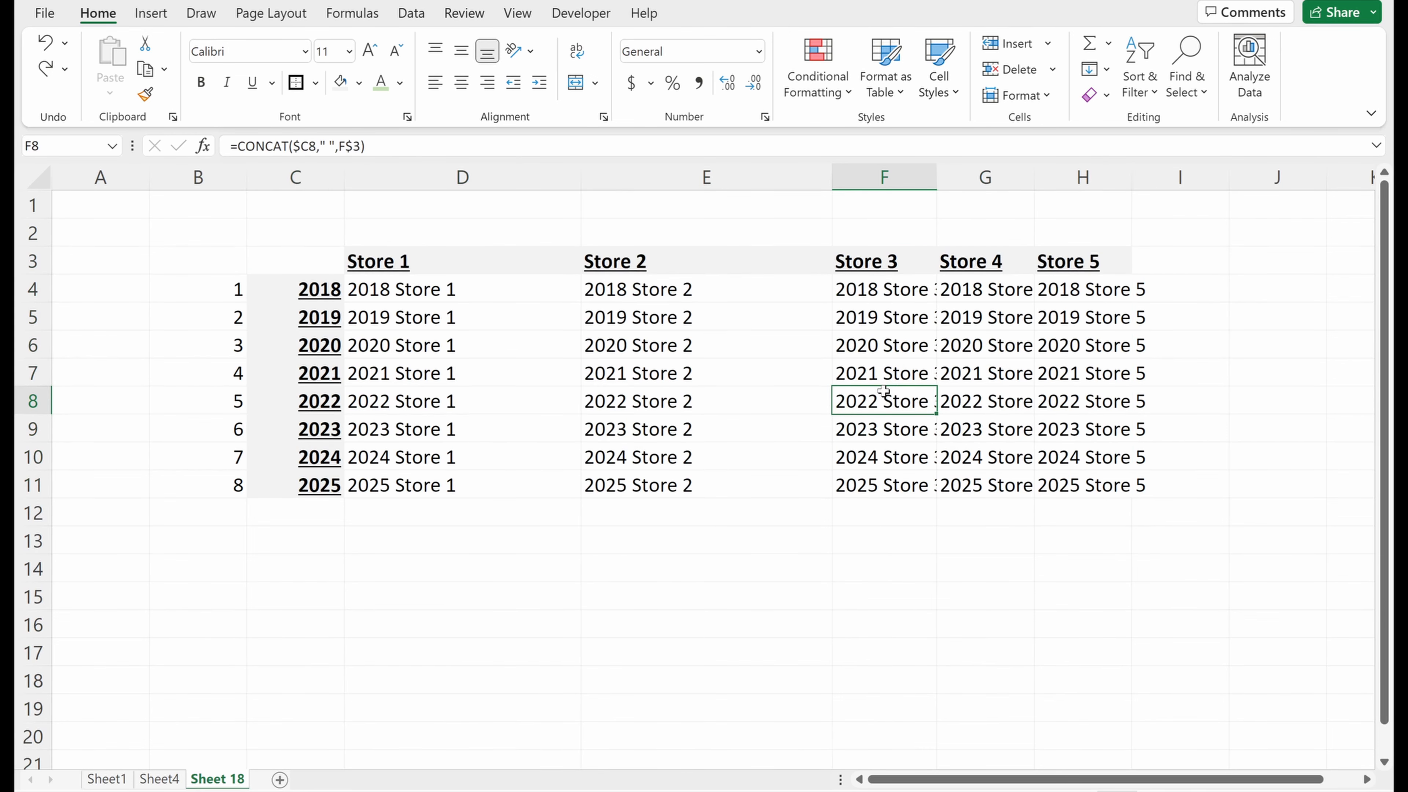
- Select the whole table B3:H11, AutoFit its column widths, and undo the change
key("ctrl+a")
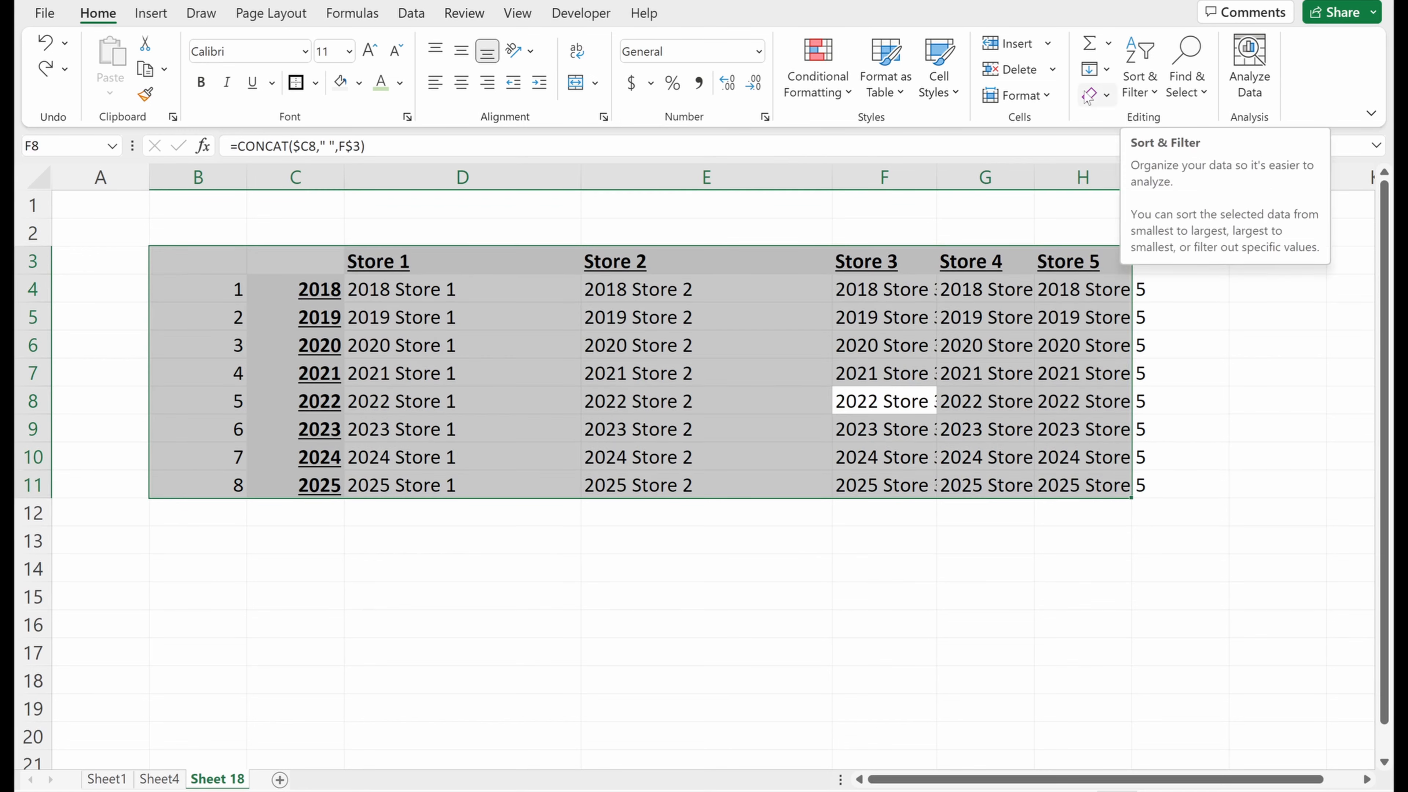
left_click(1046, 98)
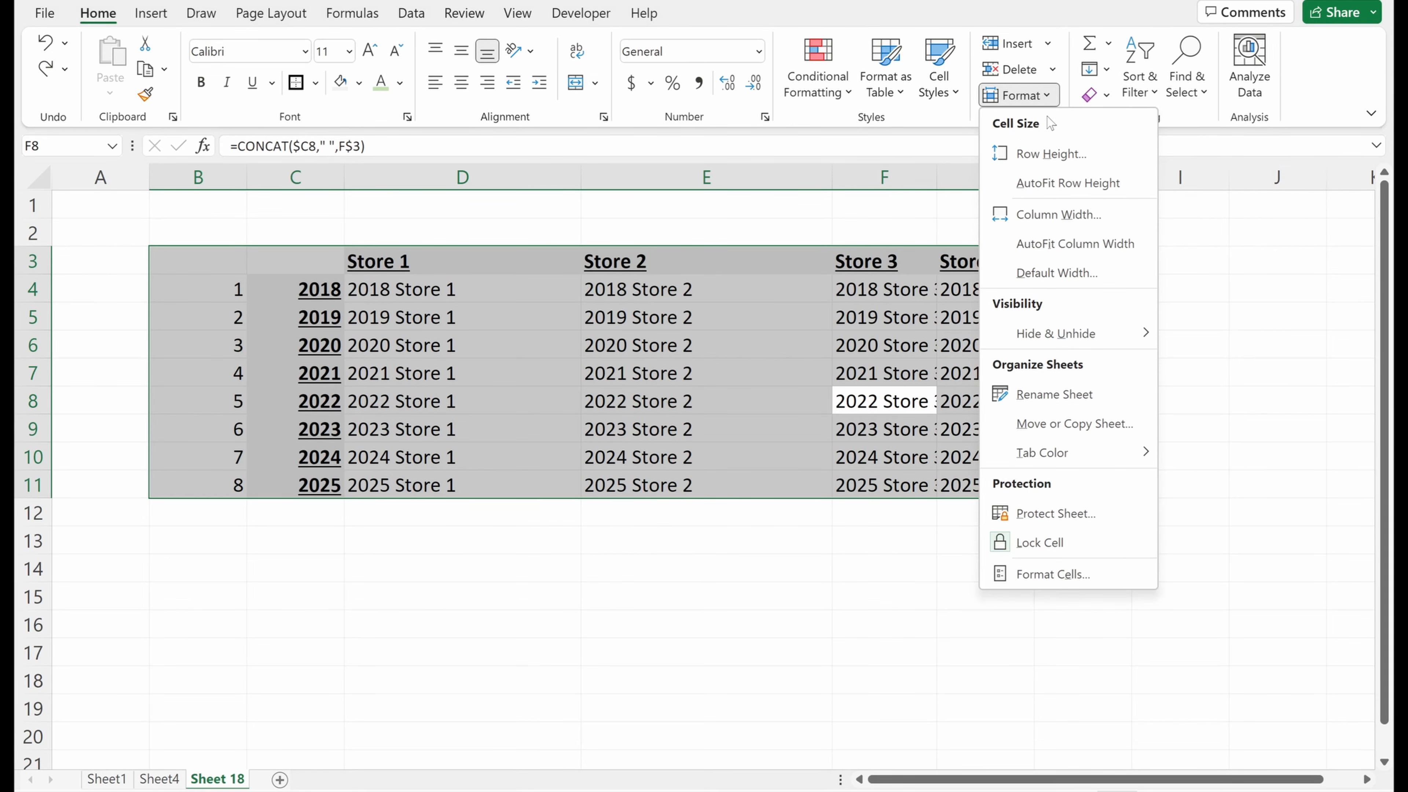
left_click(1079, 245)
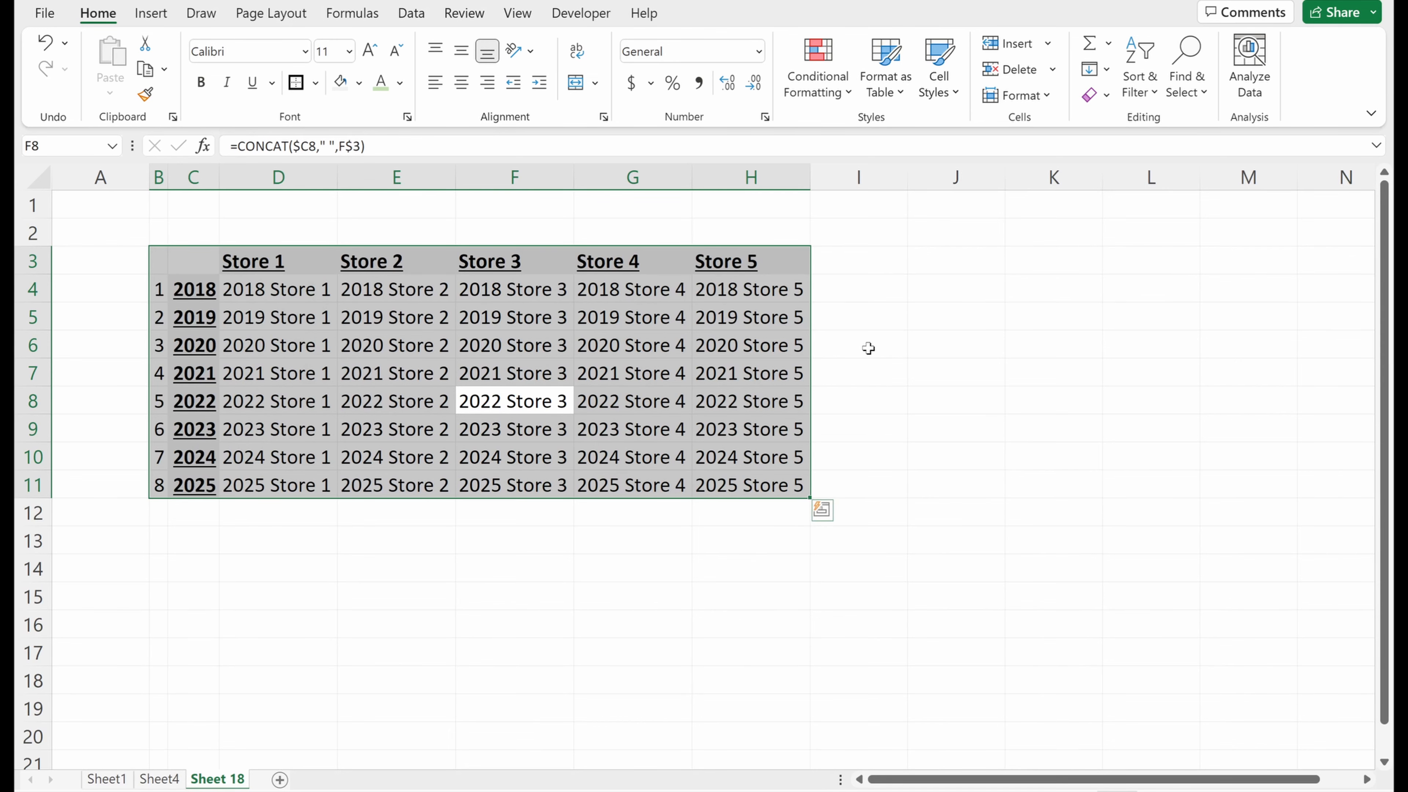
key("ctrl+z")
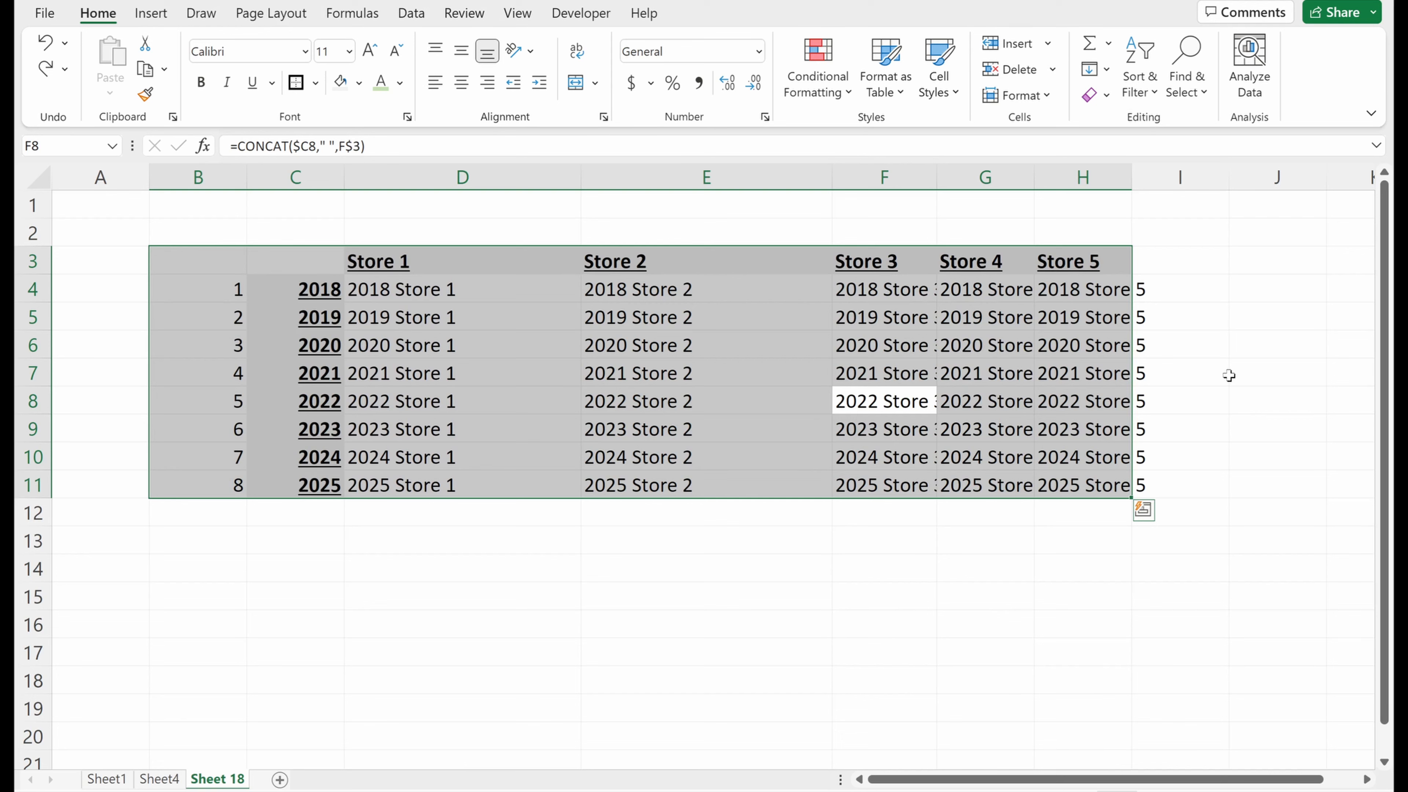
- AutoFit the column widths of the selected table a second time, and undo the adjustment again
key("alt")
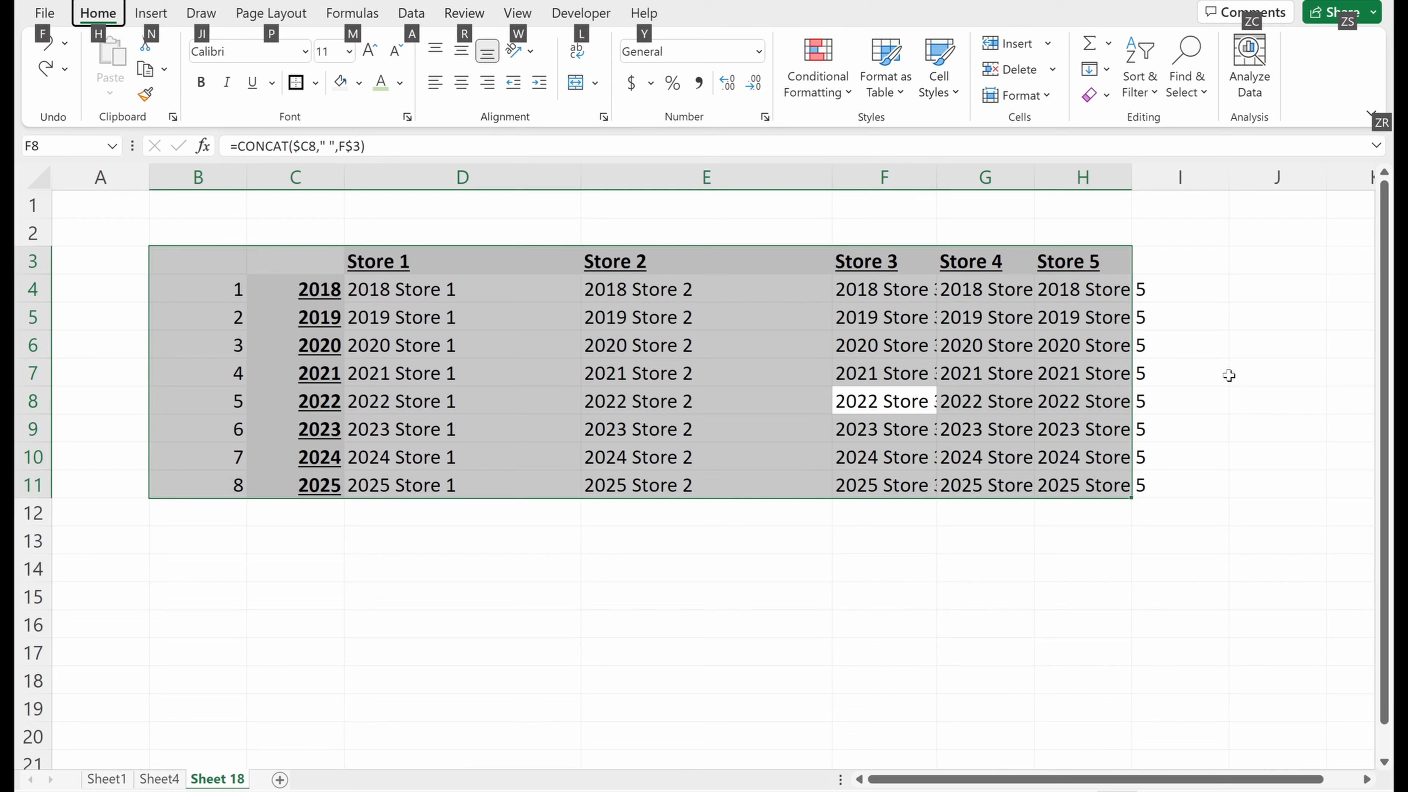
key("h")
key("o")
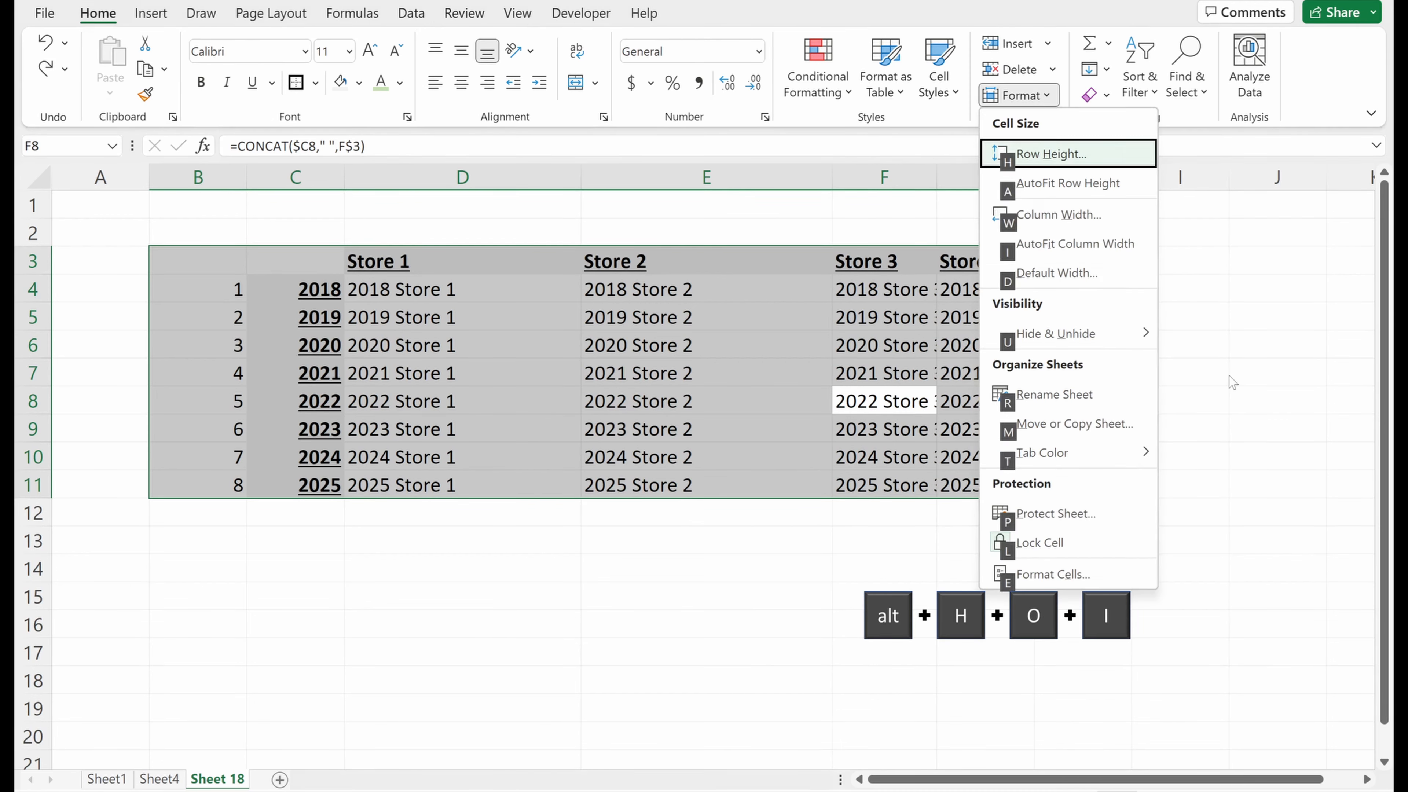
key("i")
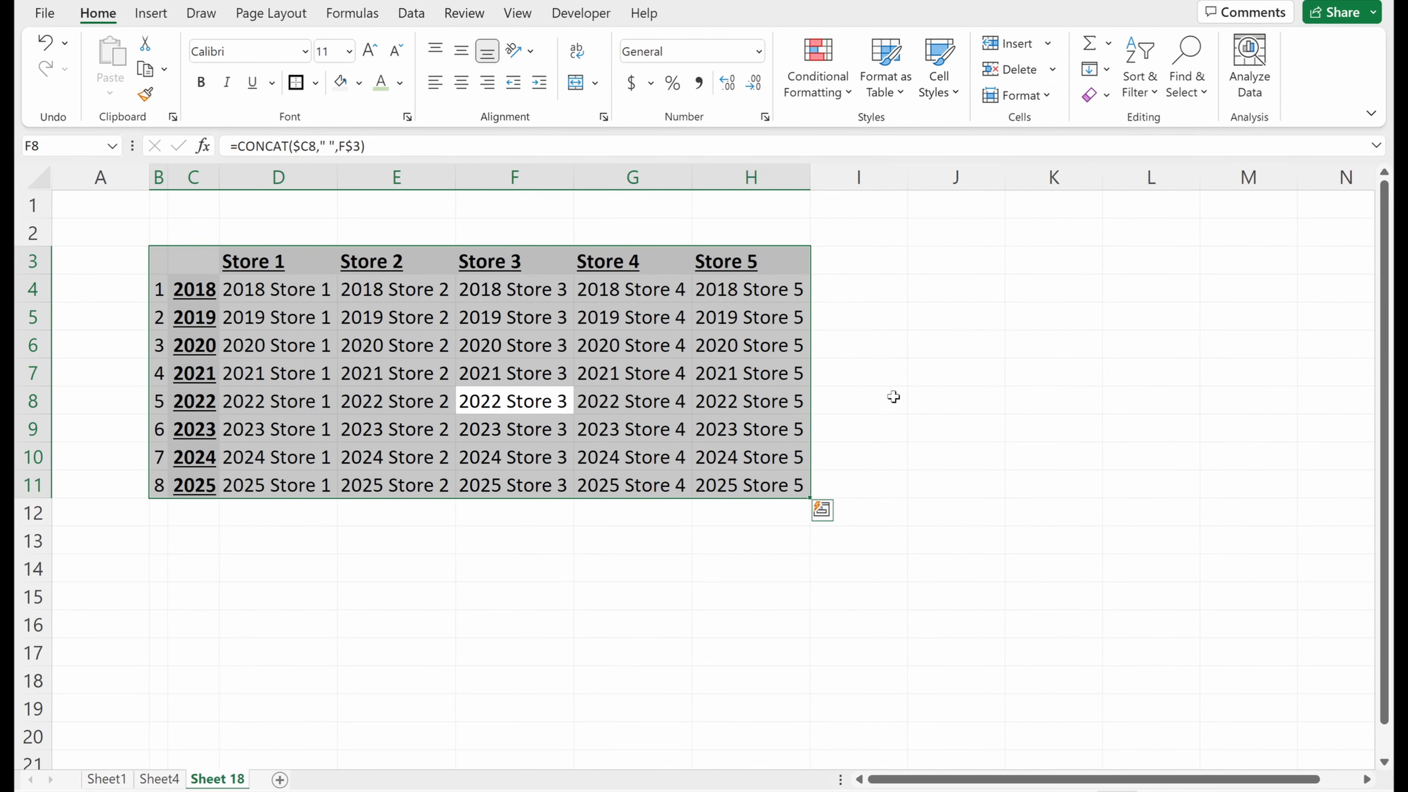
key("ctrl+z")
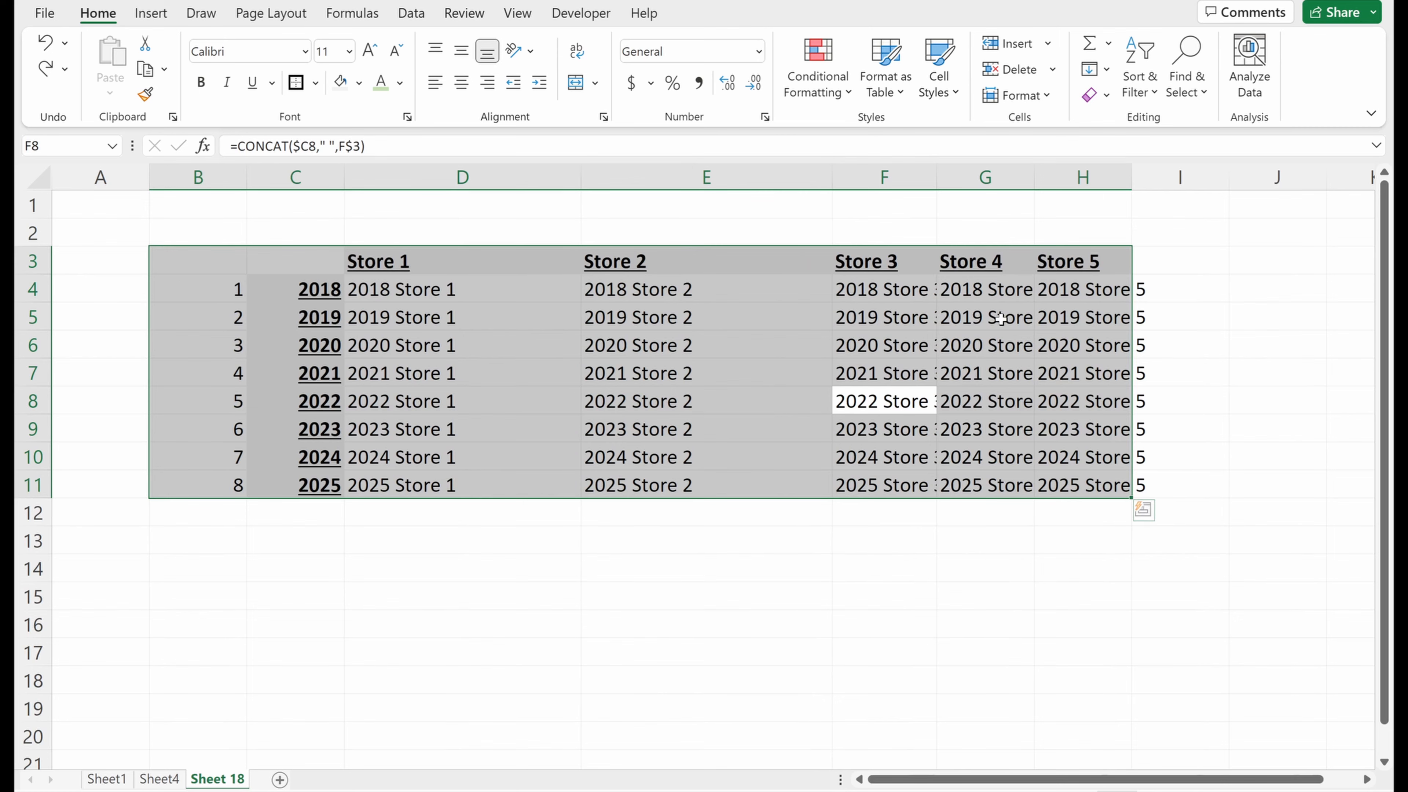
- Select entire columns B through H, AutoFit their widths to the contents, and make D2 the active cell
left_click(884, 231)
left_click_drag(214, 176, 1115, 172)
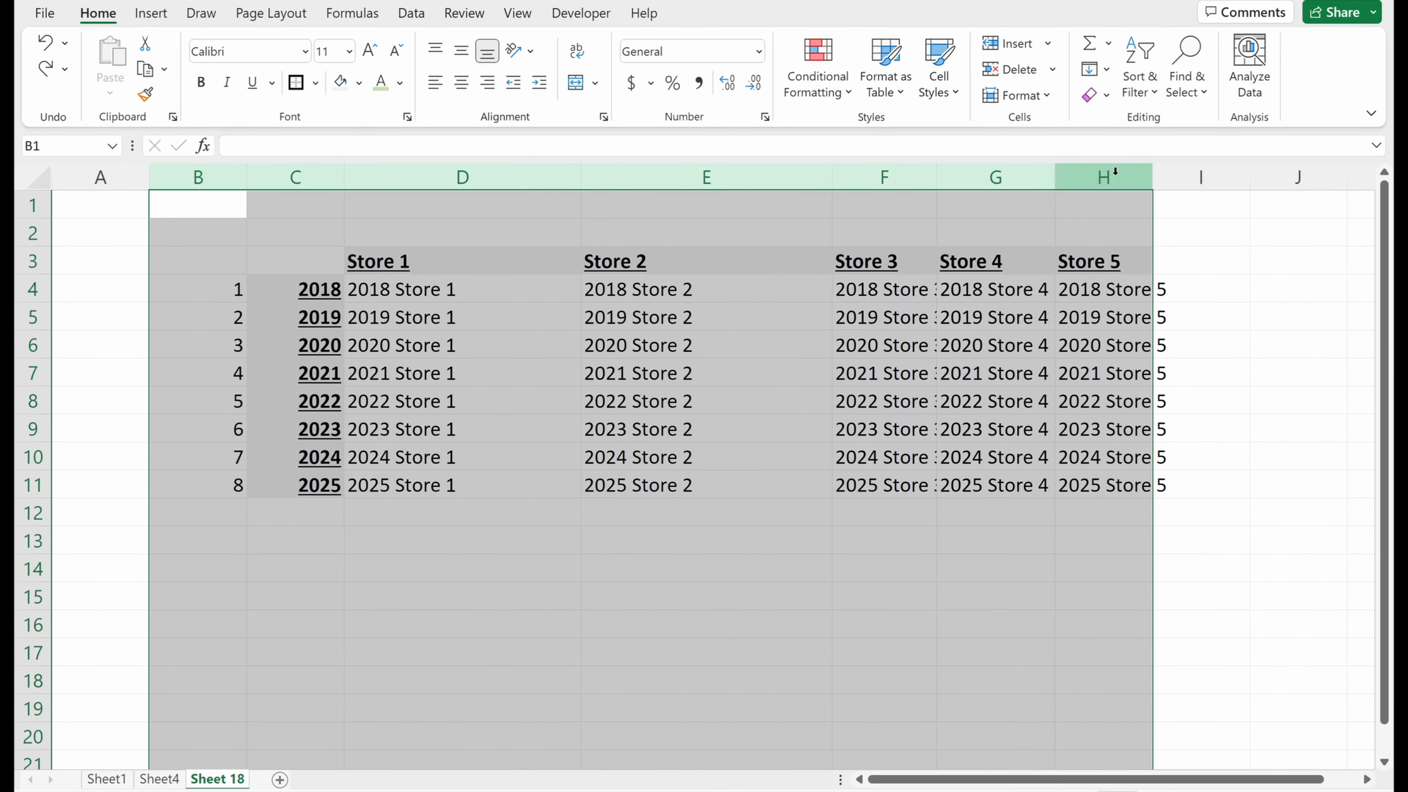
double_click(832, 177)
left_click(622, 311)
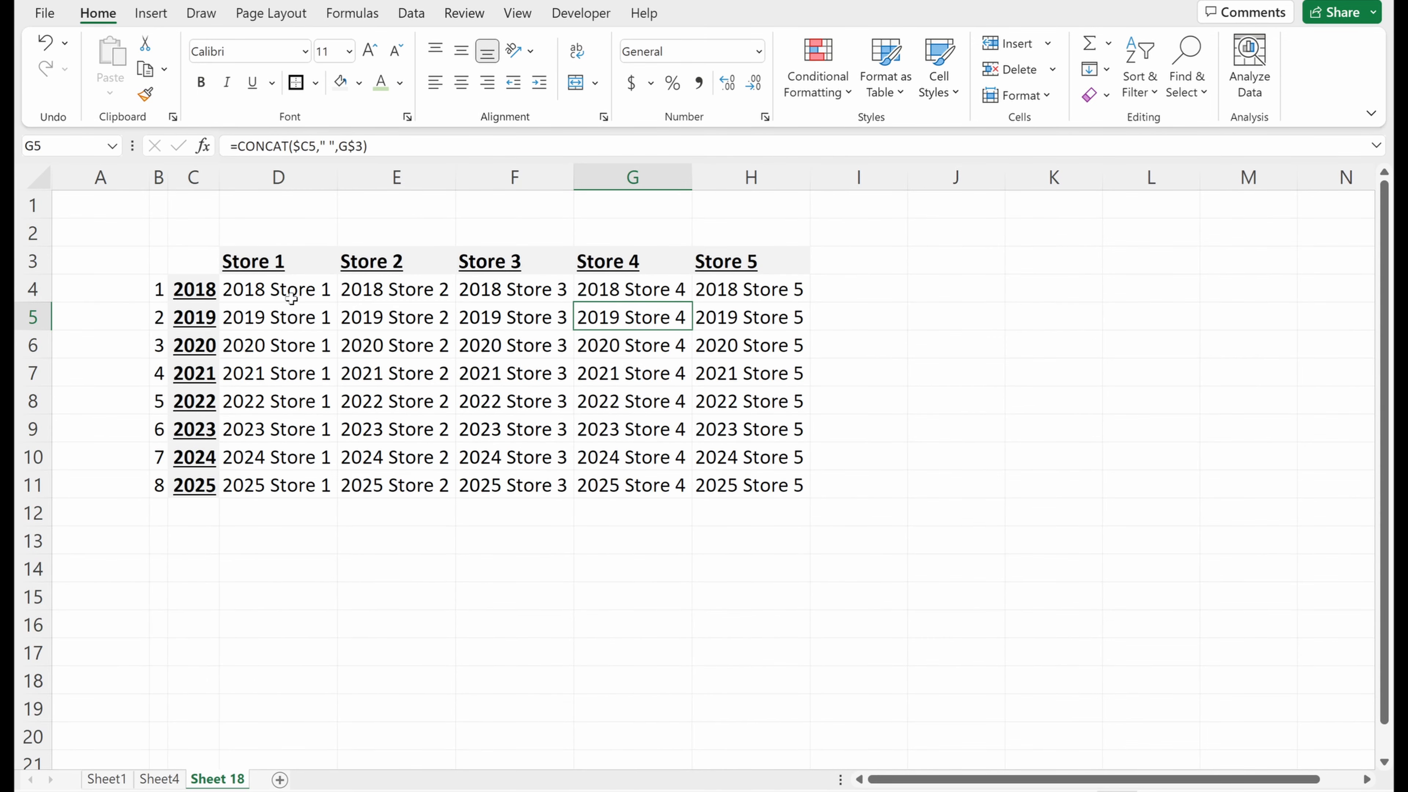
left_click(288, 244)
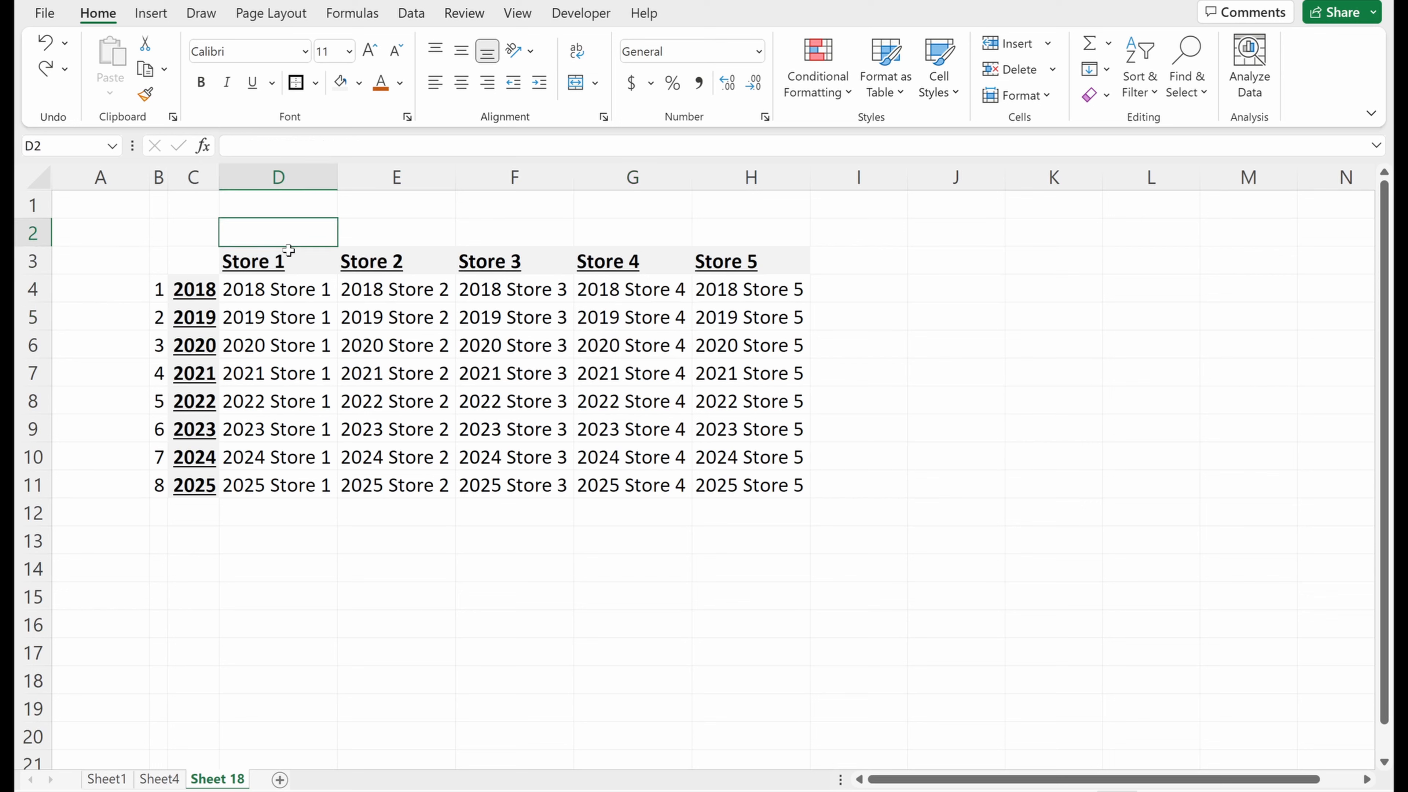
- Enter the title "Table Header" in cell D2 above the store headings
type("Table Heaa")
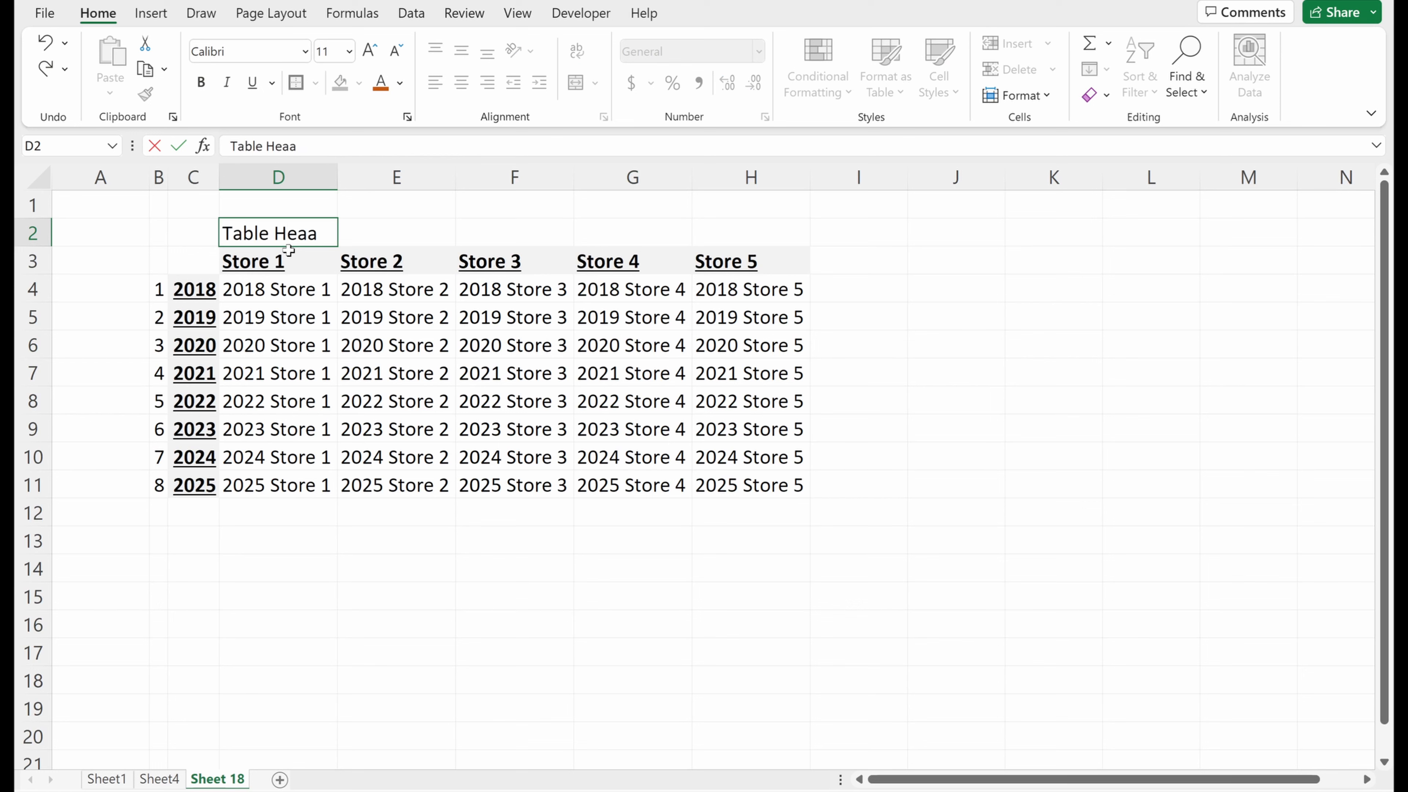
key("BackSpace")
type("der")
key("Return")
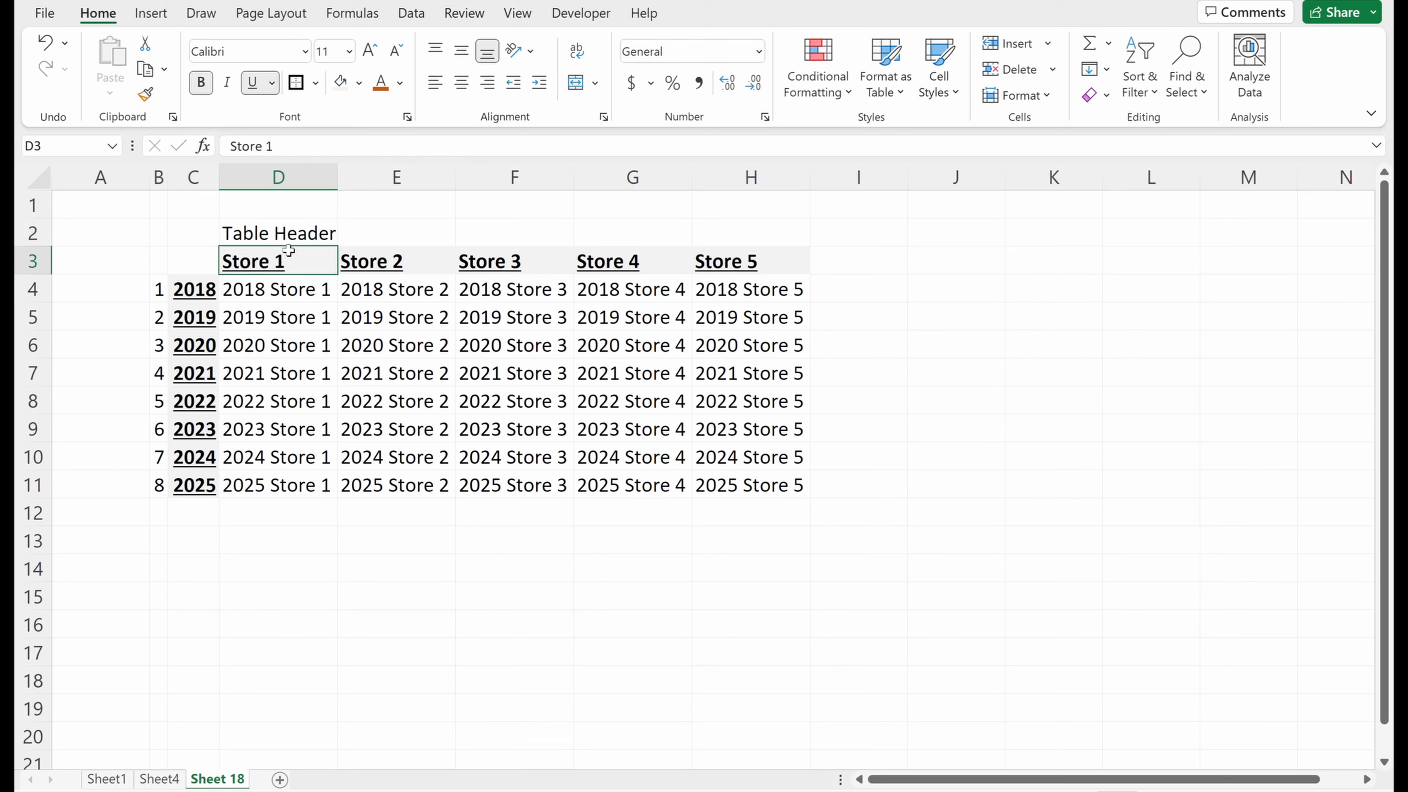
- Merge and center the Table Header title across D2:H2, and make the merged cell the active selection
left_click(327, 230)
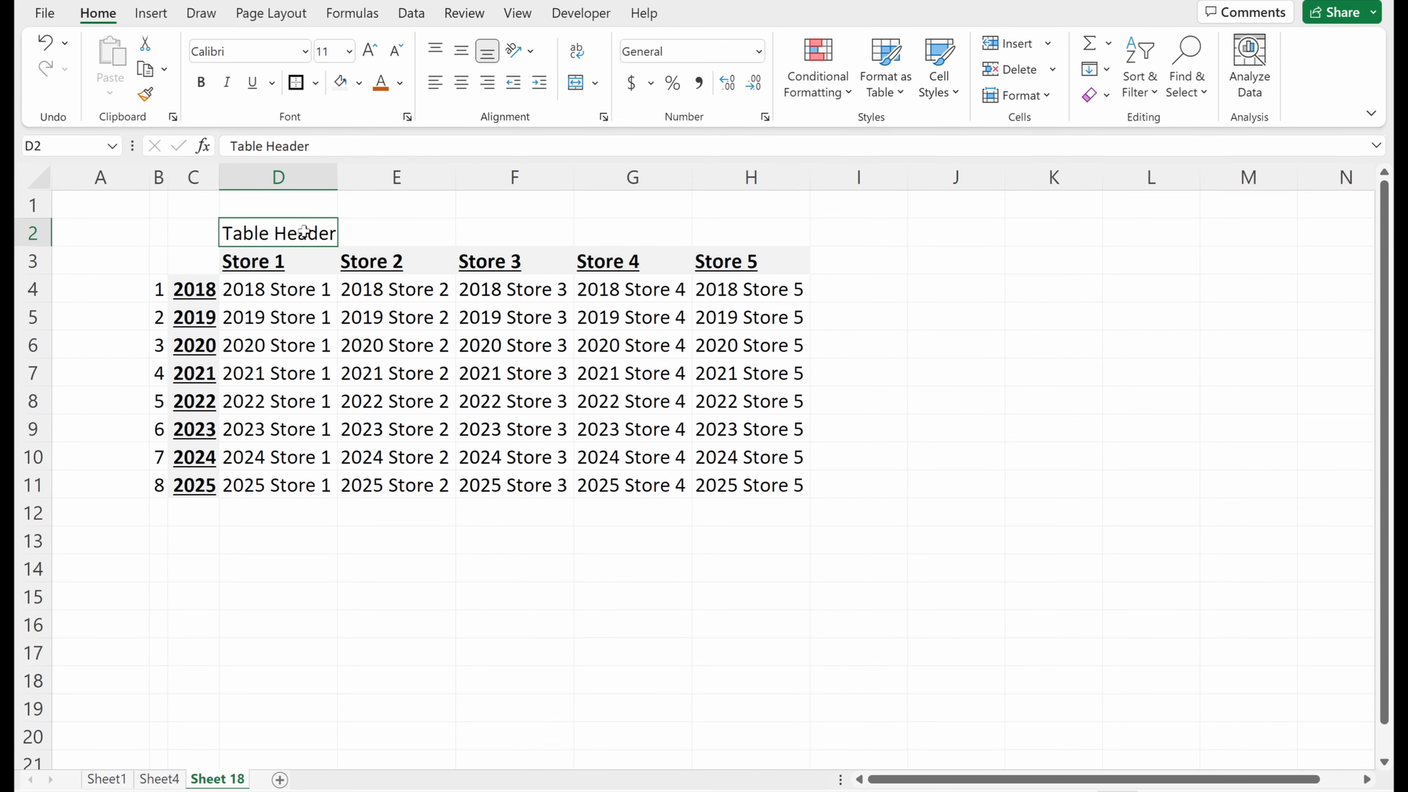
left_click_drag(311, 242, 736, 230)
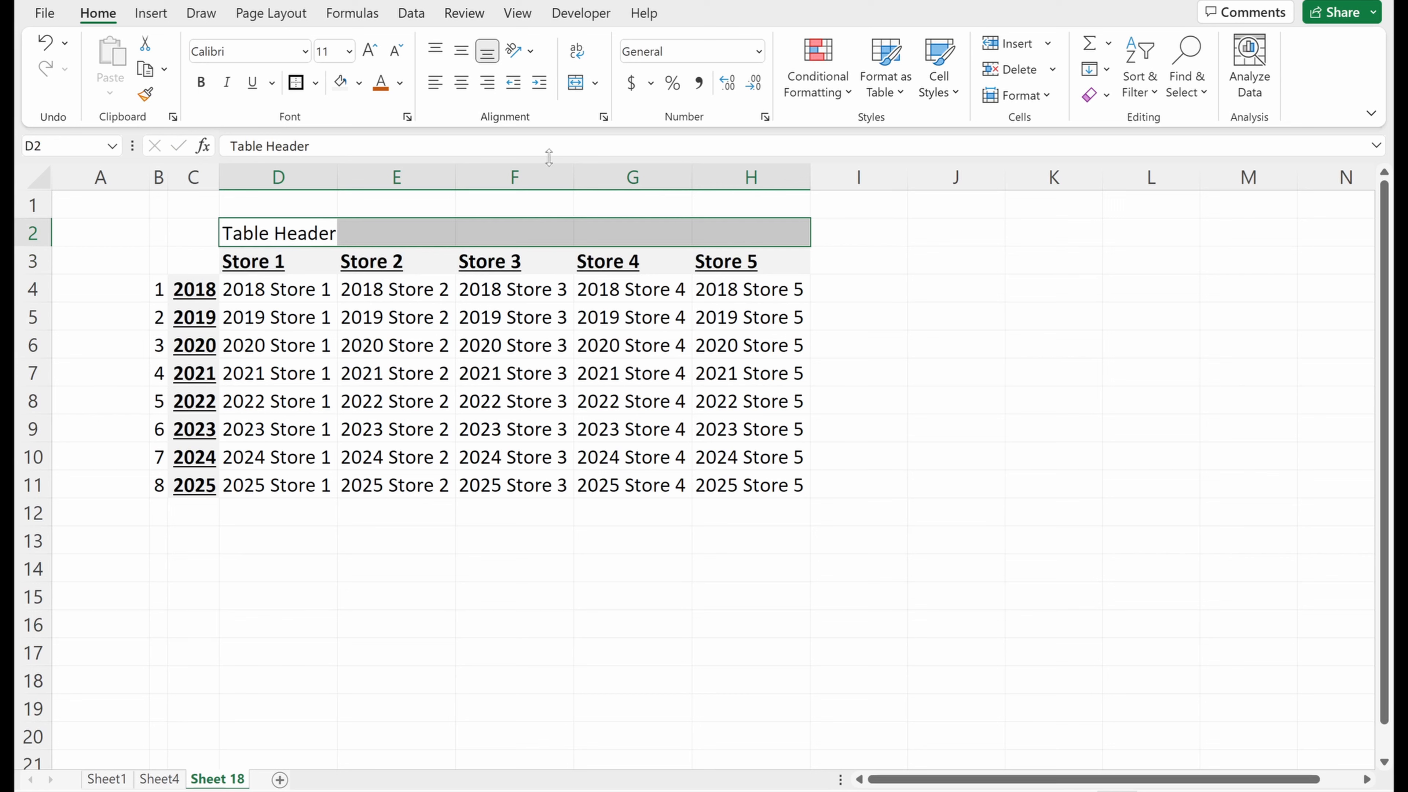
left_click(577, 83)
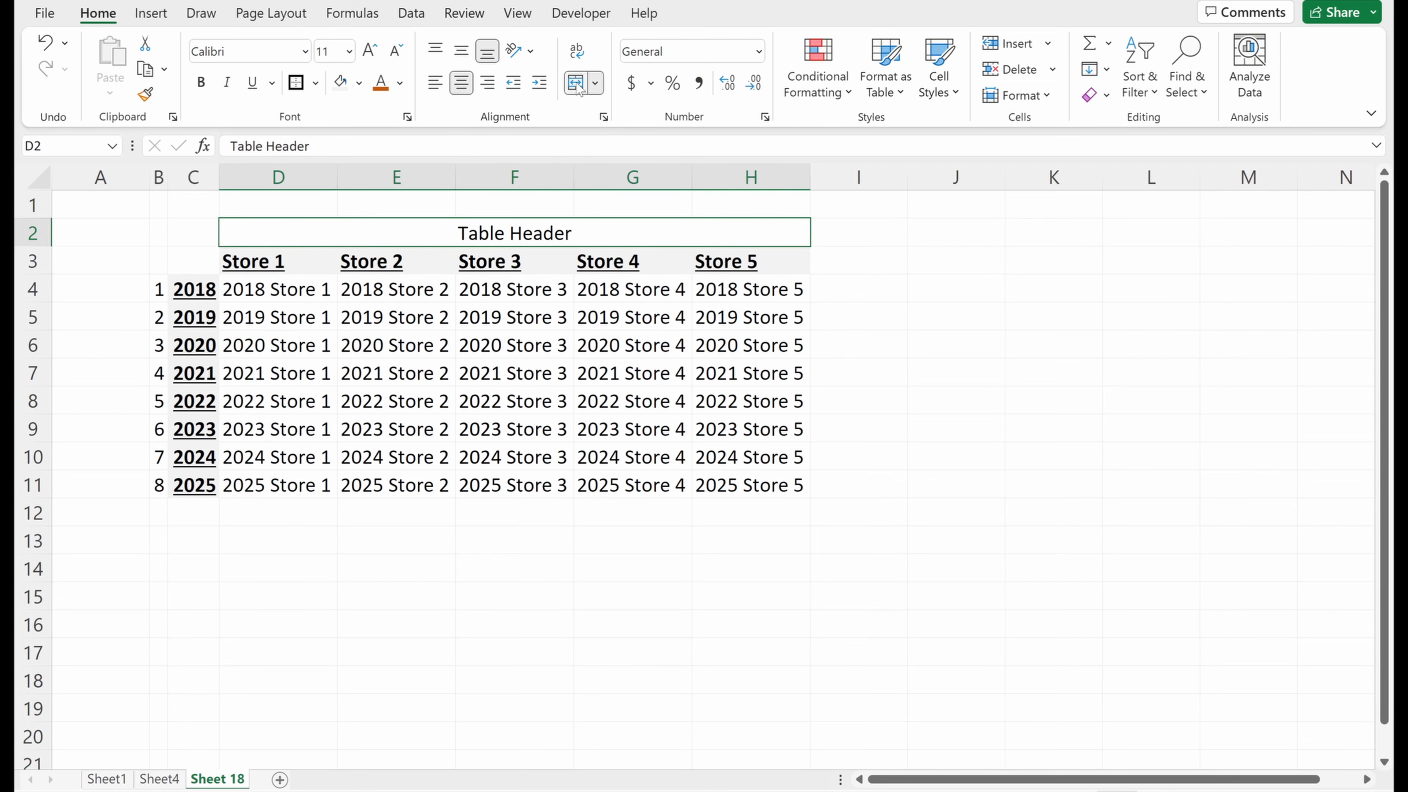
left_click(288, 278)
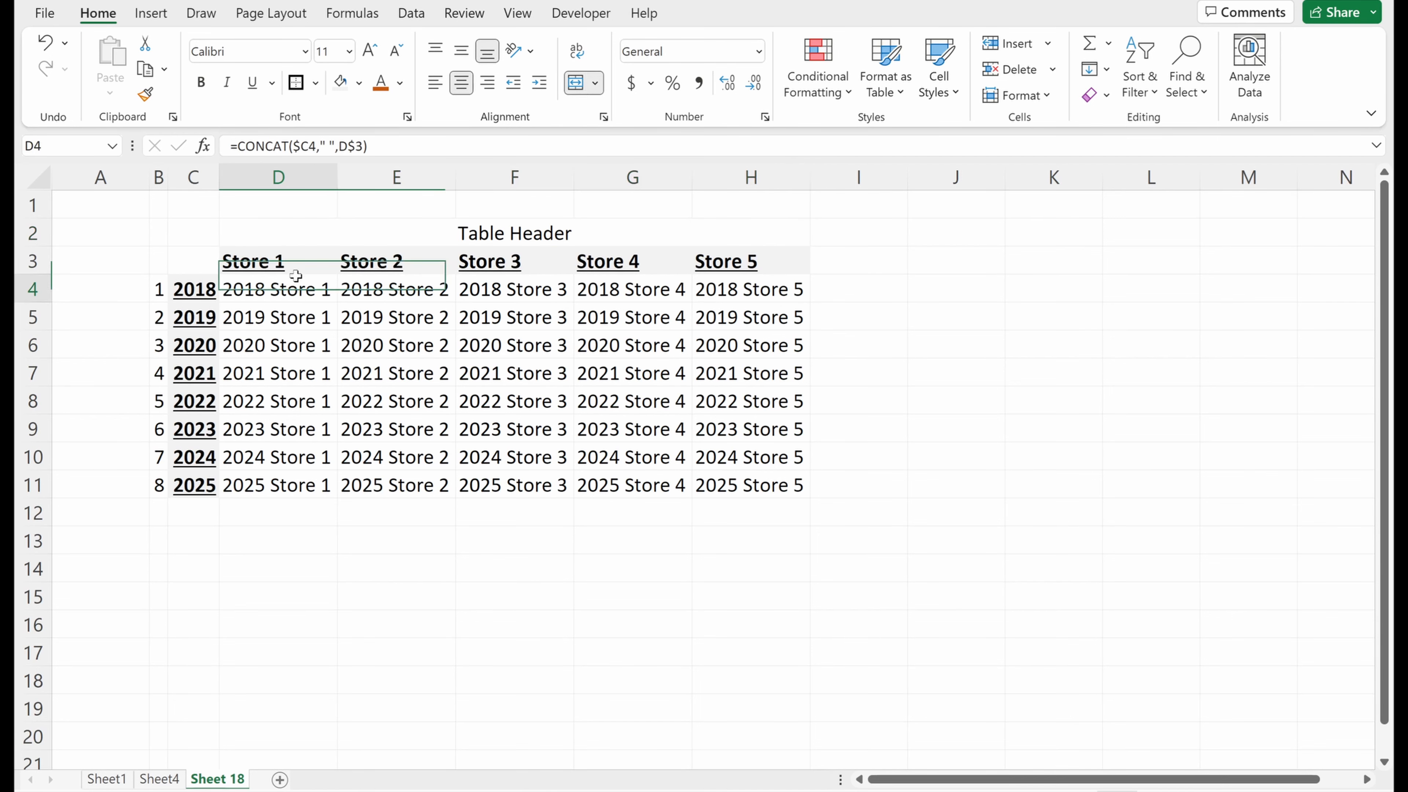
left_click(284, 242)
mouse_move(284, 243)
left_mouse_down()
mouse_move(279, 343)
mouse_move(286, 233)
left_mouse_up()
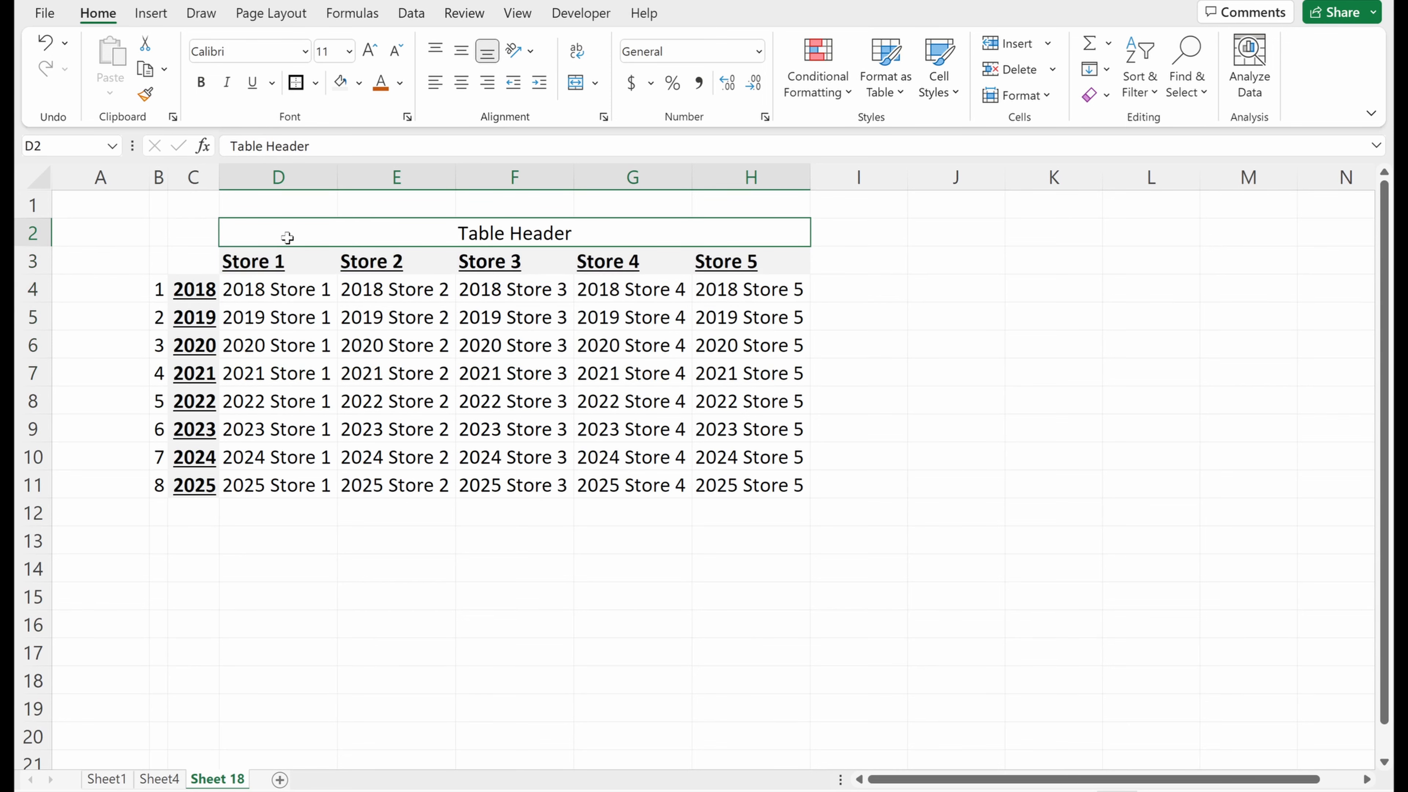
- Format the merged Table Header cell with a black fill and white, bold, italic text
left_click(359, 83)
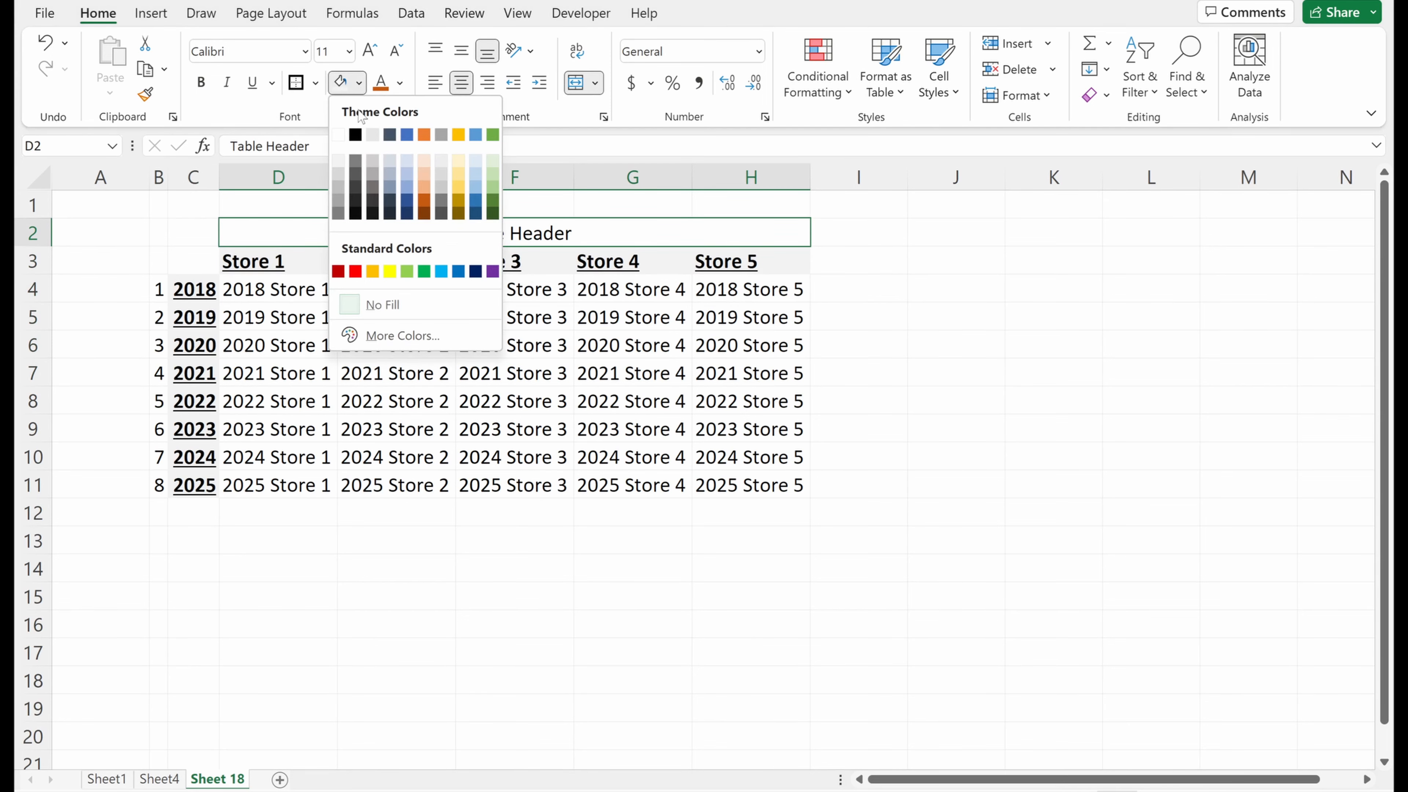
left_click(355, 135)
left_click(399, 83)
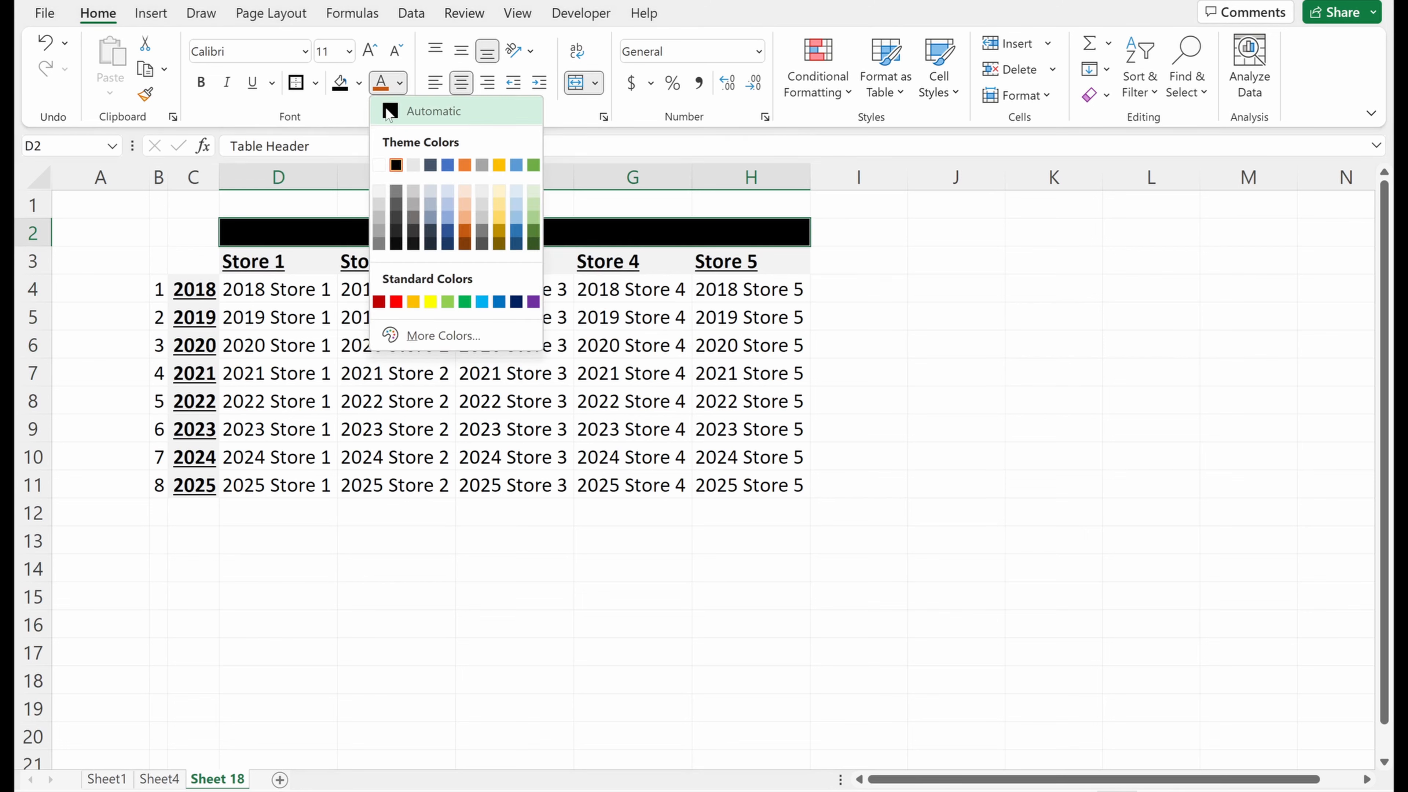
left_click(379, 165)
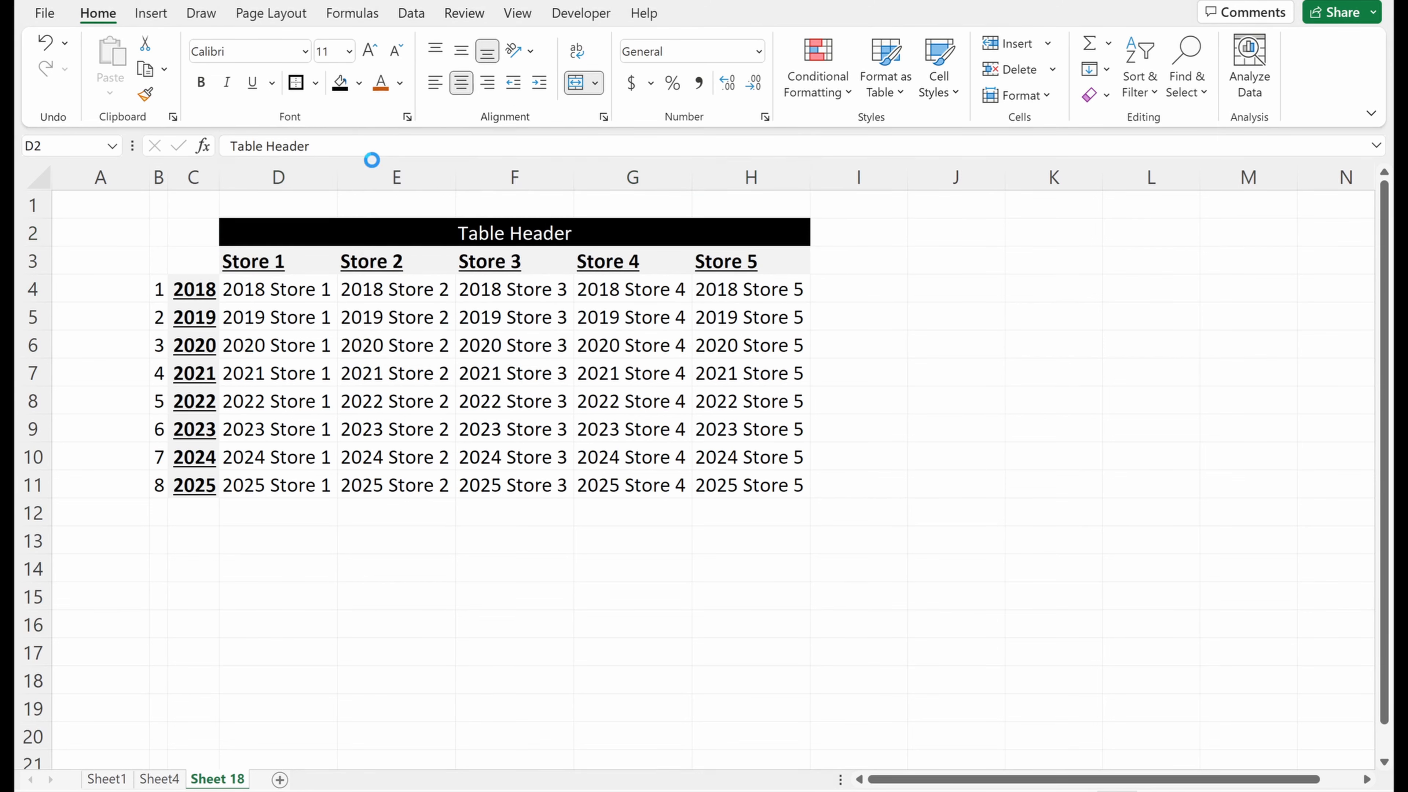
left_click(202, 84)
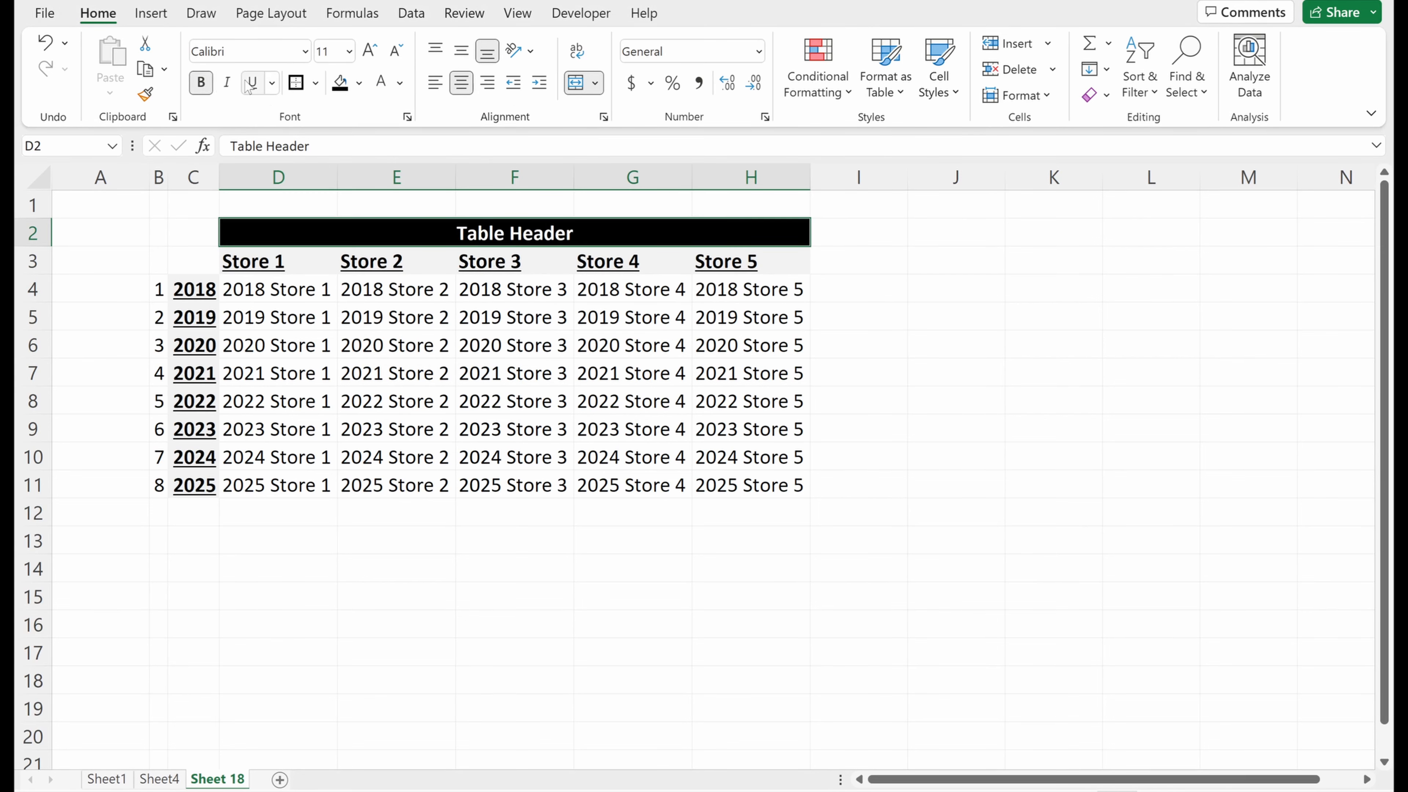
left_click(226, 83)
left_click(500, 297)
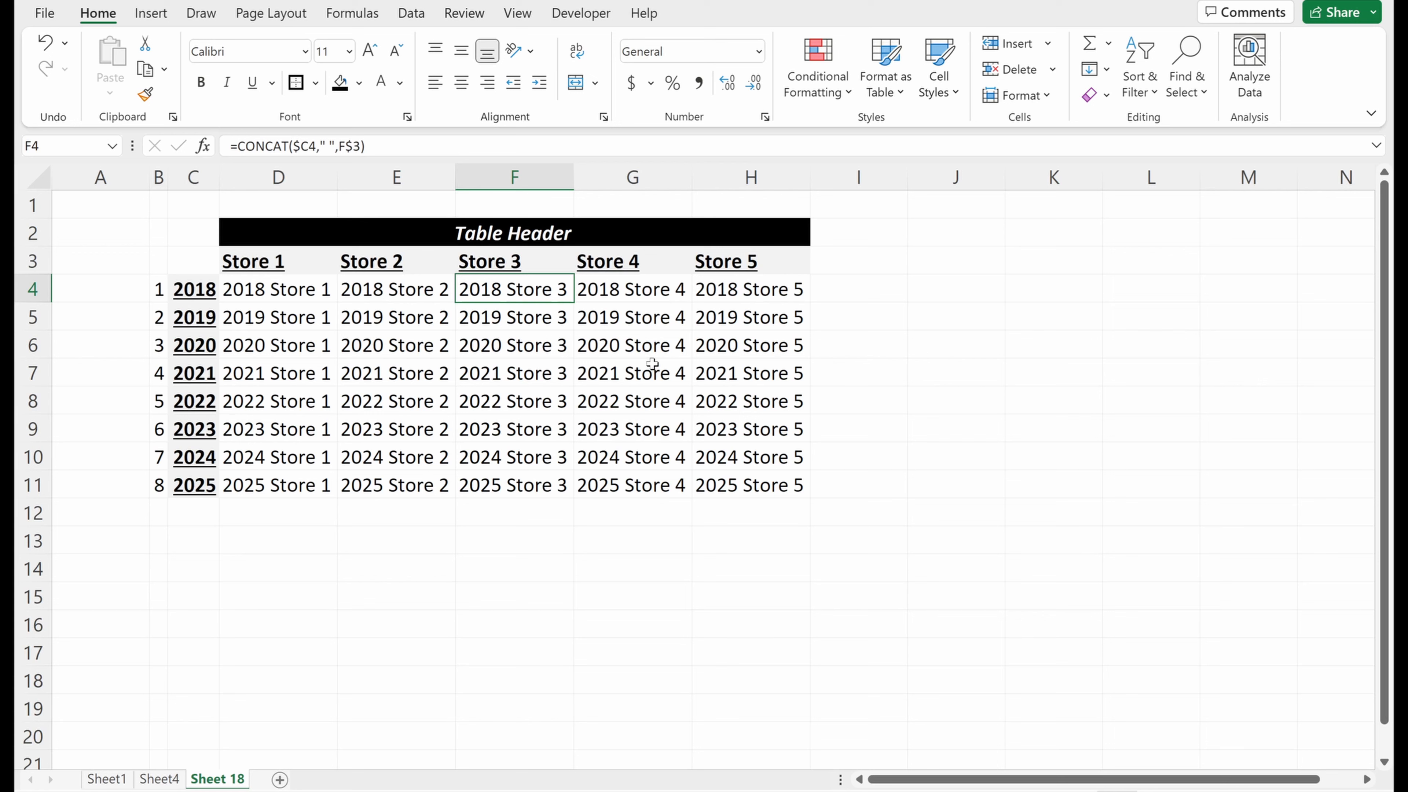
- Select entire columns I and J in turn, starting from their cells in row 7
left_click(396, 399)
left_click(395, 371)
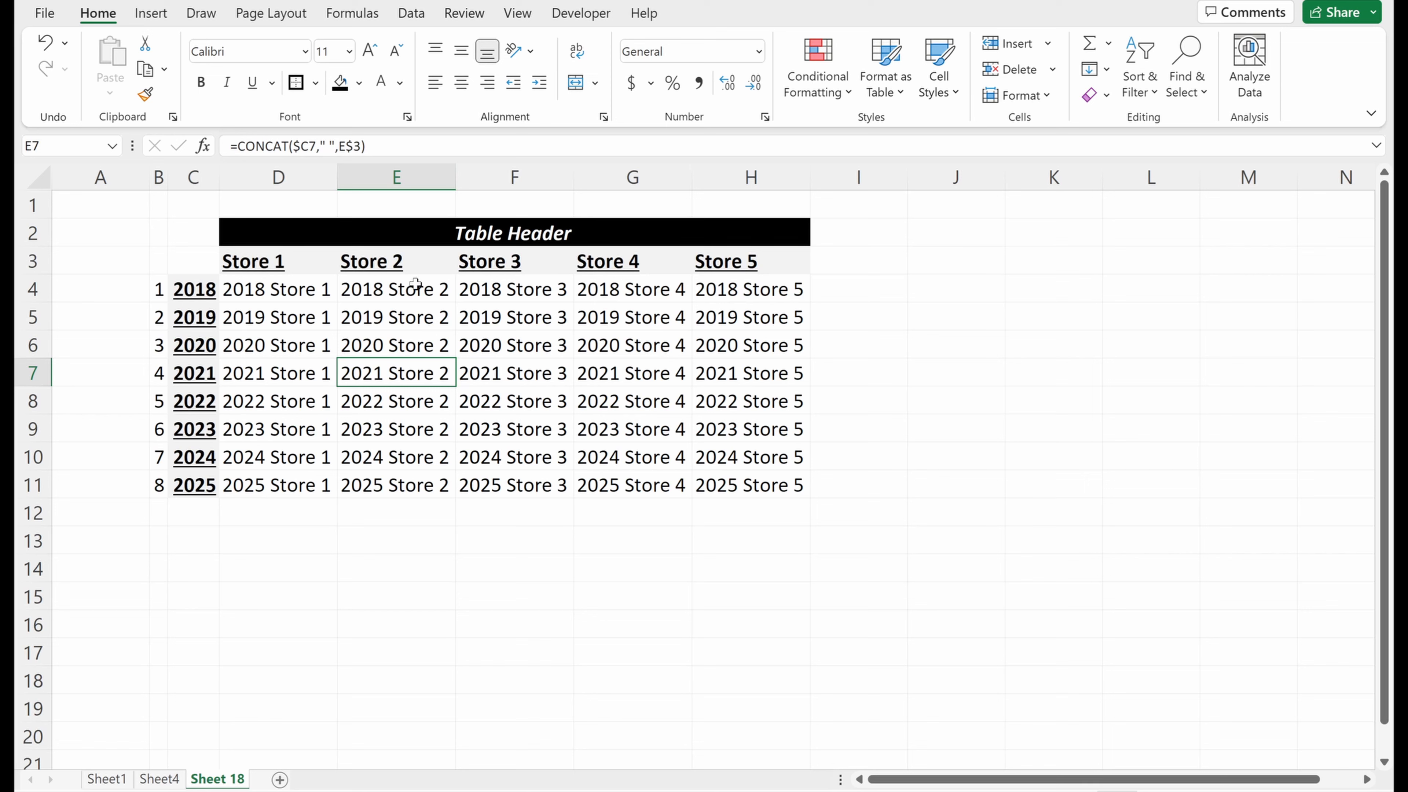
left_click(845, 366)
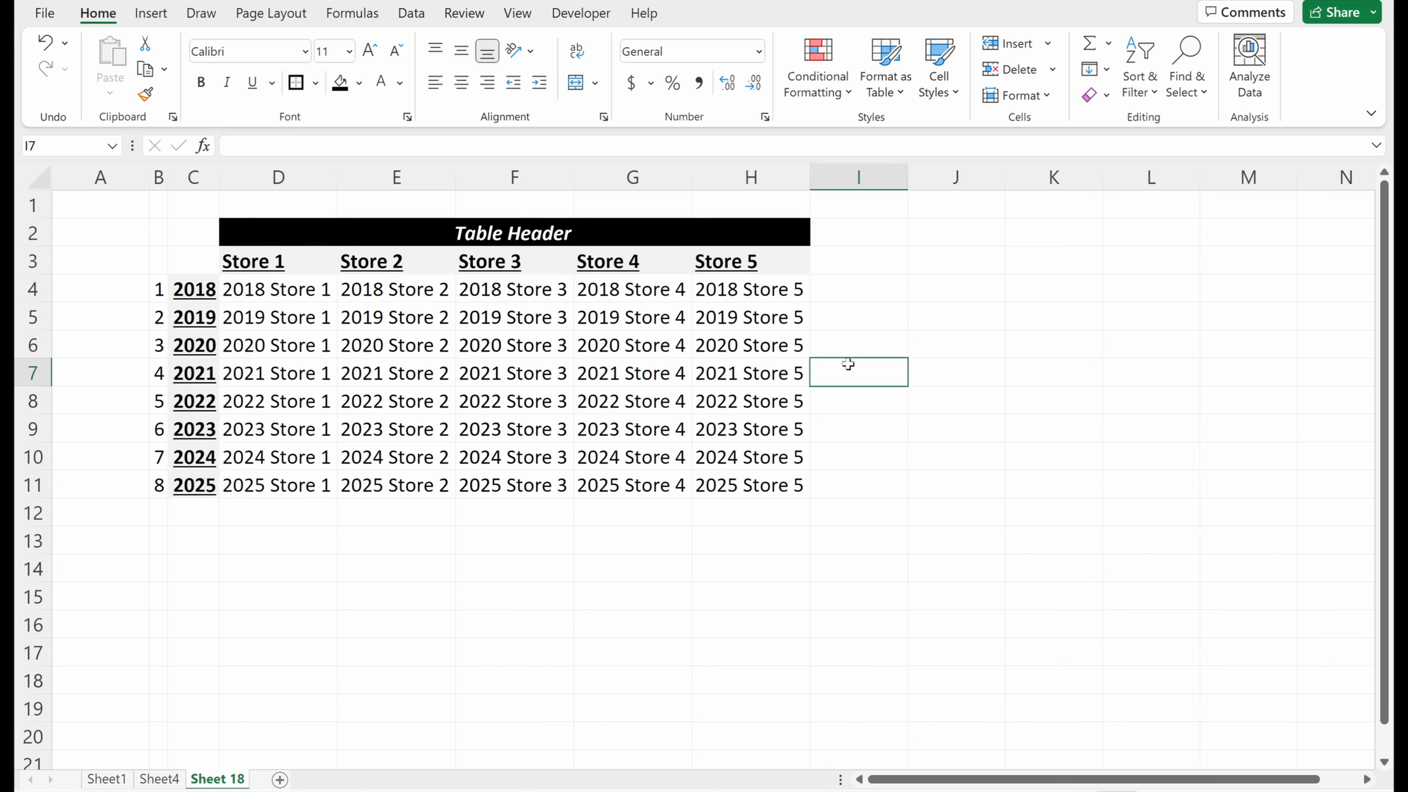
key("ctrl+space")
left_click(951, 363)
key("ctrl+space")
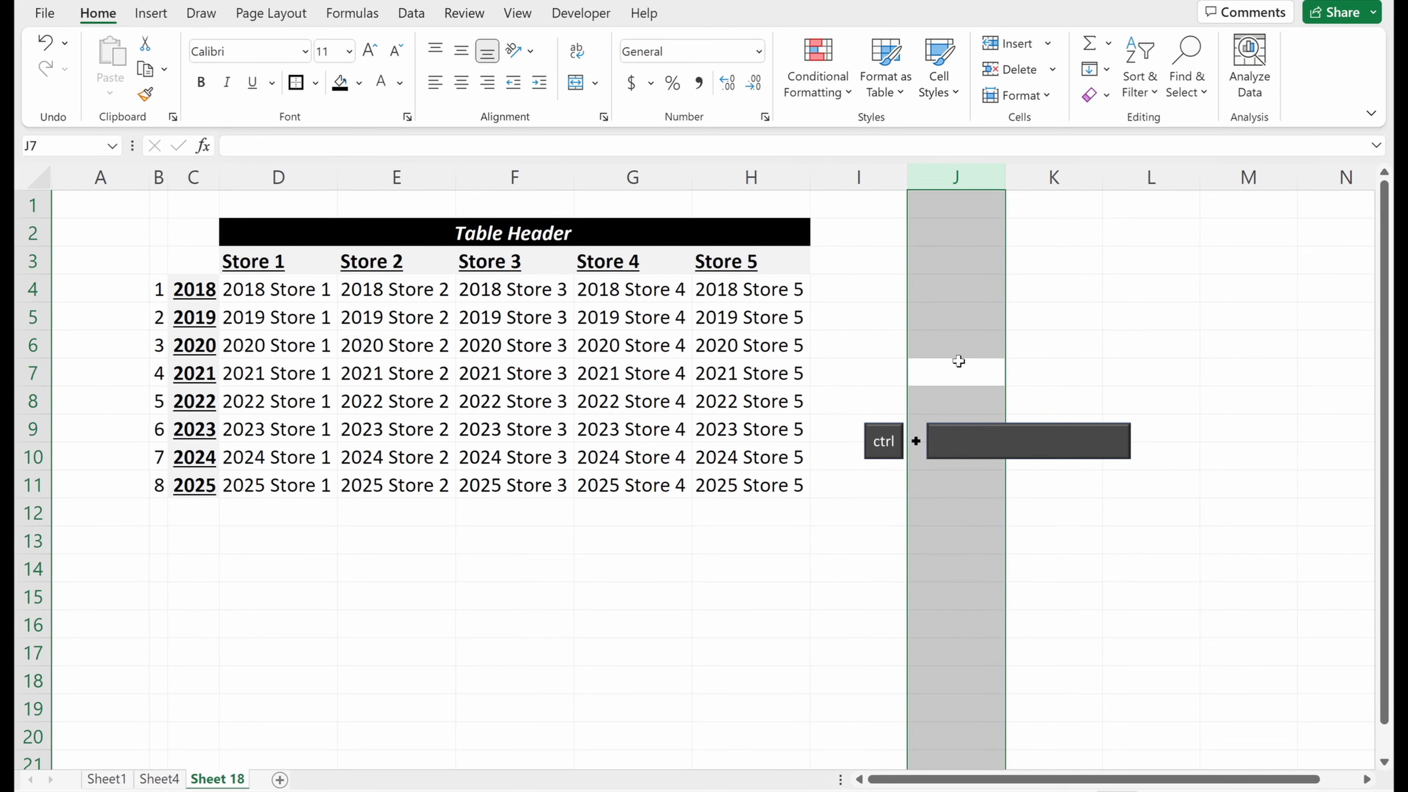
- Select entire rows 7, 8, 7 and 6 in turn, starting from cells in column J
left_click(973, 368)
key("shift+space")
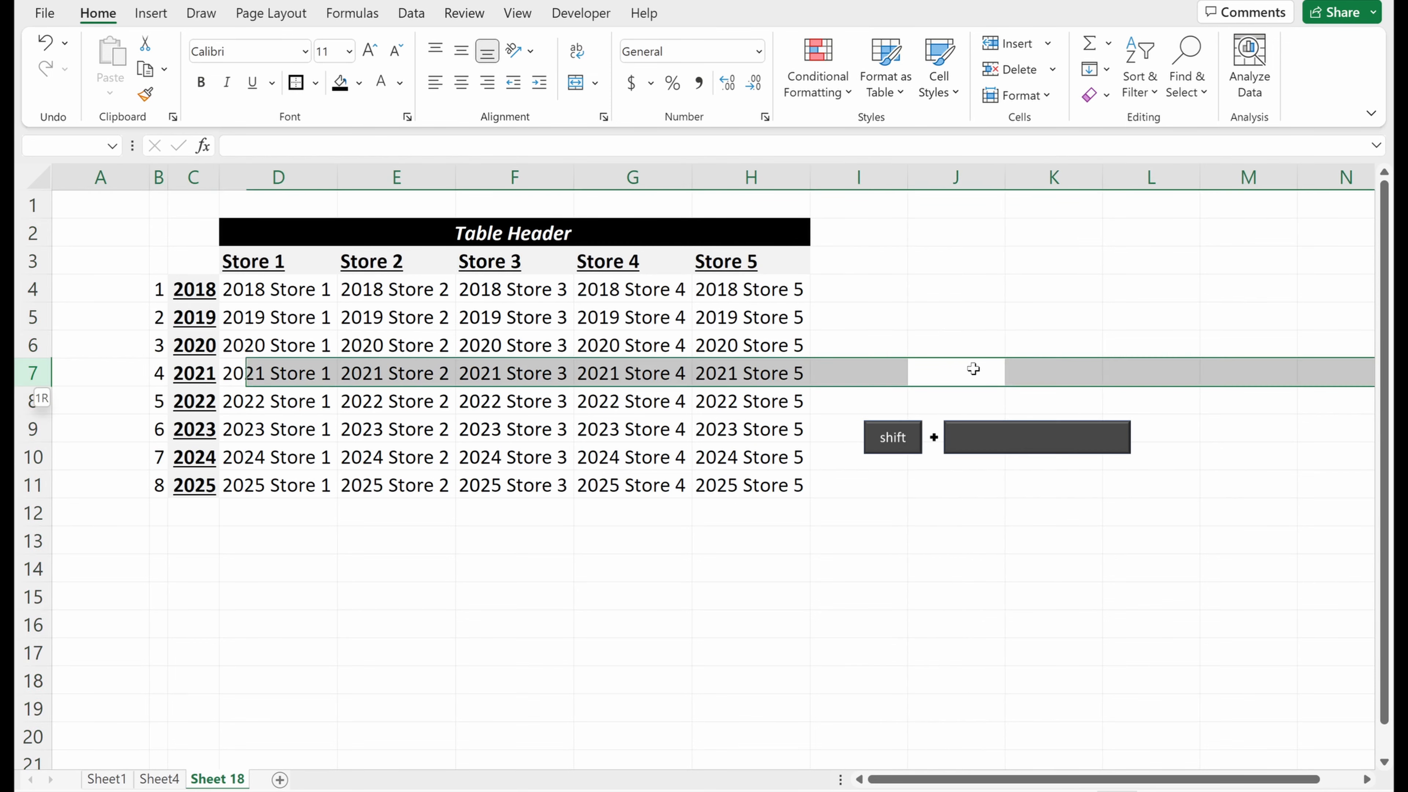
left_click(965, 400)
key("shift+space")
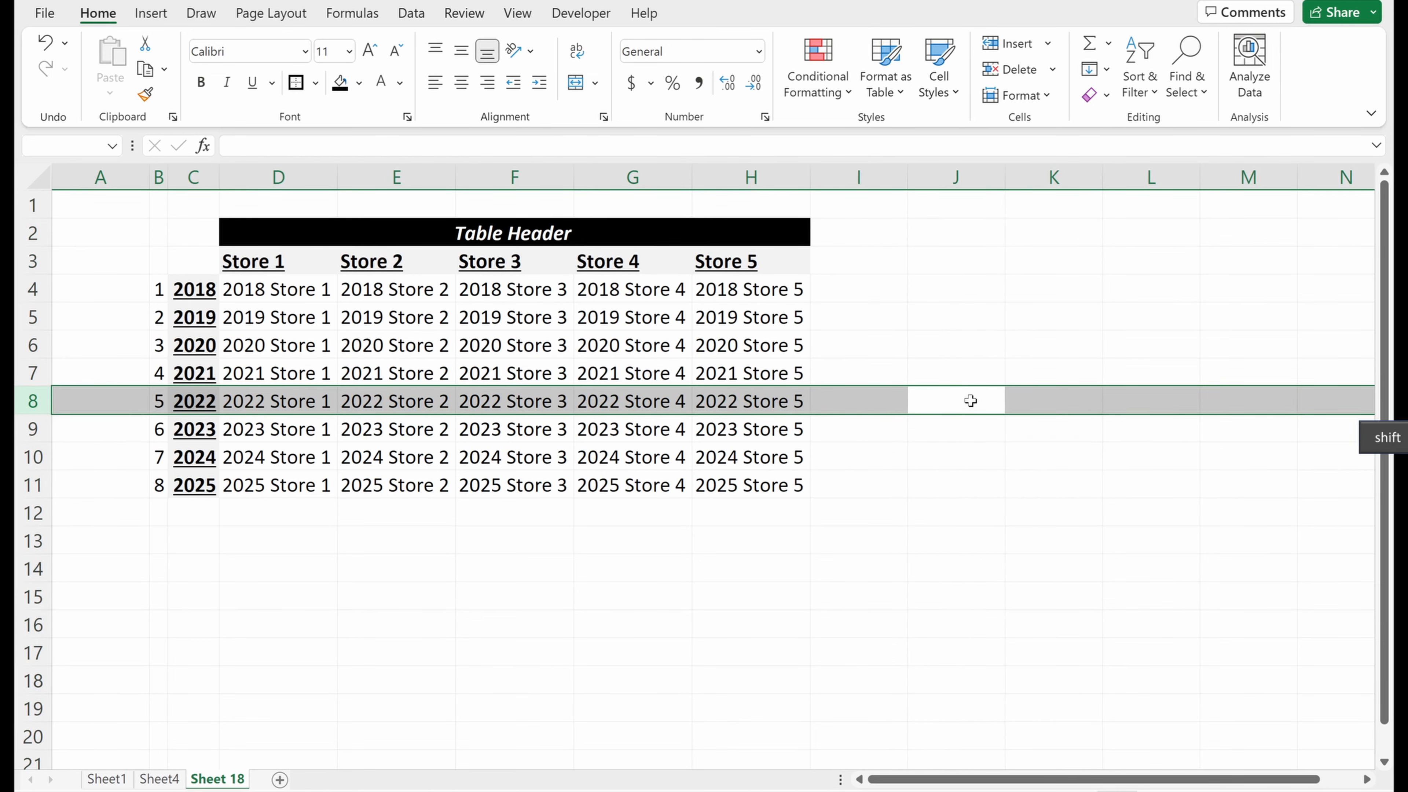
left_click(975, 371)
key("shift+space")
left_click(976, 353)
key("shift+space")
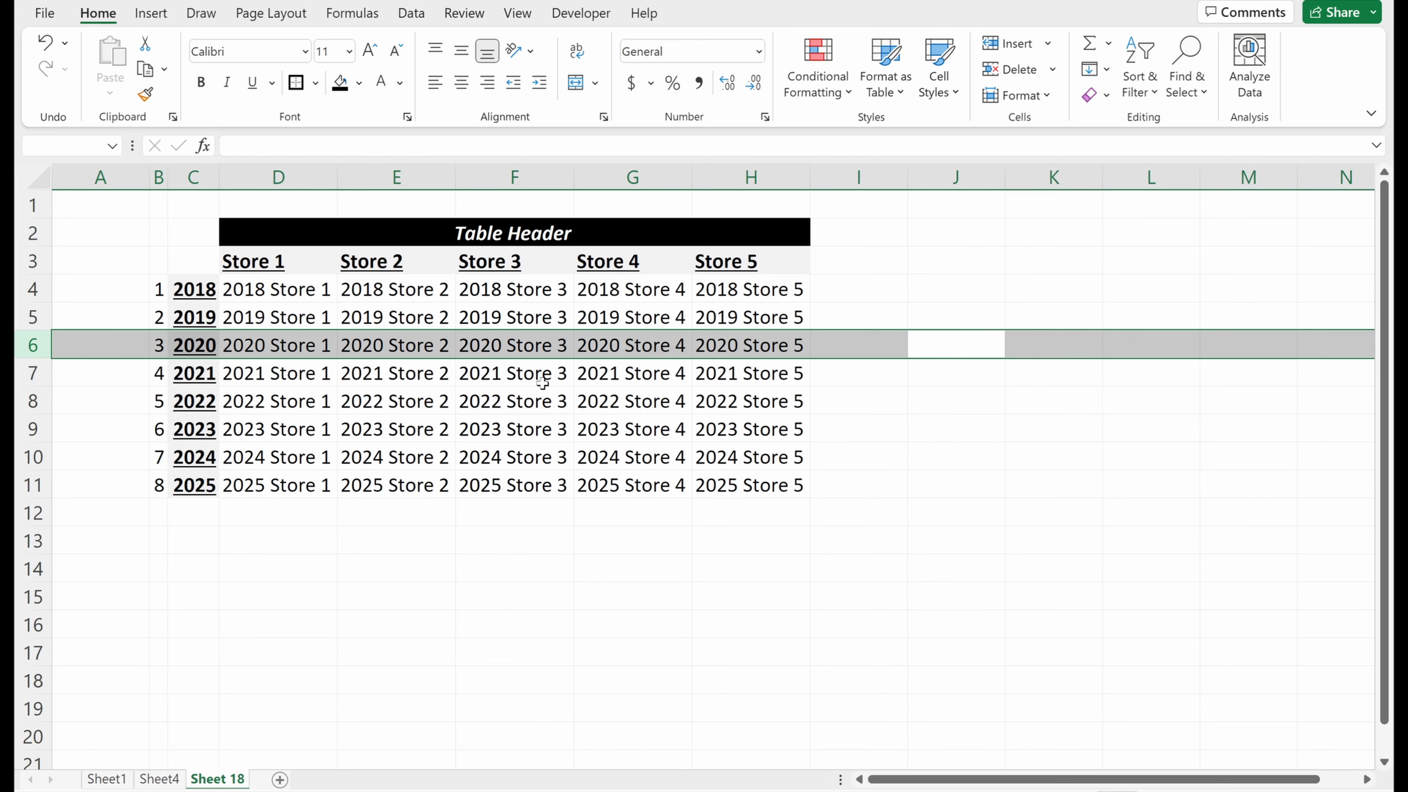
- Try to select only column F from cell F8, and check the merged header and cell F6
left_click(496, 397)
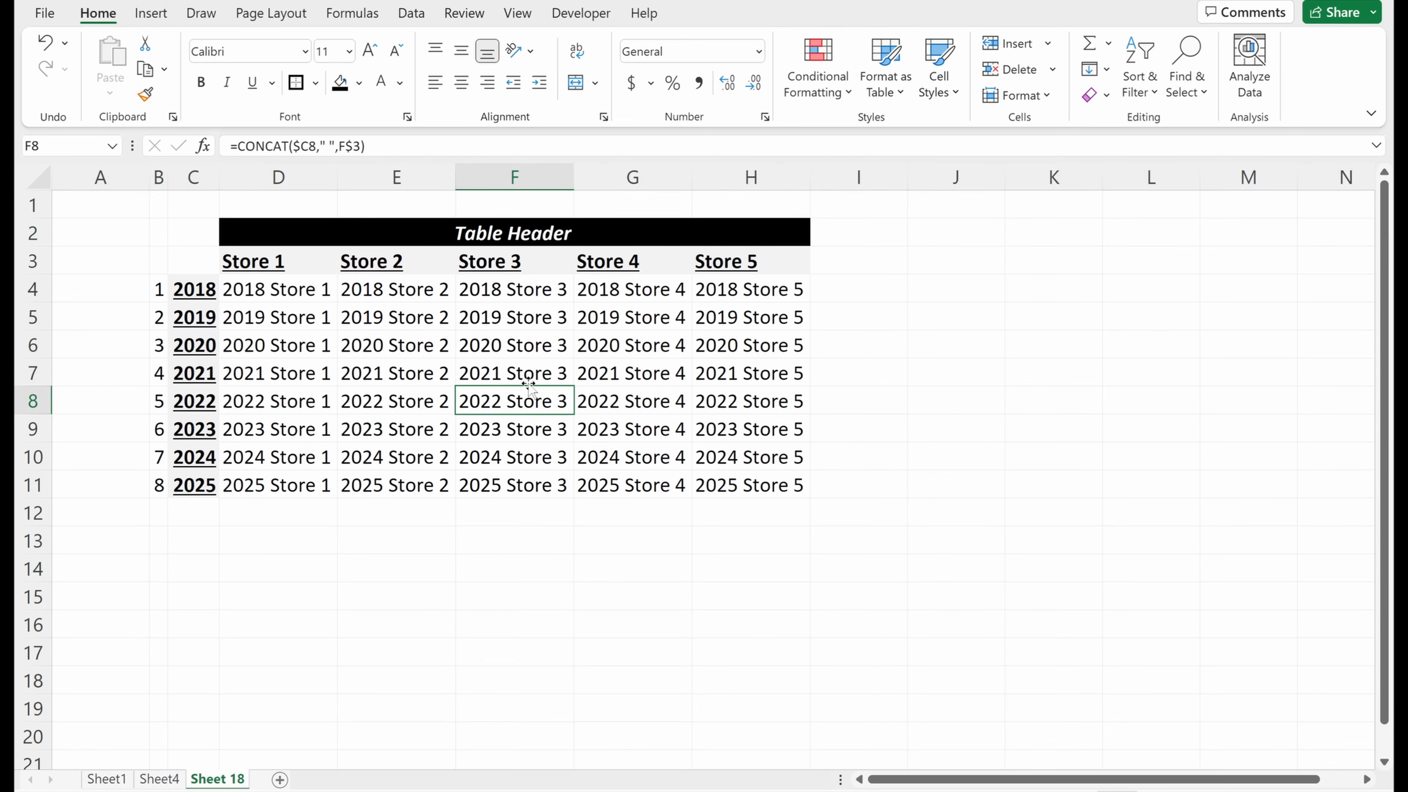
key("ctrl+space")
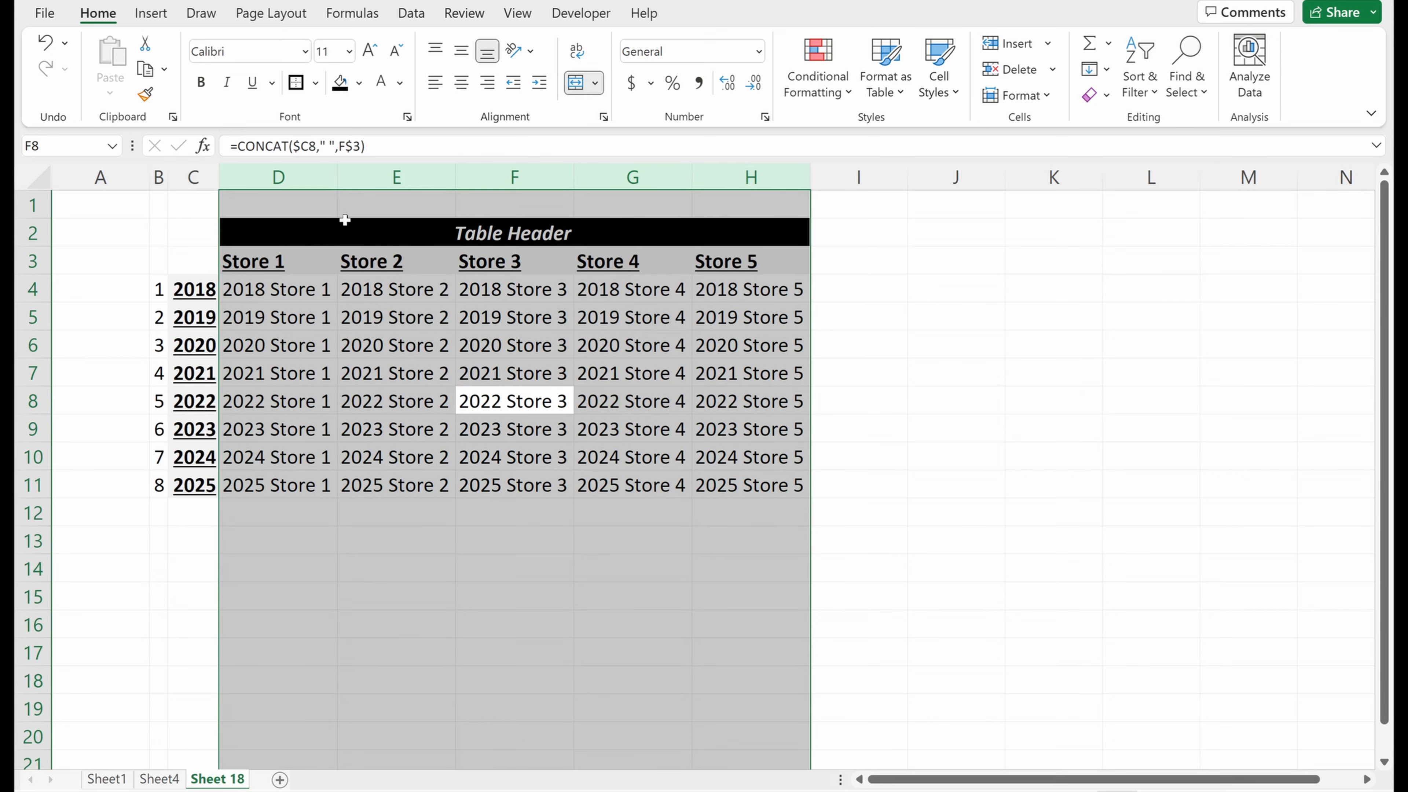
left_click(683, 239)
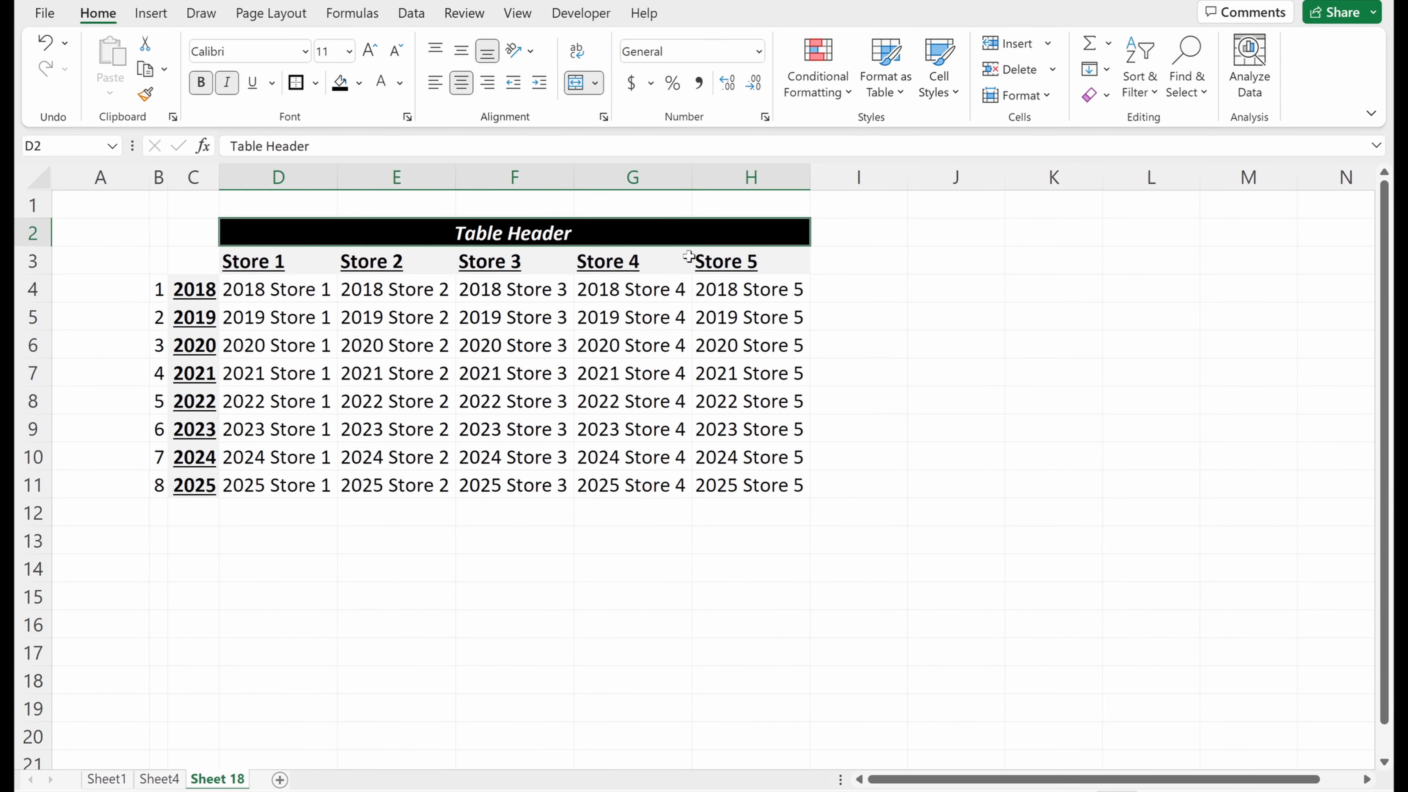
left_click(500, 341)
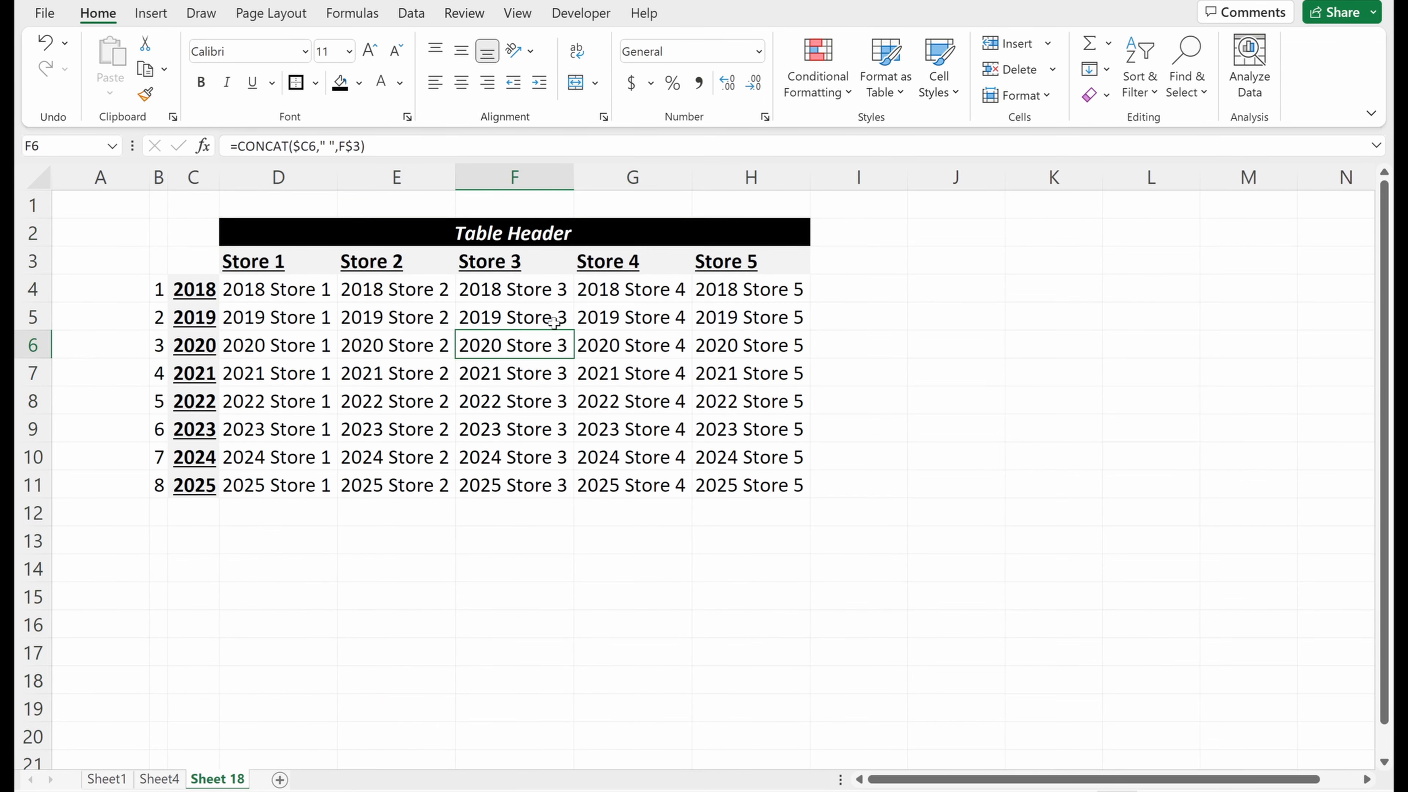
- Select column F by its heading, and try to select only column E from cell E7
left_click(531, 174)
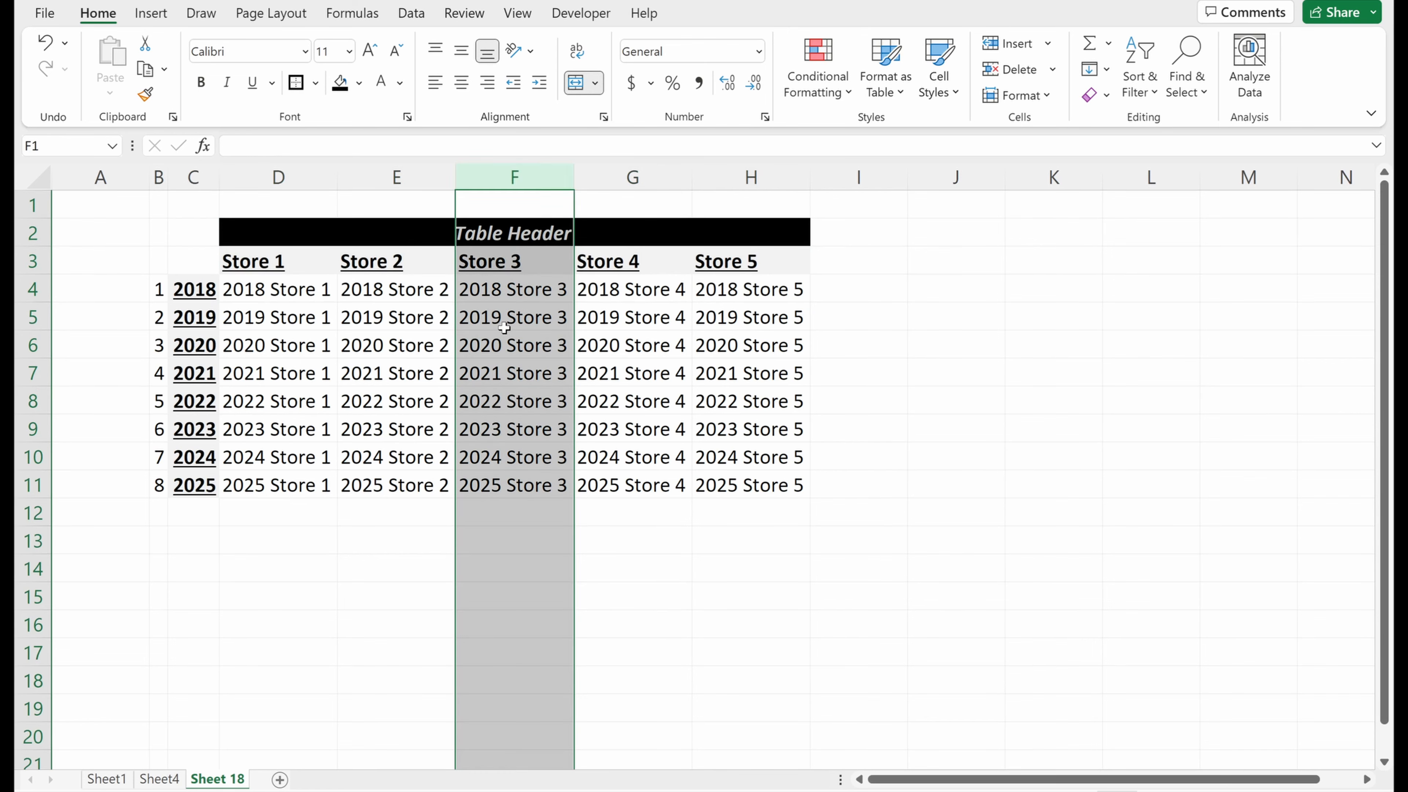
left_click(400, 362)
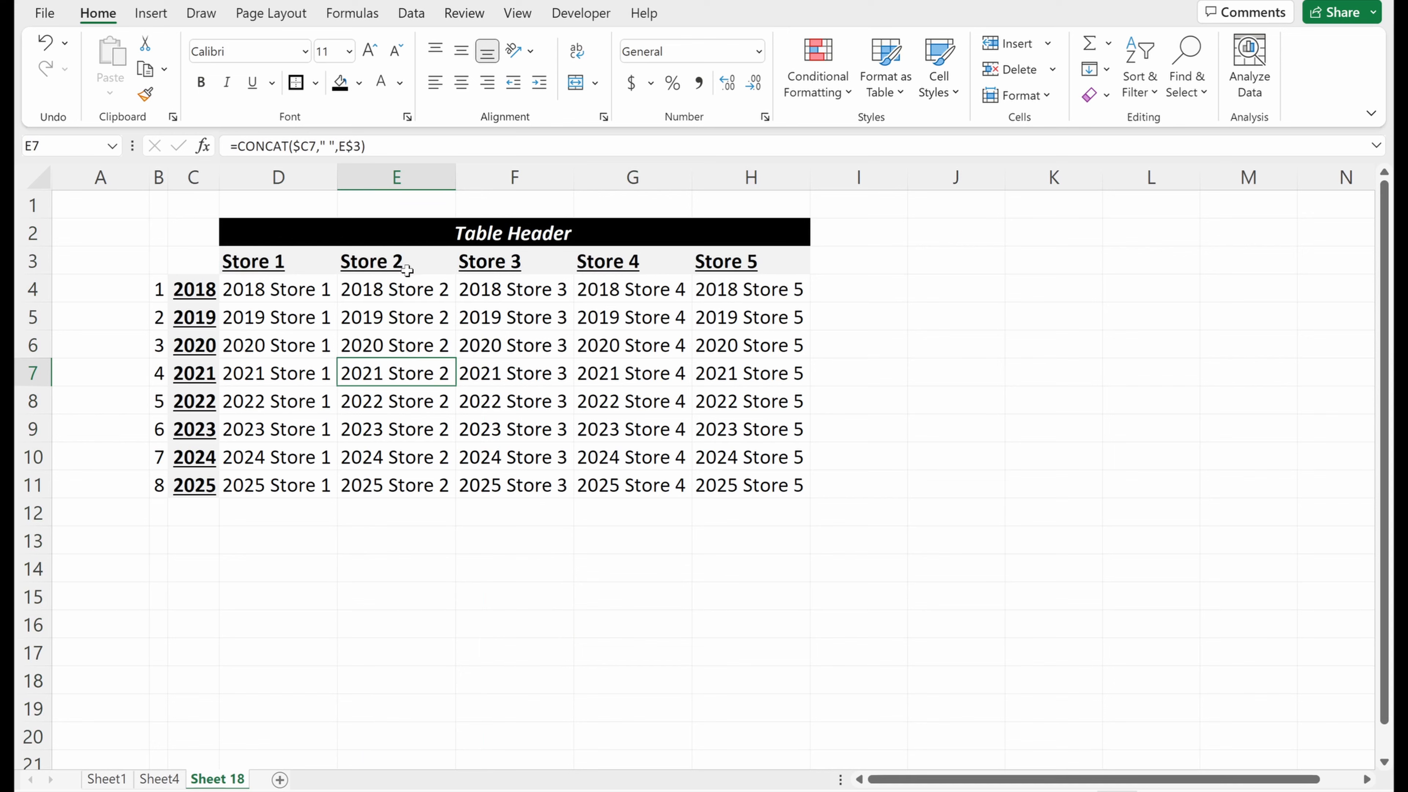
key("ctrl+space")
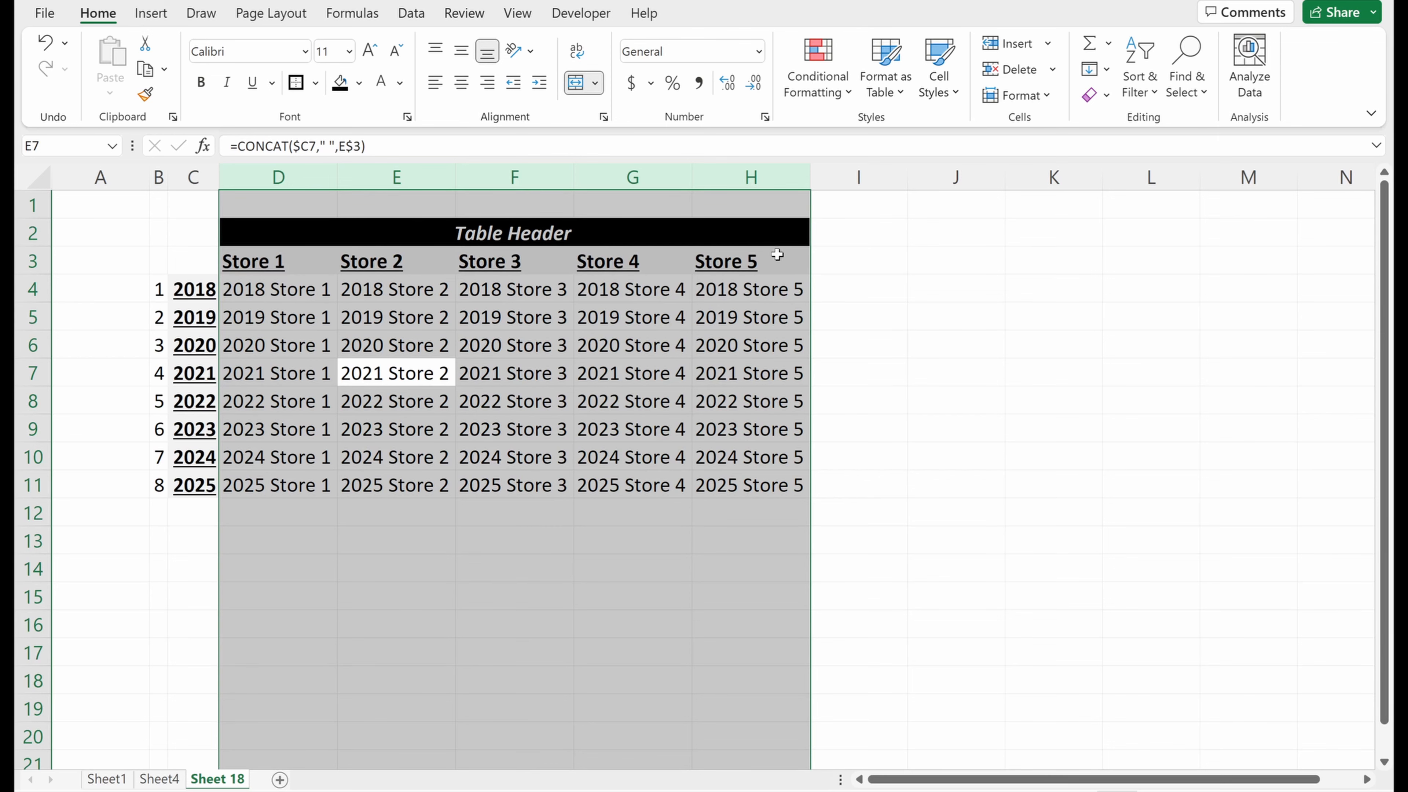
left_click(462, 403)
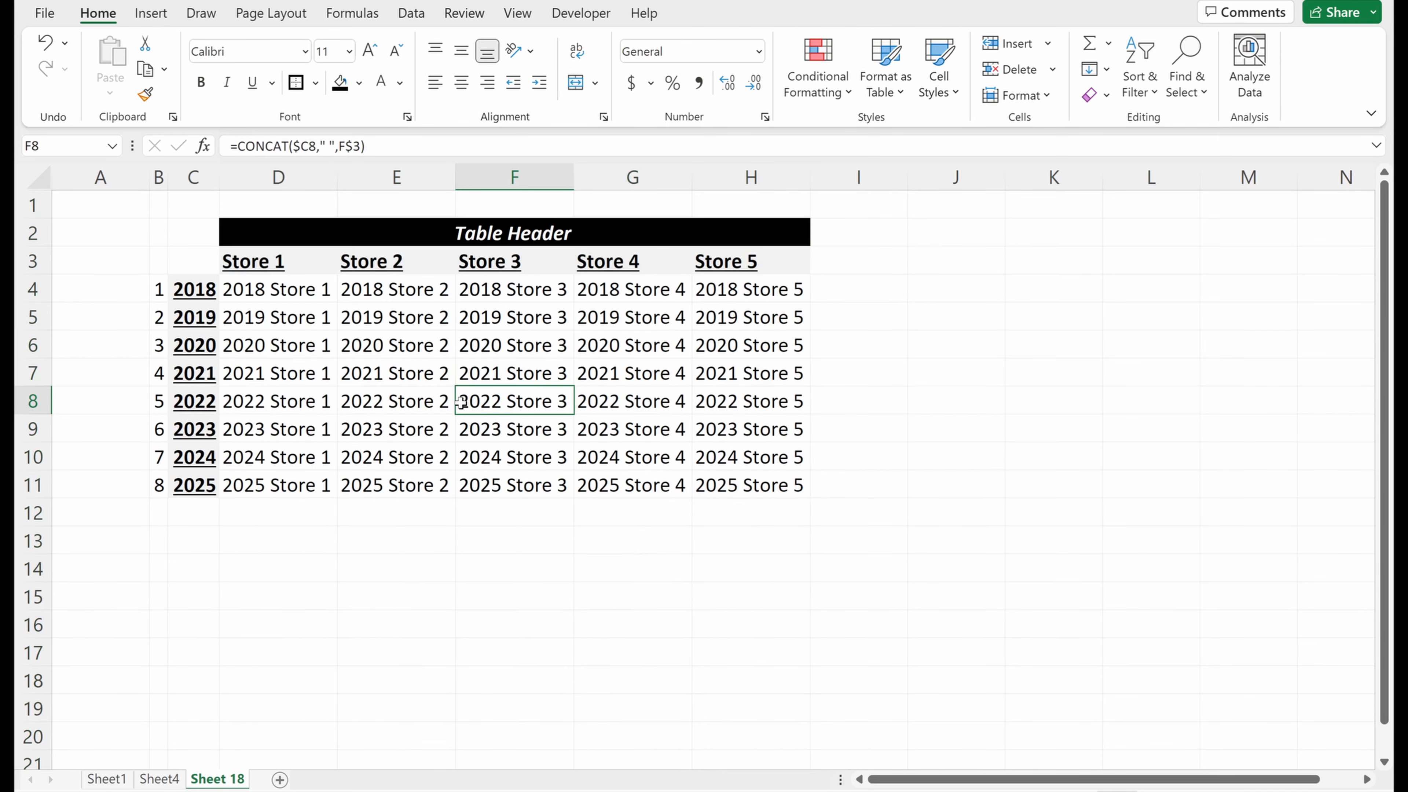
- Unmerge the Table Header cell, and undo the unmerge
left_click(277, 228)
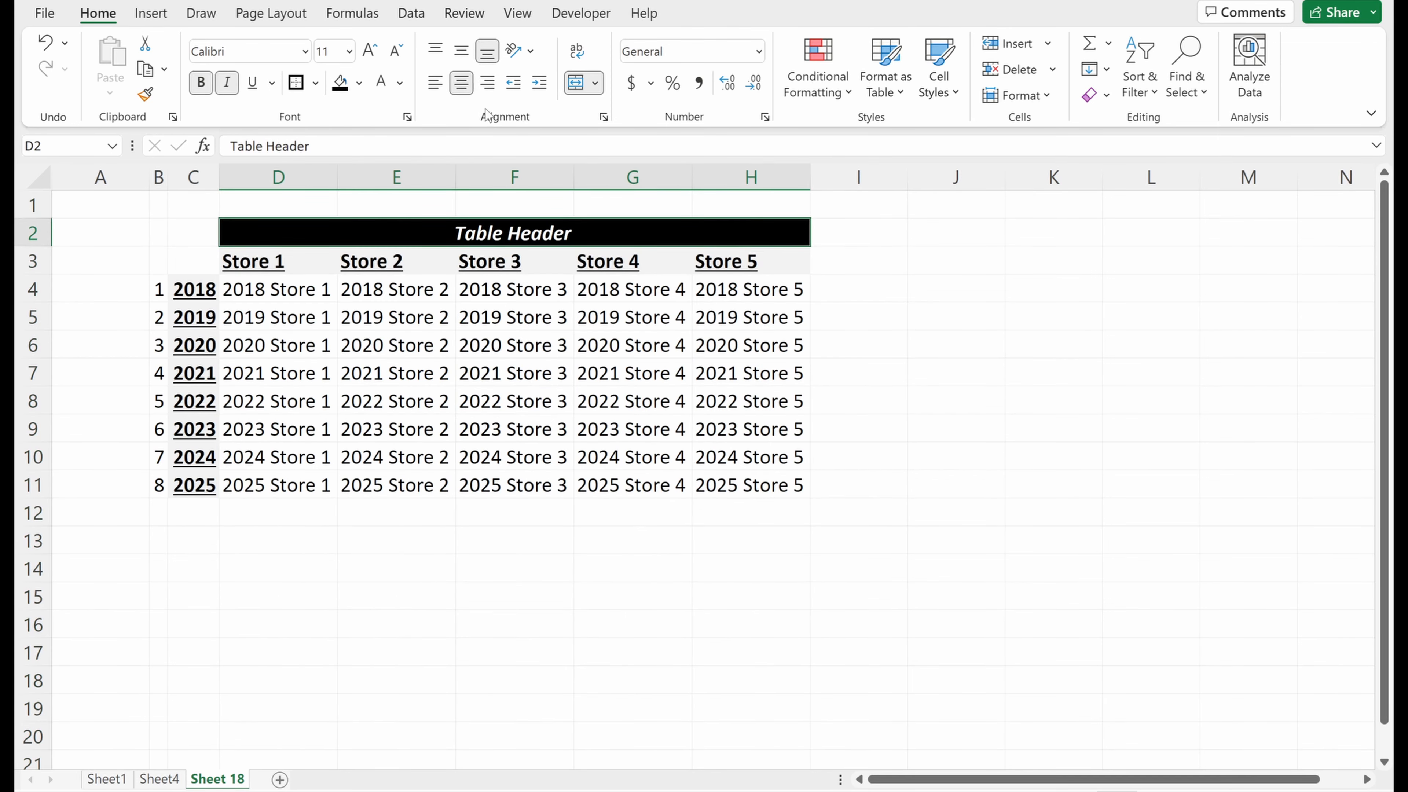
left_click(595, 84)
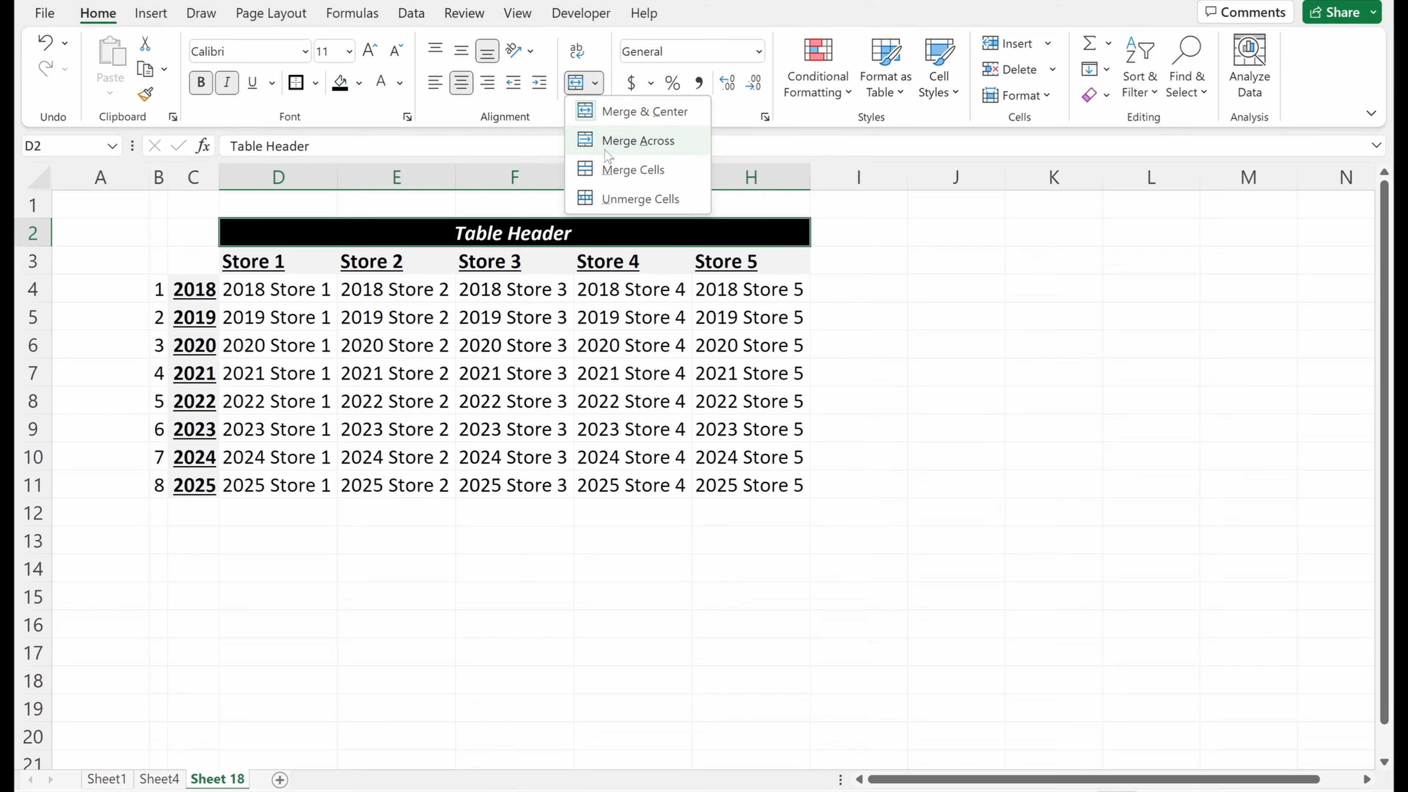
left_click(615, 198)
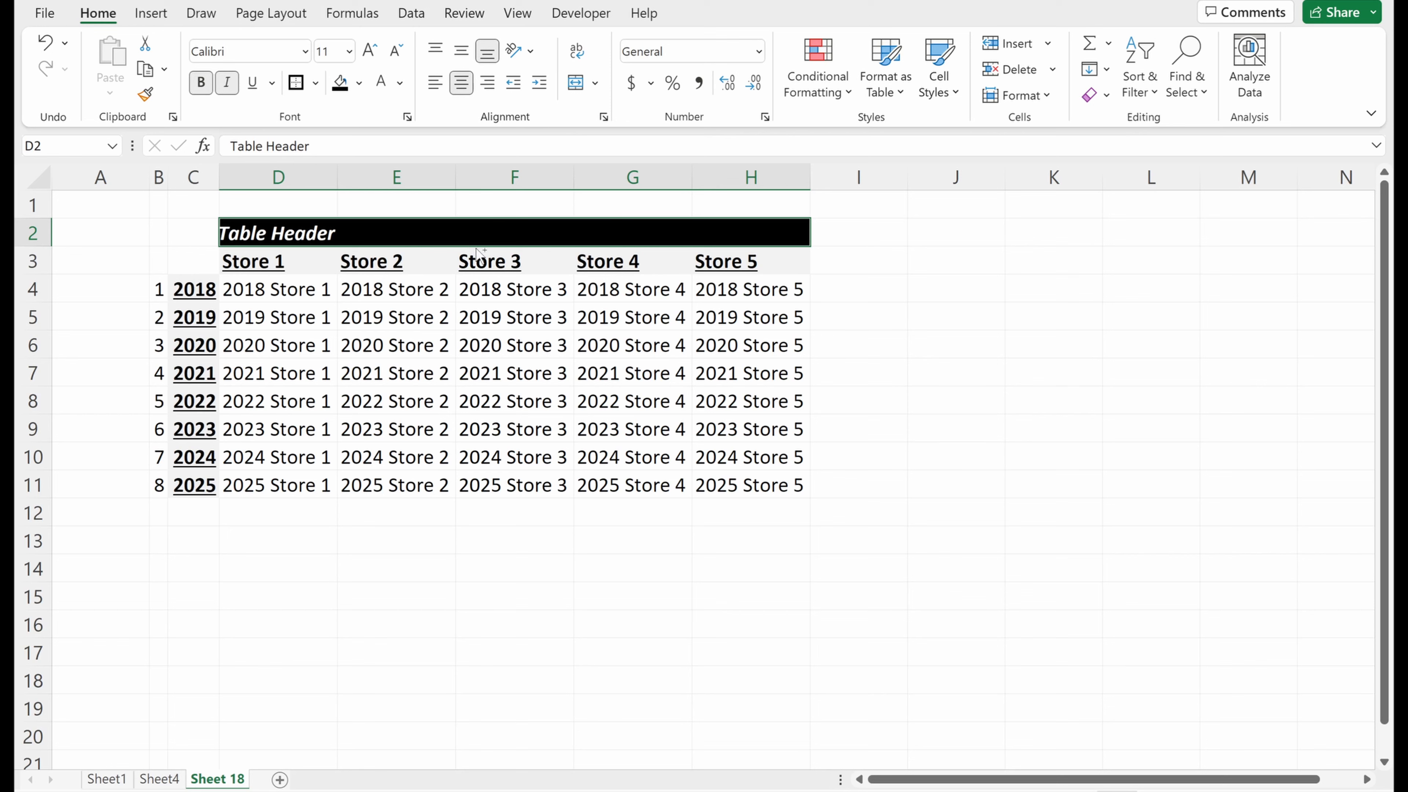
key("ctrl+z")
- Unmerge the Table Header cell spanning D2:H2 into separate cells
key("alt")
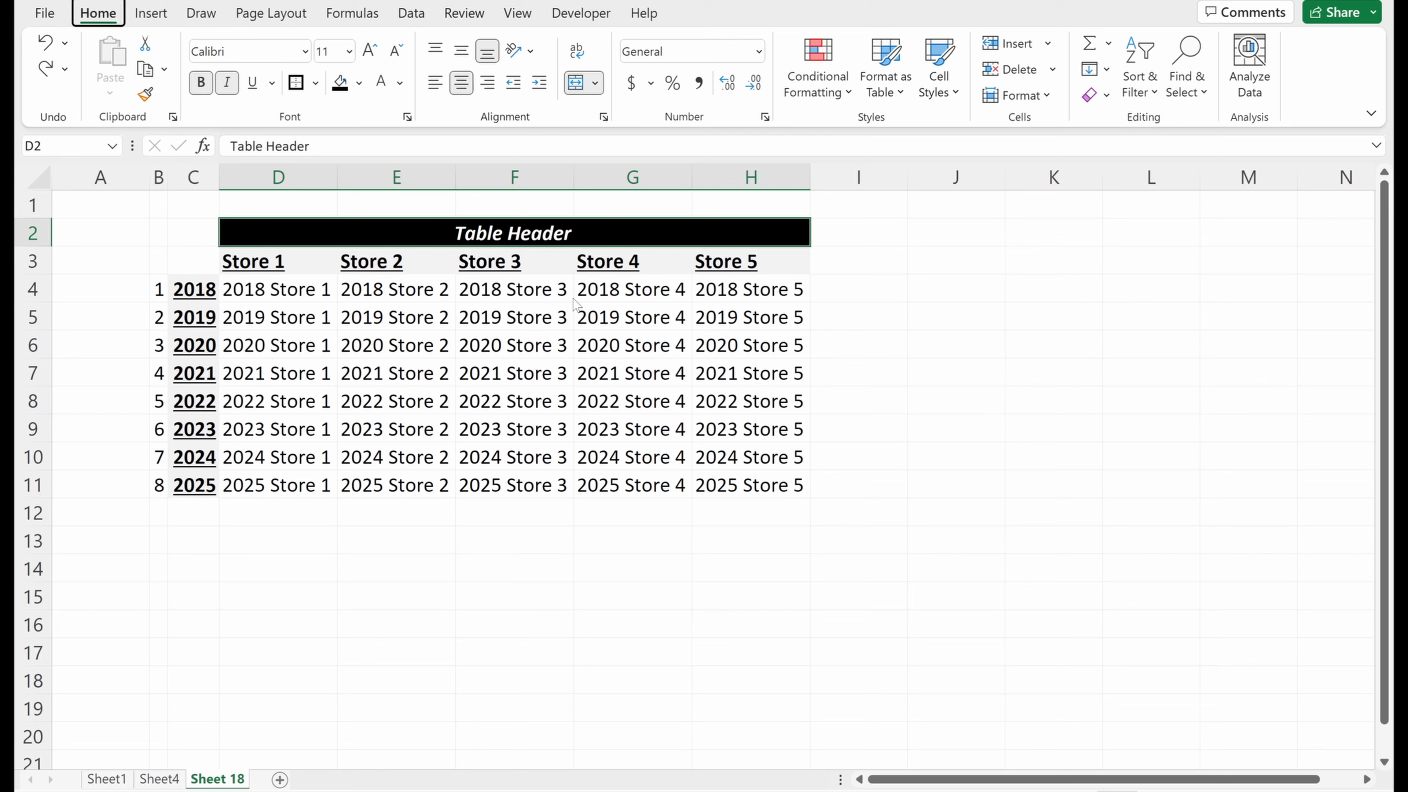
key("h")
key("m")
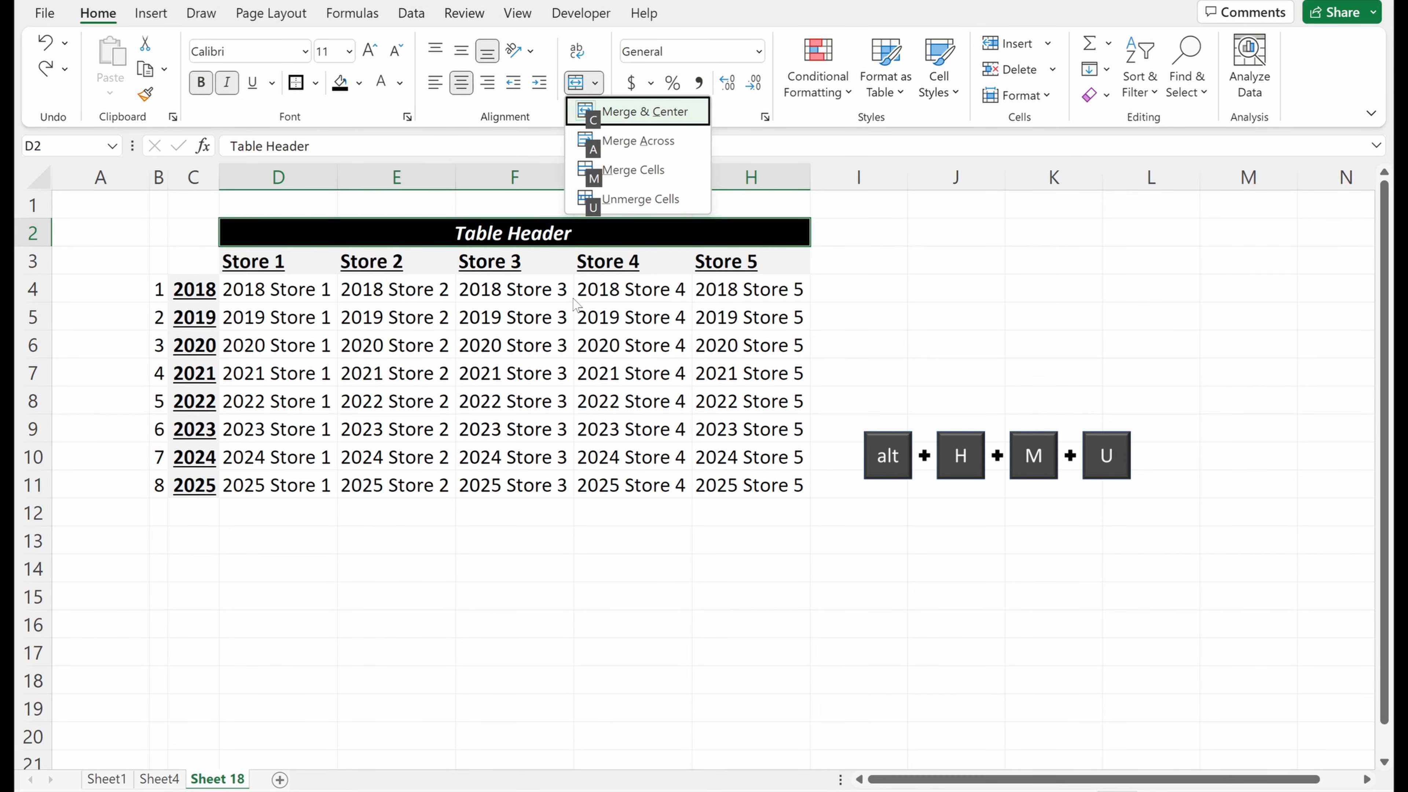
key("u")
- Set the horizontal alignment of D2:H2 to Center Across Selection in the Format Cells settings
left_click_drag(278, 235, 775, 237)
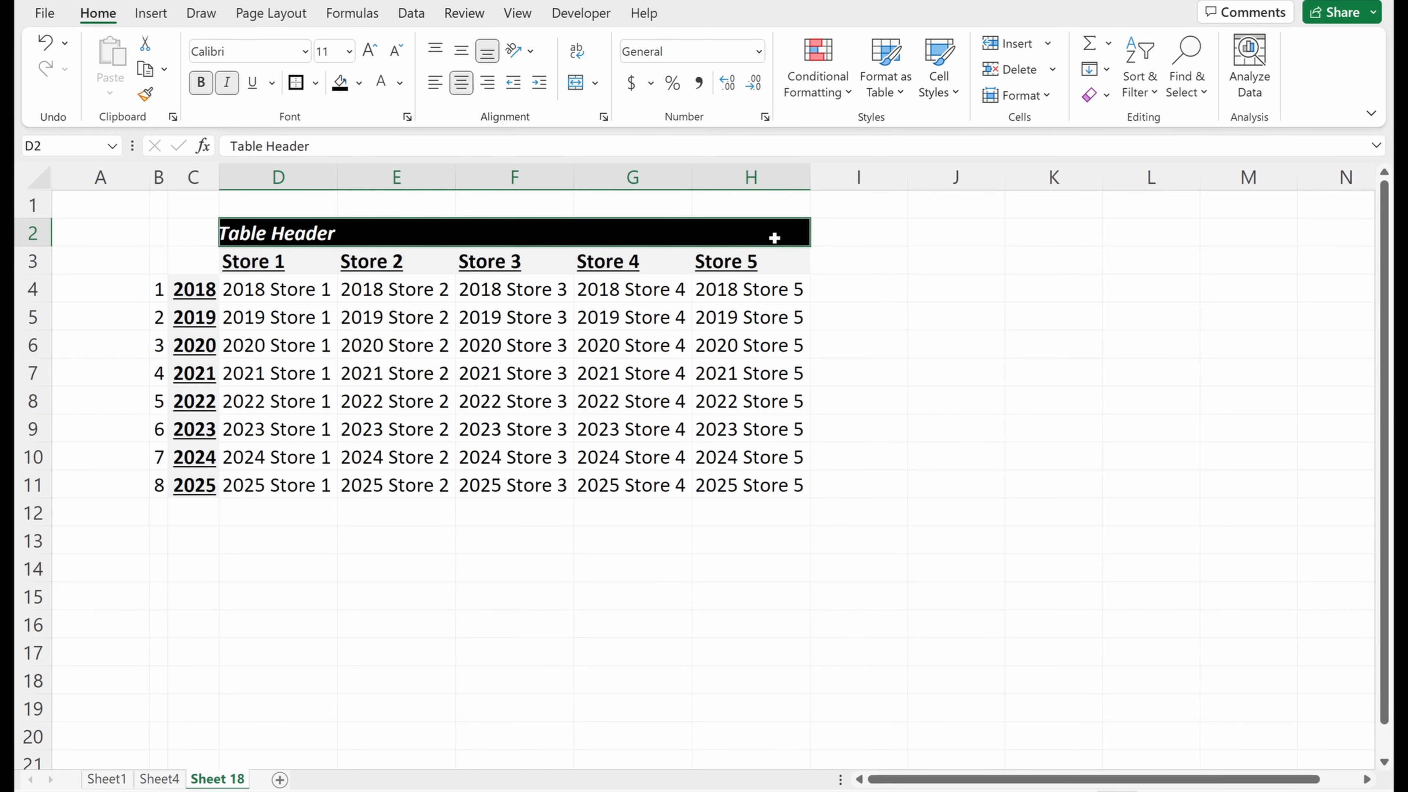
key("ctrl+1")
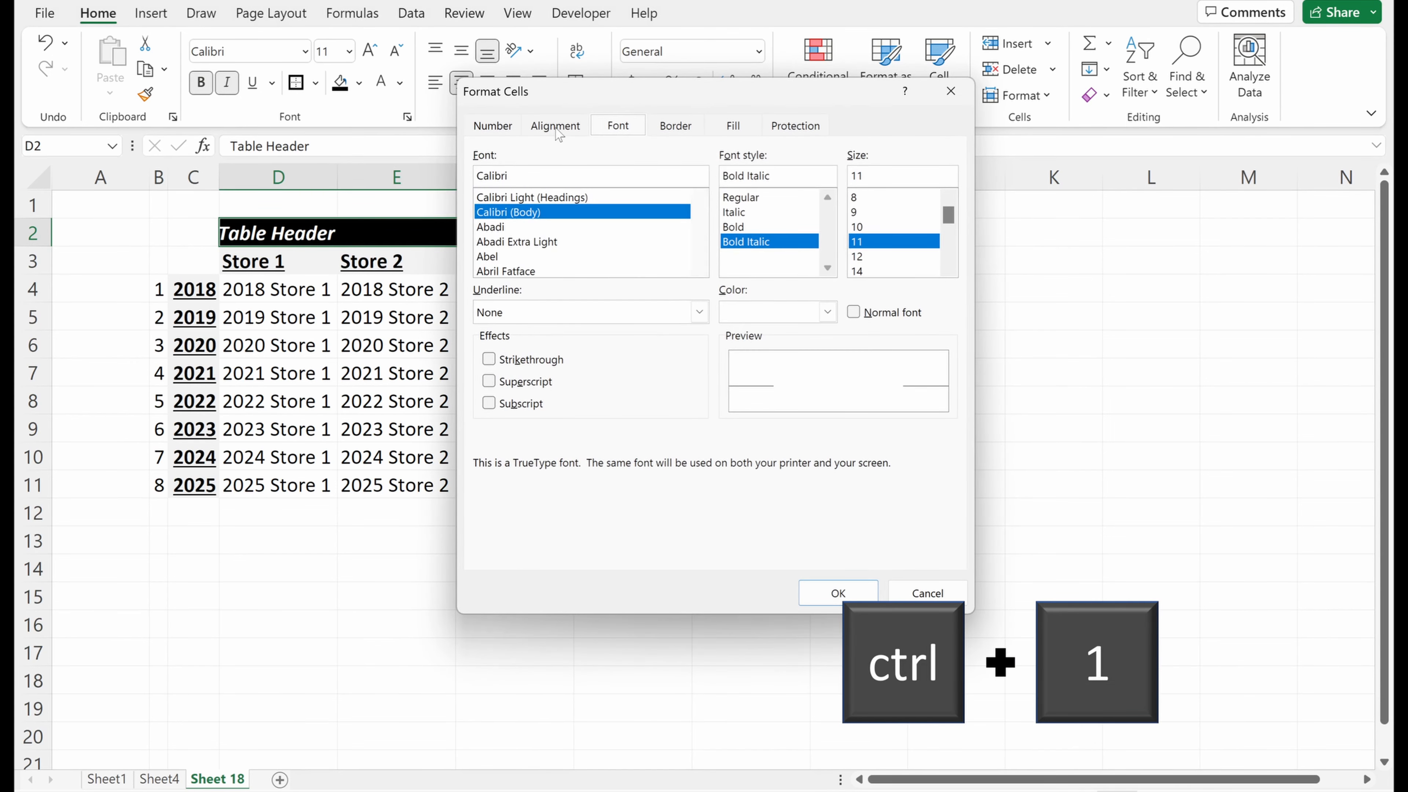
left_click(557, 128)
left_click(590, 197)
left_click(574, 309)
left_click(838, 593)
- Select entire columns E, F and G one after another, starting from cell E5 and moving along row 5
left_click(405, 318)
key("ctrl+space")
key("Right")
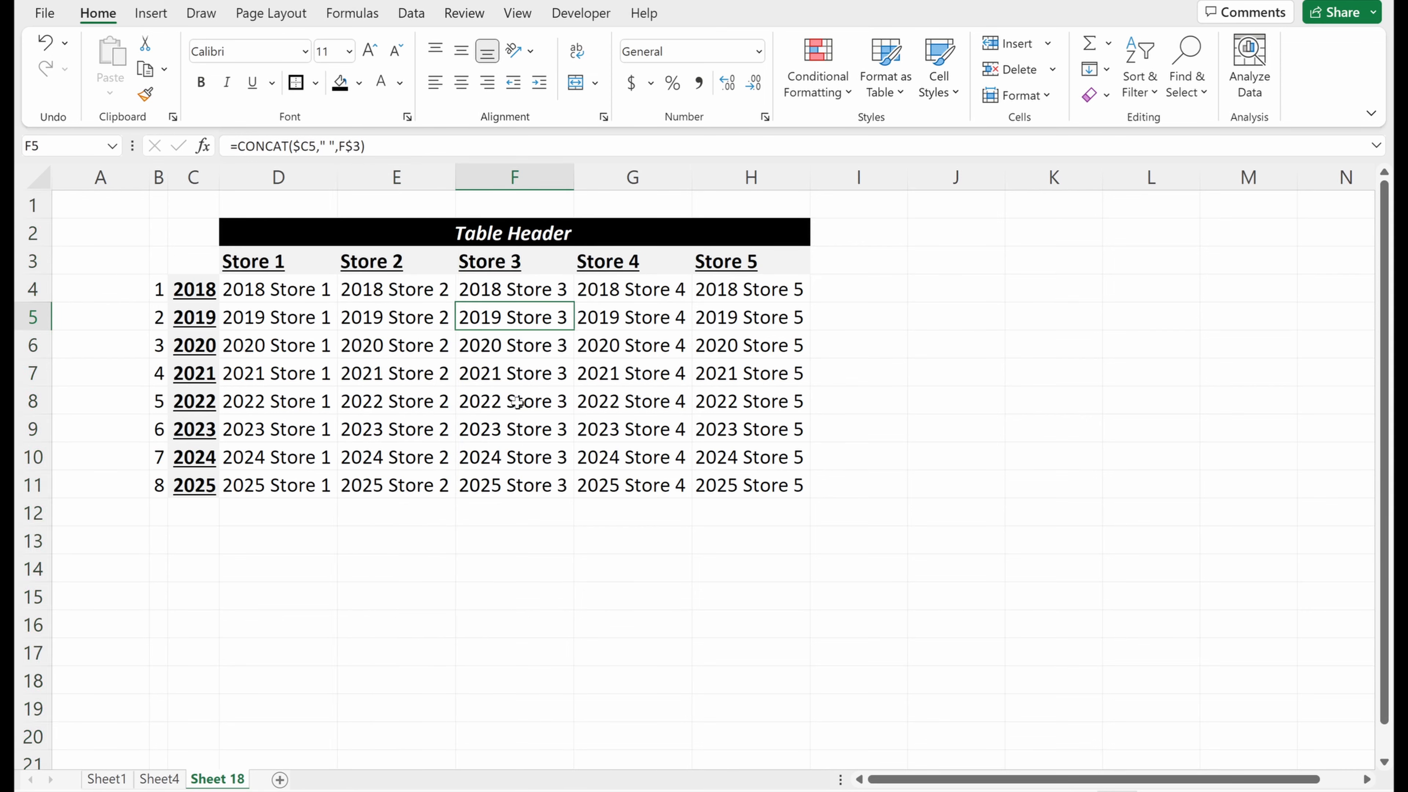
key("ctrl+space")
key("Right")
key("ctrl+space")
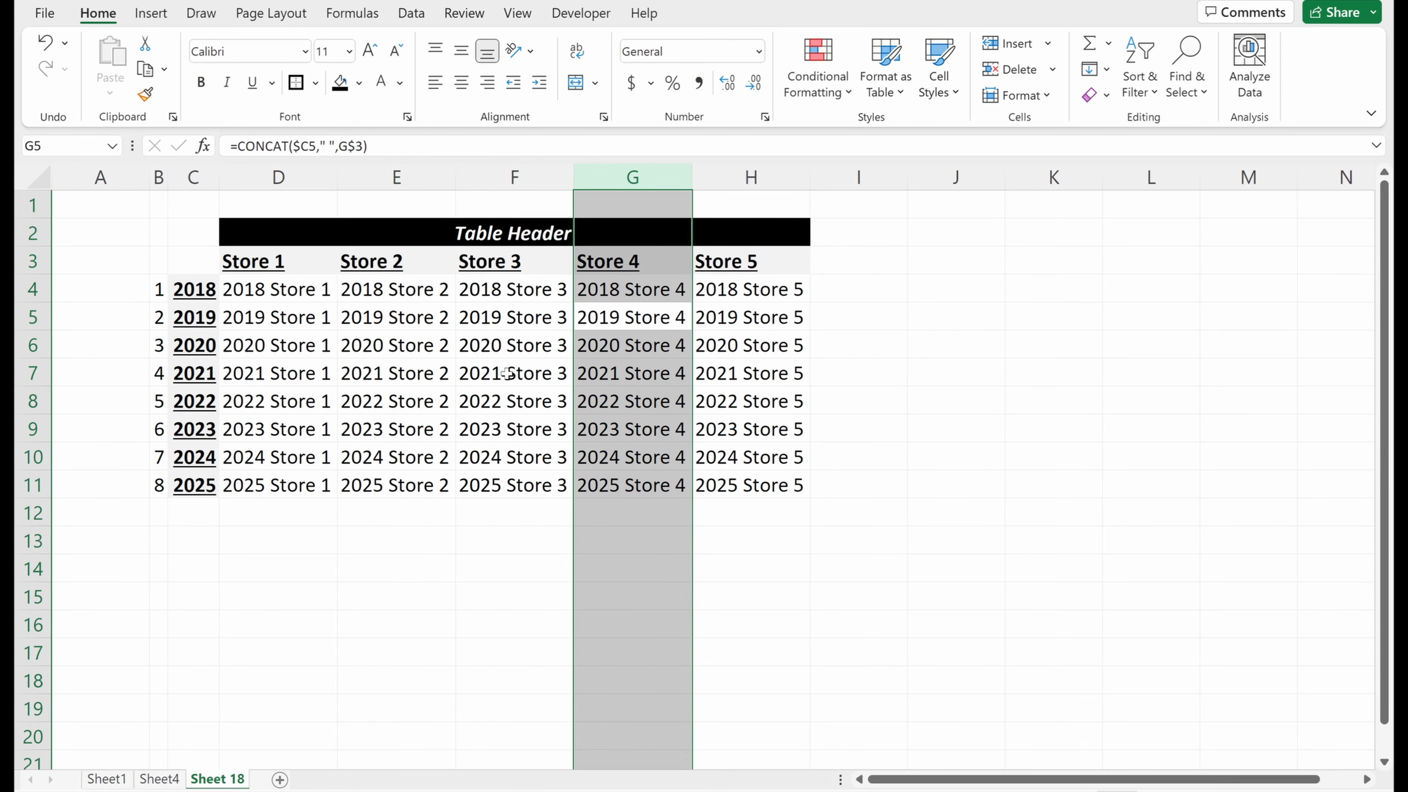
left_click(492, 336)
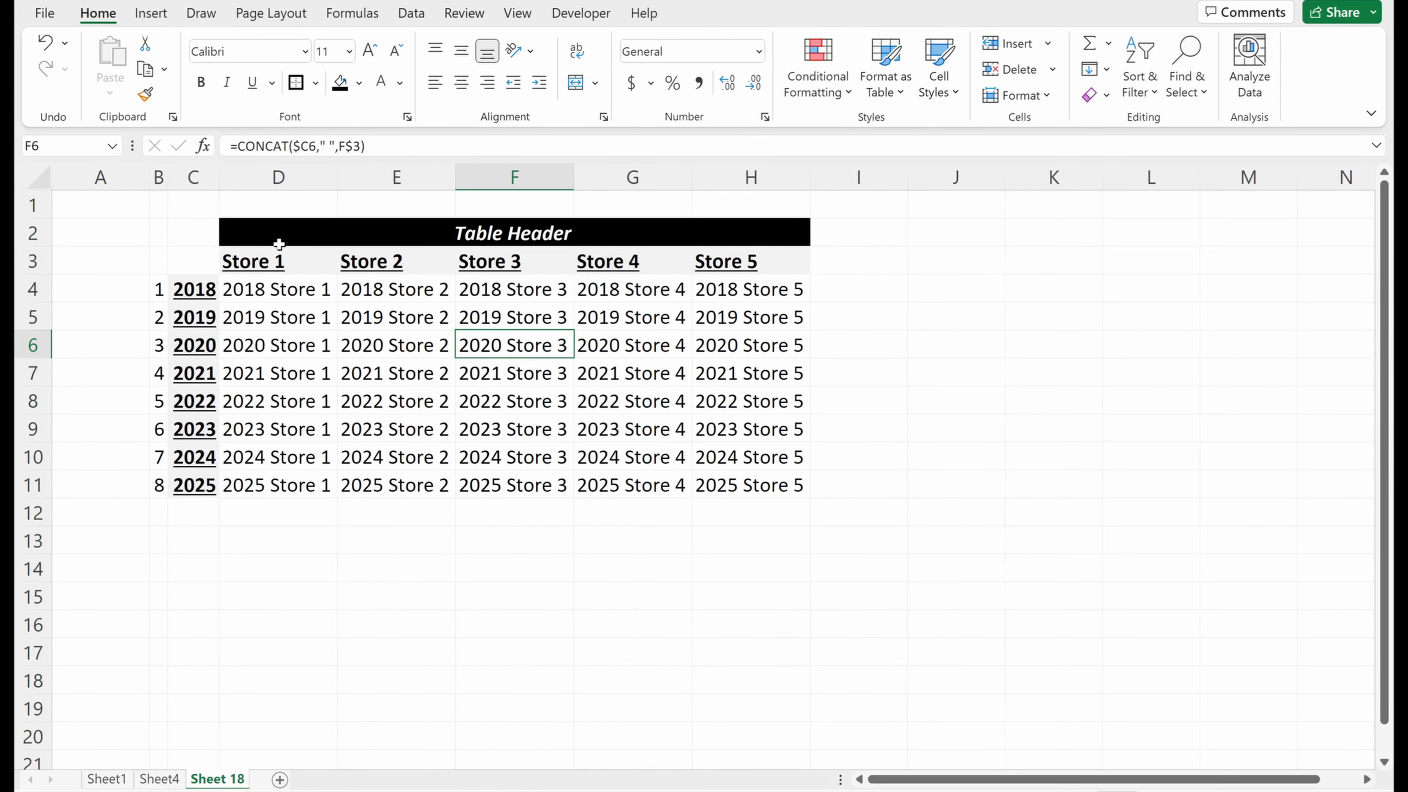
key("Right")
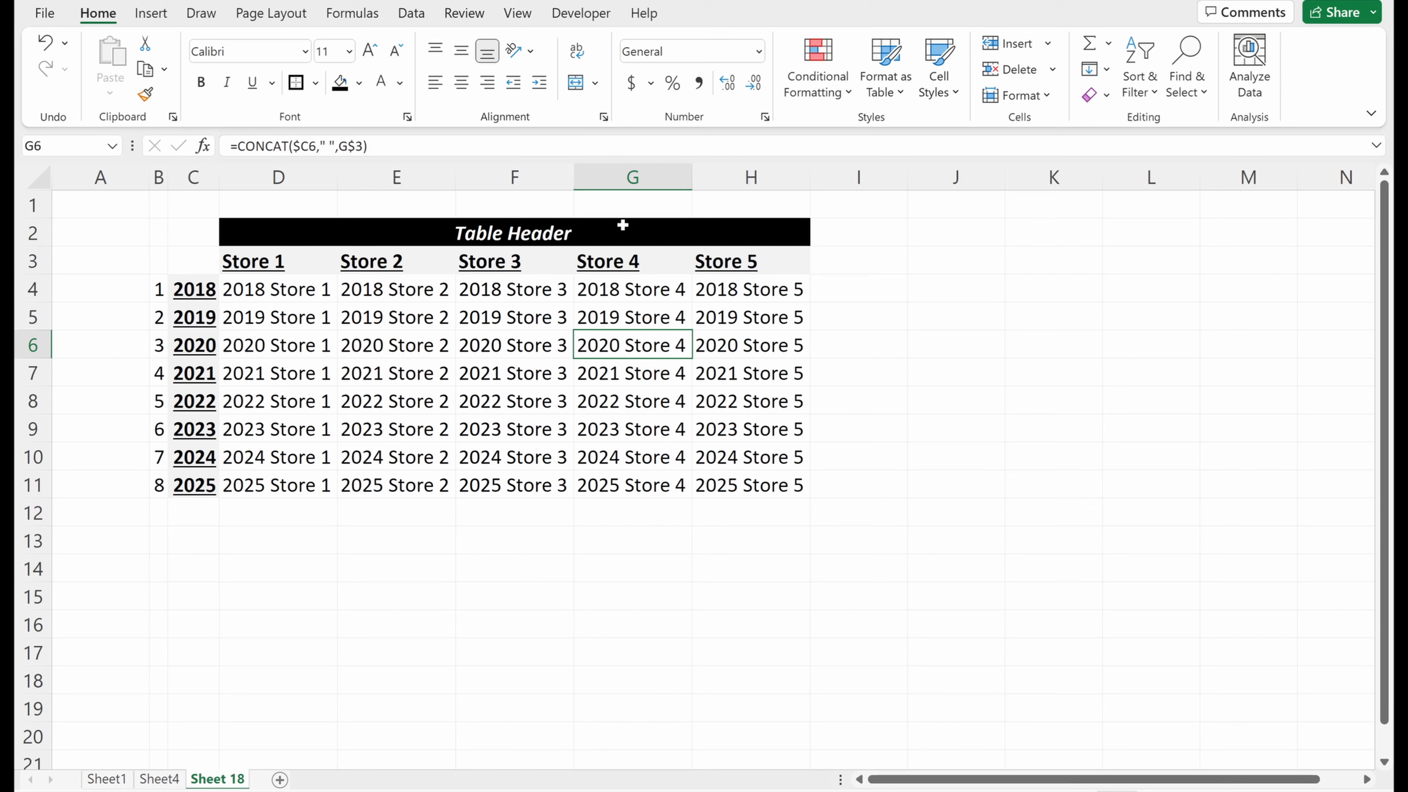
left_click(388, 543)
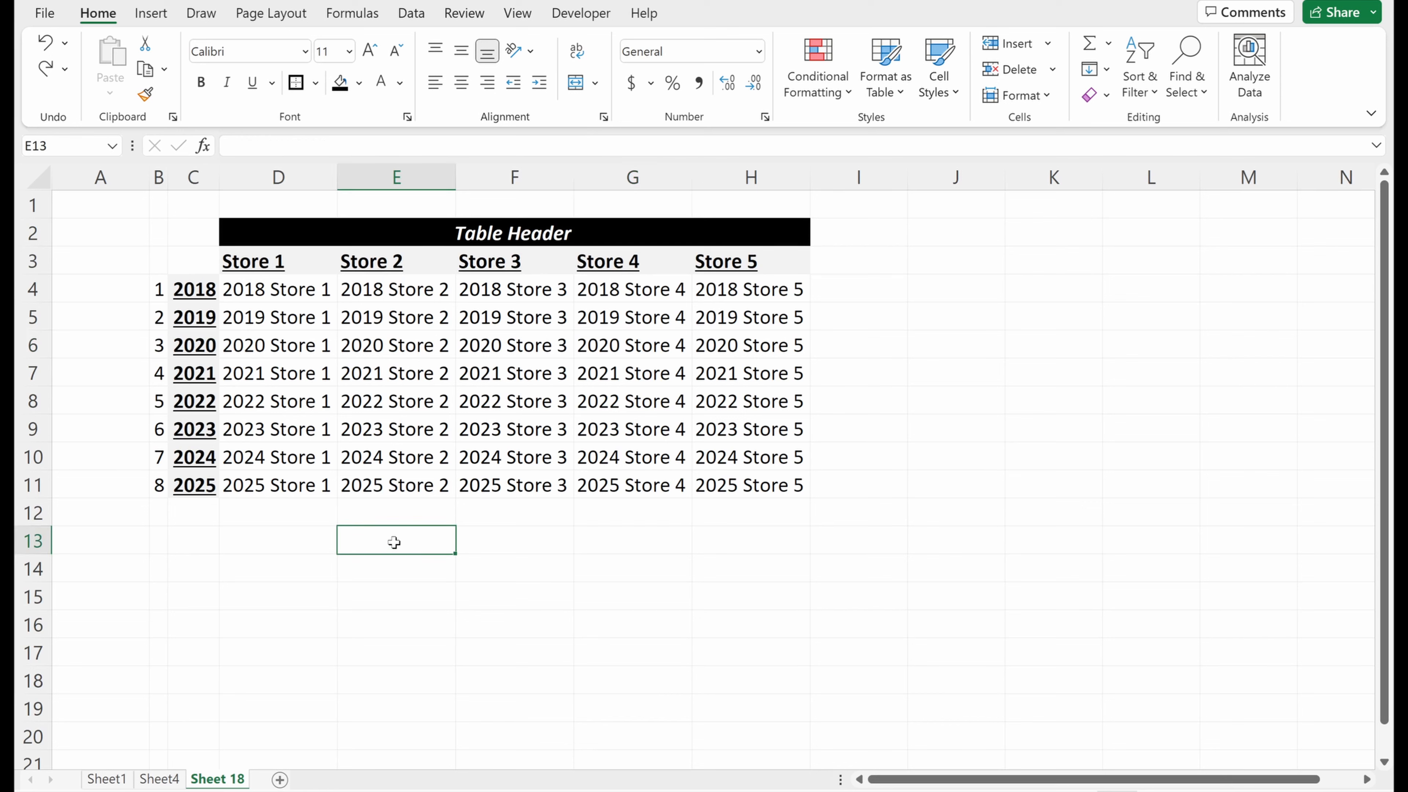
- Enter the column headers Product in D14 and Value in E14, below the store table
left_click(391, 563)
type("Val")
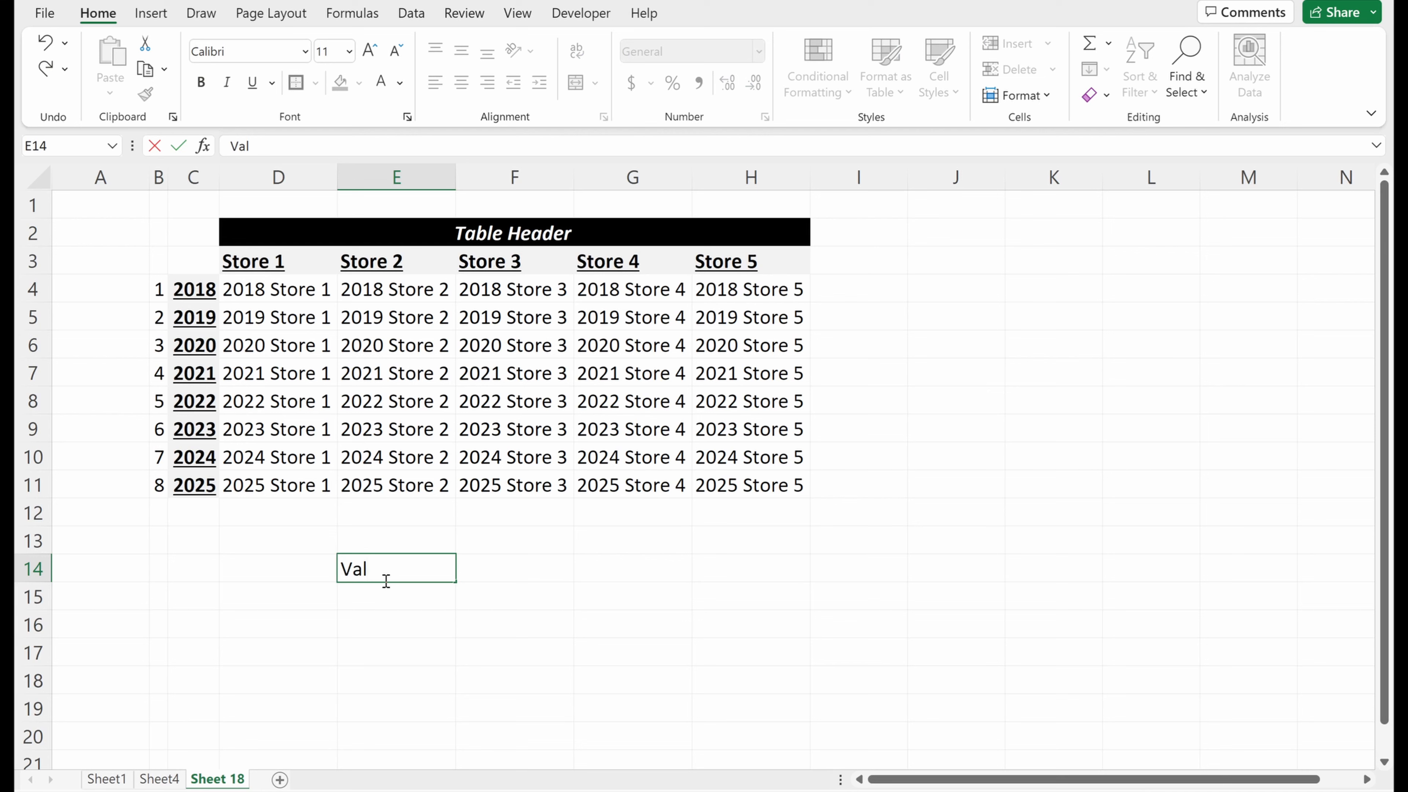
type("ue")
key("Return")
key("Up")
key("Left")
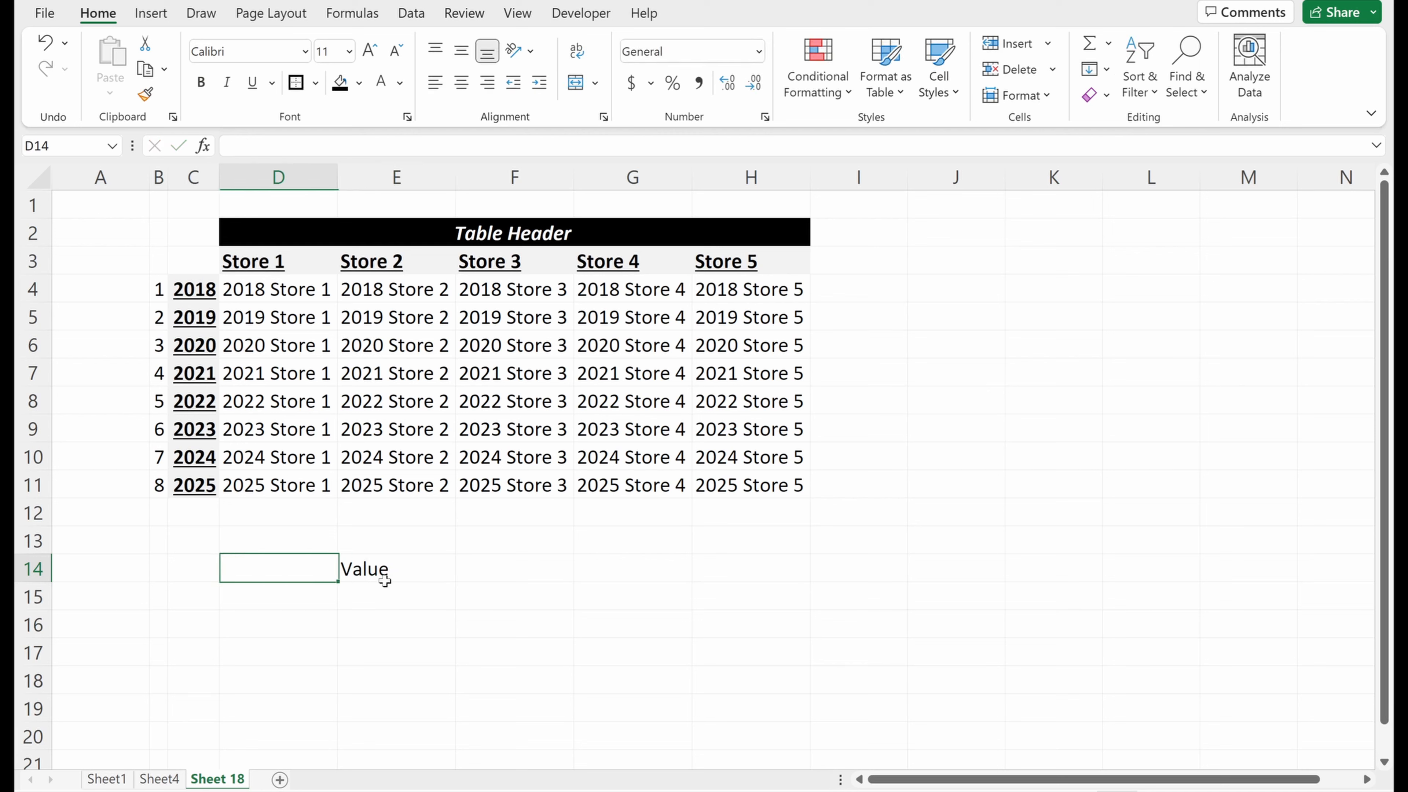
type("Product")
key("Return")
- List Product A, Product B and Product C in cells D15:D17 under the Product header
type("Produ")
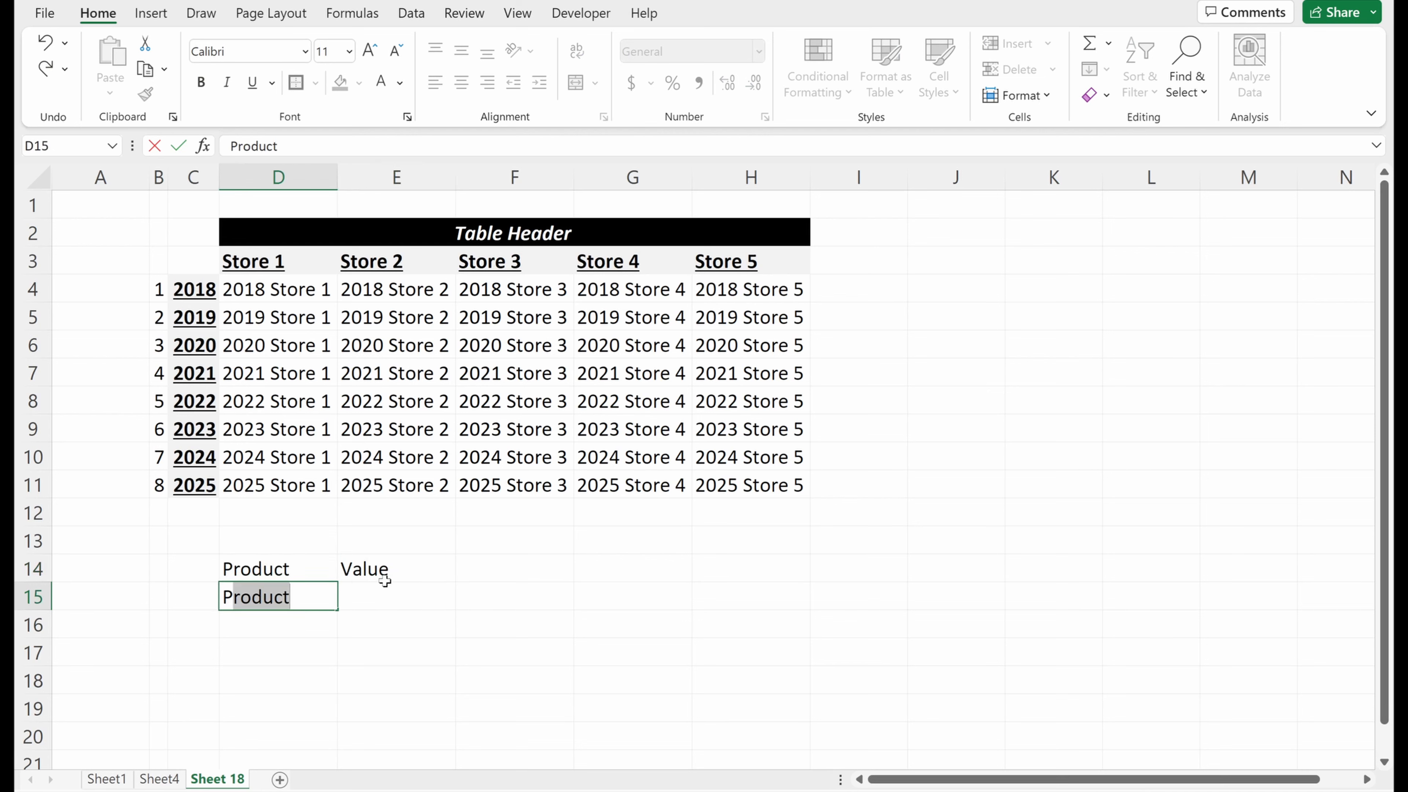
type("ct A")
key("Return")
type("Product B")
key("Return")
type("Product C")
key("Return")
- Enter the values 1, 2 and 3 in E15:E17 for Products A, B and C
key("Right")
key("Up")
key("Up")
key("Up")
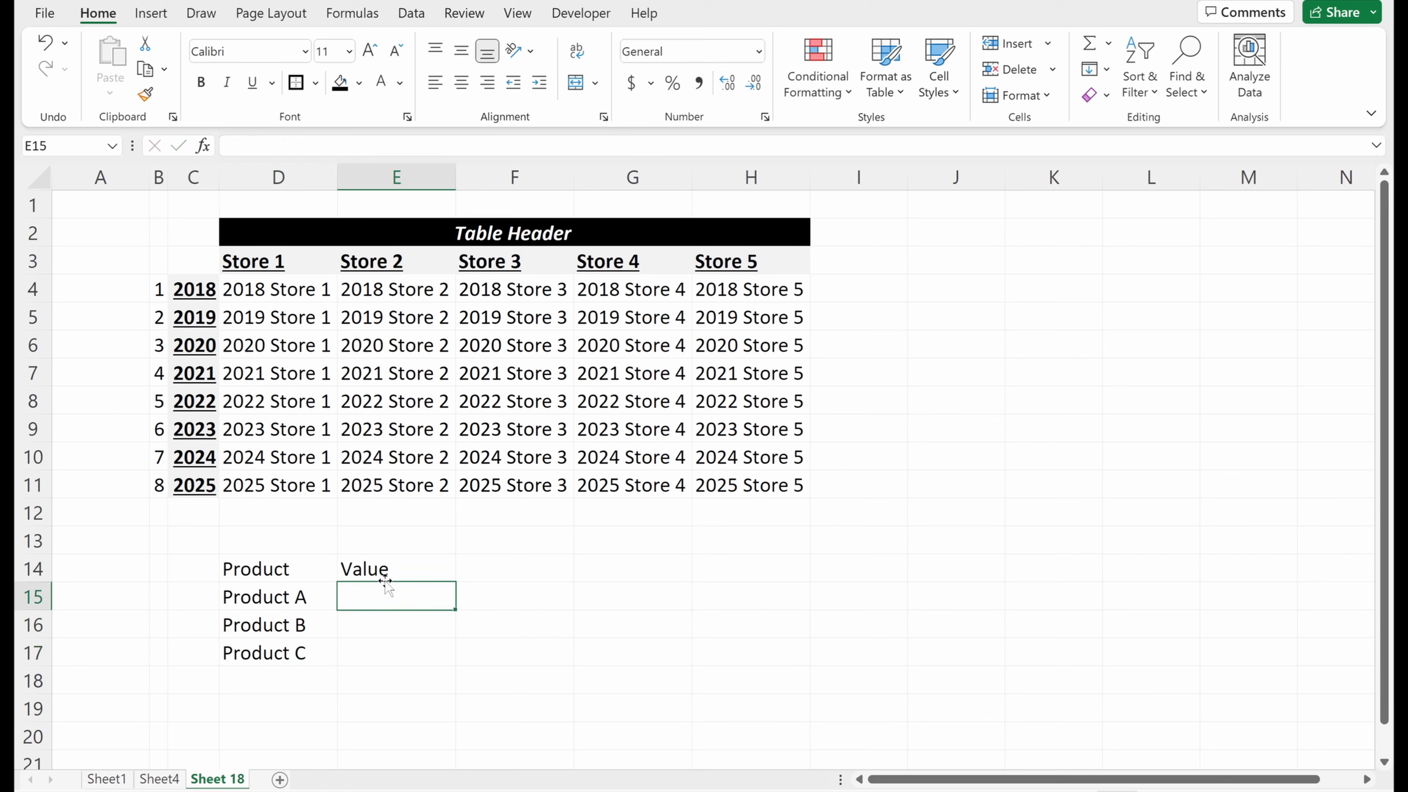
type("1")
key("Return")
type("2")
key("Return")
type("3")
key("Return")
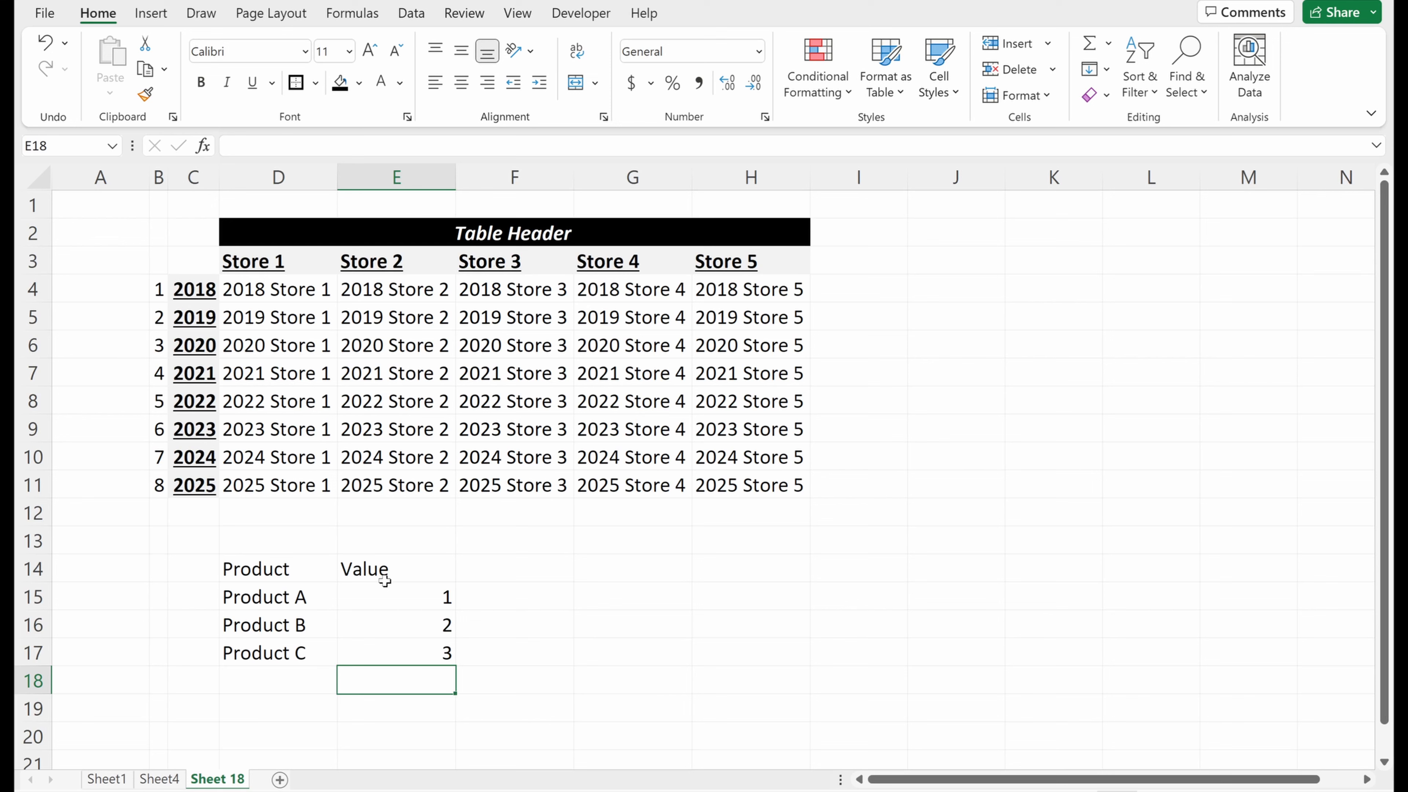
- Total E15:E17 in cell E18 with a manually written SUM formula, and clear the cell
type("=SUM(")
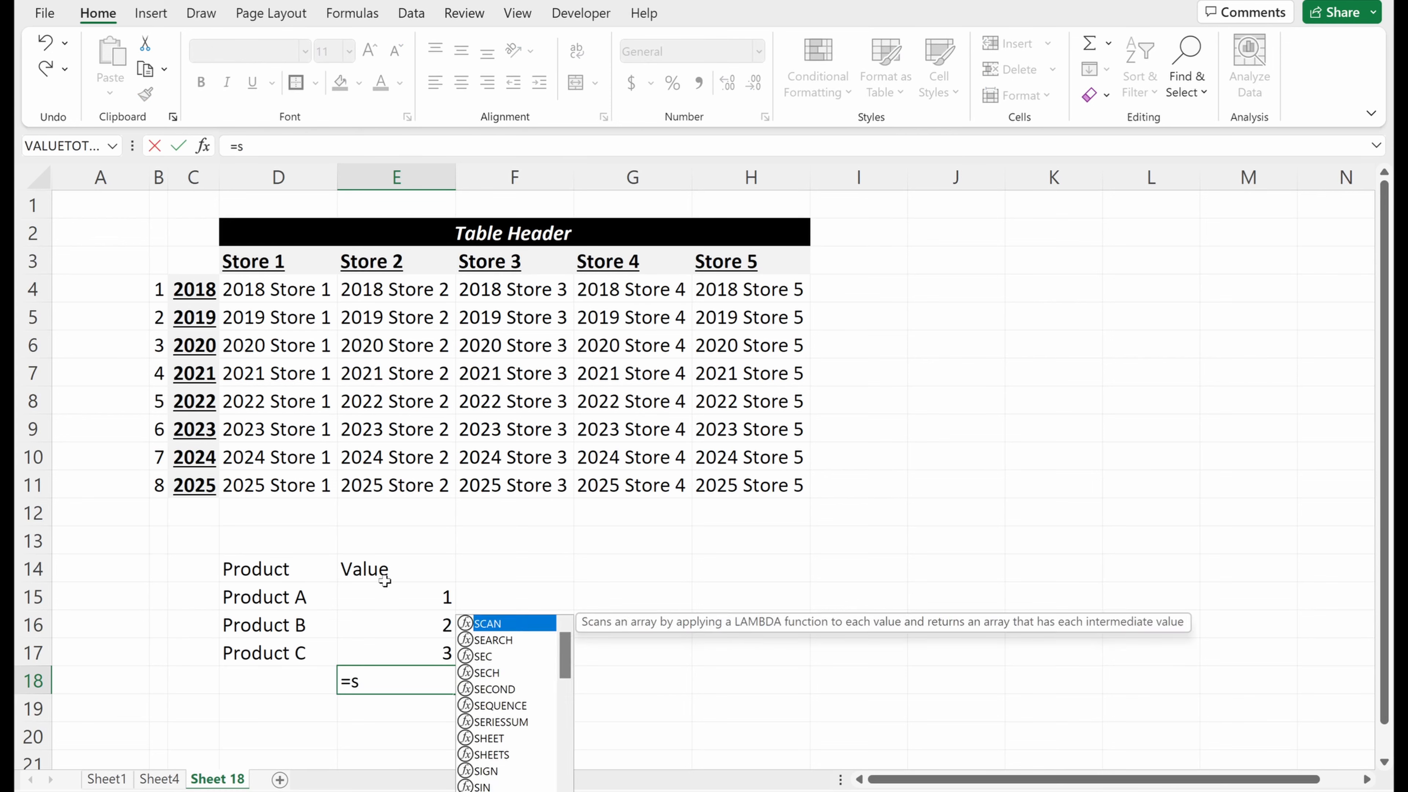
key("Up")
key("shift+Up")
key("shift+Up")
key("Return")
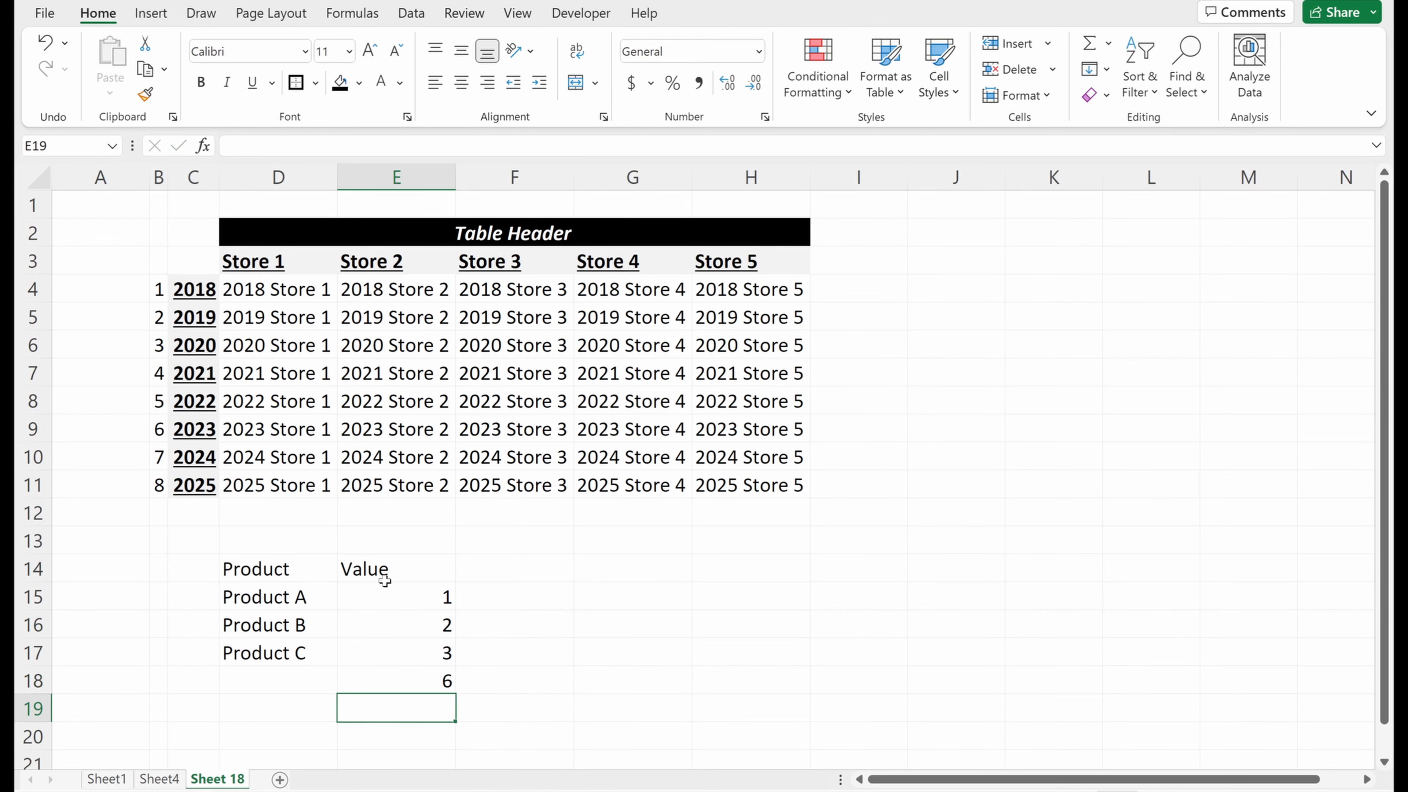
key("Up")
key("Delete")
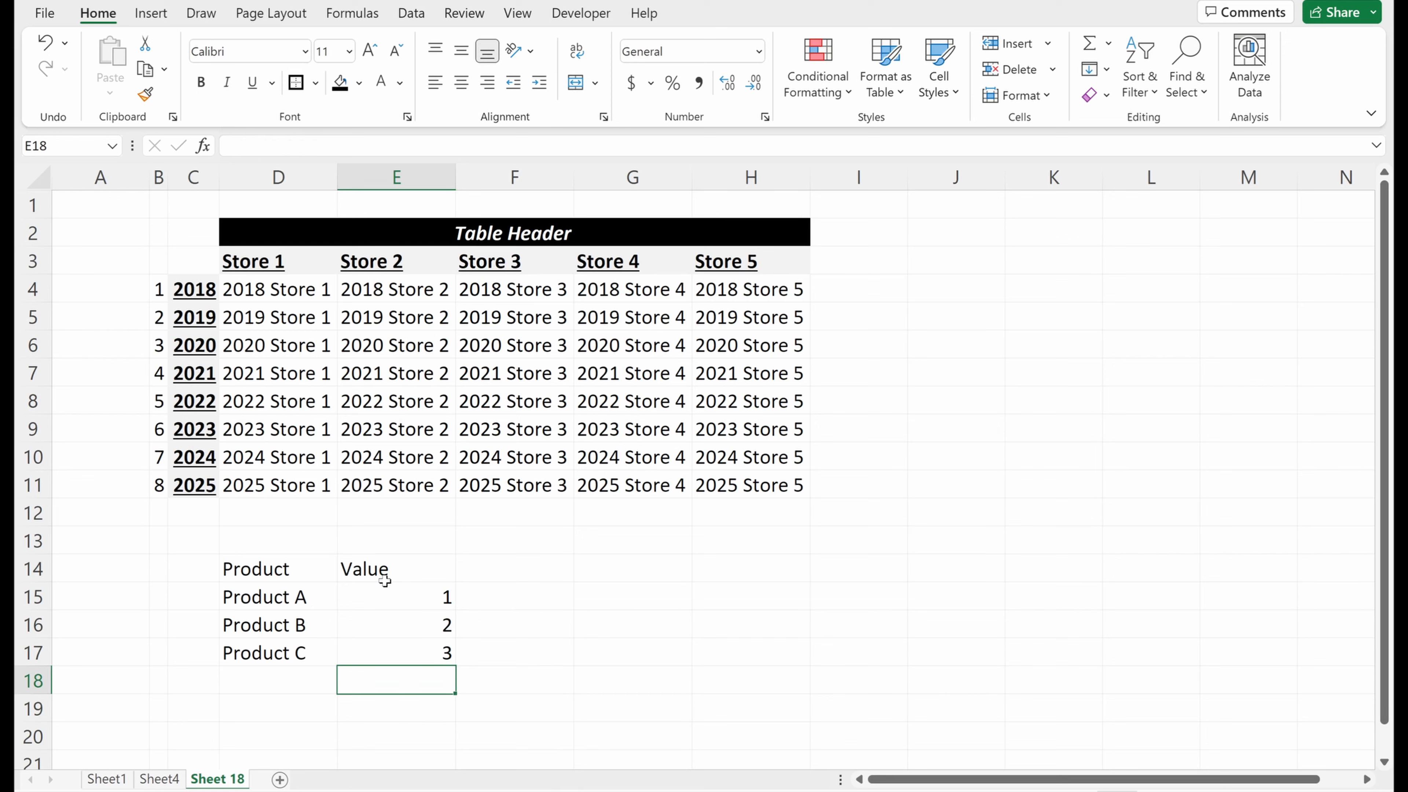
- Total E15:E17 in cell E18 with AutoSum, inspect the resulting formula, and delete it
key("alt+equal")
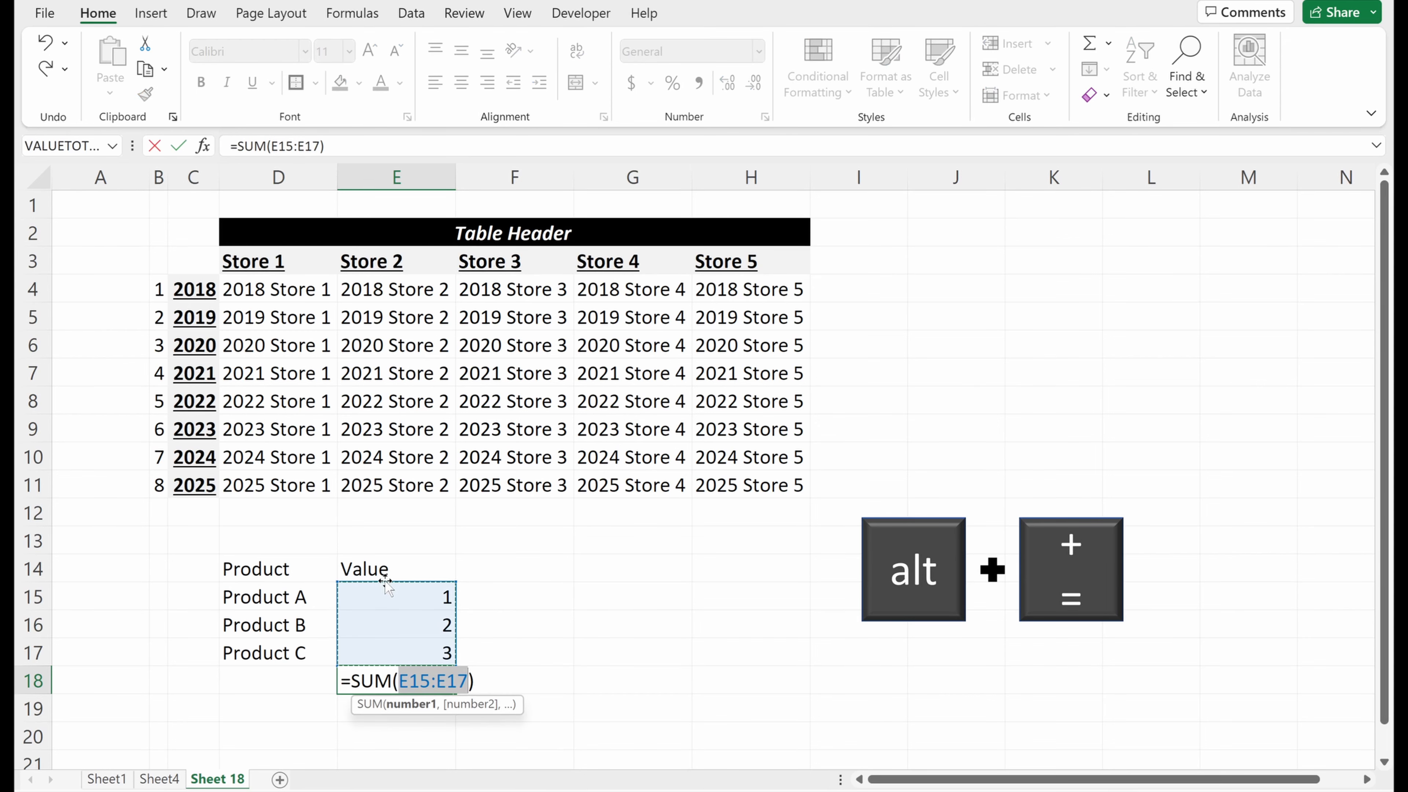
key("Return")
key("Up")
key("F2")
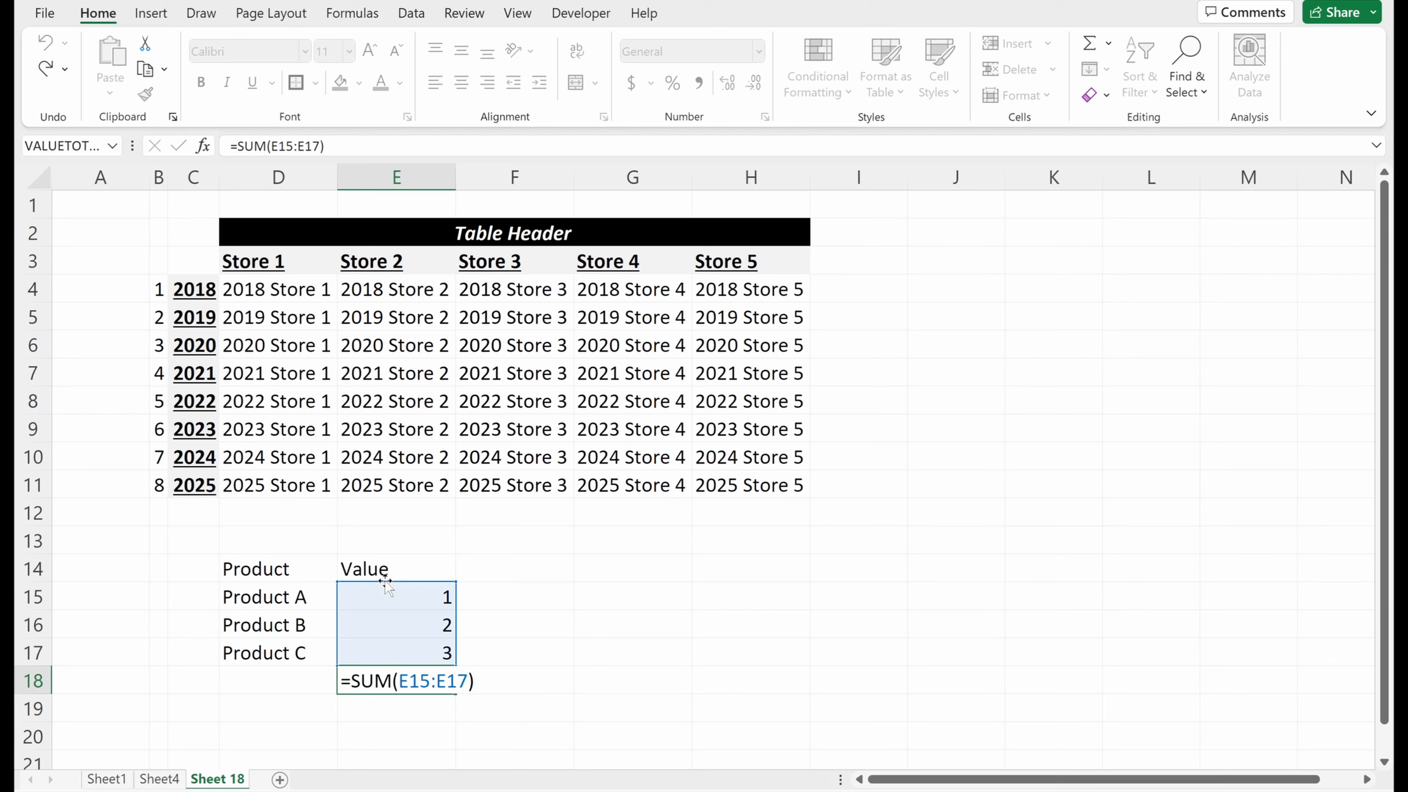
key("Escape")
key("Delete")
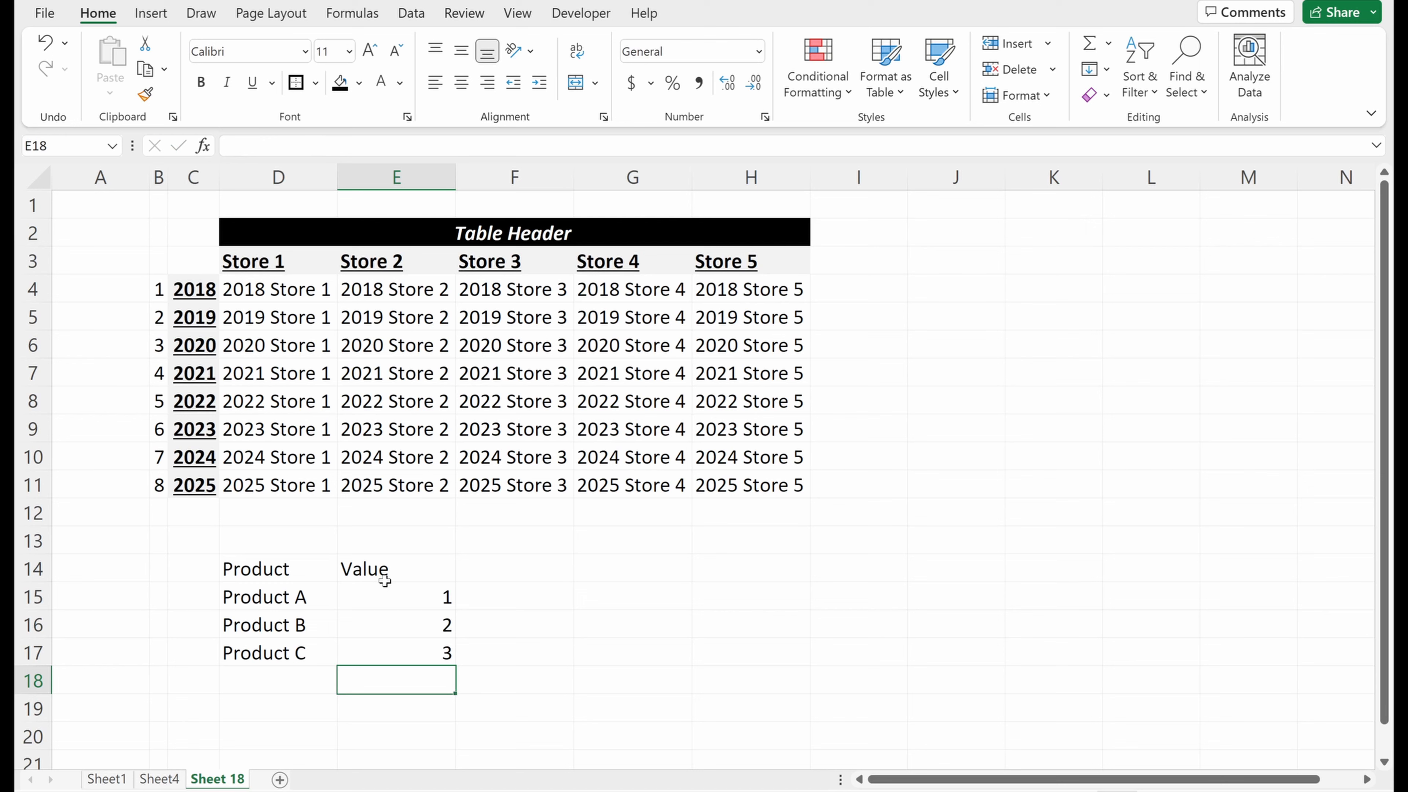
- Copy the product rows D15:E17 and paste them directly below, starting at D18
key("Up")
key("Left")
key("shift+Up")
key("shift+Right")
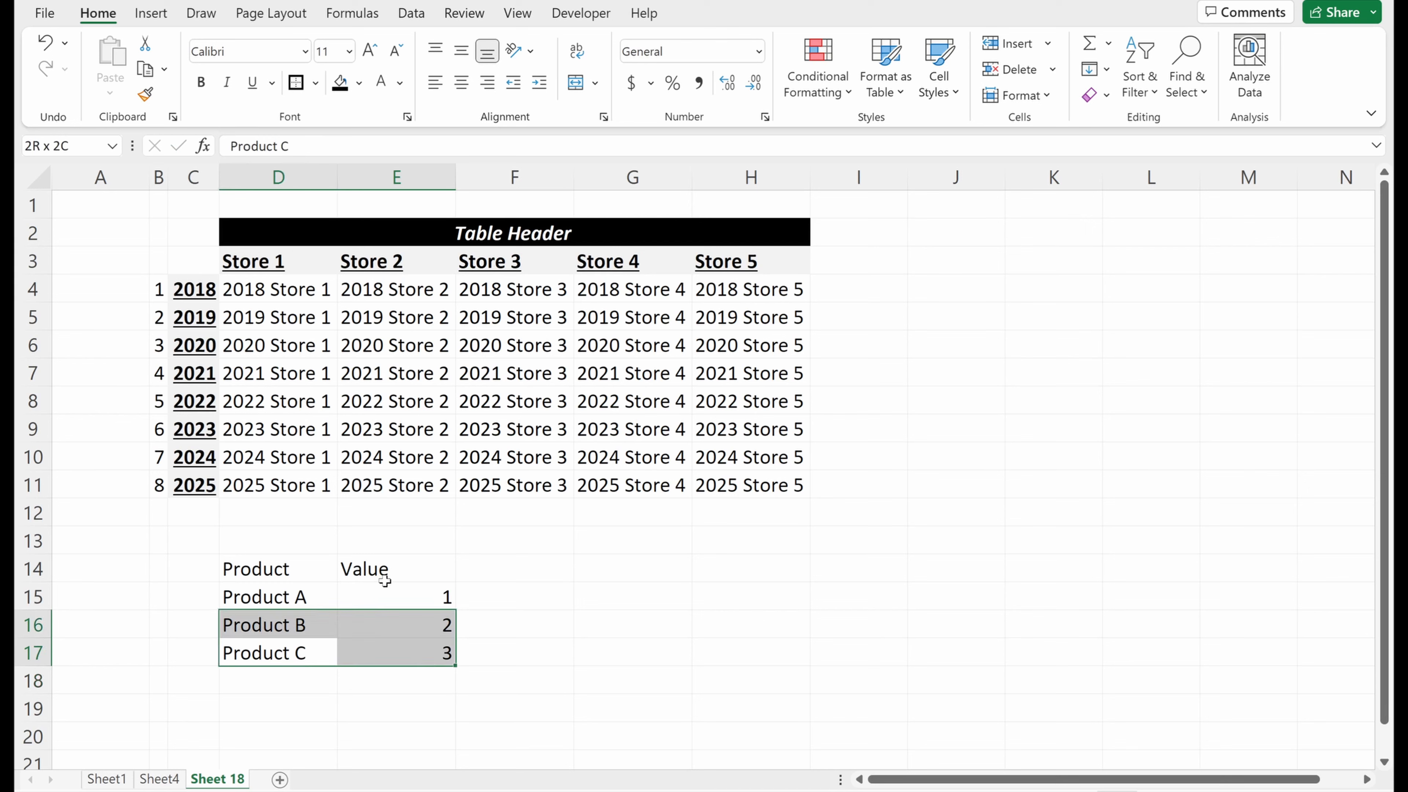
key("shift+Up")
key("ctrl+c")
key("Down")
key("Down")
key("Up")
key("ctrl+v")
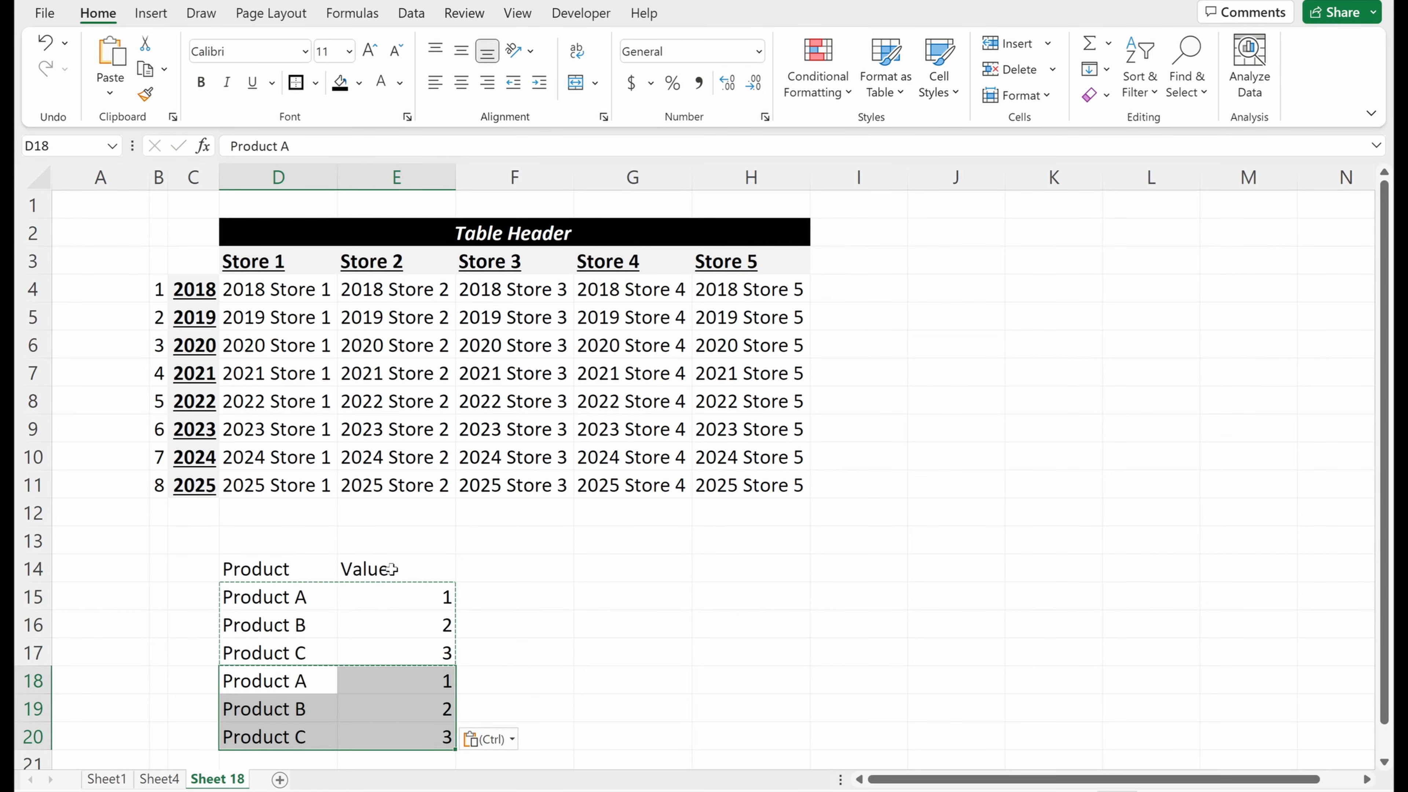
- Copy the Store 1 header in D3 and paste only its formatting onto the Product and Value headers in D14:E14
scroll(403, 513, "down", 3)
scroll(341, 256, "up", 3)
left_click(305, 261)
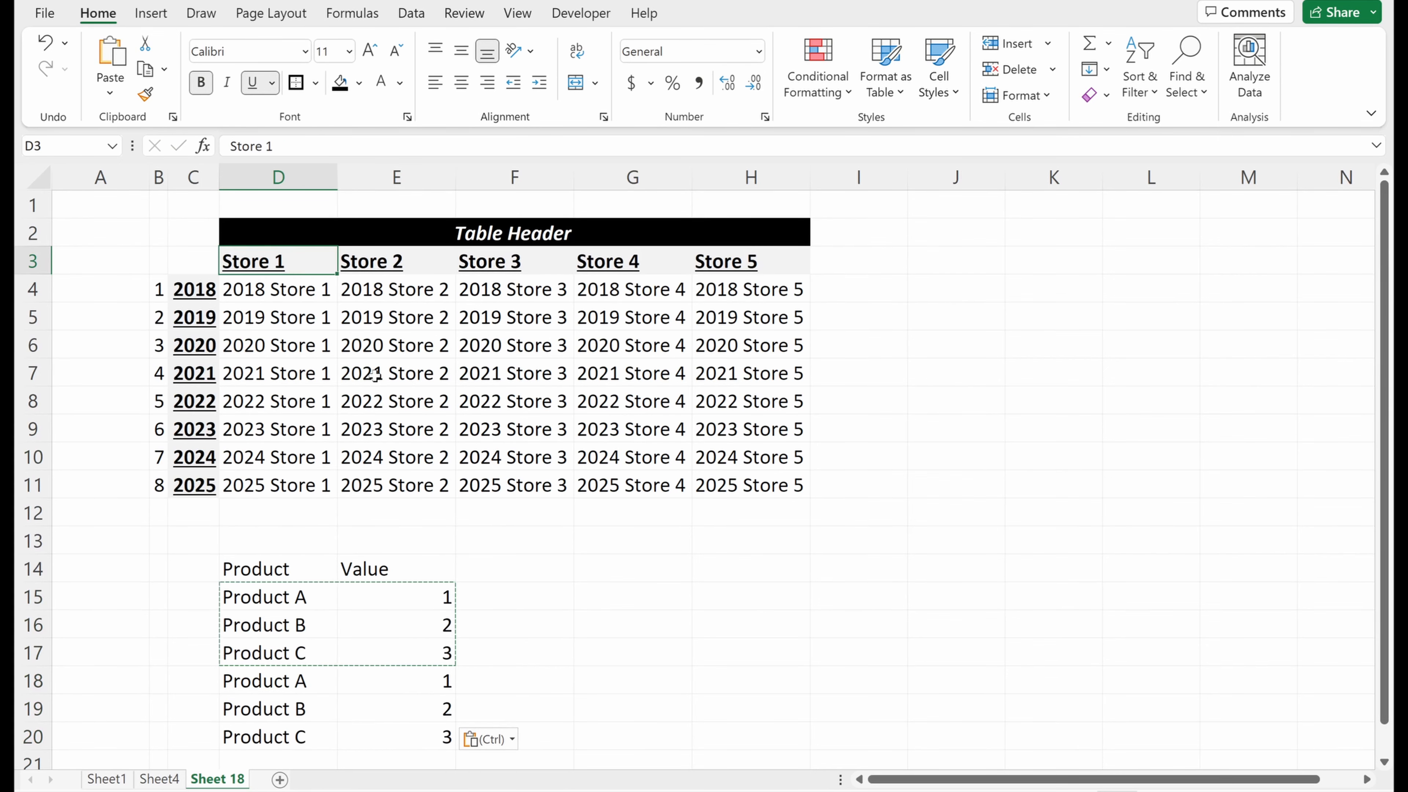
key("Escape")
scroll(350, 403, "down", 1)
left_click_drag(298, 482, 402, 488)
key("ctrl+c")
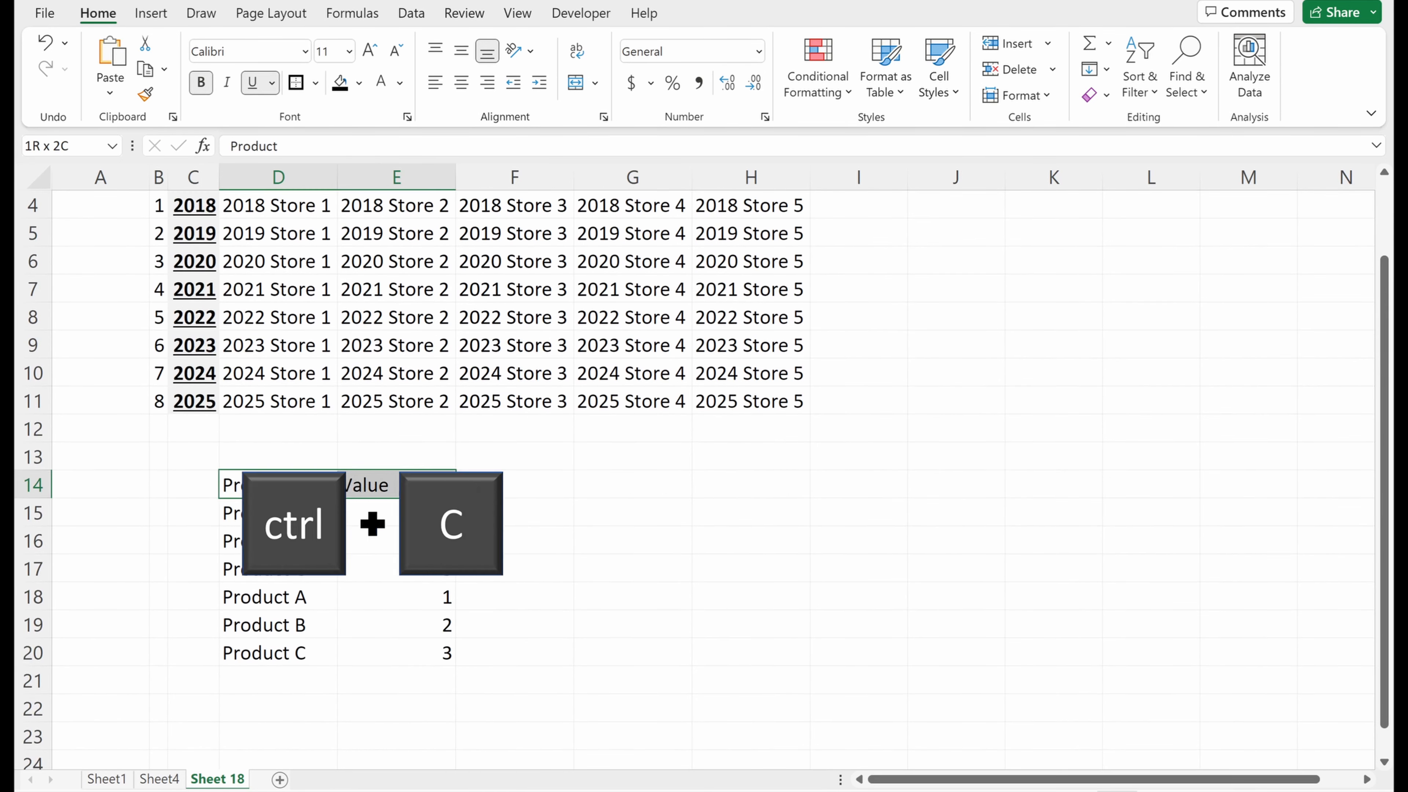
key("ctrl+alt+v")
key("t")
key("Return")
left_click(535, 608)
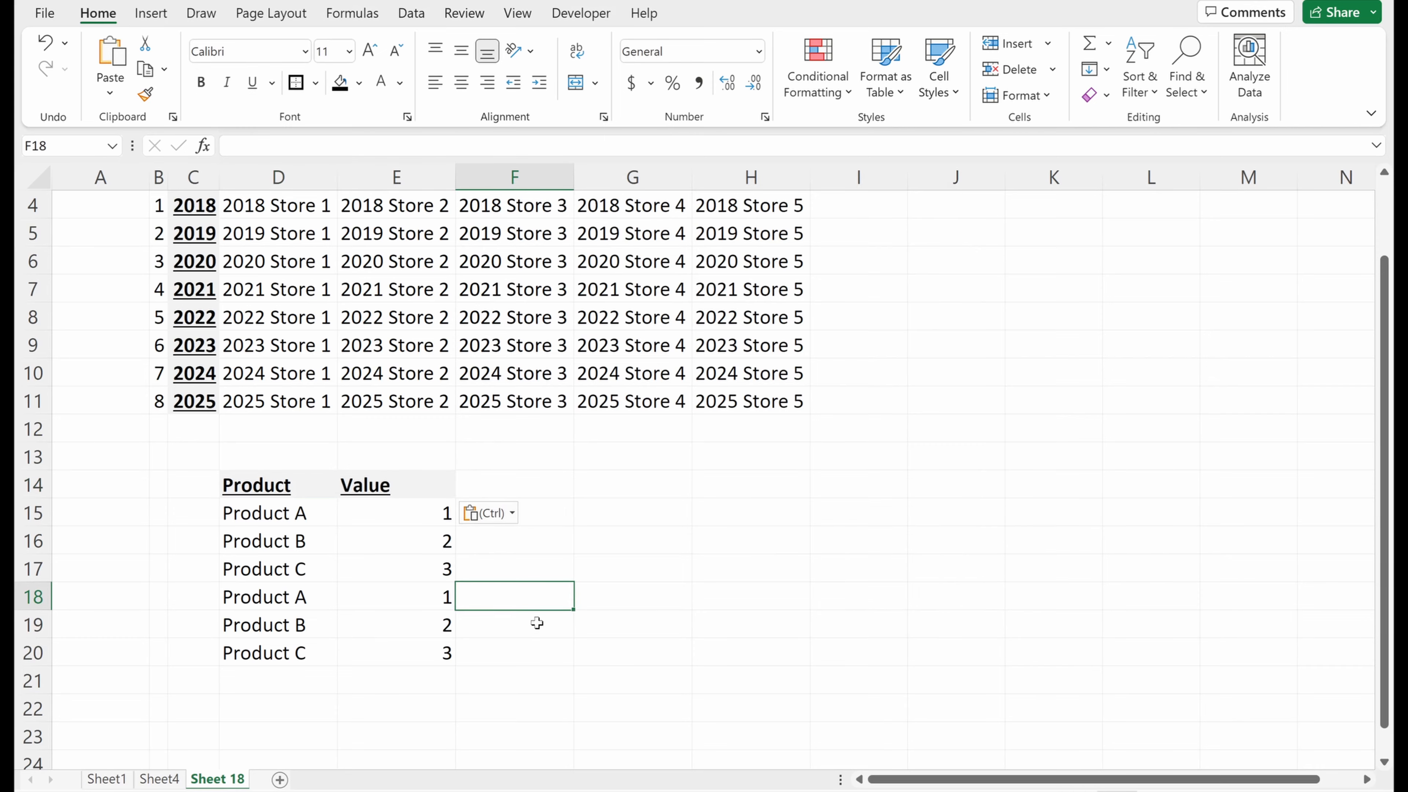
scroll(553, 476, "up", 3)
left_click_drag(274, 271, 323, 264)
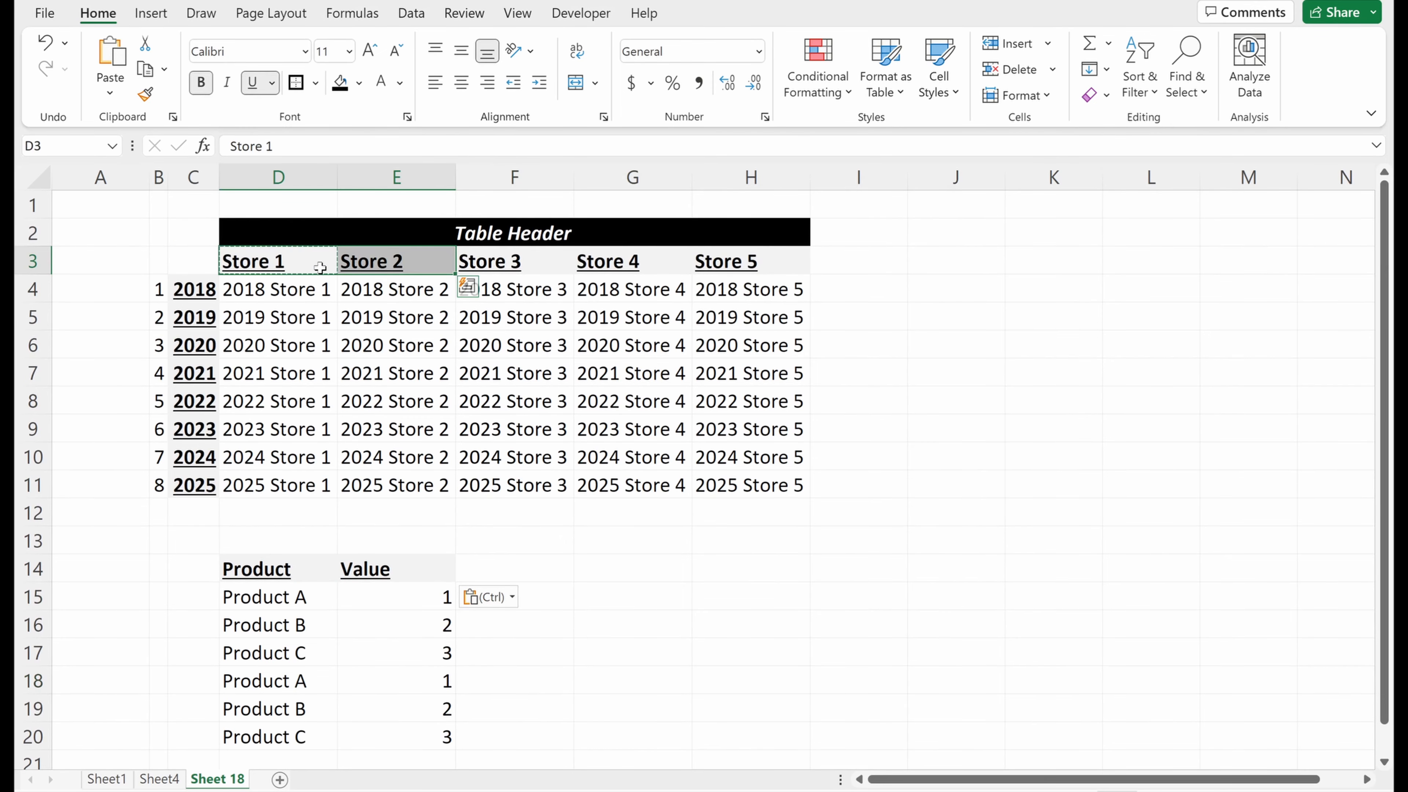
scroll(386, 431, "down", 2)
scroll(409, 469, "up", 1)
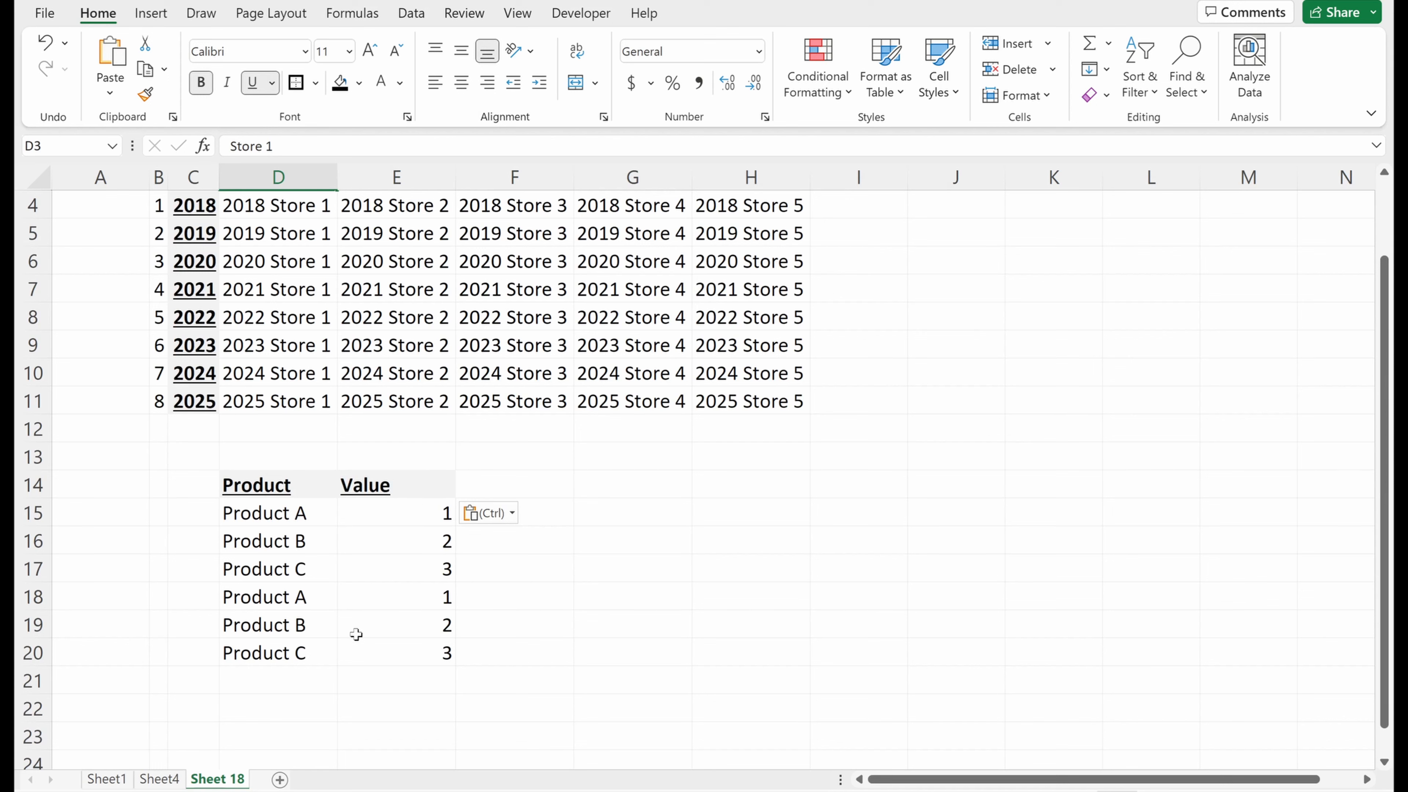
left_click(302, 676)
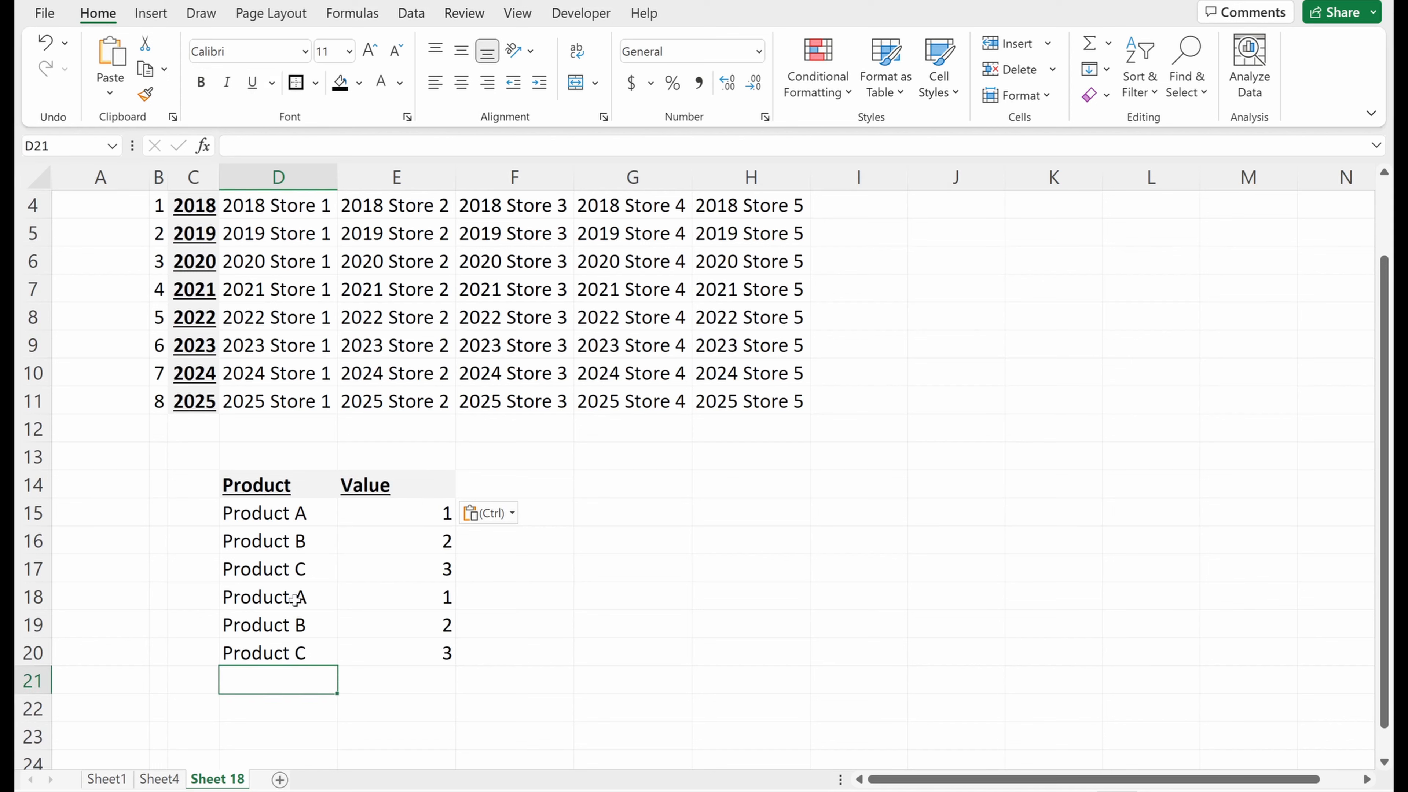
left_click_drag(288, 598, 355, 597)
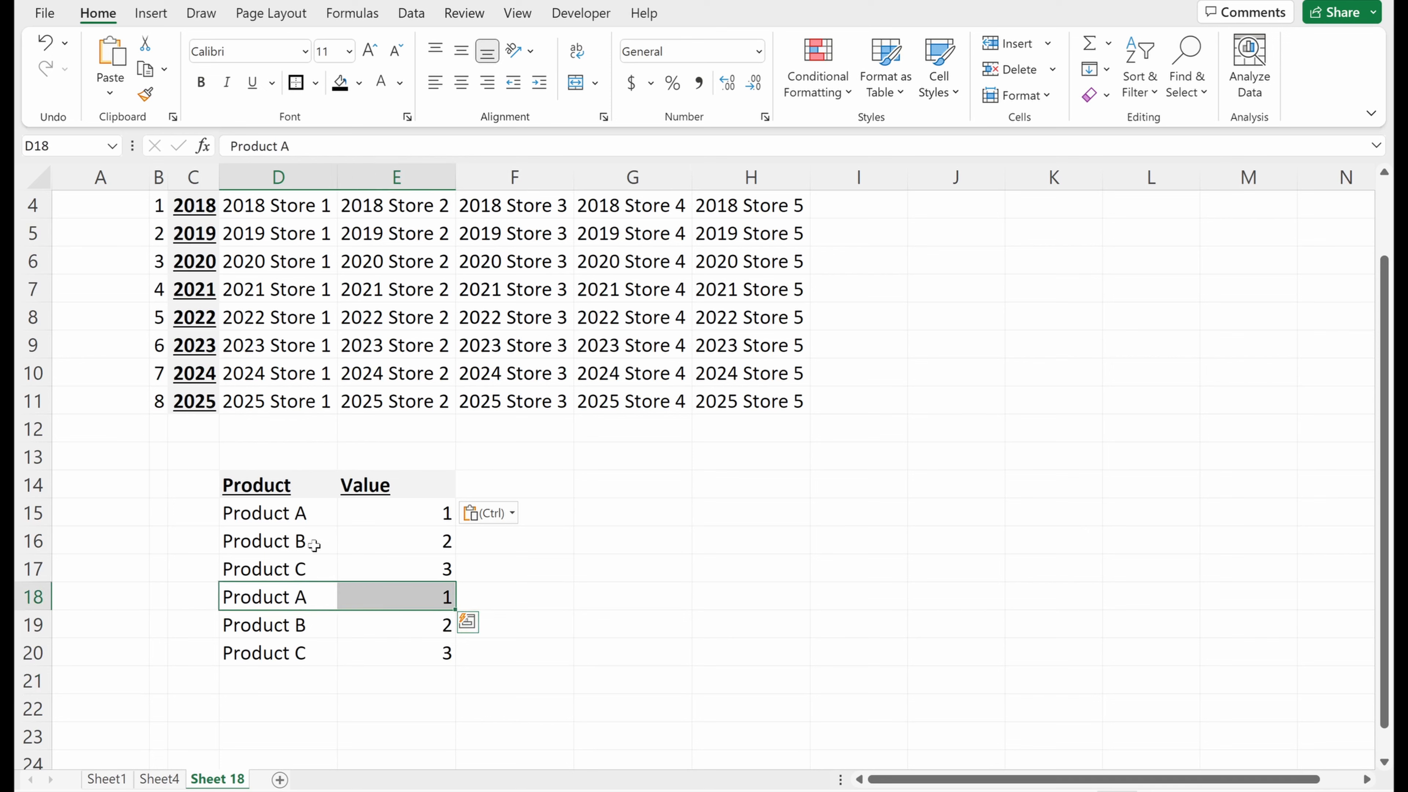
left_click_drag(283, 516, 436, 526)
- Add an AutoSum total of E15:E20 in cell E21
left_click(421, 684)
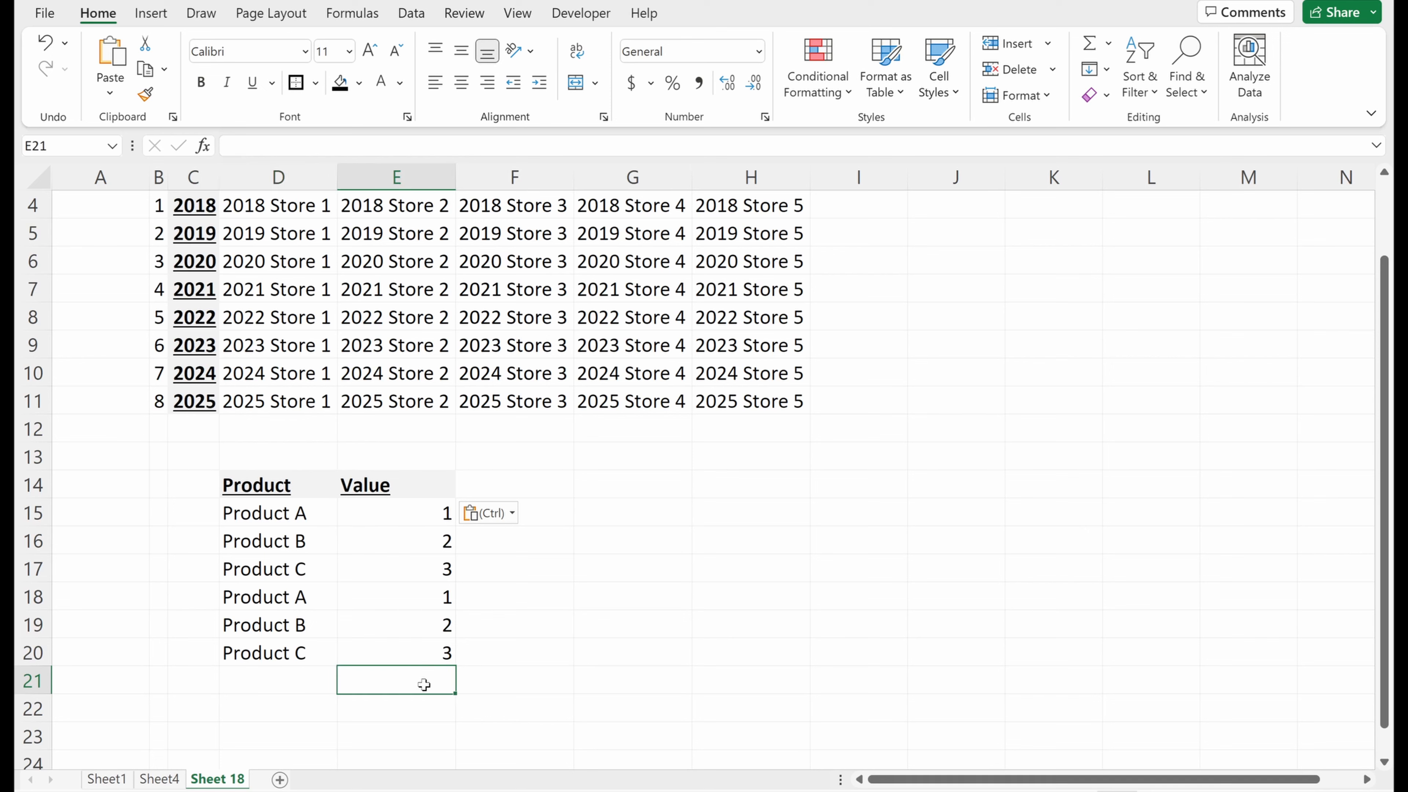
key("alt+equal")
key("Return")
- Enter the formula =IF(D15="Product A",E15,0) in cell F15
key("Up")
key("Up")
key("Up")
key("Up")
key("Up")
key("Up")
key("Up")
key("Right")
type("=IF(")
key("Left")
key("Left")
type("=\"P")
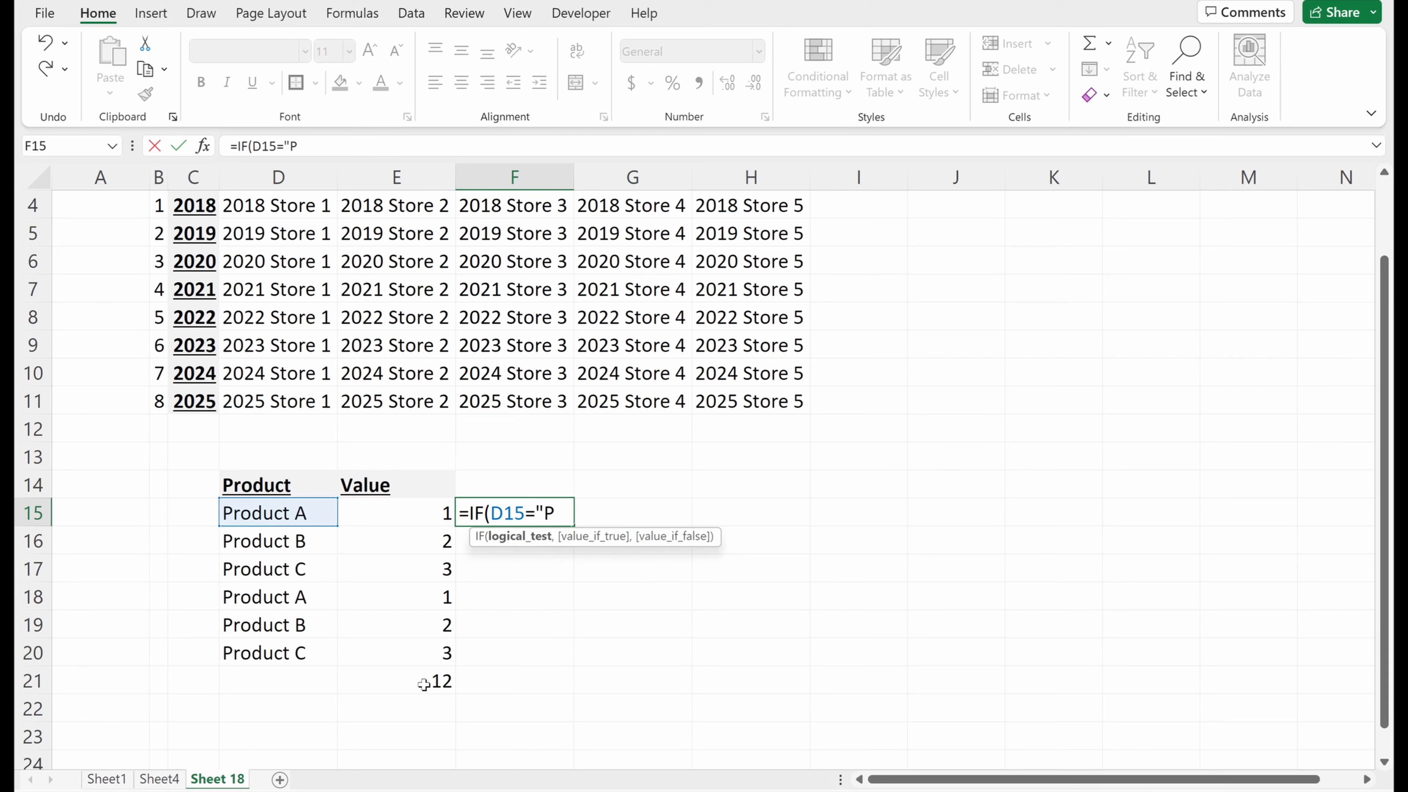
type("roduct A\"")
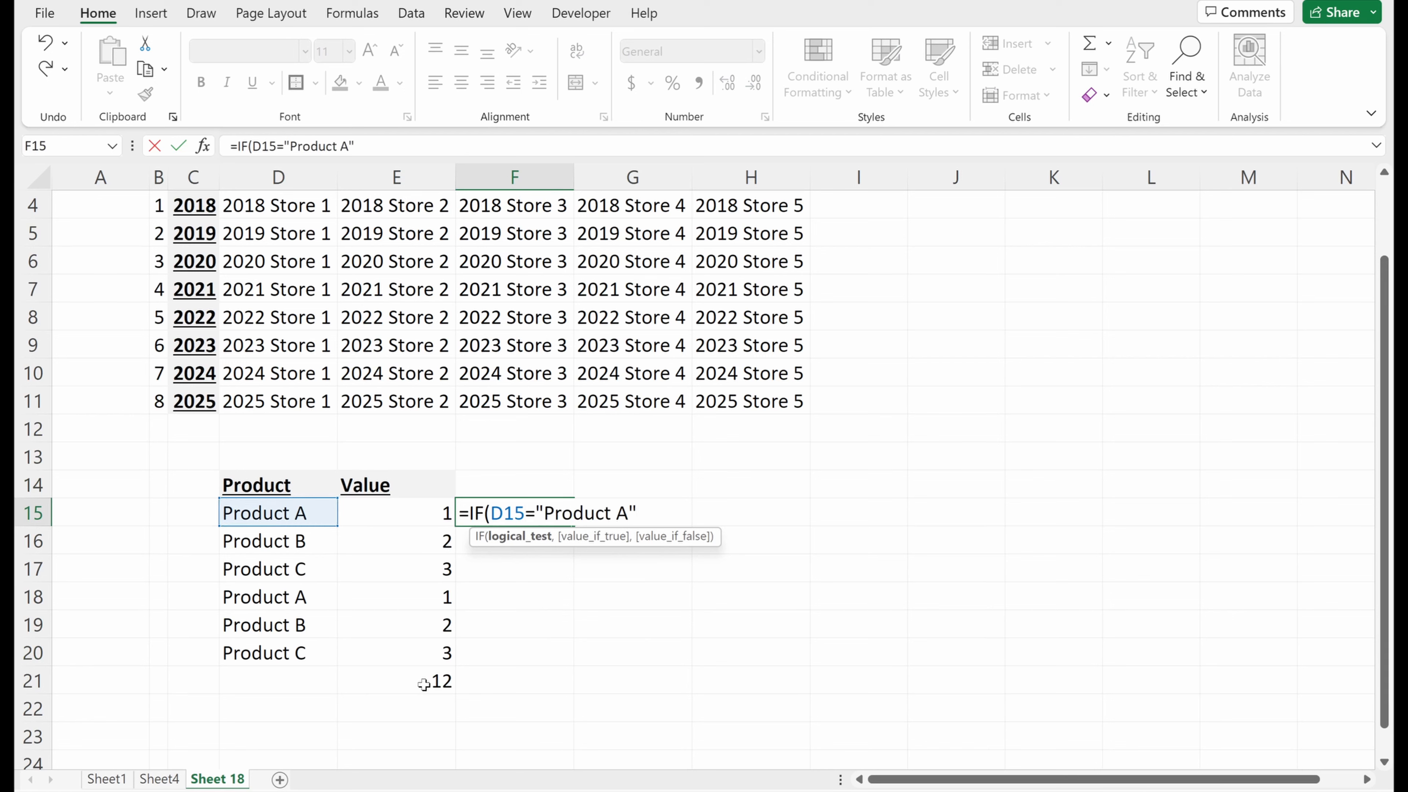
type(",")
key("Left")
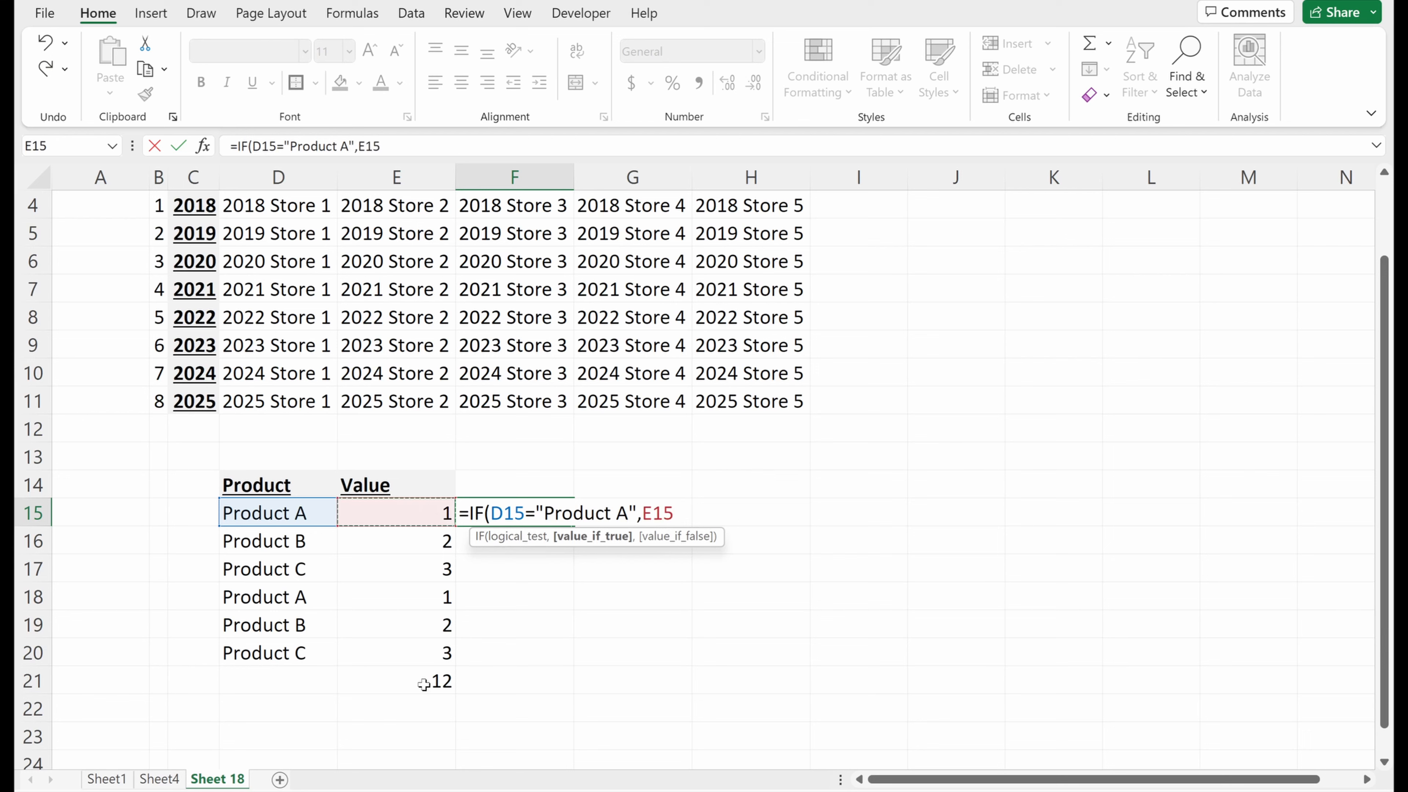
type(",0)")
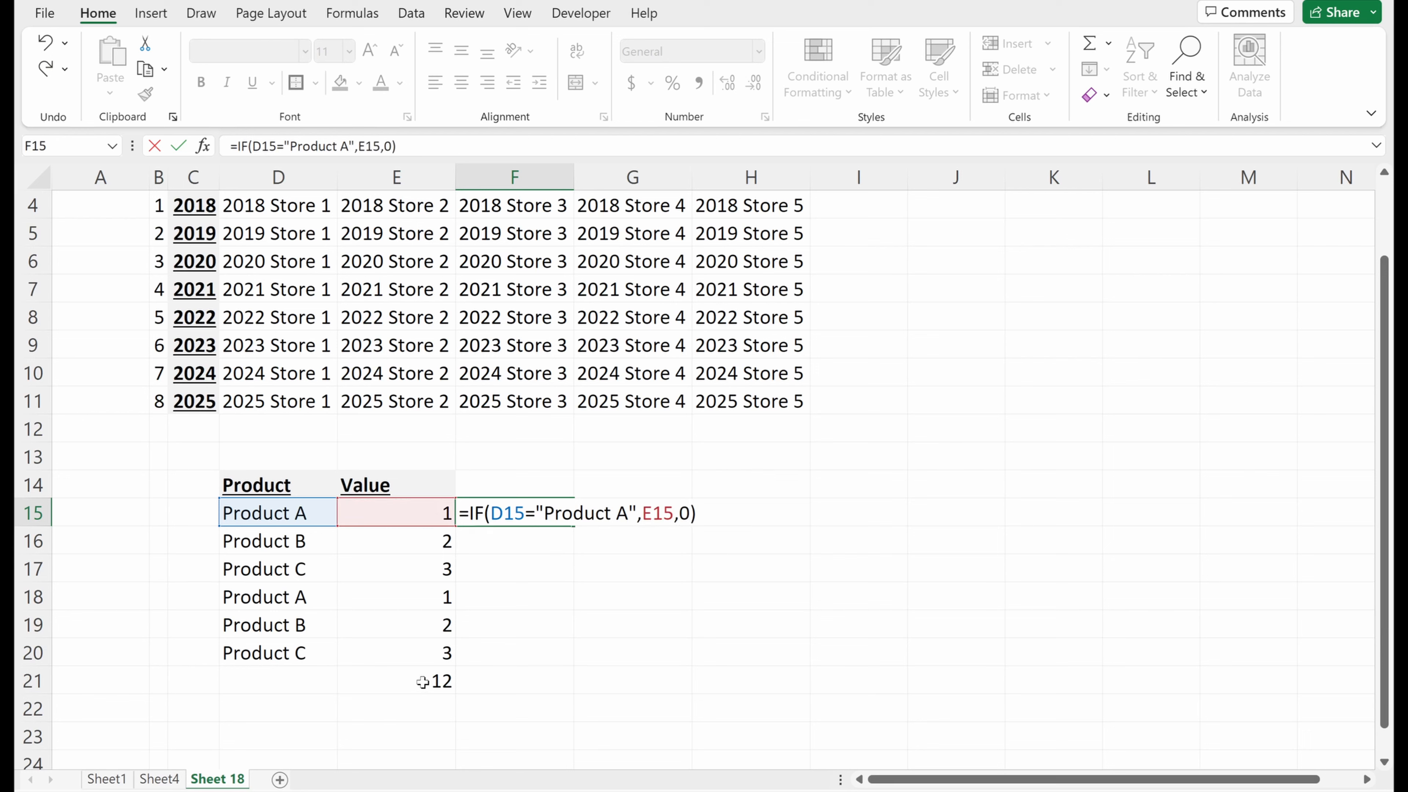
key("Return")
- Fill the IF formula from F15 down through F20
key("Up")
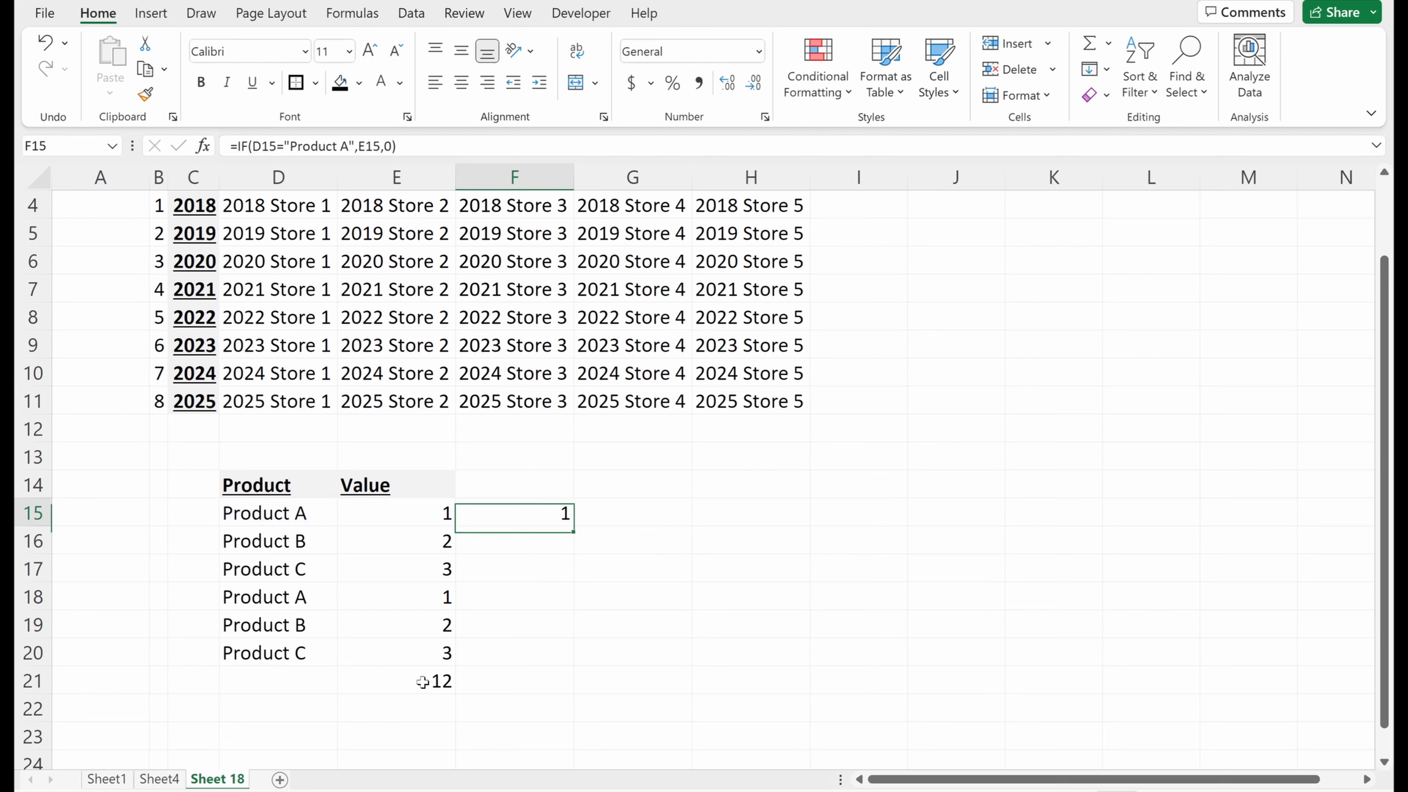
key("Left")
key("ctrl+Down")
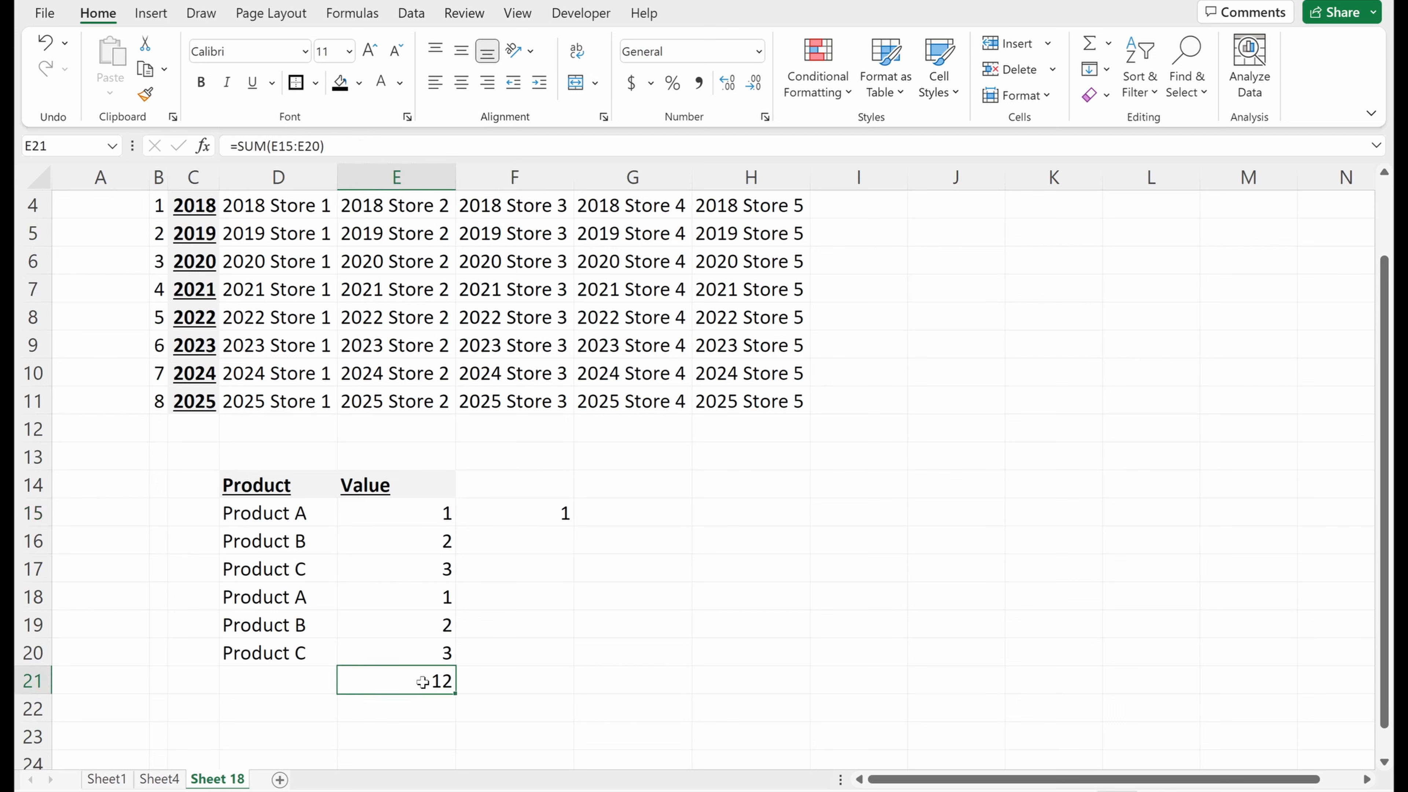
key("Right")
key("Up")
key("ctrl+shift+Up")
key("ctrl+d")
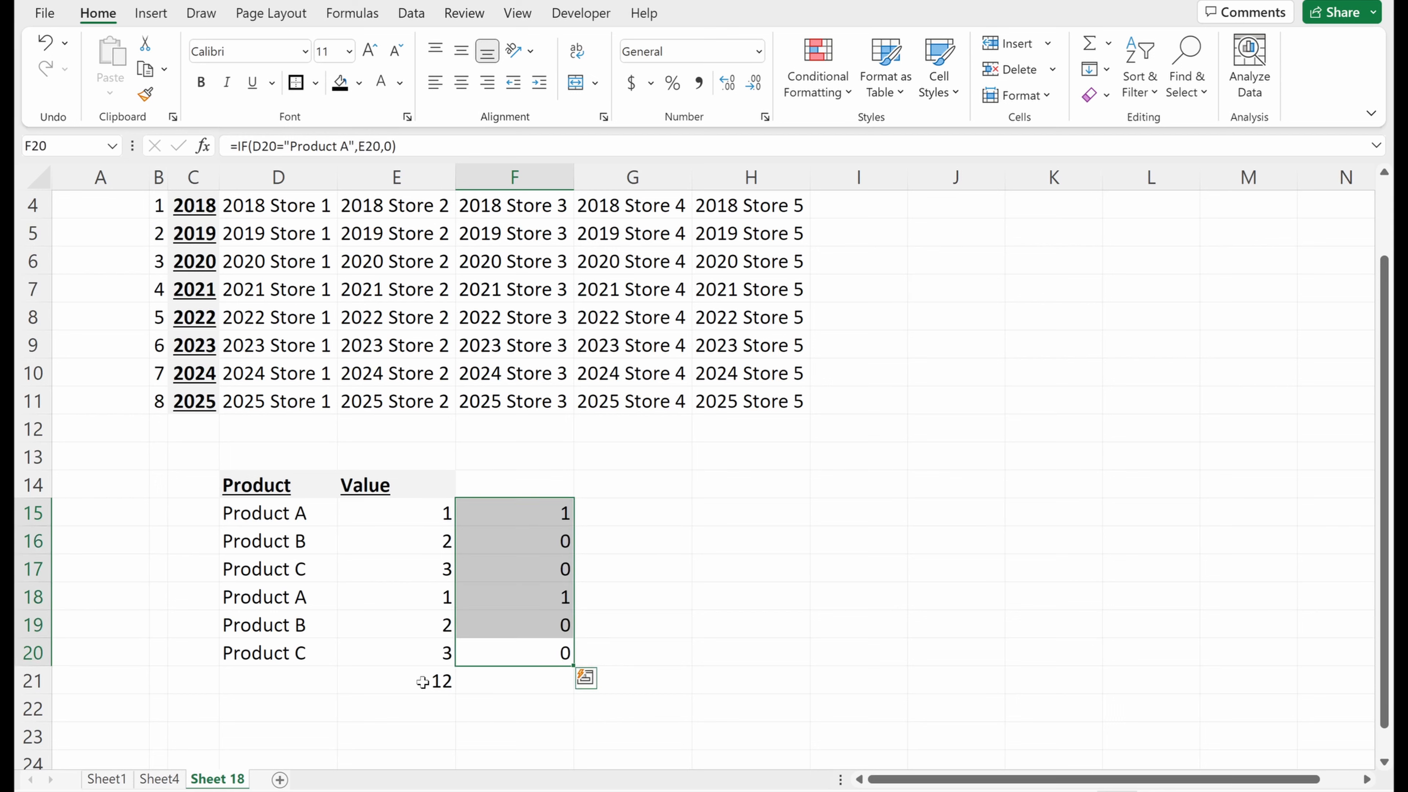
- Examine the cell references of the IF formulas in F16, F15 and F18
key("Up")
key("Up")
key("Up")
key("Up")
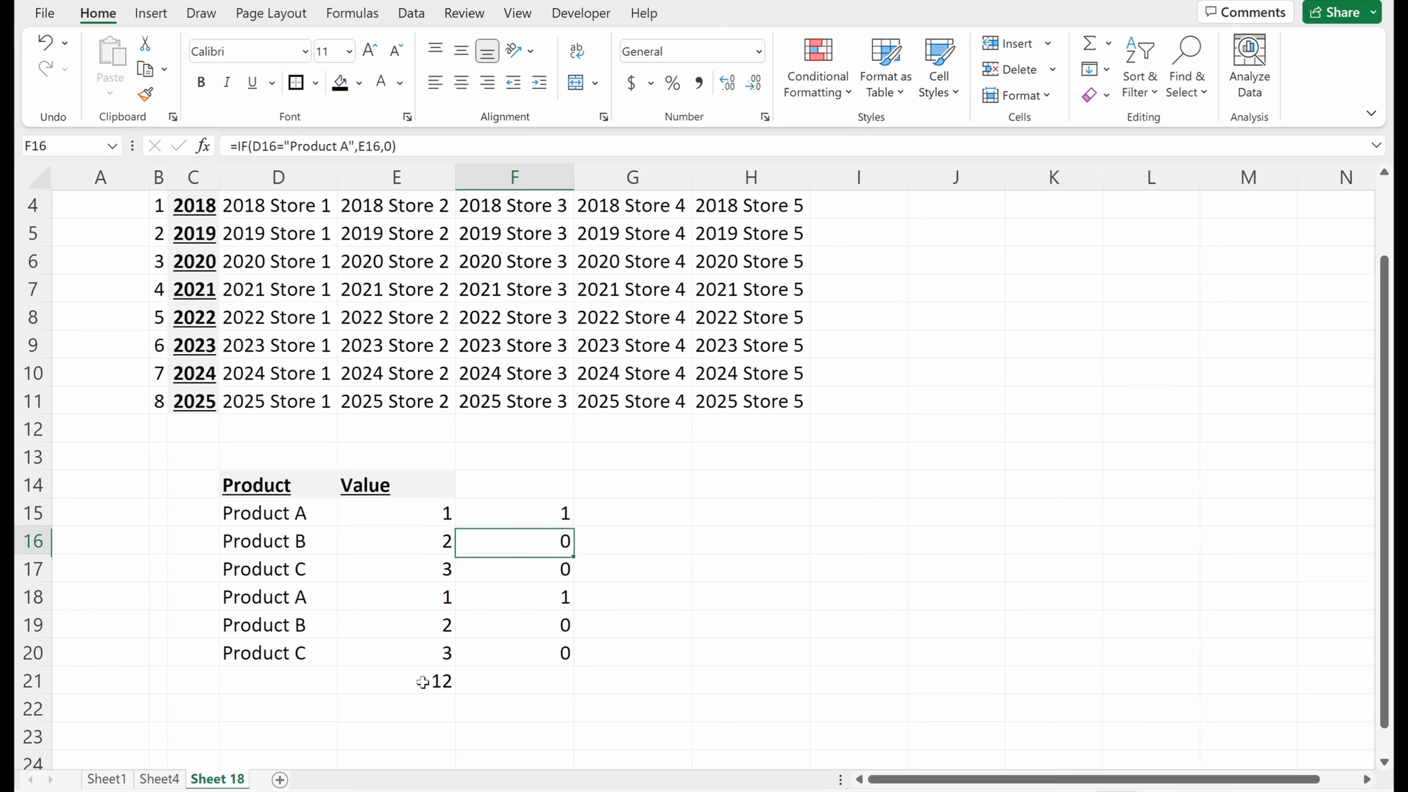
key("F2")
key("Escape")
key("Up")
key("F2")
key("Escape")
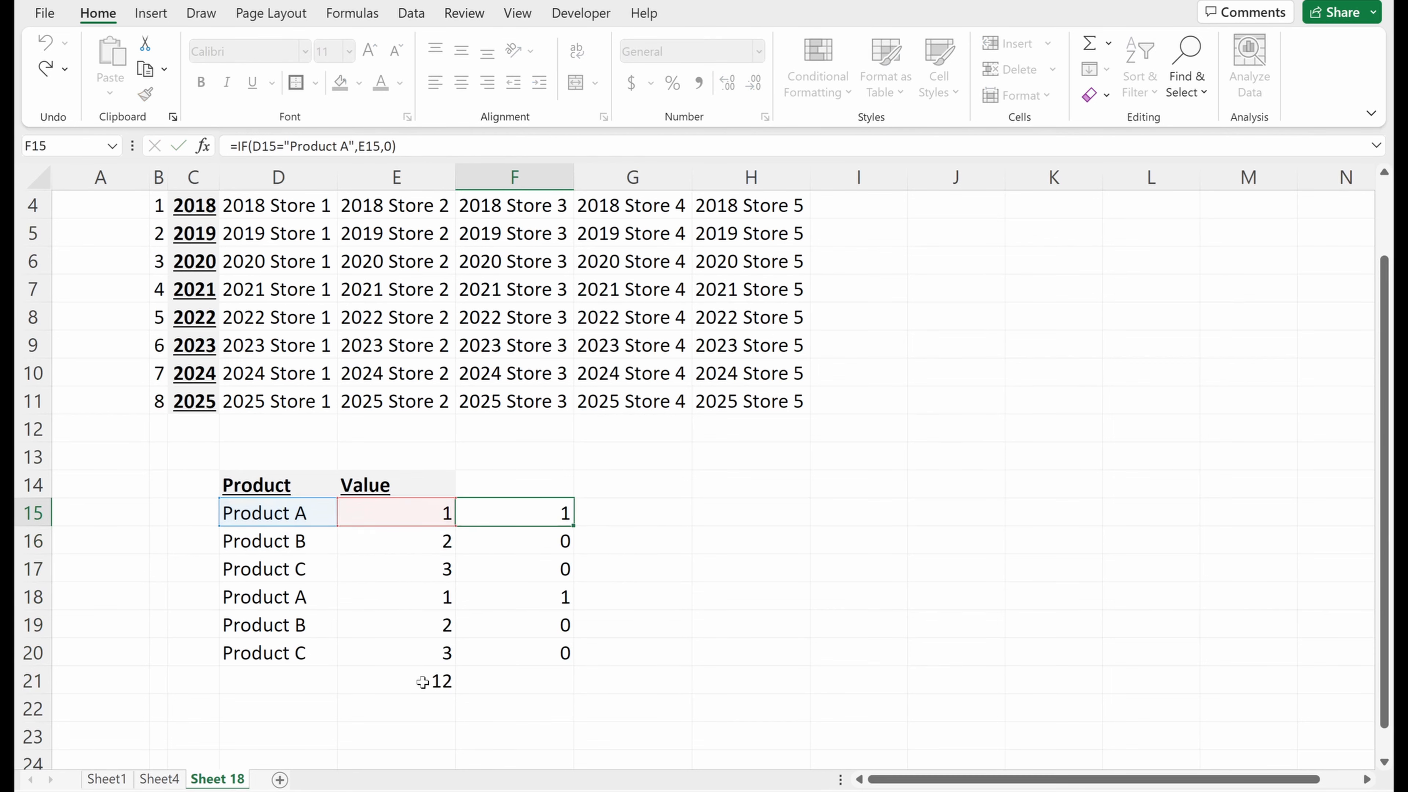
key("Down")
key("Down")
key("Down")
key("F2")
key("Escape")
key("Down")
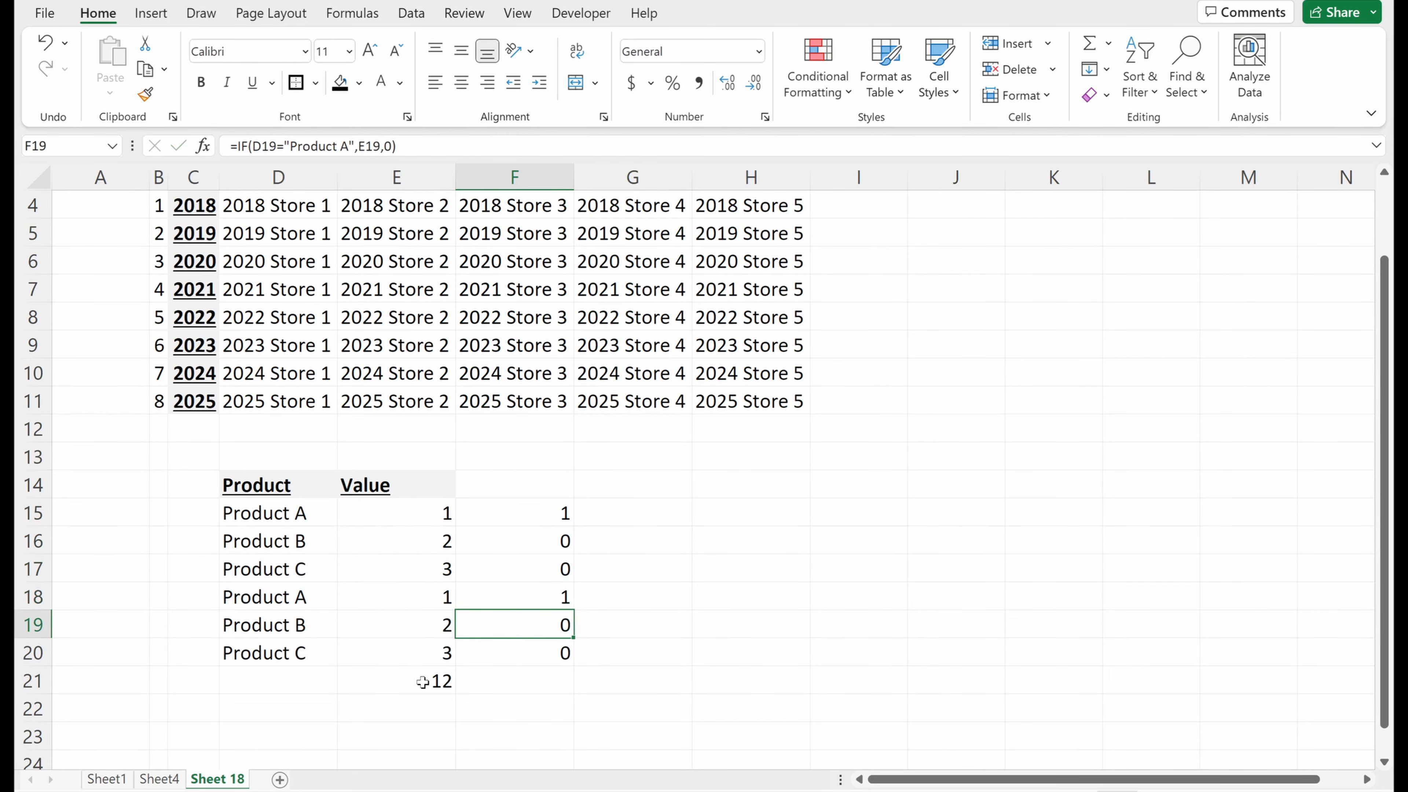
- Change the IF formula in F15 to =IF(D15="Product B",E15,0) and fill it down through F20
key("Up")
key("Up")
key("Up")
key("Up")
key("F2")
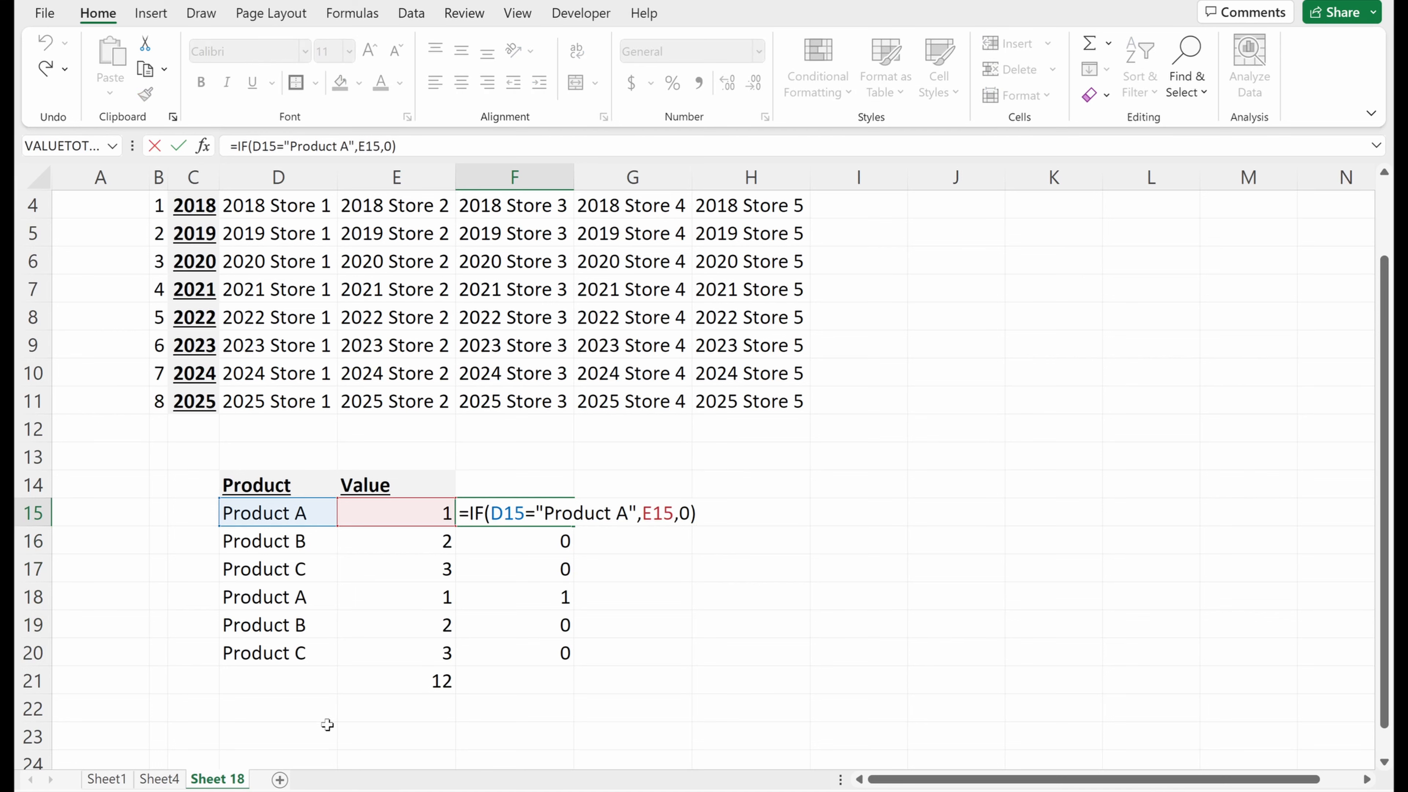
left_click(633, 514)
key("BackSpace")
type("B")
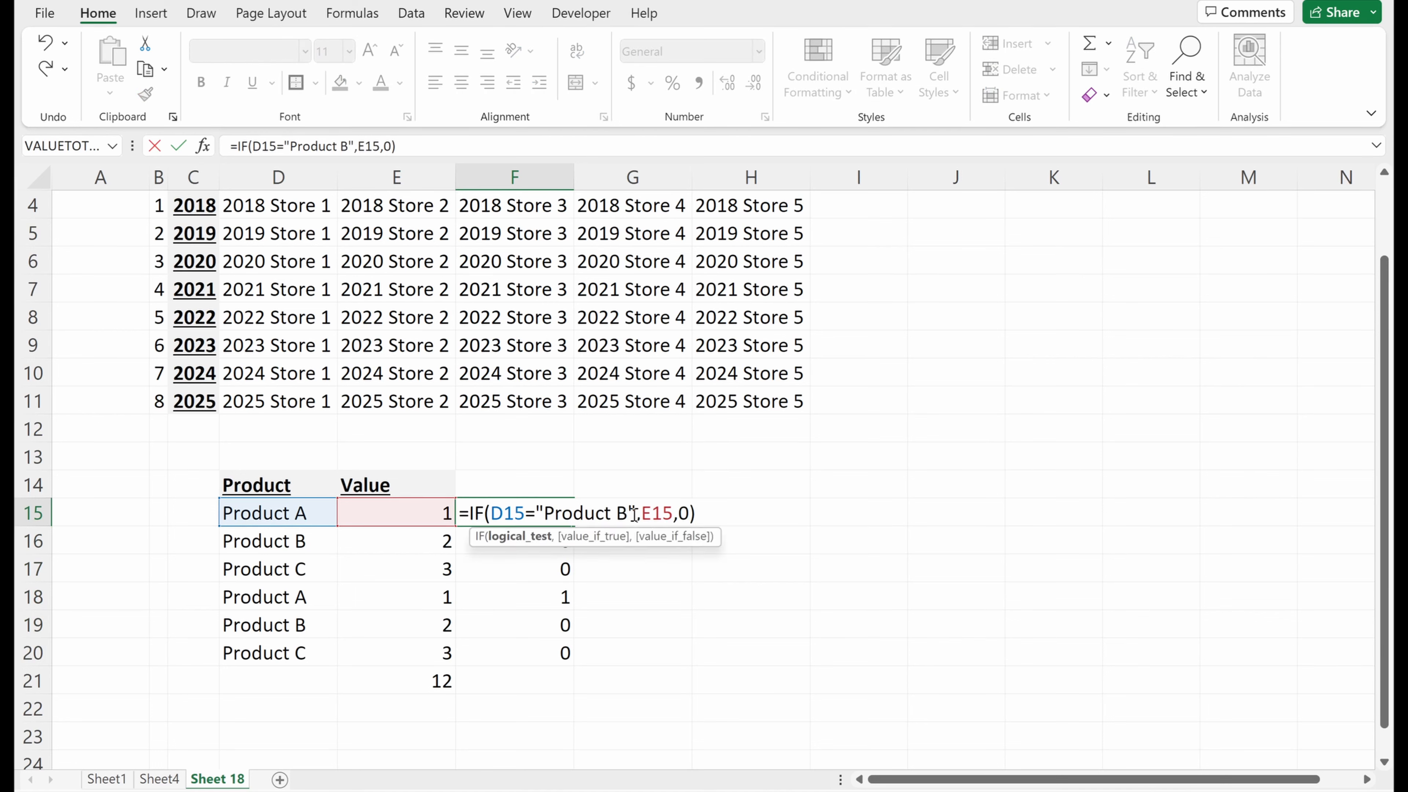
key("ctrl+Return")
key("ctrl+shift+Down")
key("ctrl+d")
- Examine the cell references of the IF formulas in F16, F19 and F20
key("Down")
key("F2")
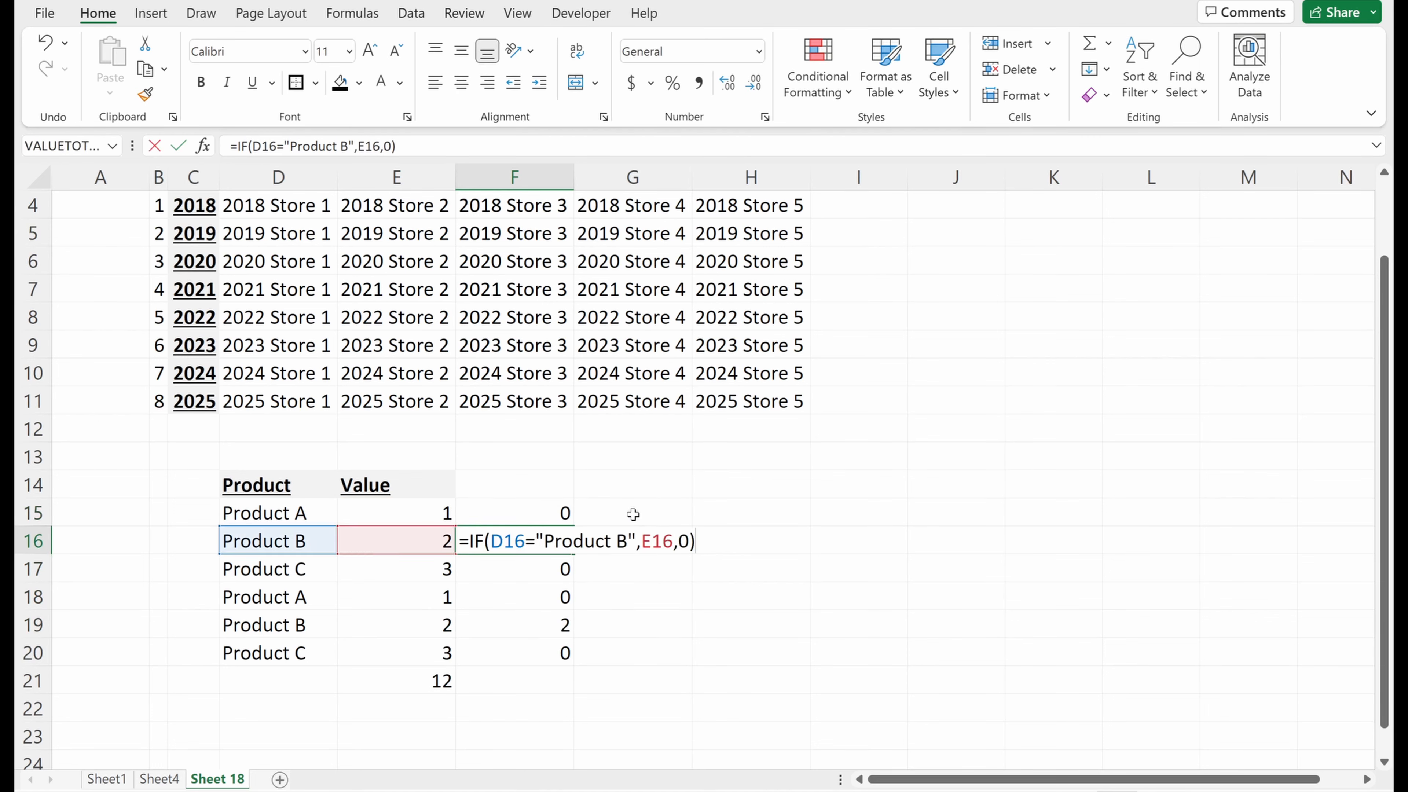
key("Escape")
key("Down")
key("Down")
key("Down")
key("F2")
key("Escape")
key("Down")
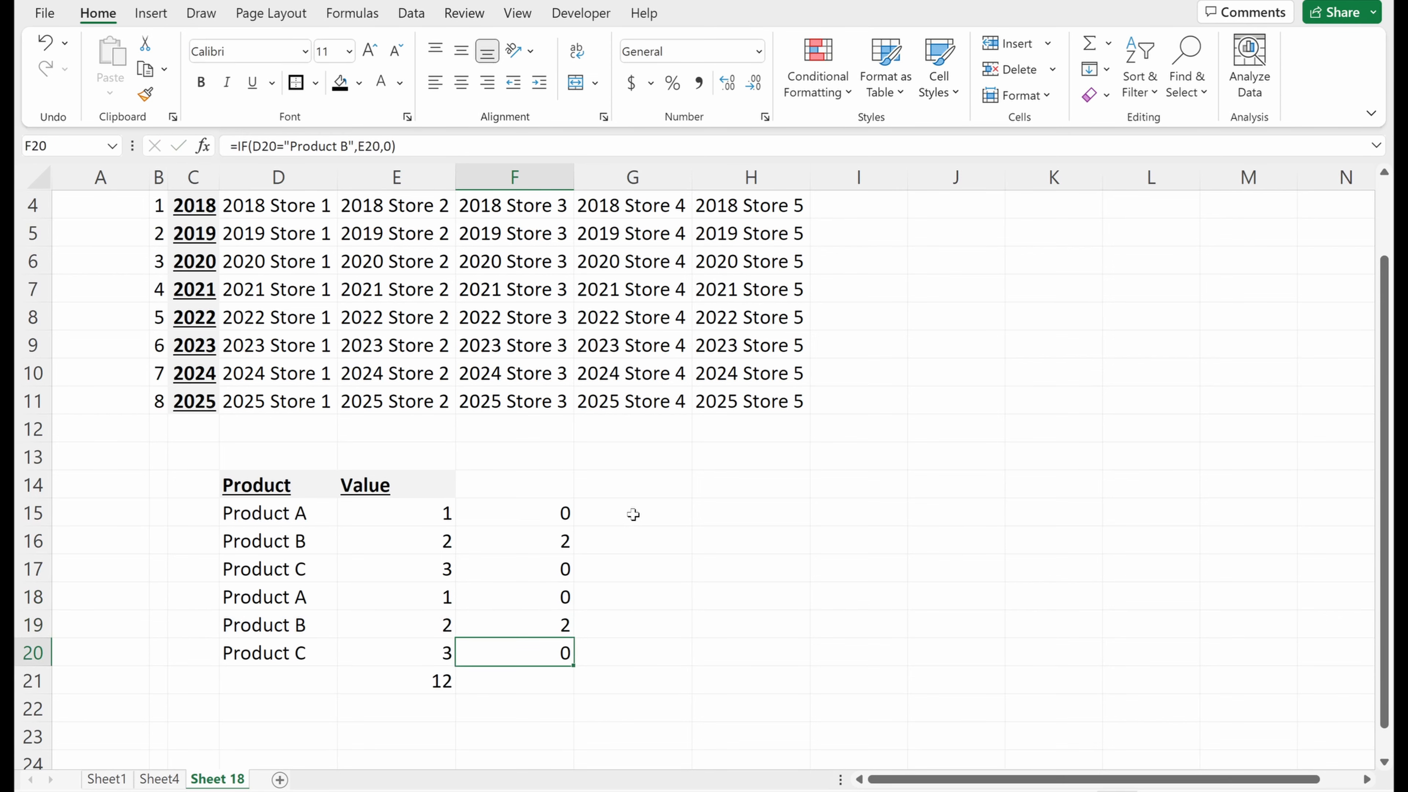
key("F2")
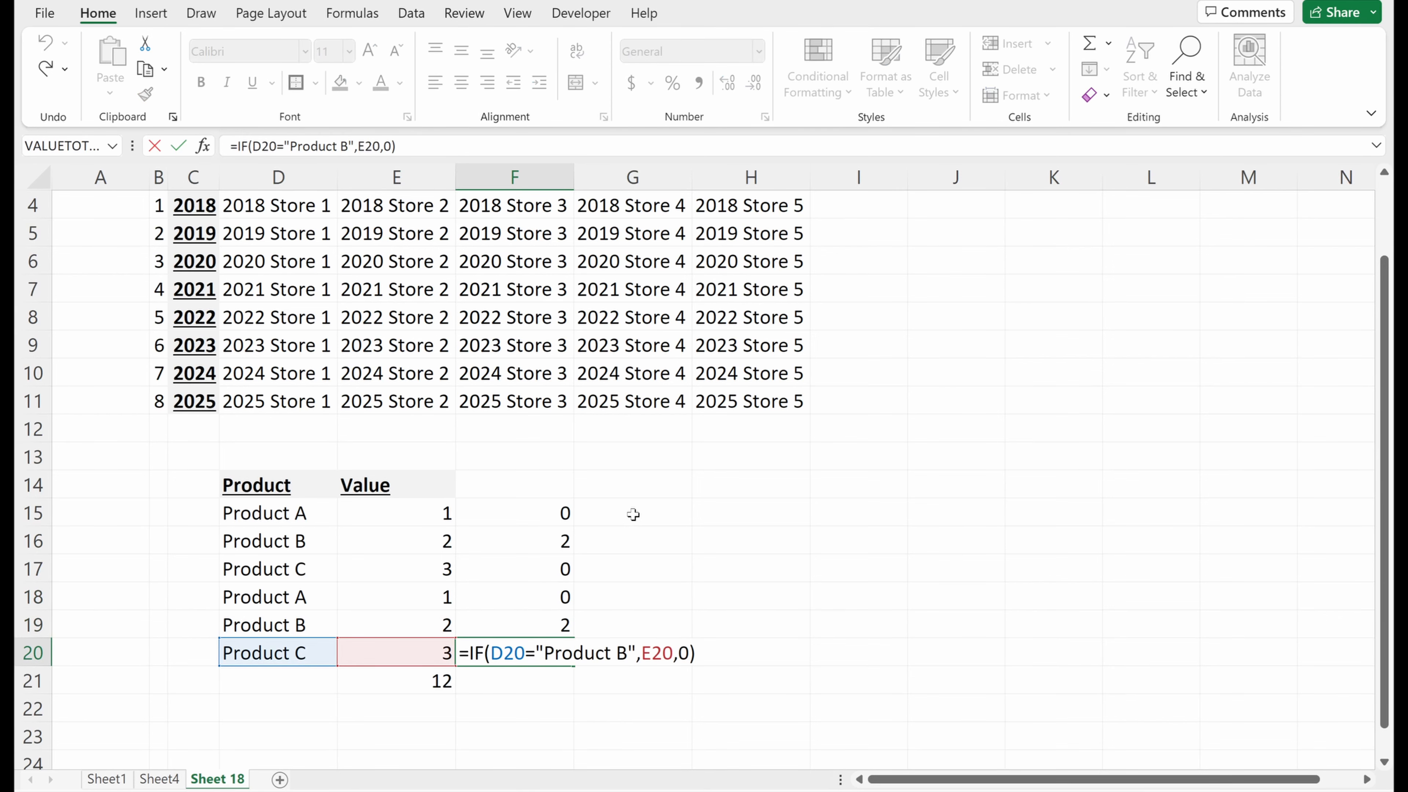
key("Escape")
- Add an AutoSum total of F15:F20 in cell F21 and check its range and the Product B values
key("Down")
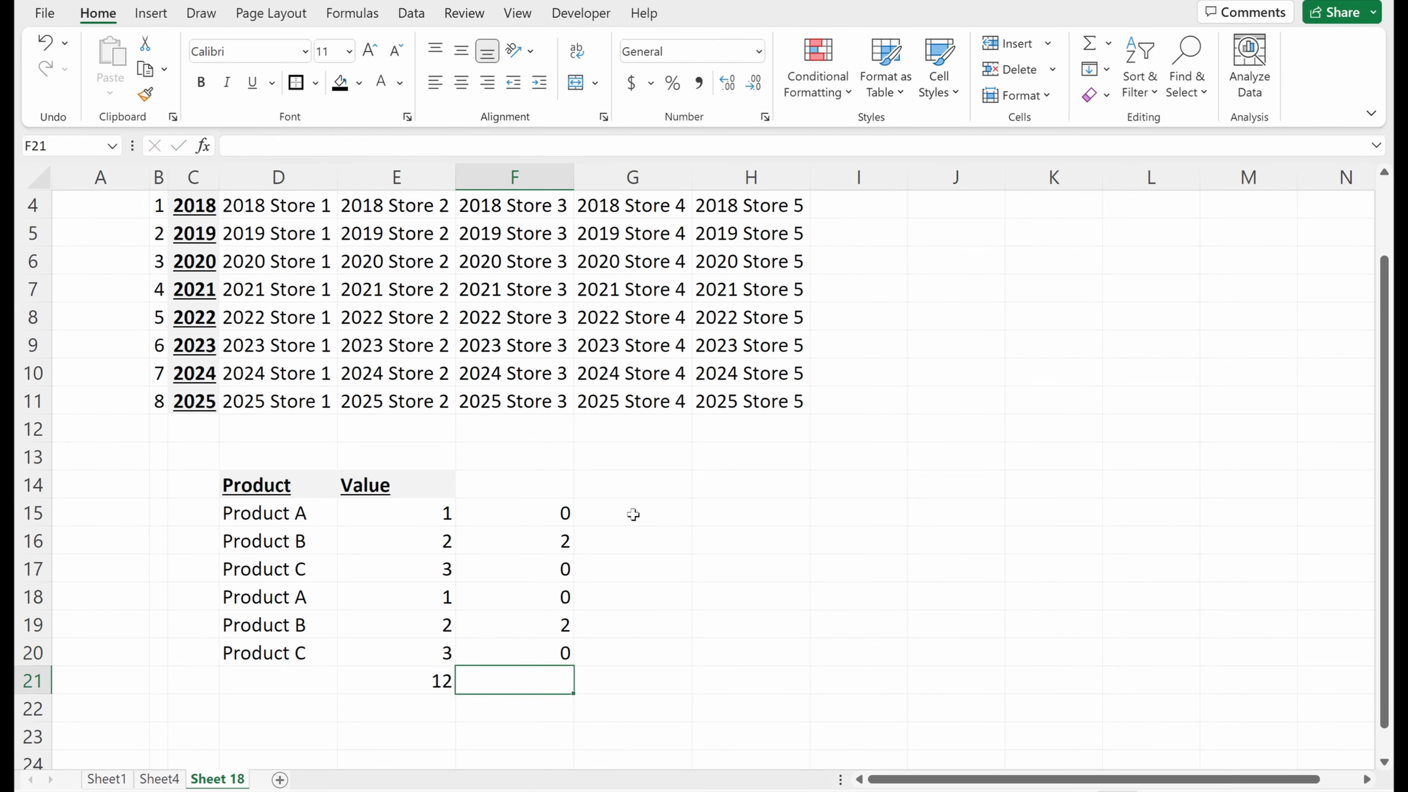
key("alt+equal")
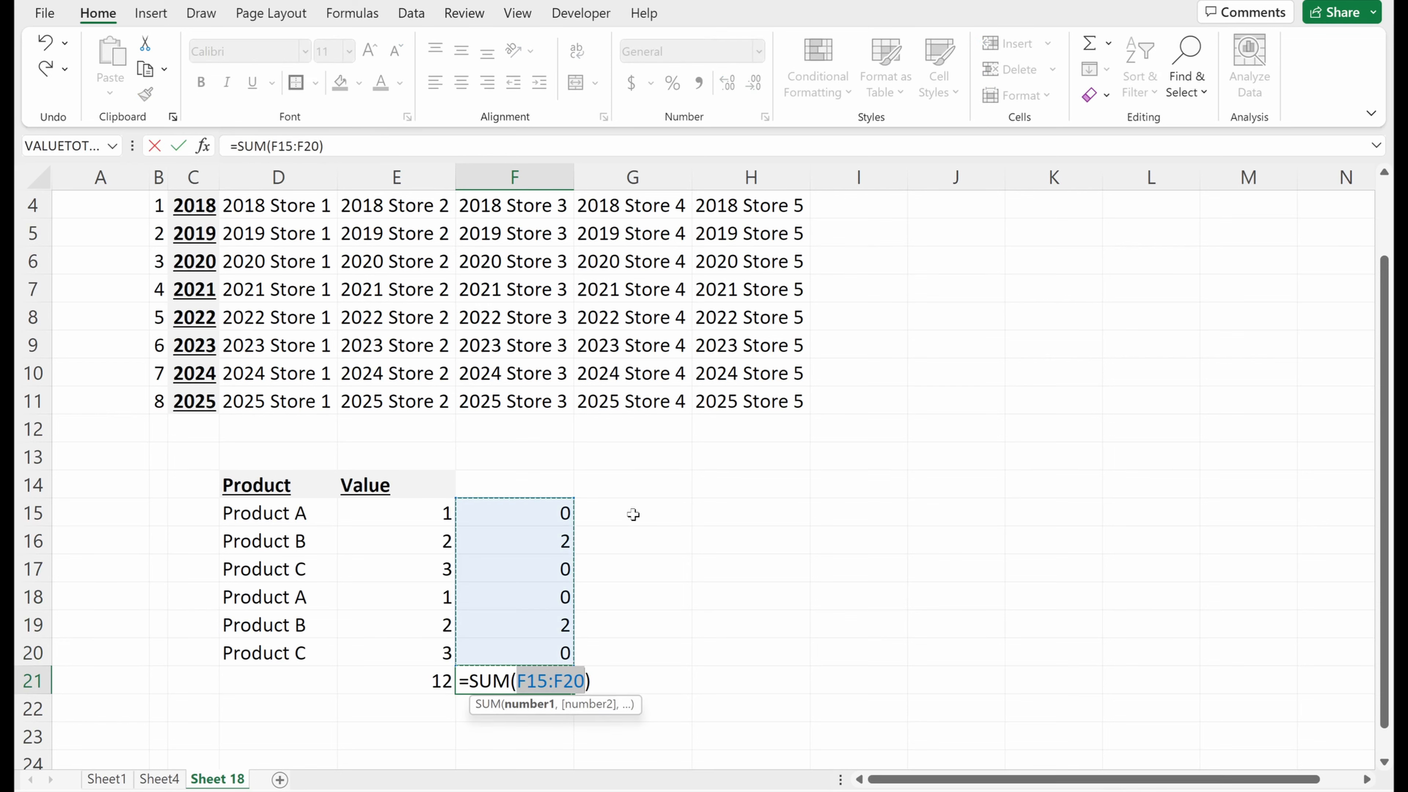
key("Return")
key("Up")
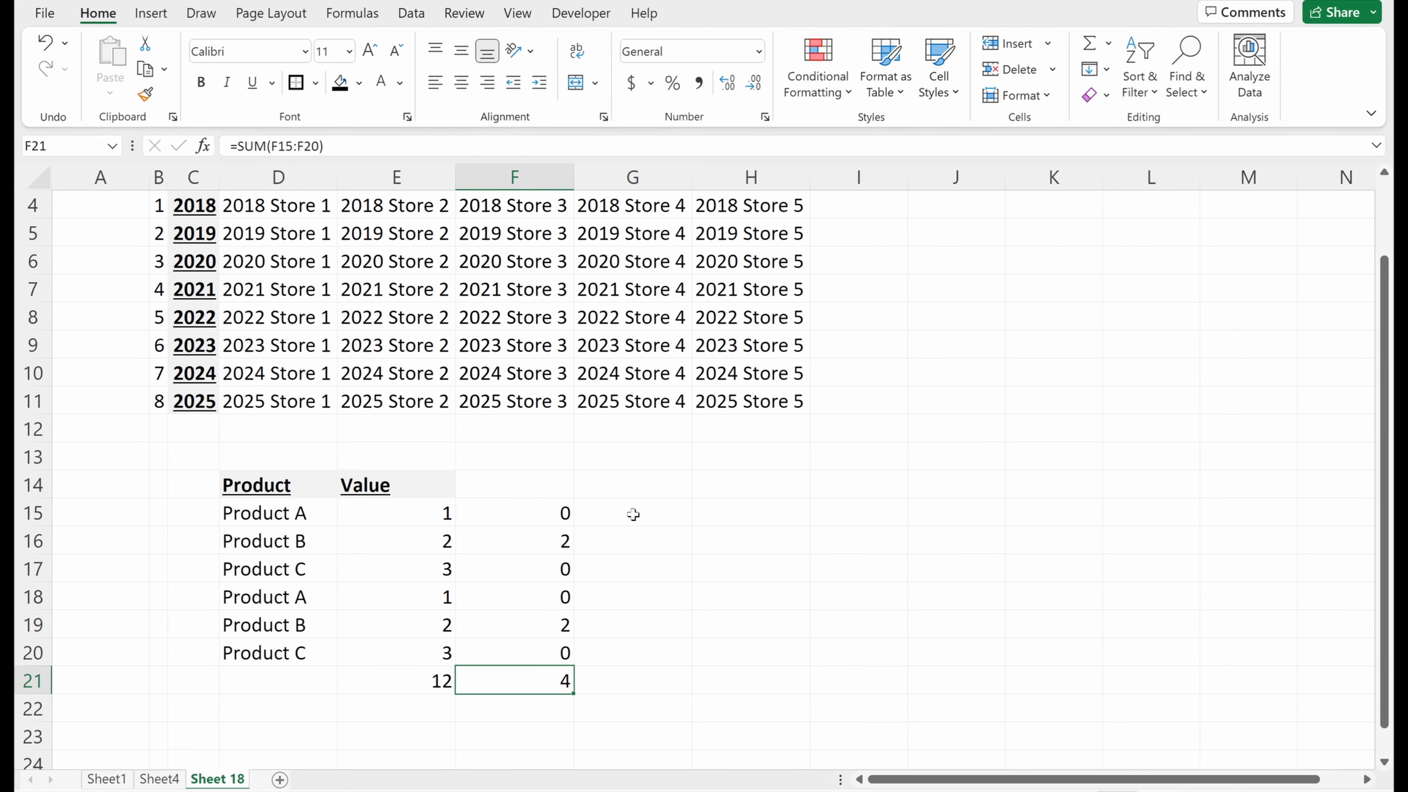
key("F2")
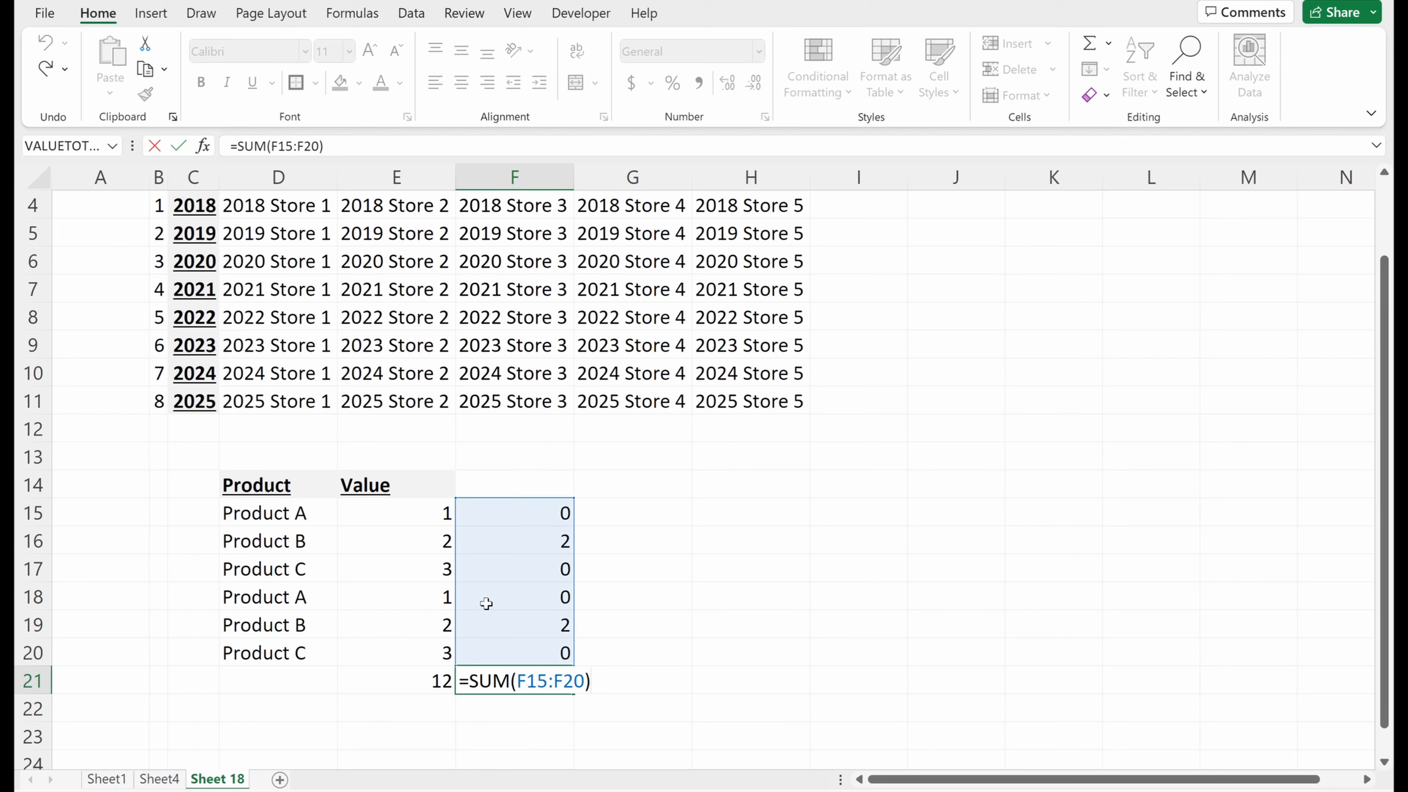
key("ctrl+Return")
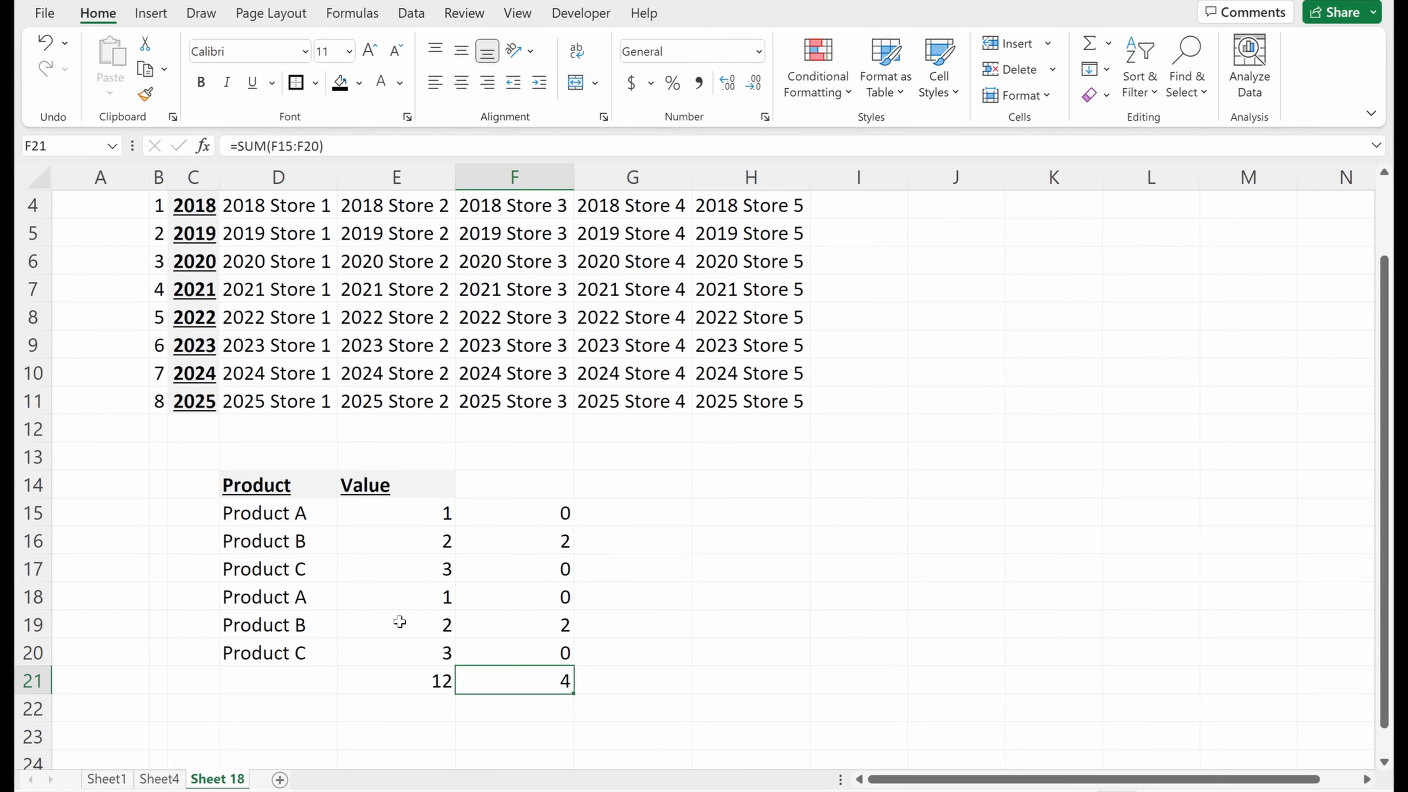
left_click(553, 540)
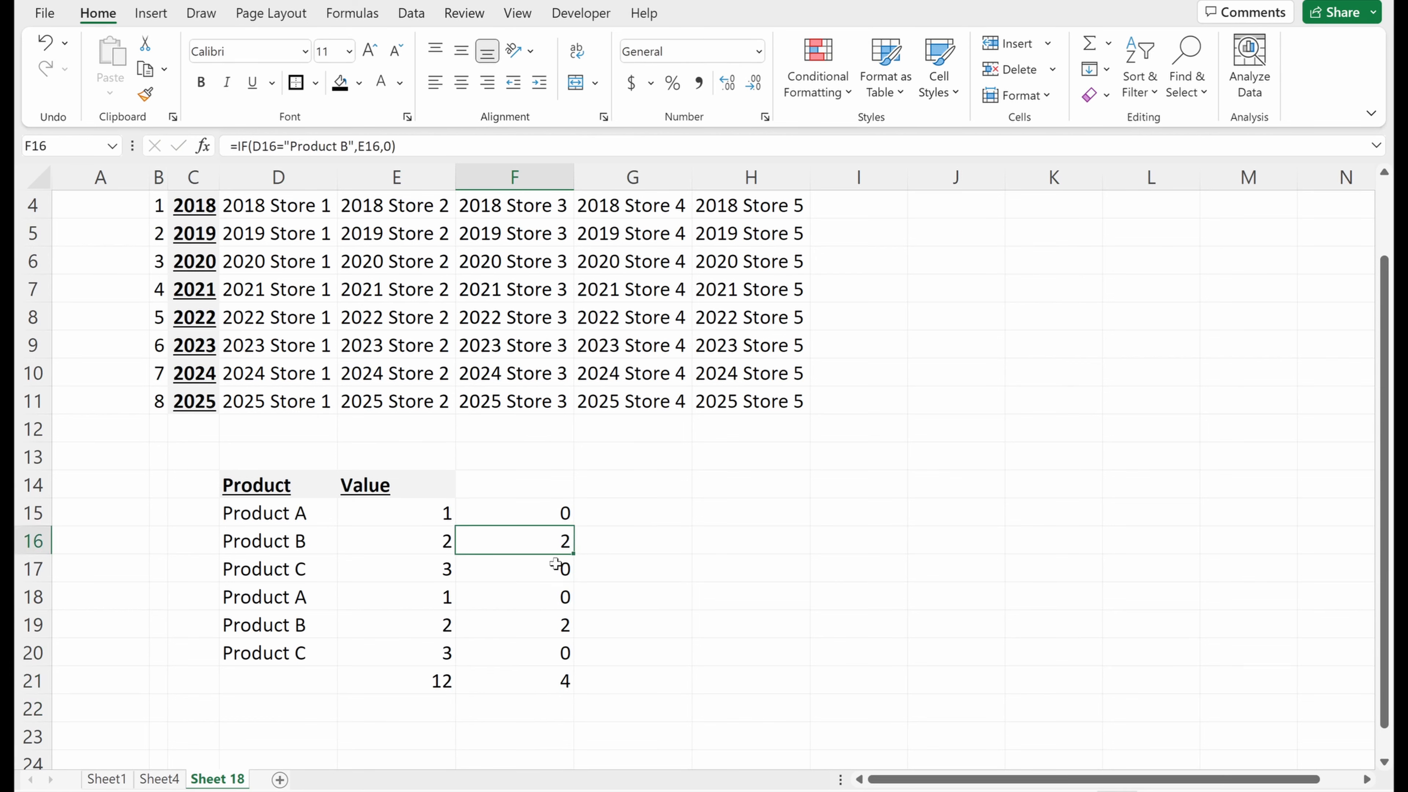
left_click(543, 625)
- Format the totals in E21:F21 as bold with a top border
left_click(549, 681)
key("shift+Left")
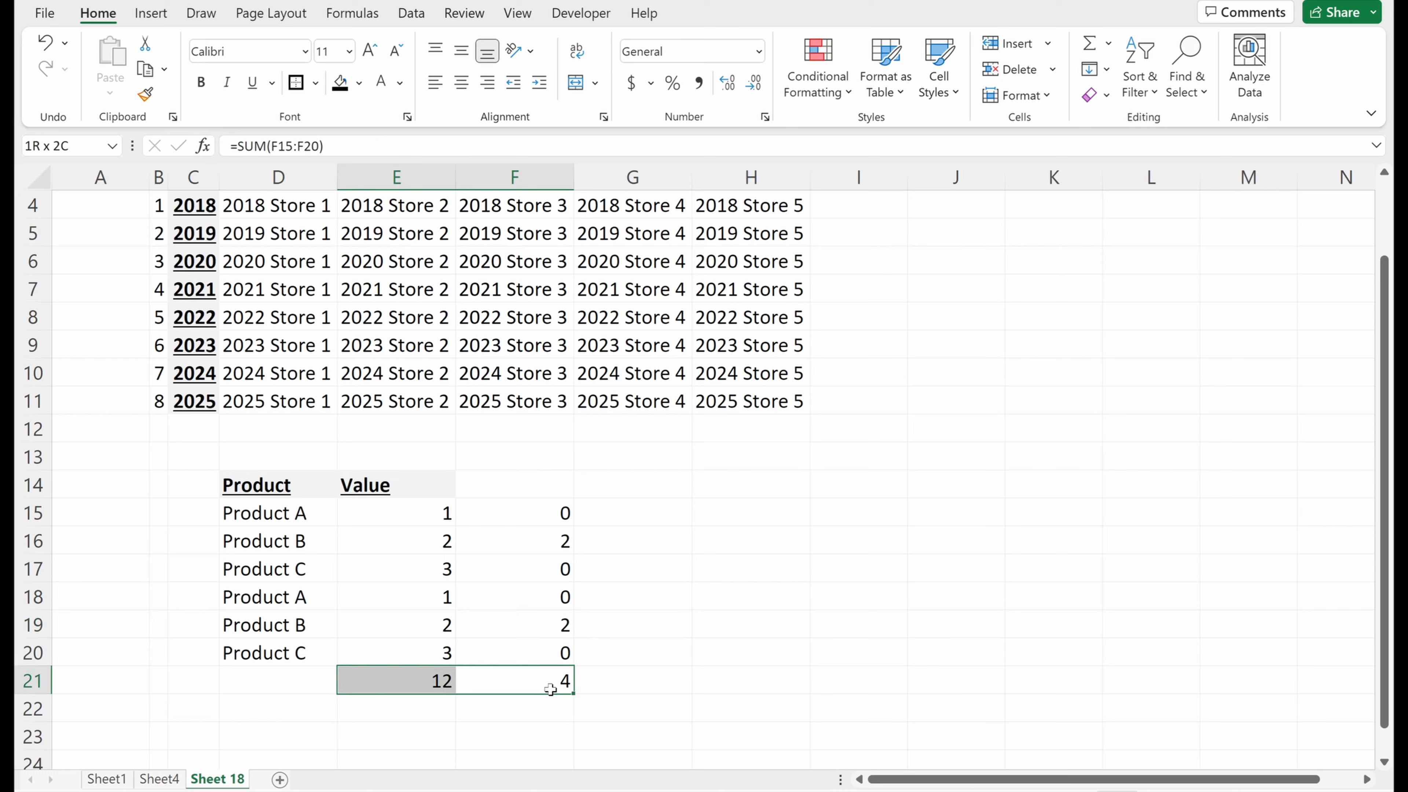
key("ctrl+b")
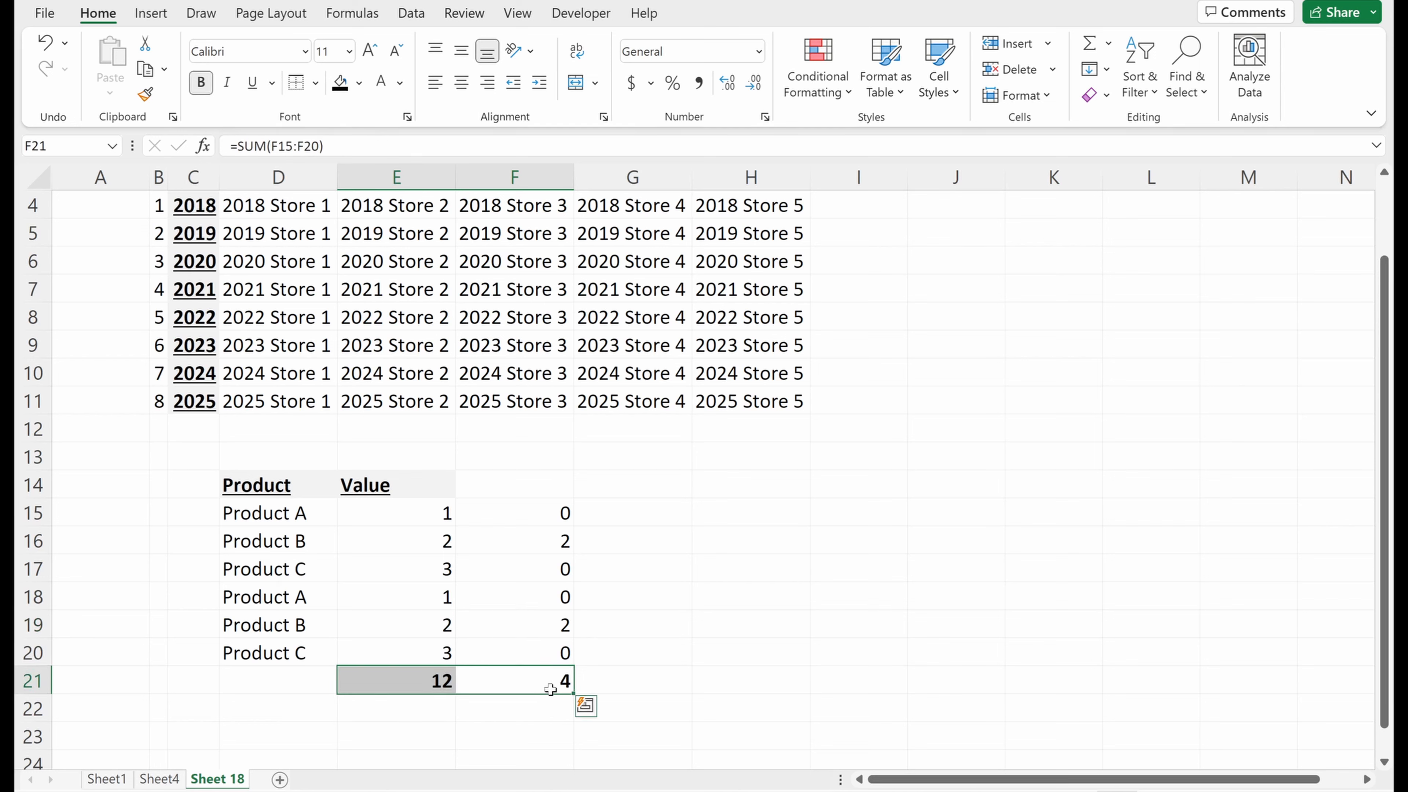
key("Right")
key("Left")
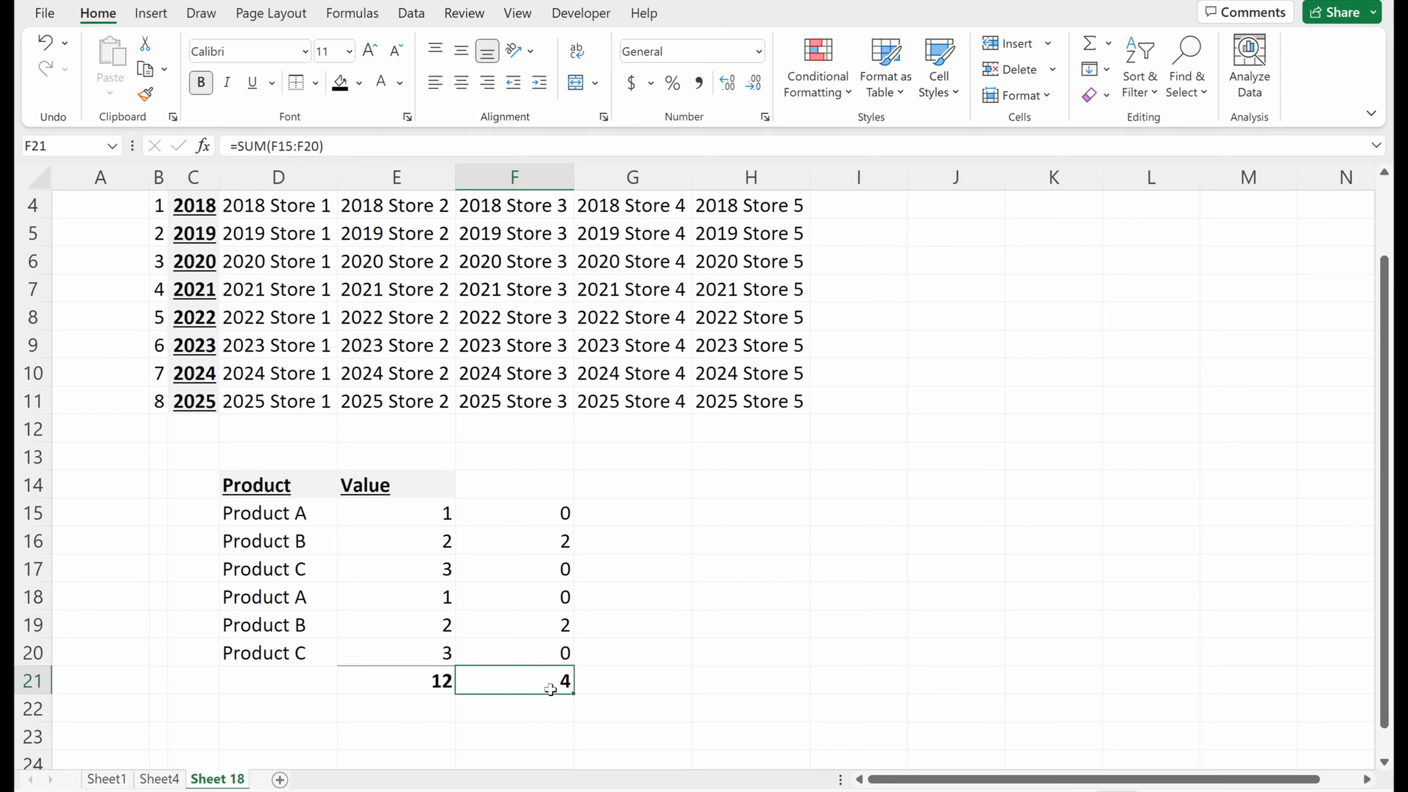
- Review the sum range in F21 and enter =SUMIFS(E15:E20,D15:D20,"Product B") in cell E23
scroll(594, 654, "down", 2)
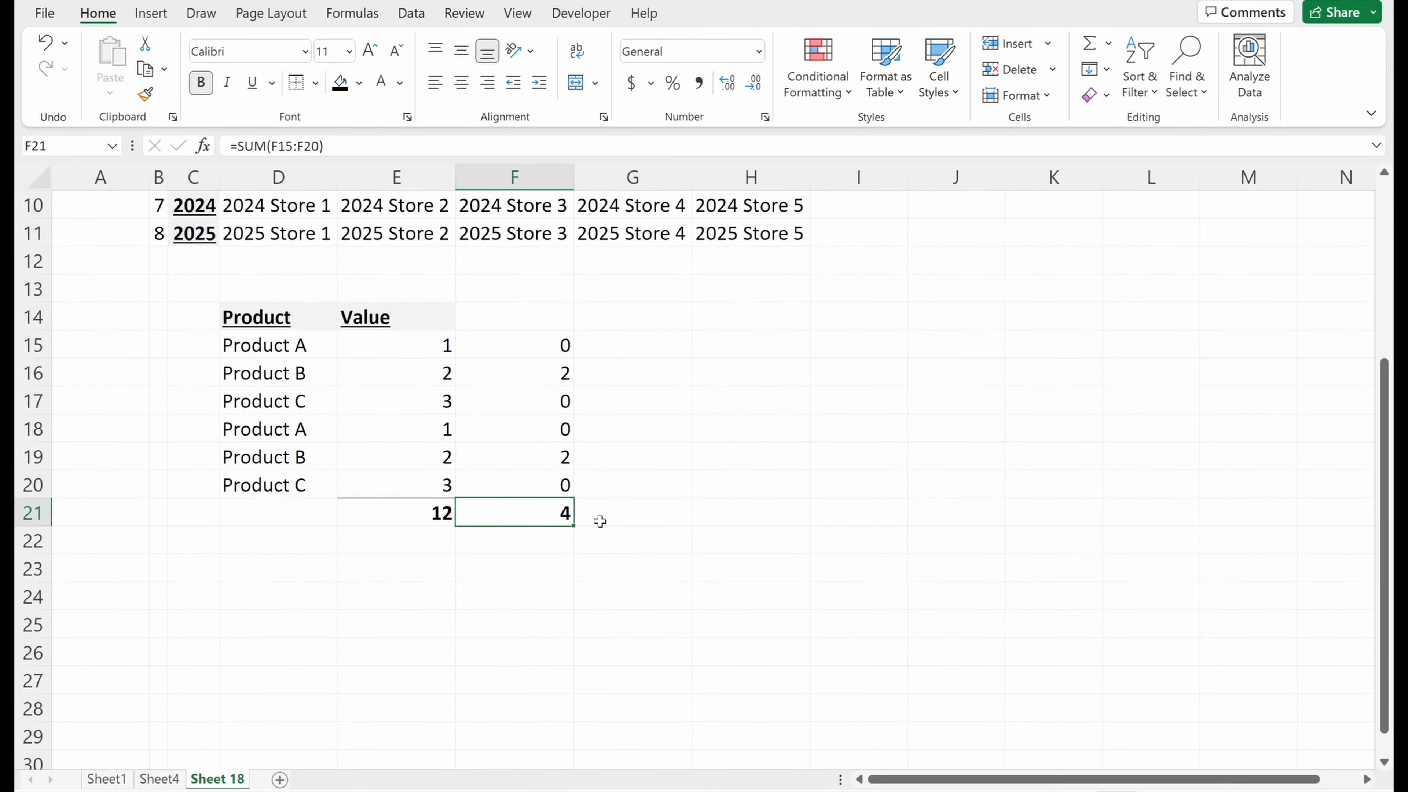
key("F2")
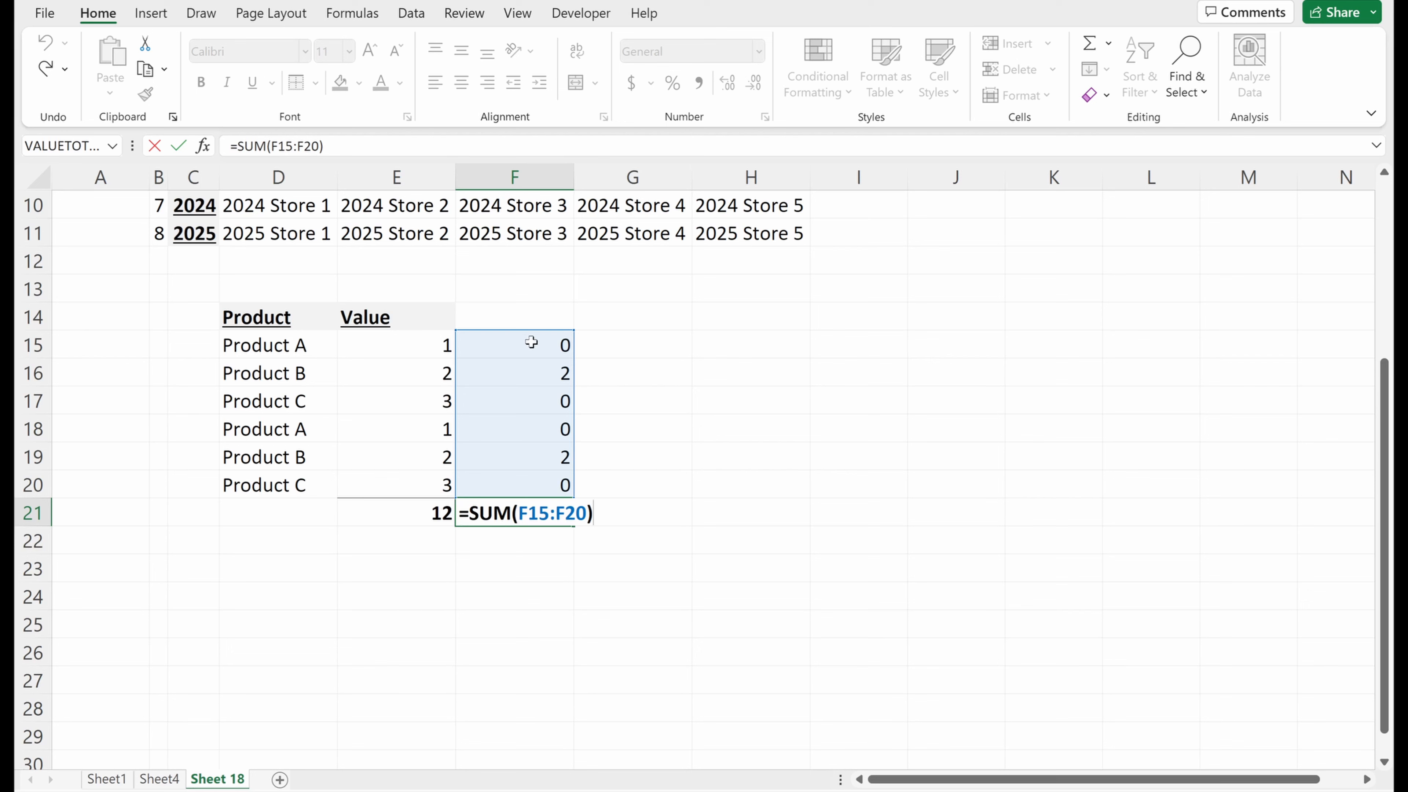
key("ctrl+Return")
left_click(430, 571)
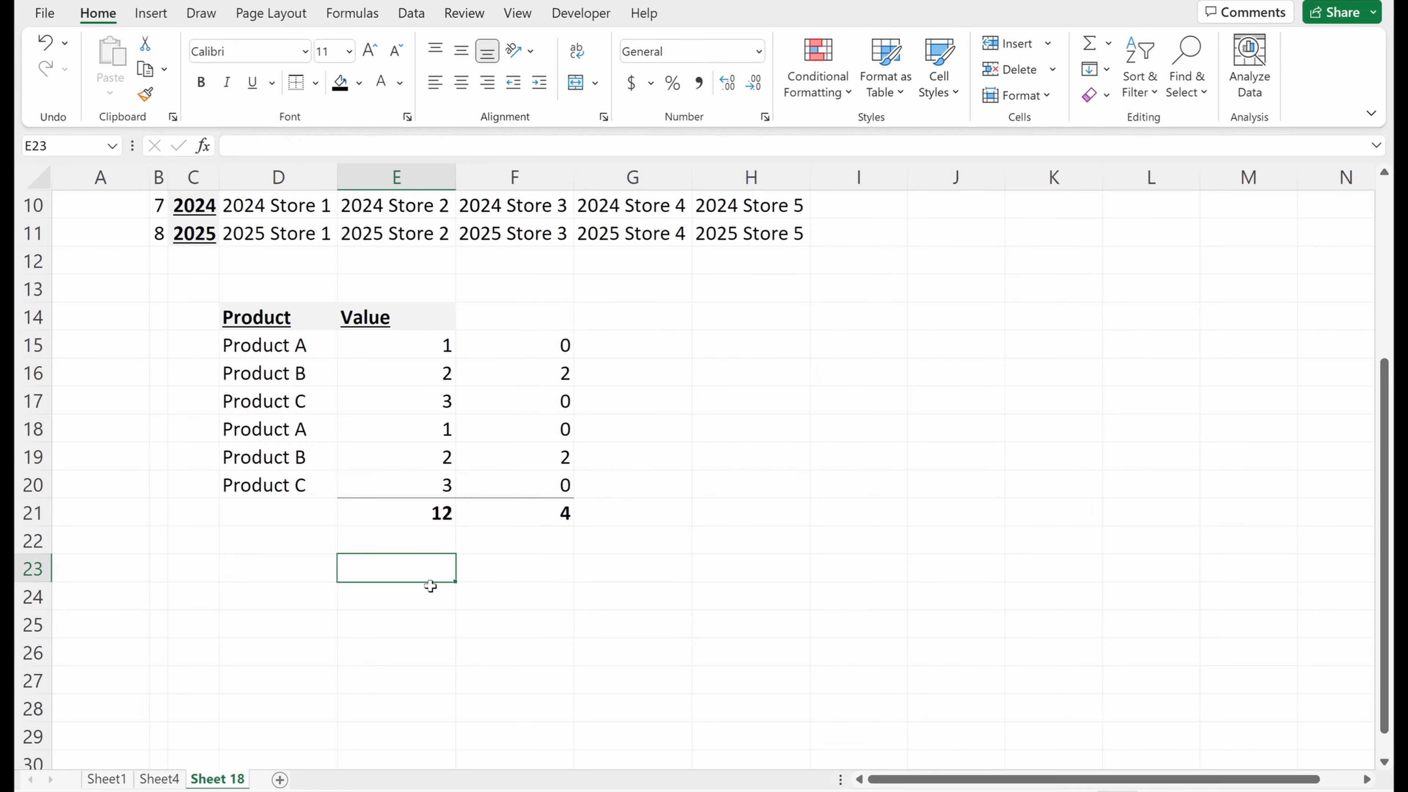
type("=sumifs")
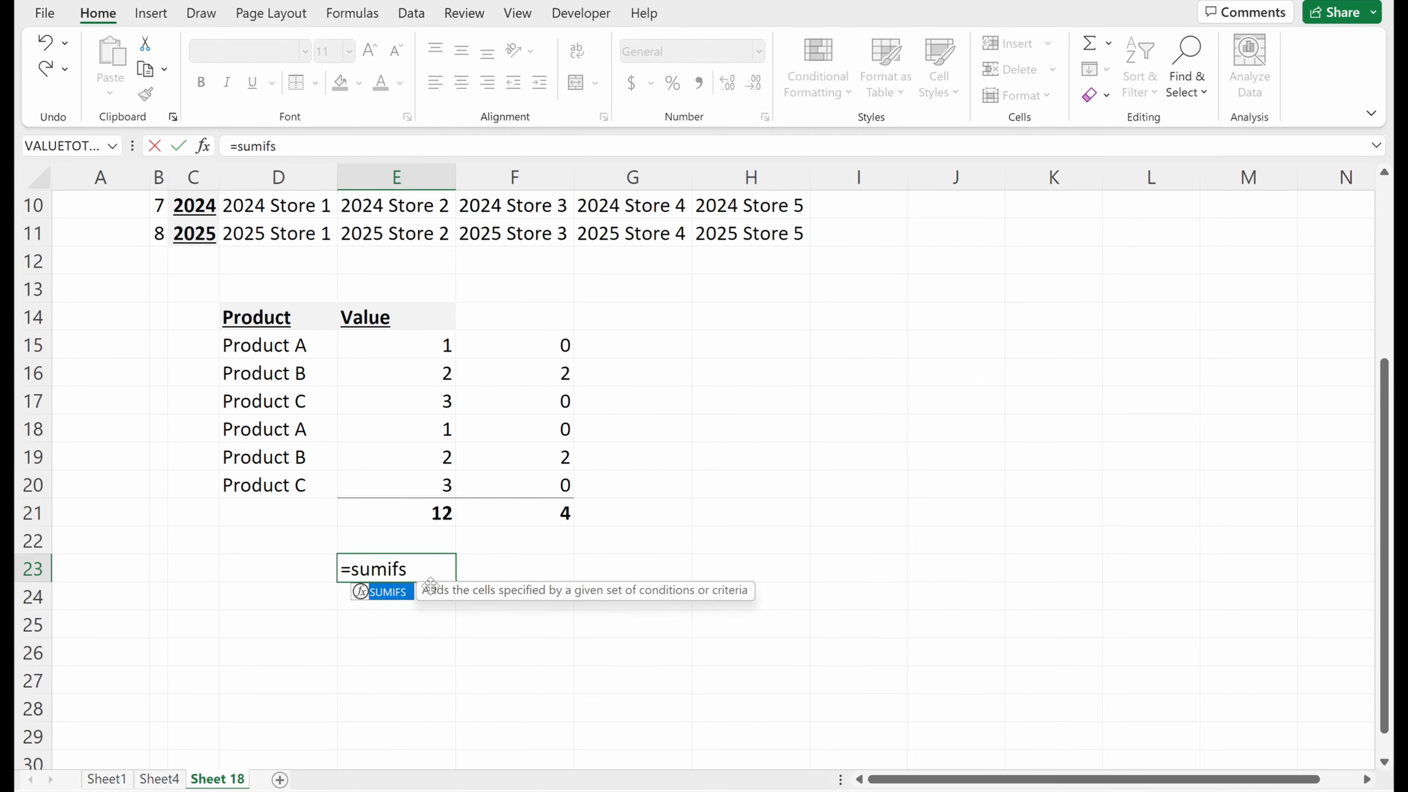
key("Tab")
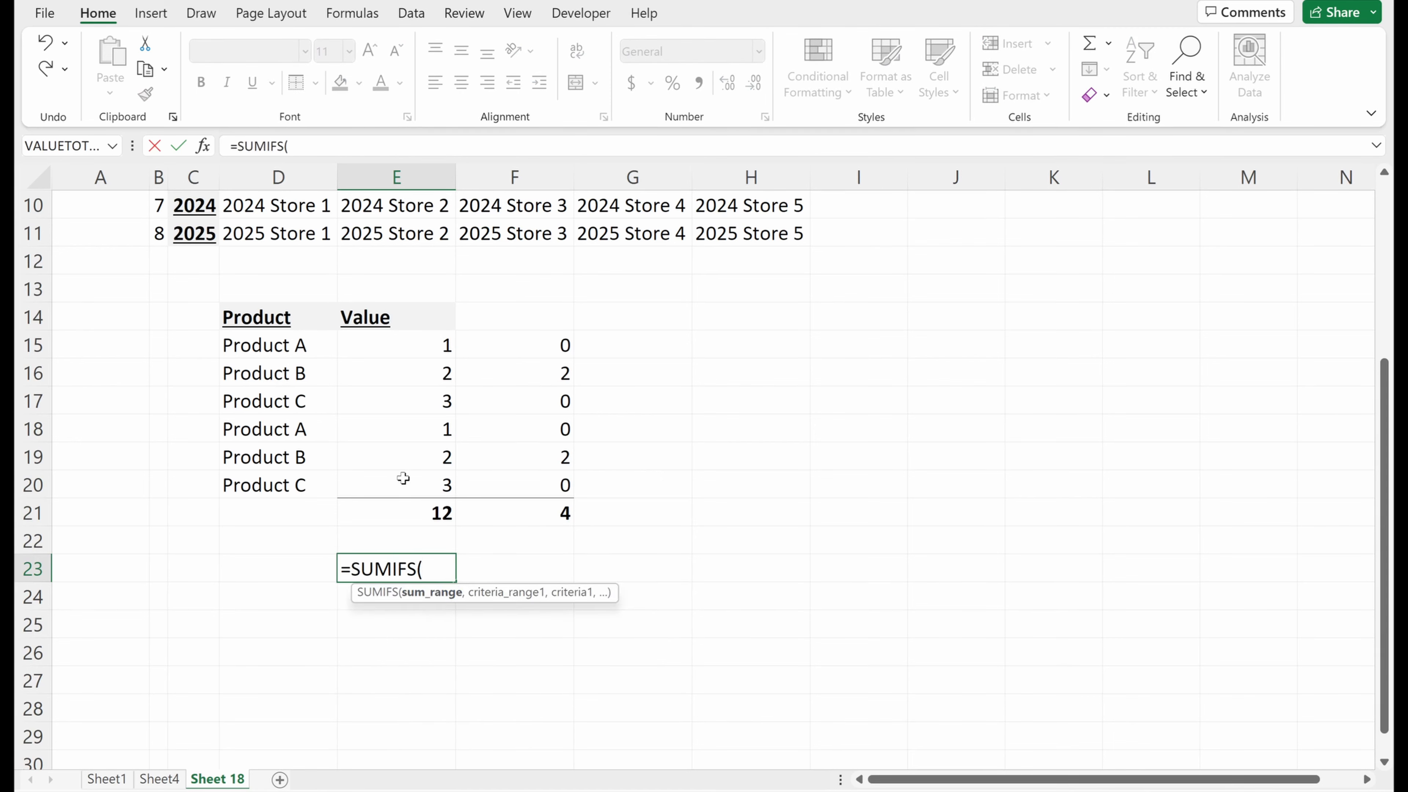
left_click_drag(421, 352, 424, 497)
type(",")
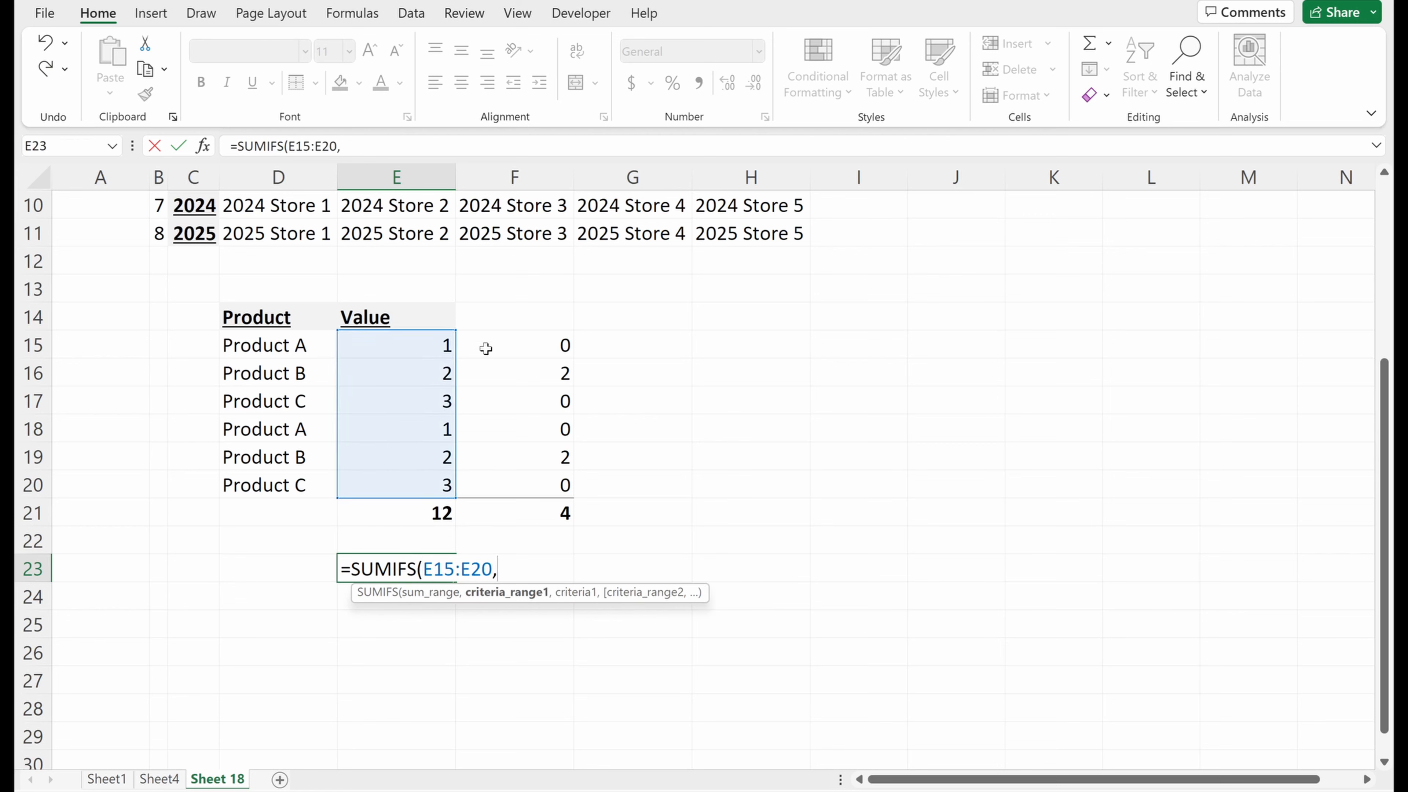
left_click_drag(261, 351, 264, 484)
type(",\"")
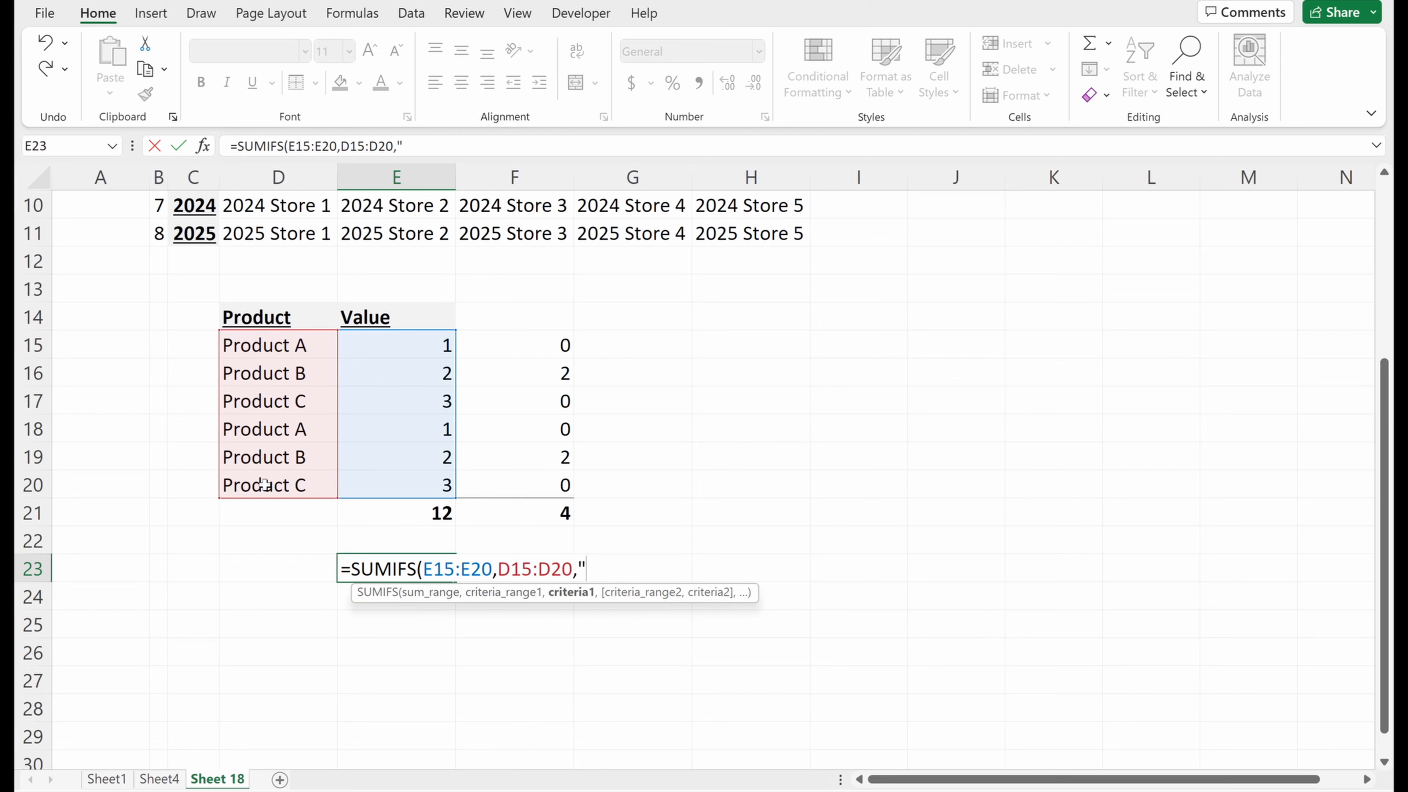
type("Product B\"")
key("Return")
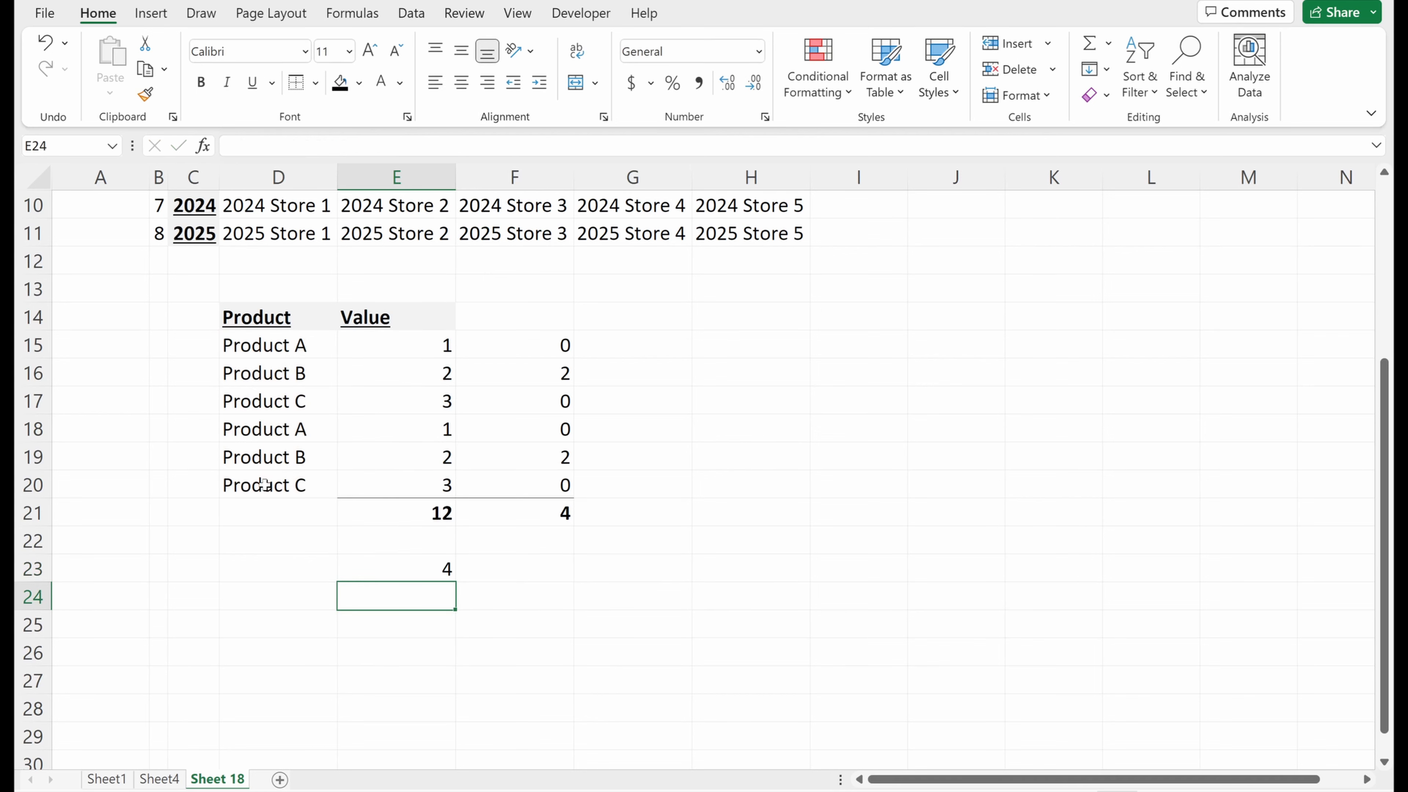
- Examine the sum range, criteria range and criterion of the SUMIFS formula in E23
key("Up")
key("F2")
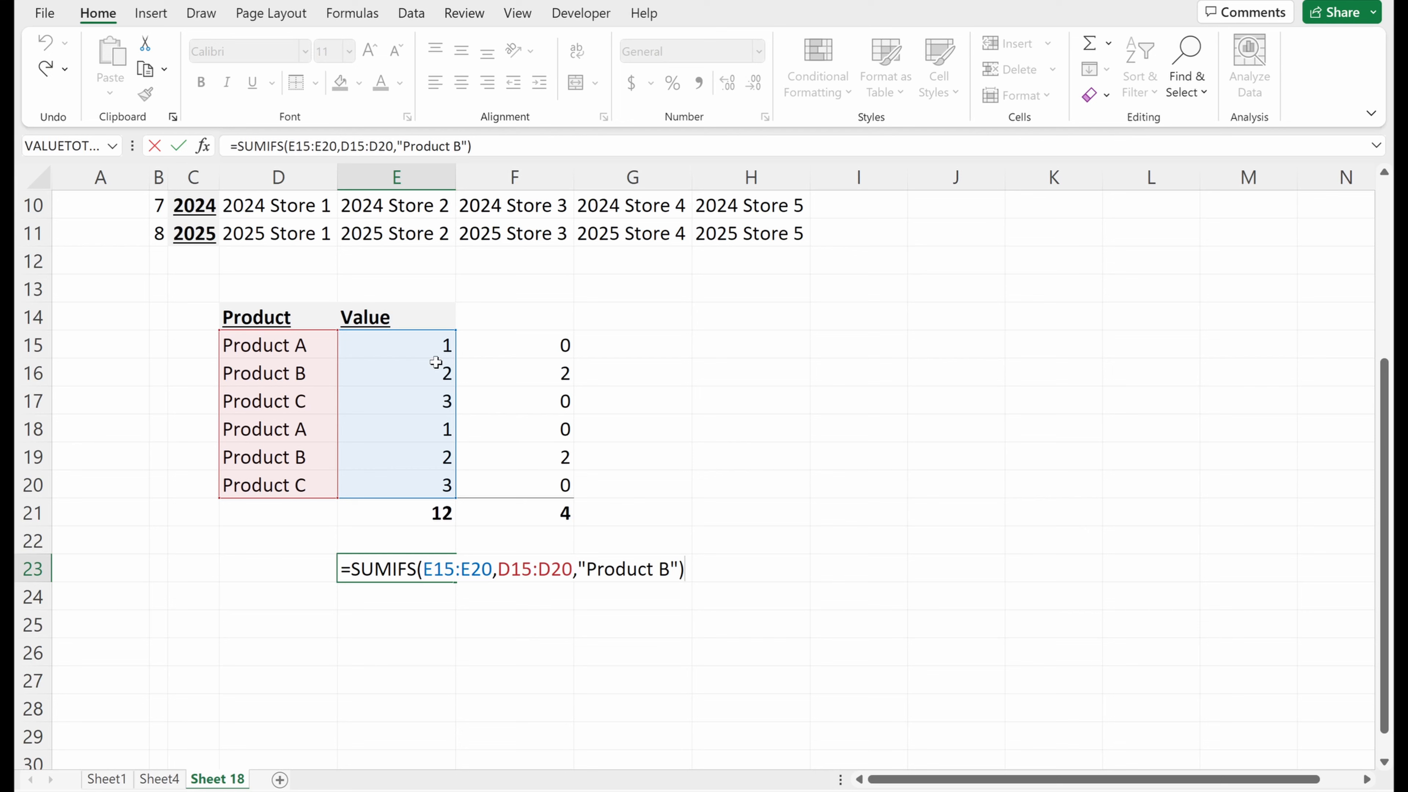
key("Escape")
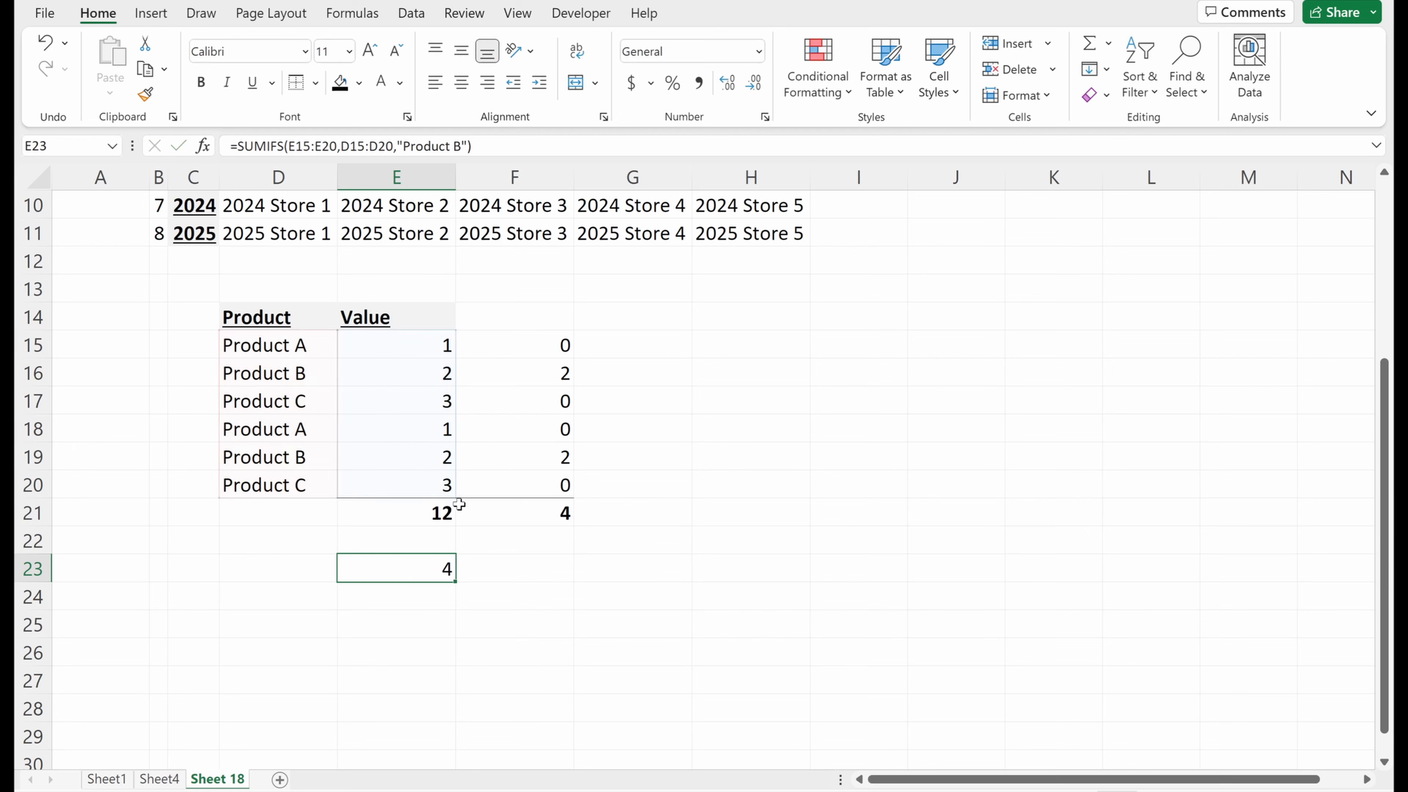
key("F2")
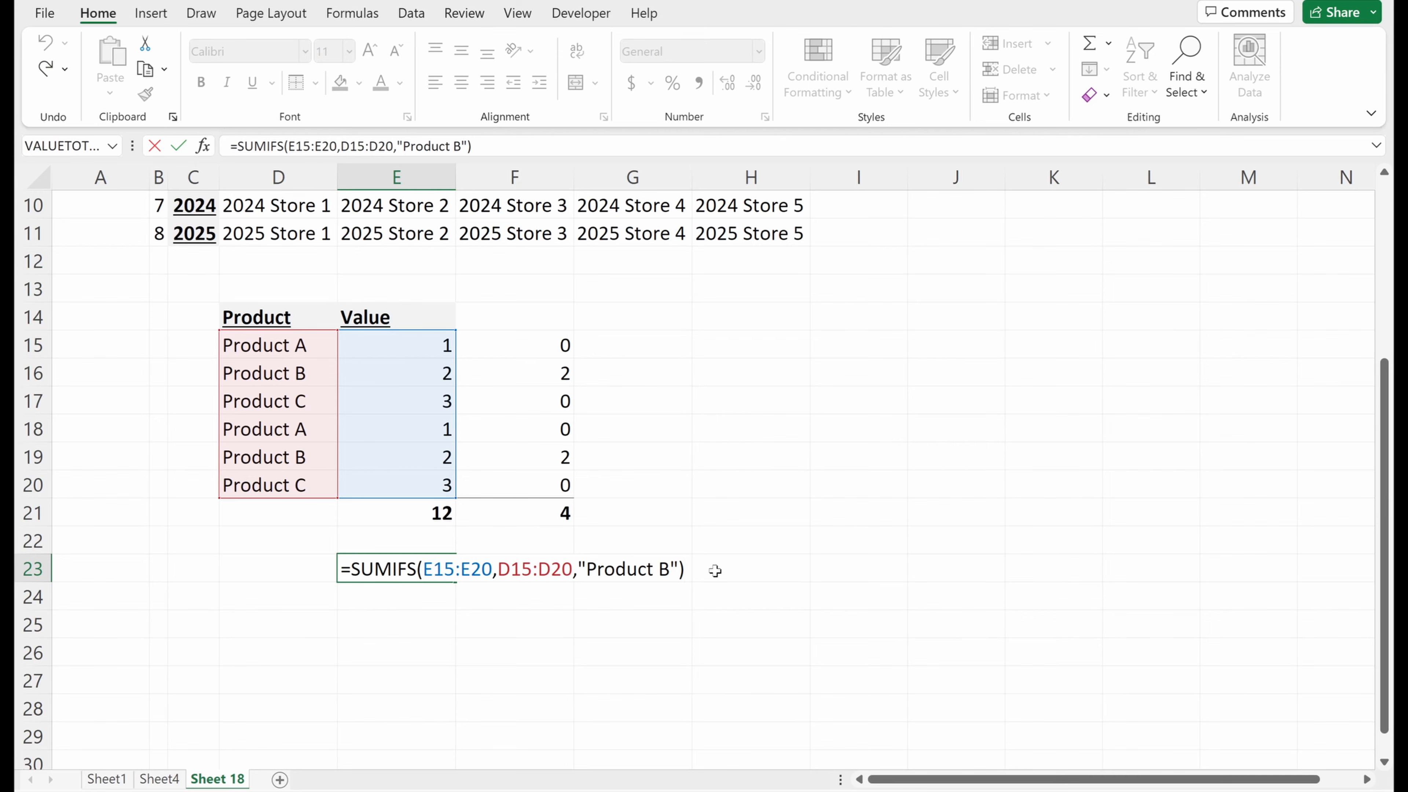
key("ctrl+Return")
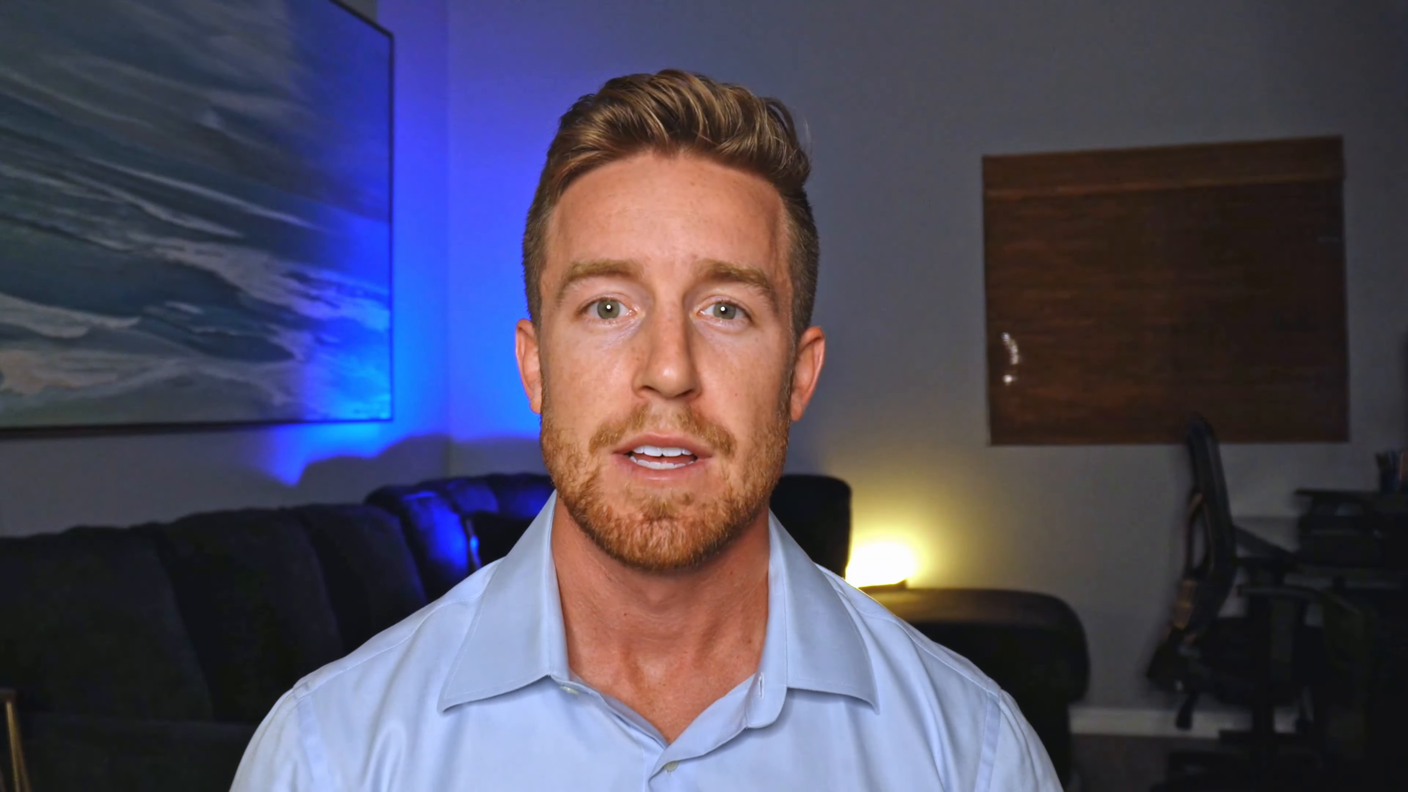